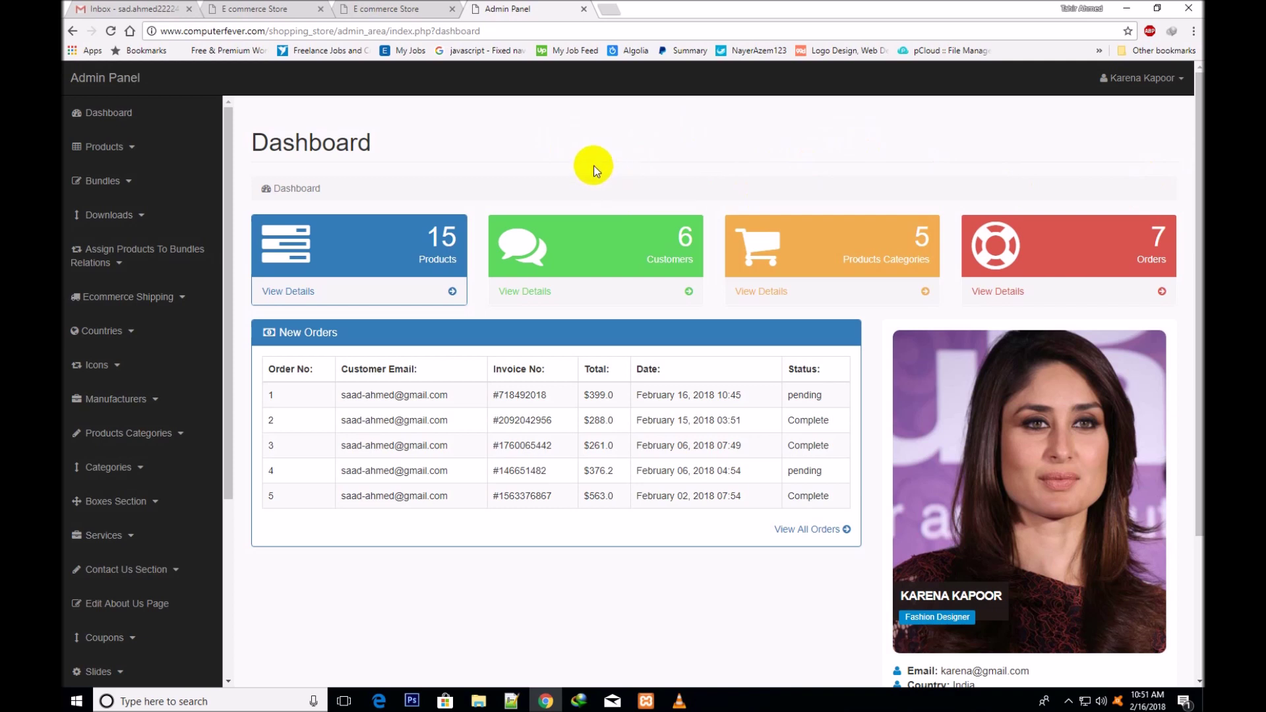
# Open the form for inserting a new product and place the cursor in its SEO description field
pyautogui.click(131, 148)
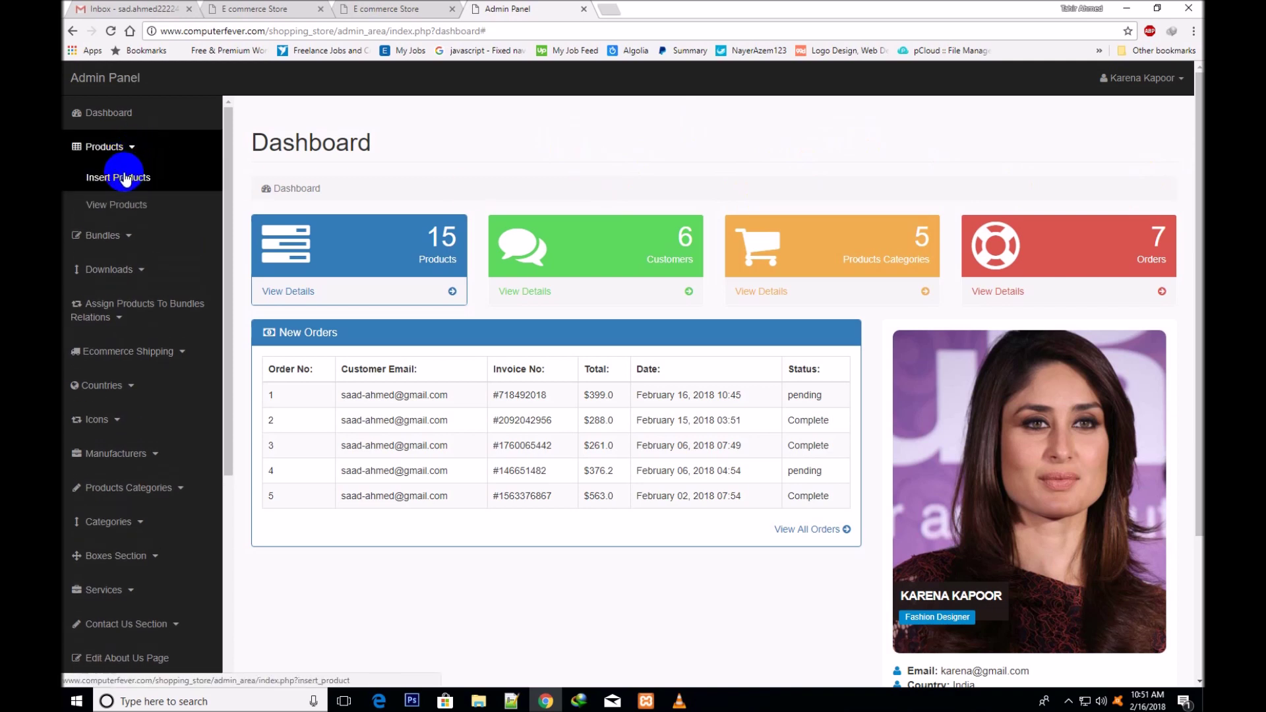
pyautogui.click(123, 177)
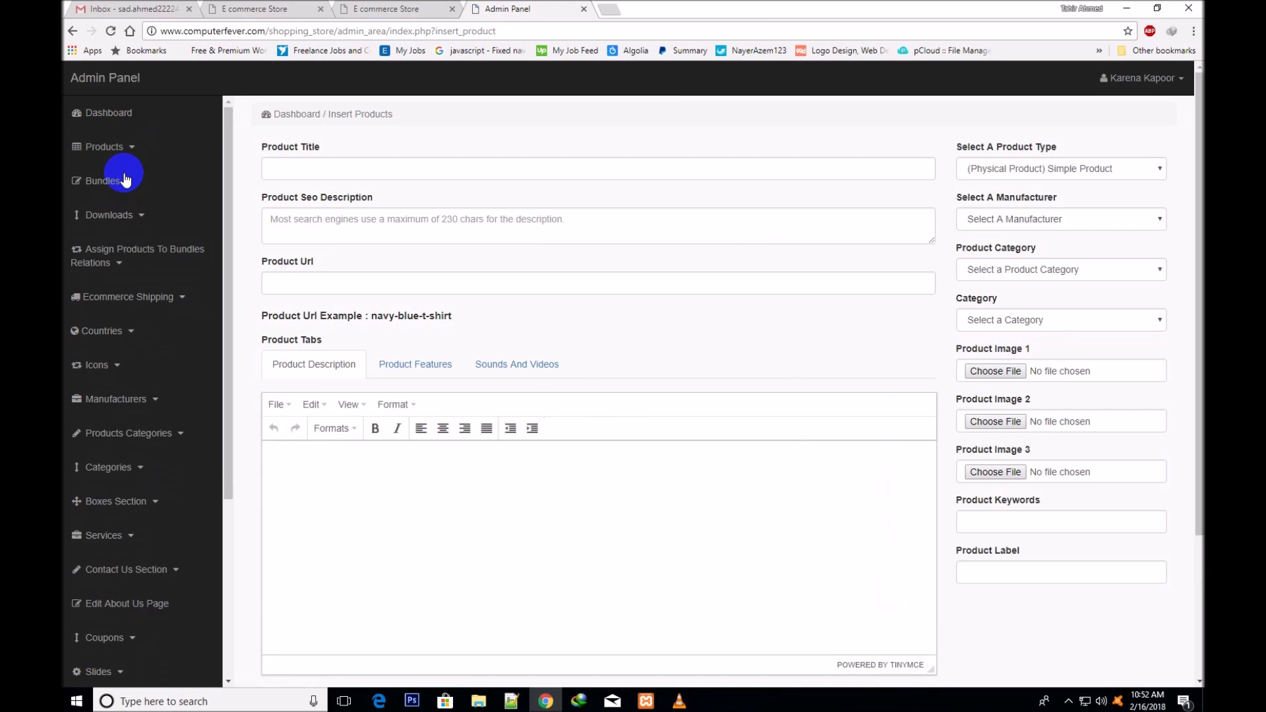
pyautogui.click(335, 220)
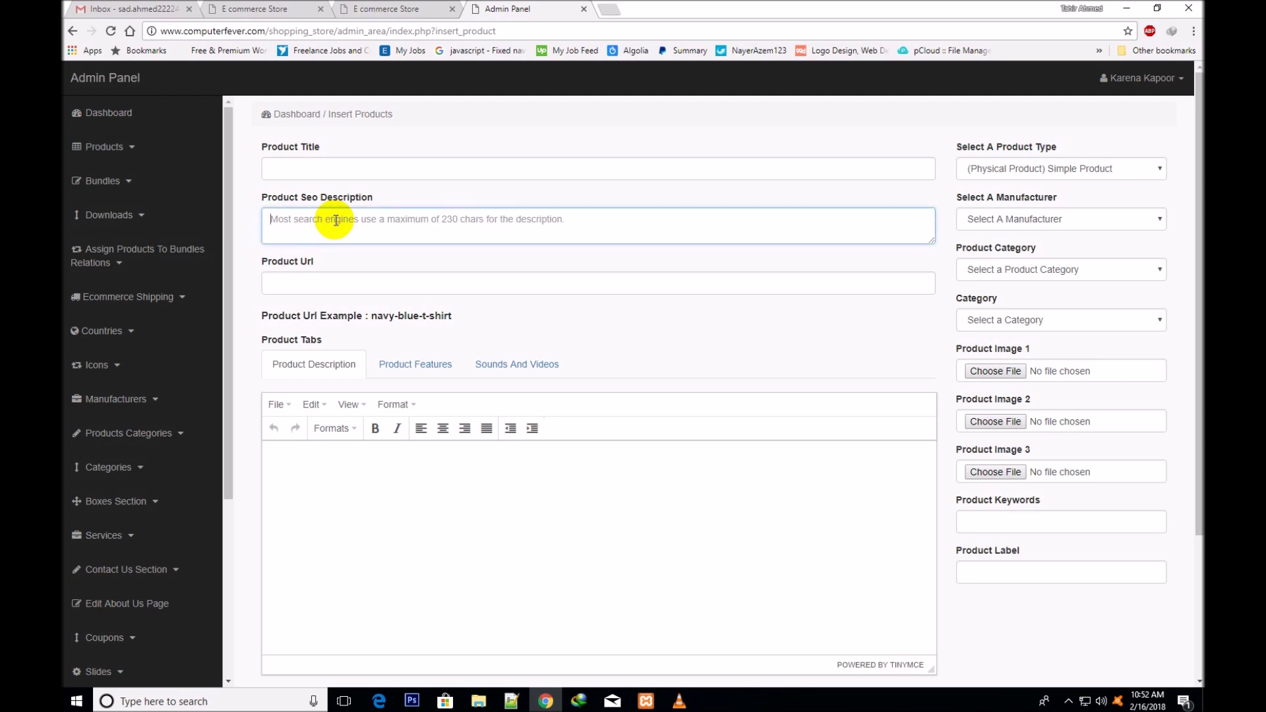
# Open the store's home page in a new browser tab and move that tab ahead of the other store tabs
pyautogui.click(261, 7)
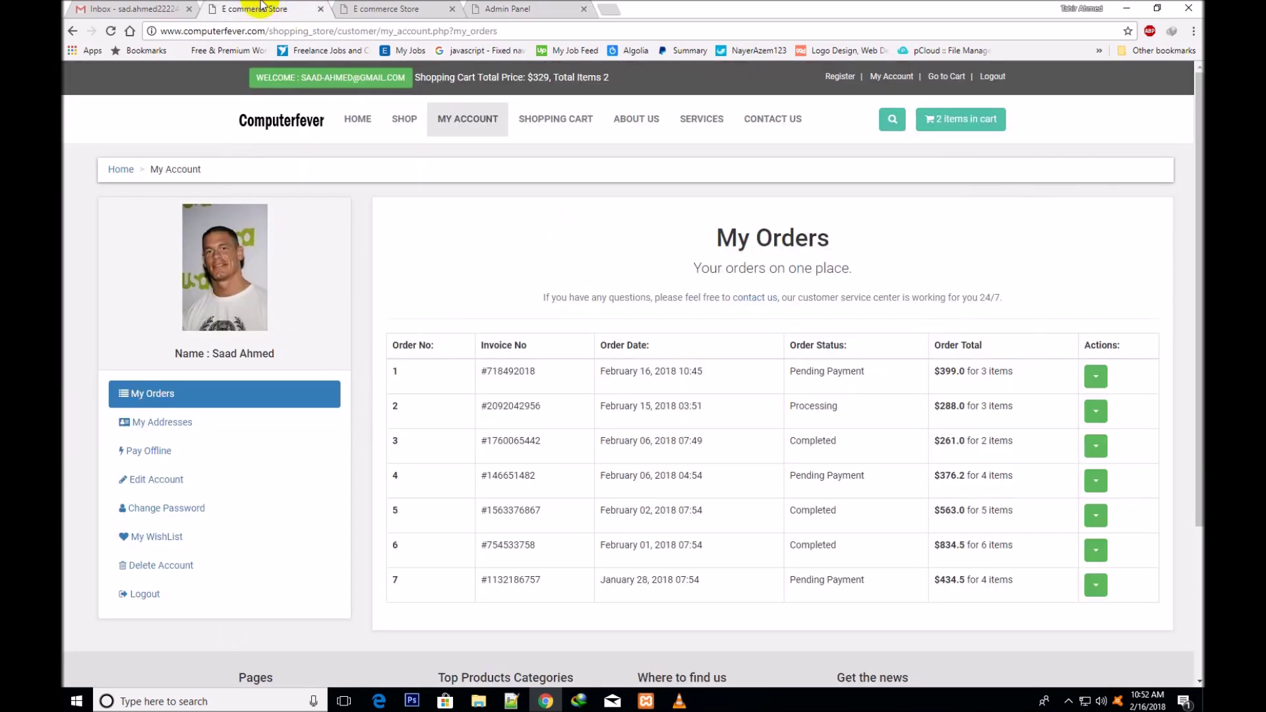
pyautogui.rightClick(357, 120)
pyautogui.click(389, 135)
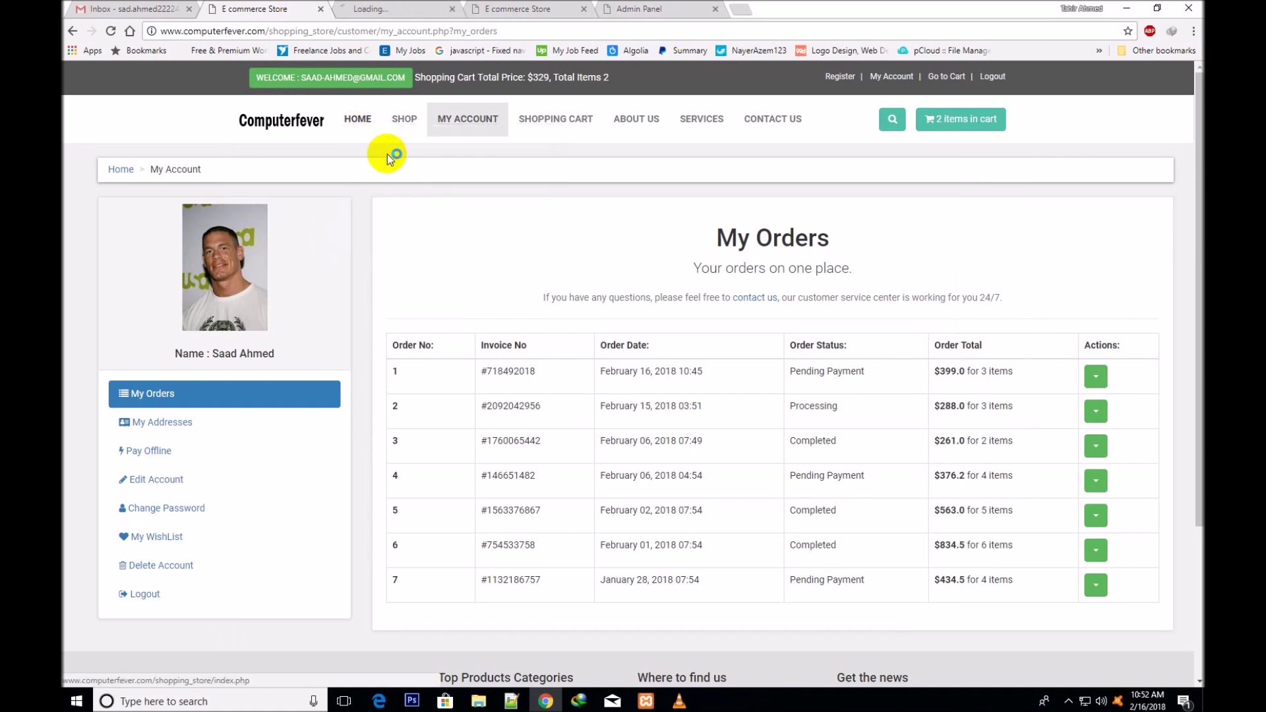
pyautogui.click(379, 10)
pyautogui.moveTo(379, 10); pyautogui.dragTo(257, 9)
# Open the details page of the Solid Navy Denim Jackets Bundle and highlight the jacket-bundle part of its address
pyautogui.moveTo(1198, 158); pyautogui.dragTo(1185, 438)
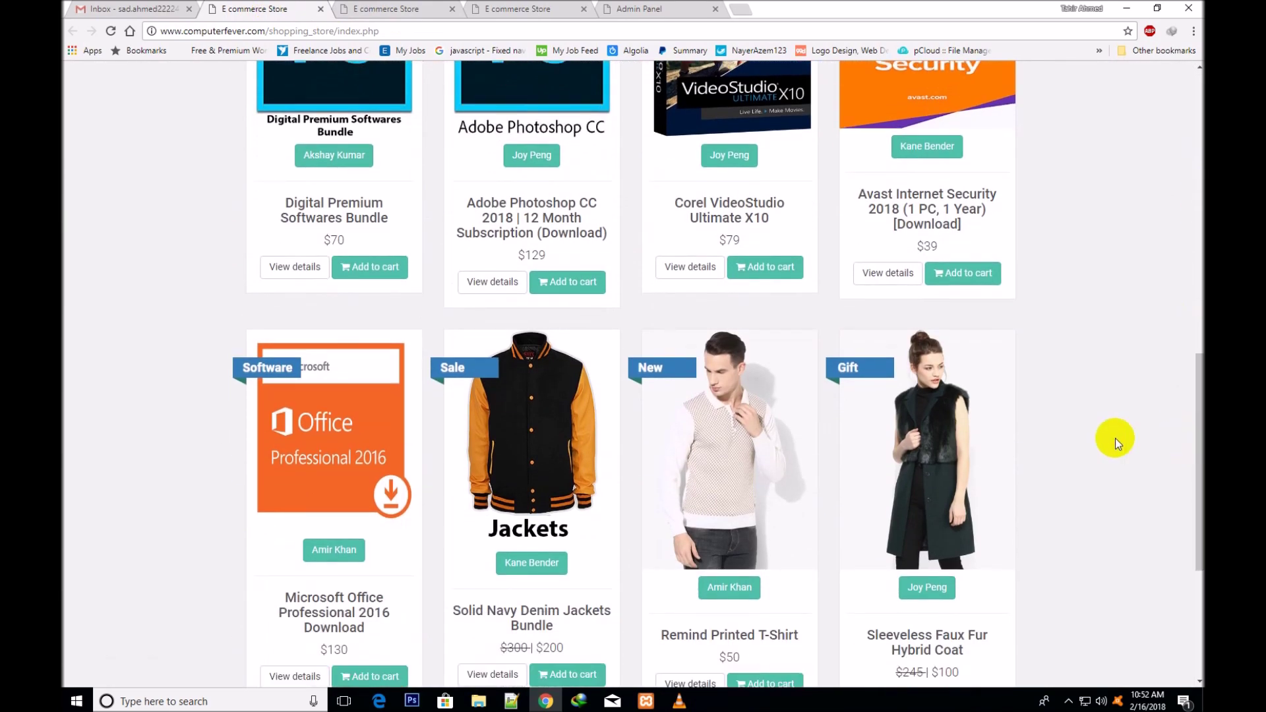
pyautogui.moveTo(1193, 389); pyautogui.dragTo(1196, 416)
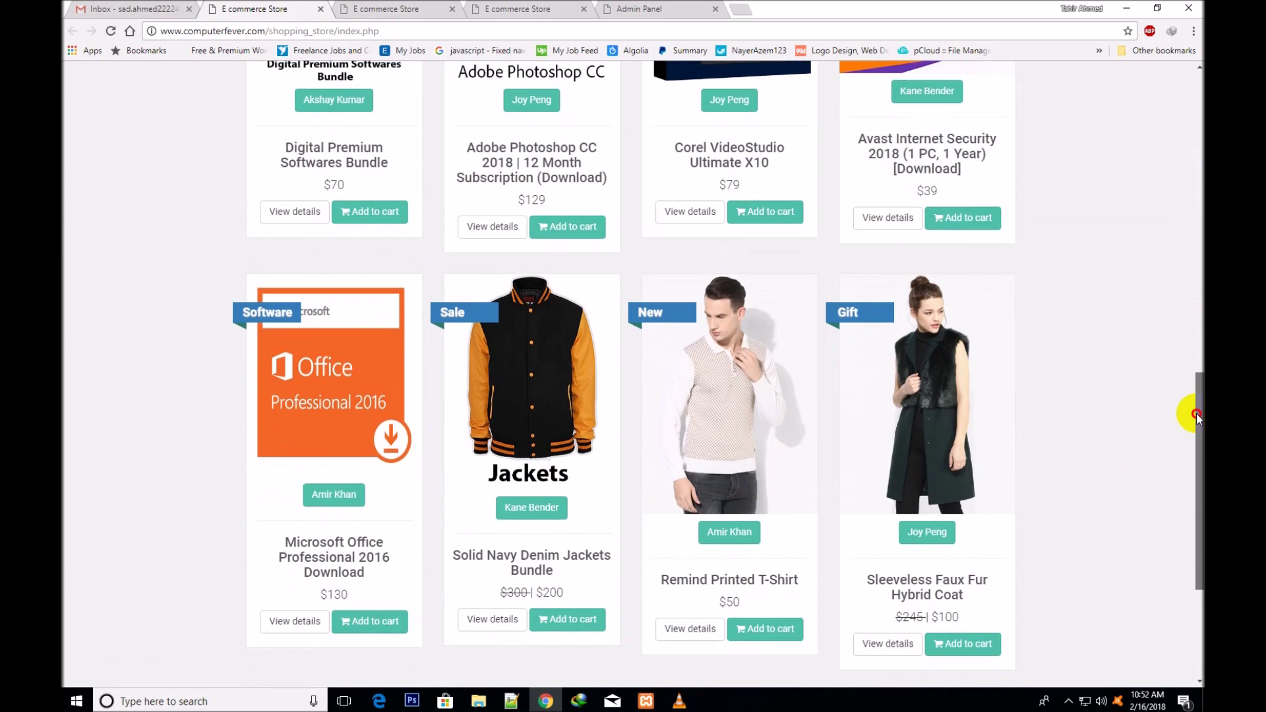
pyautogui.click(482, 618)
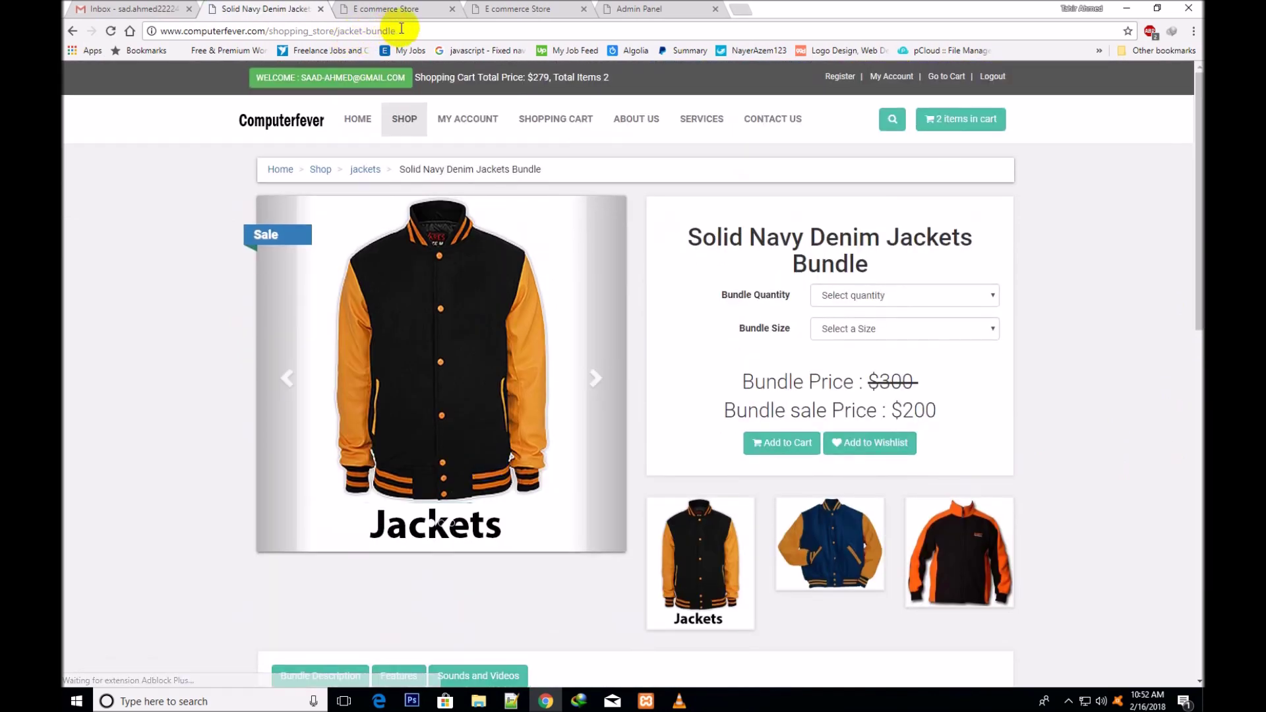
pyautogui.moveTo(408, 27); pyautogui.dragTo(340, 25)
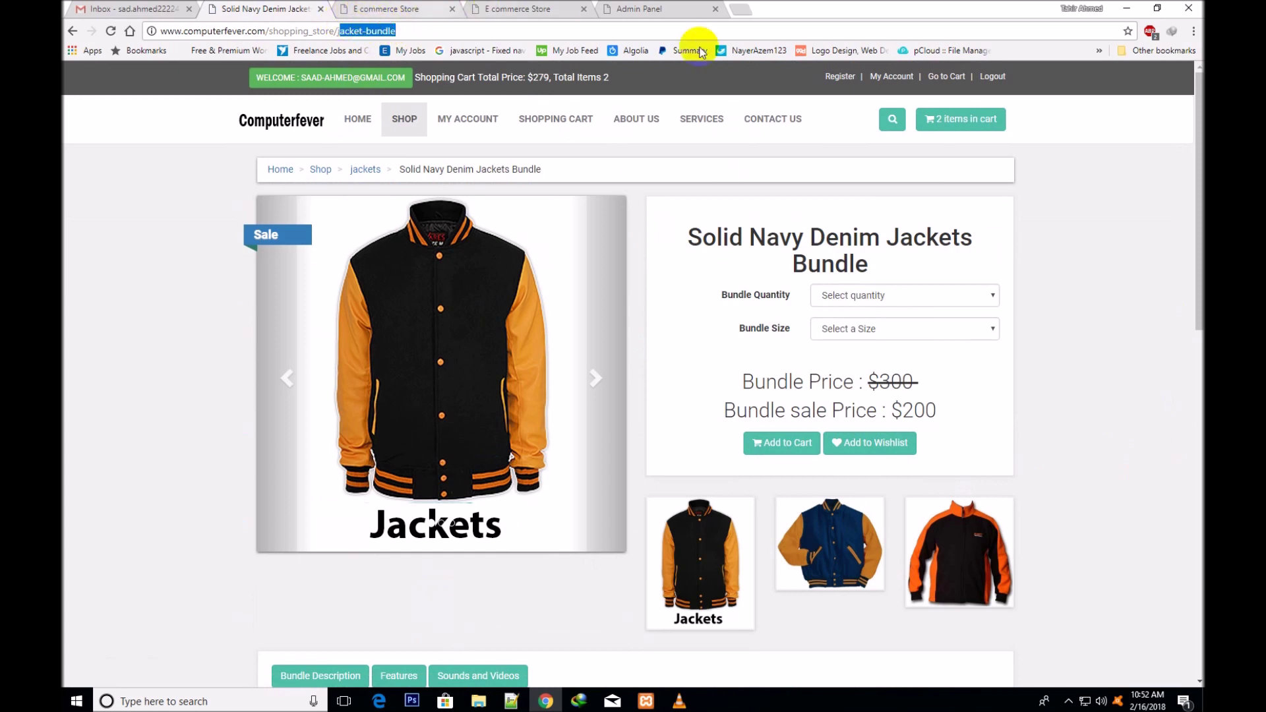
# Return to the product insertion form and review the product type options, keeping (Physical Product) Simple Product
pyautogui.click(641, 8)
pyautogui.click(309, 222)
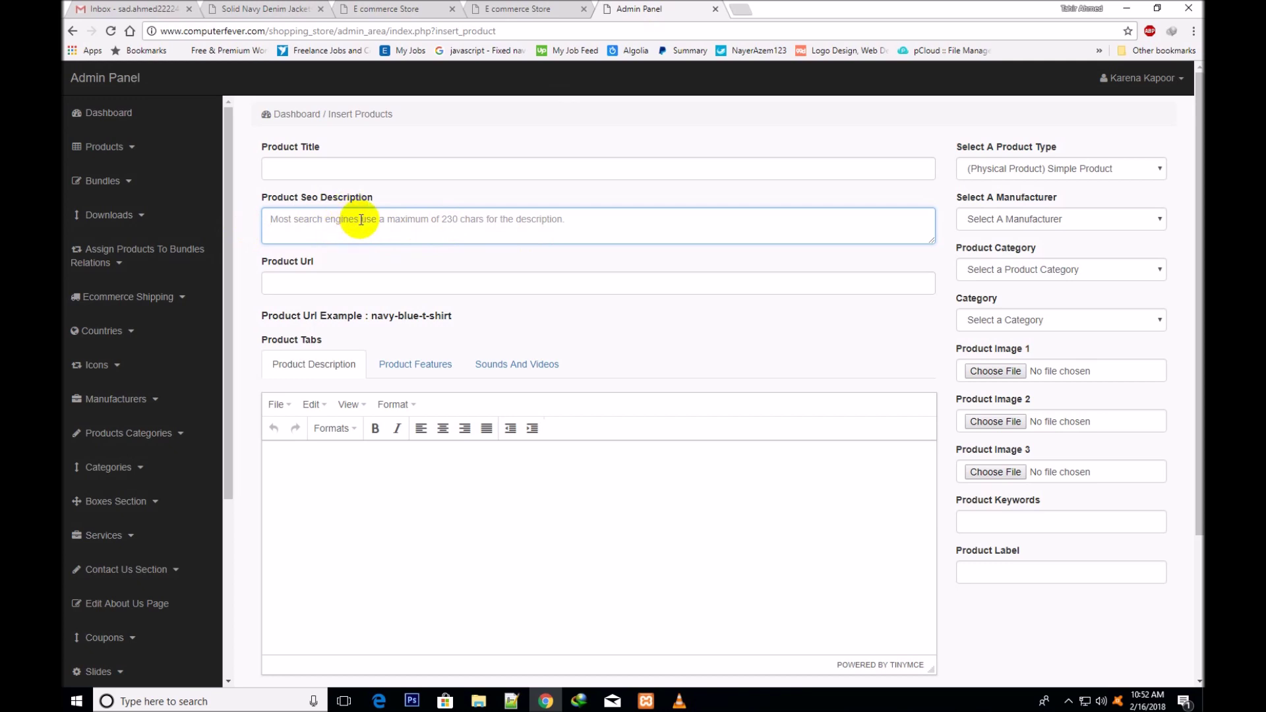
pyautogui.click(1161, 165)
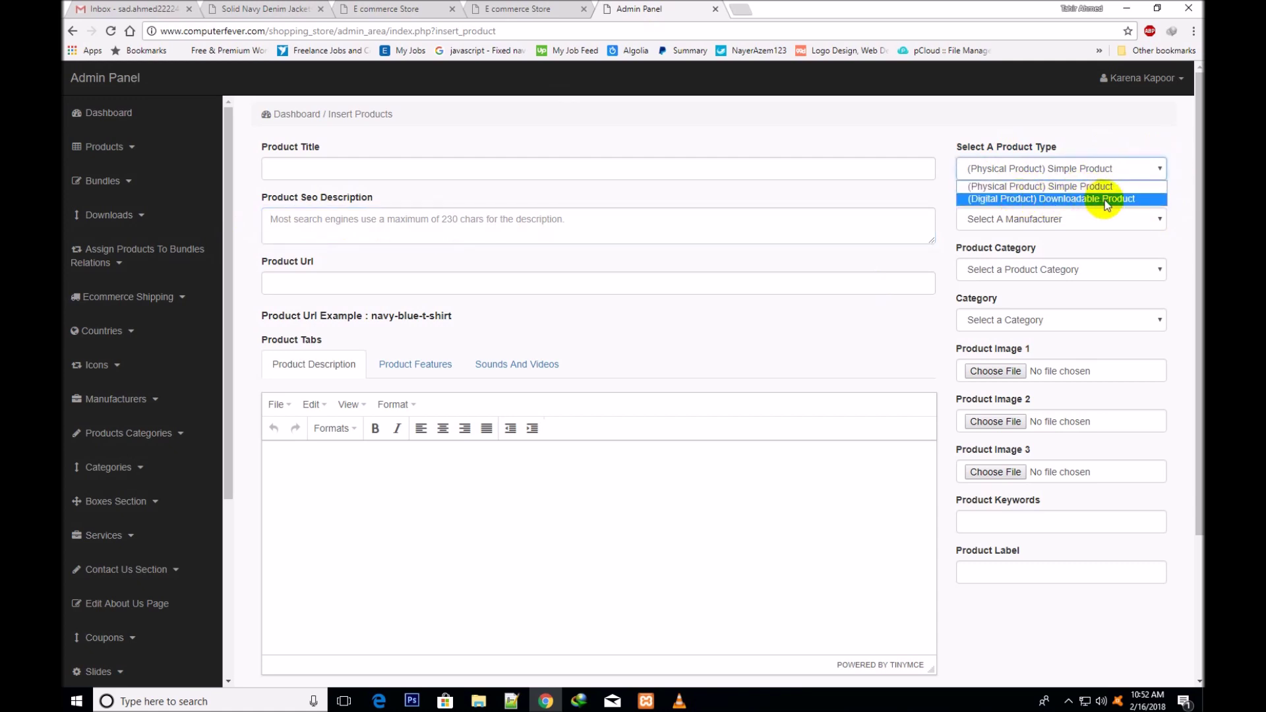
pyautogui.click(1074, 174)
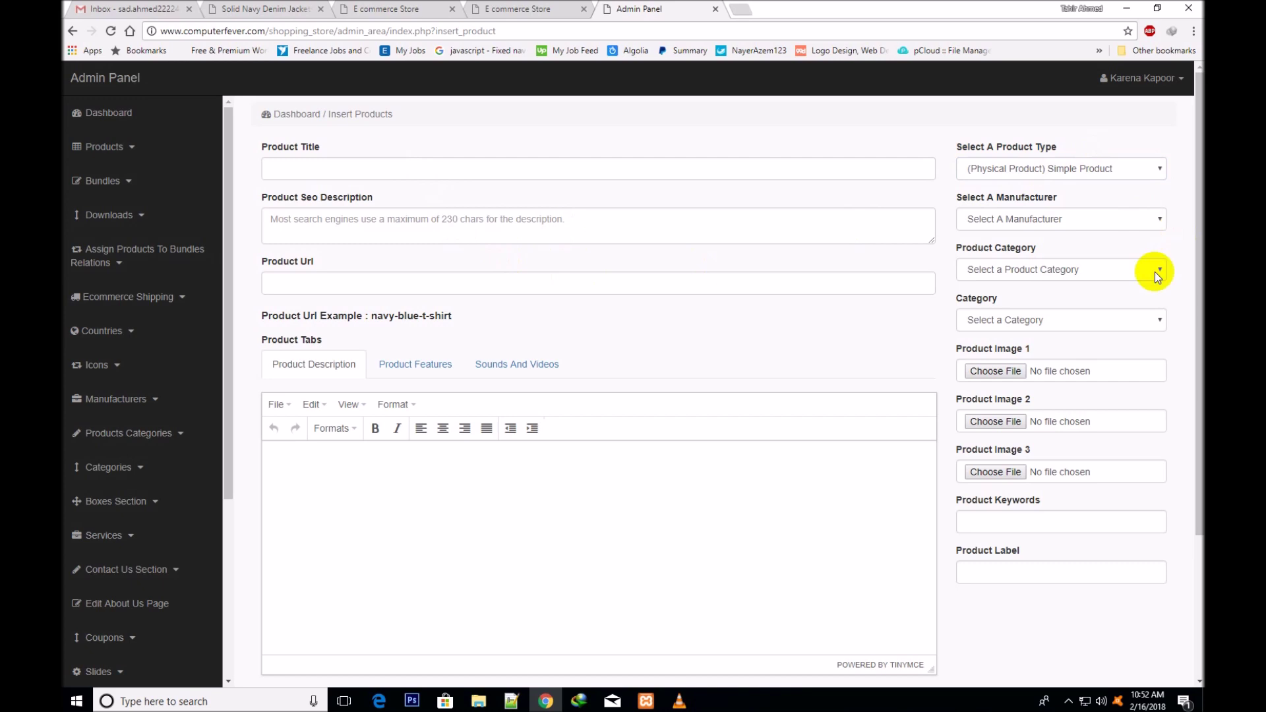
# Examine the Product Weight, Product Price and Product Sale Price fields, and check the product type selector again
pyautogui.moveTo(1199, 333); pyautogui.dragTo(1198, 480)
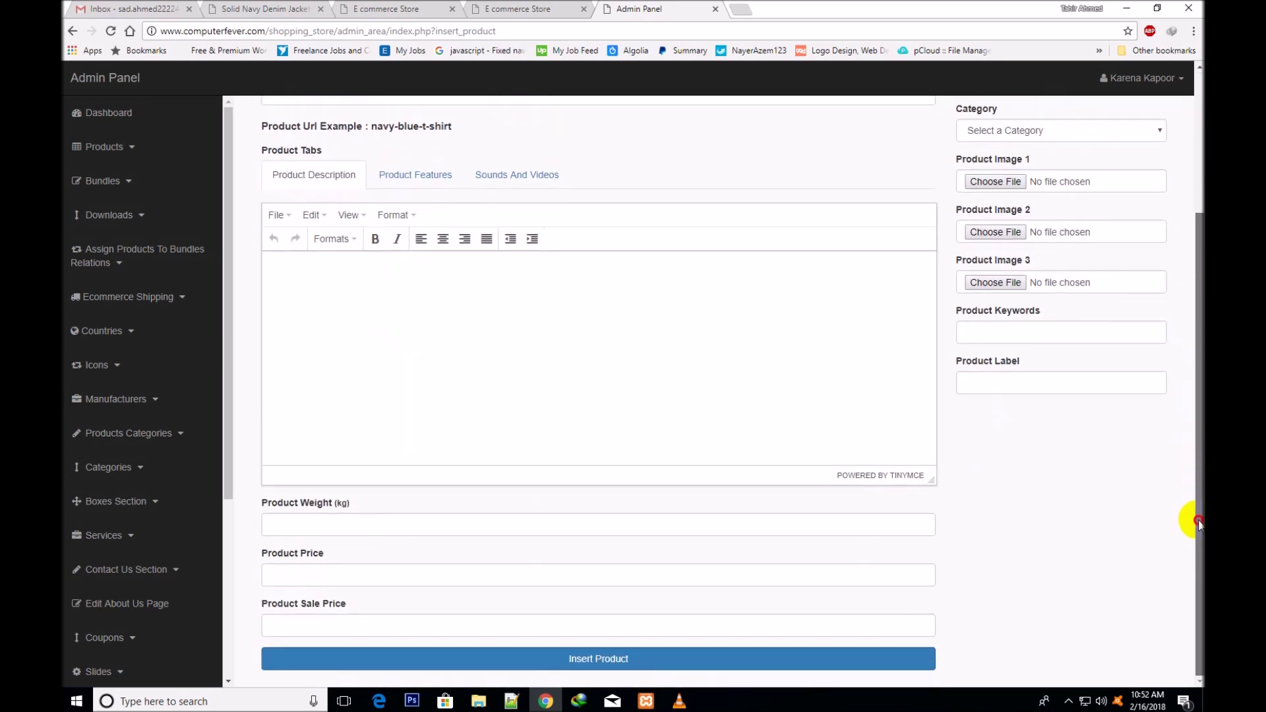
pyautogui.click(326, 526)
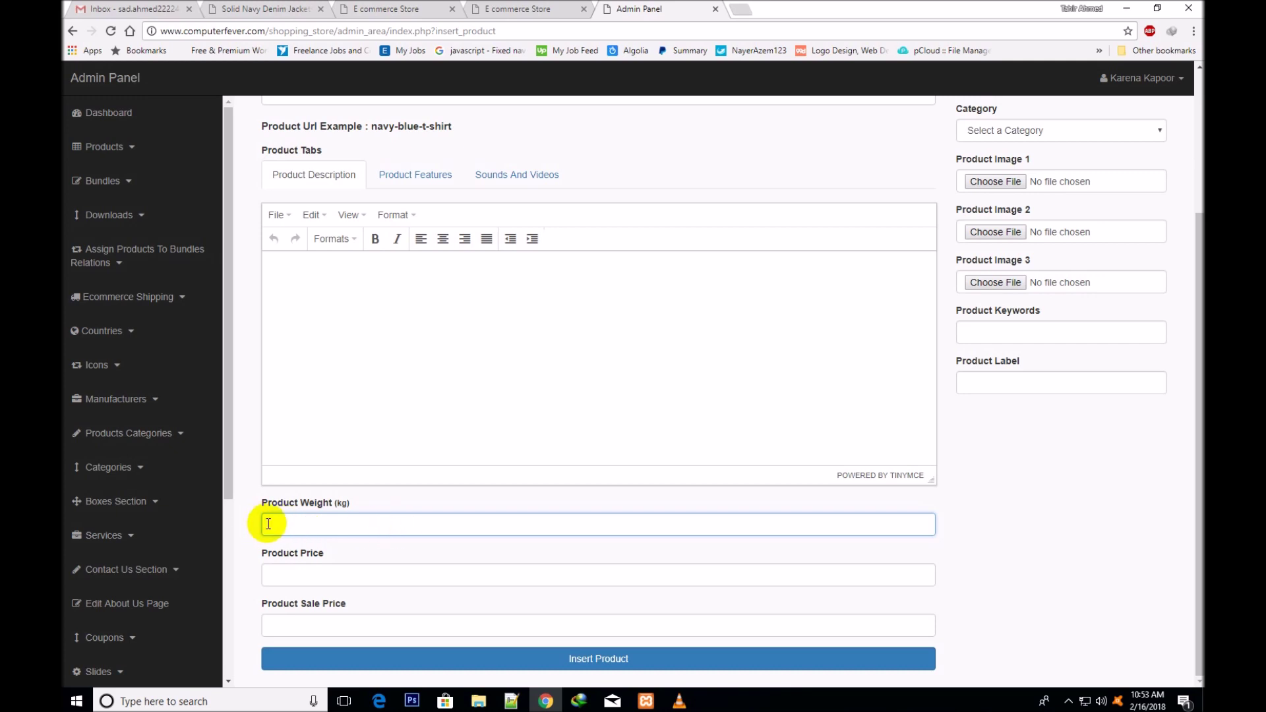
pyautogui.click(303, 575)
pyautogui.click(303, 628)
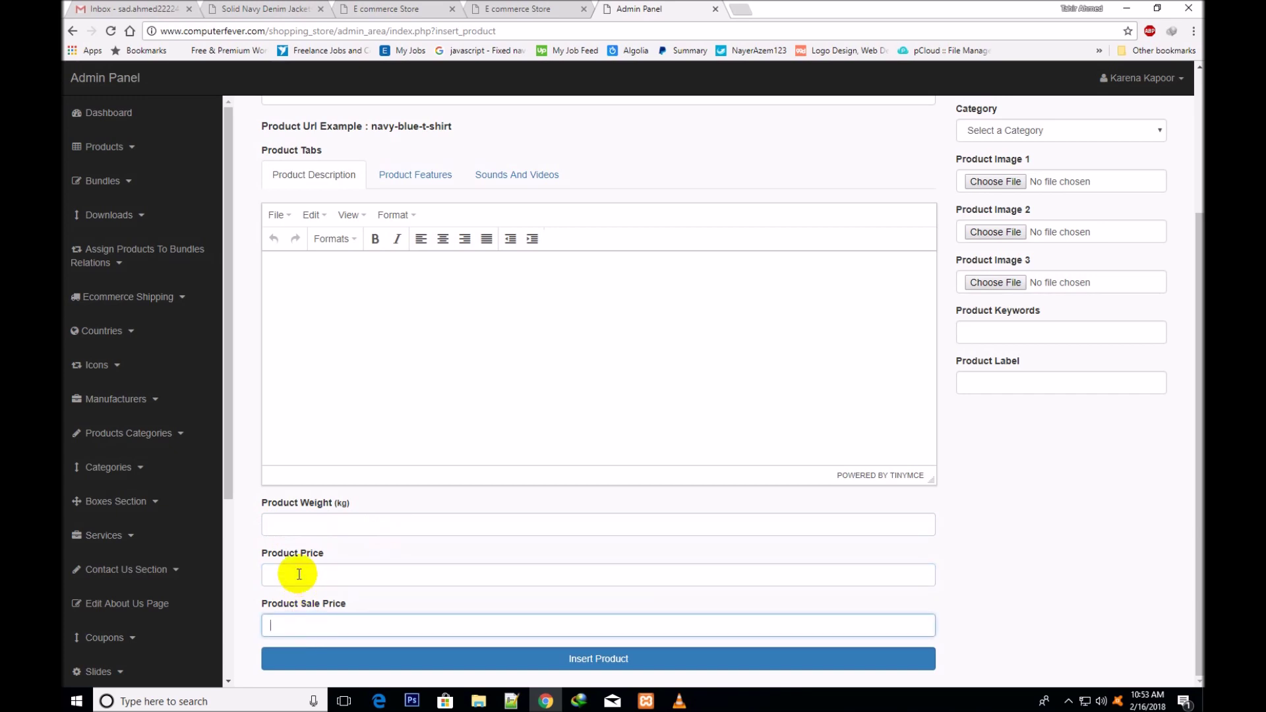
pyautogui.click(303, 536)
pyautogui.scroll(3, 1195, 534)
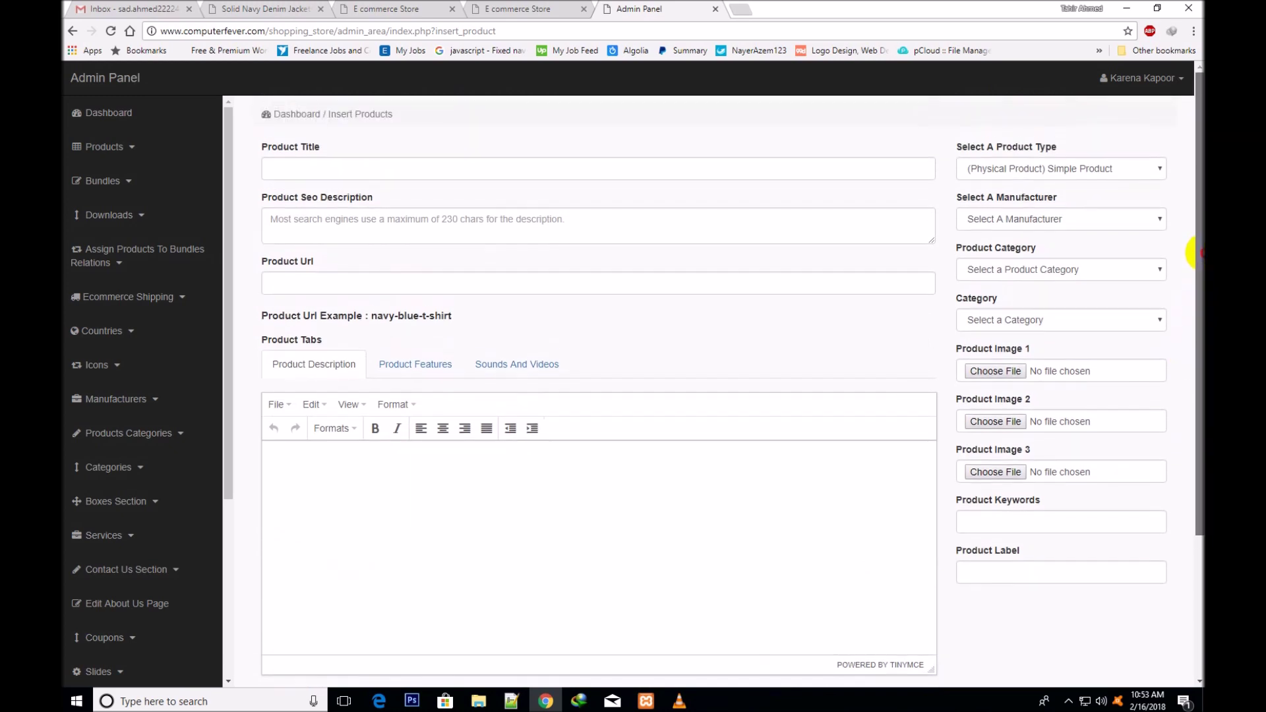
pyautogui.click(1165, 170)
pyautogui.click(1169, 171)
# Go from the jacket bundle page to the store's home page and look over the Latest This Week section
pyautogui.click(270, 8)
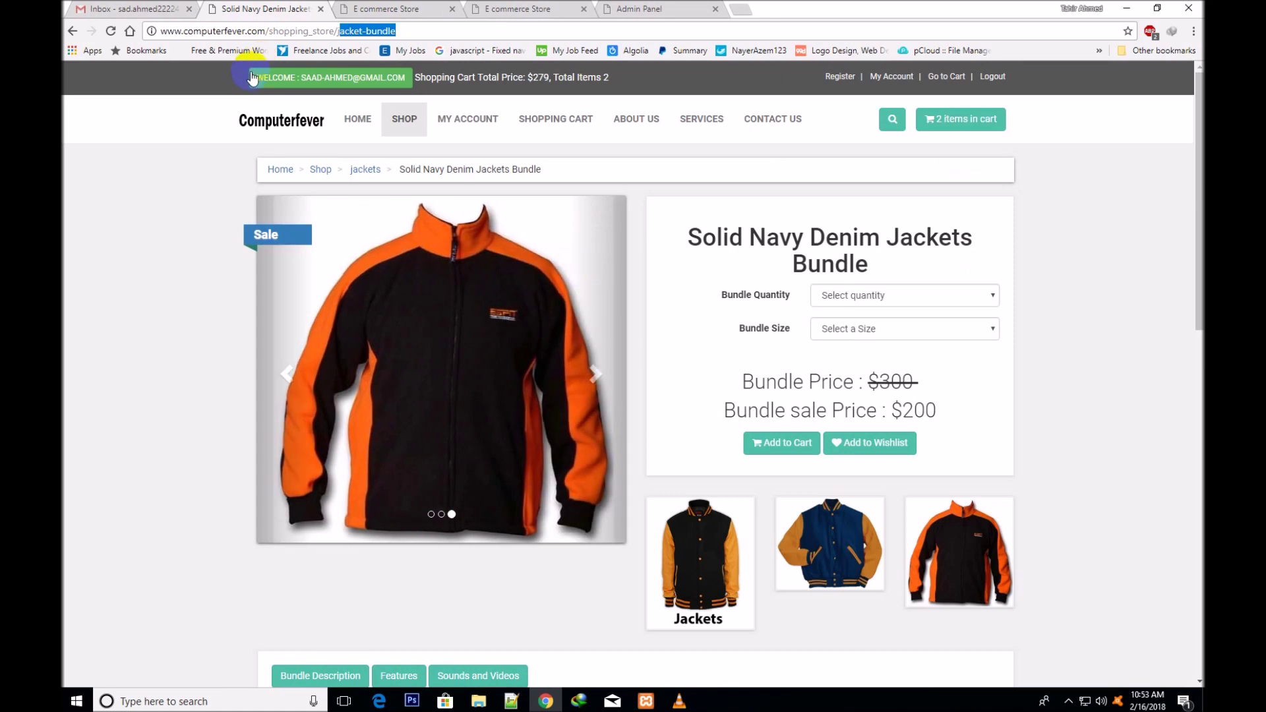
pyautogui.click(358, 120)
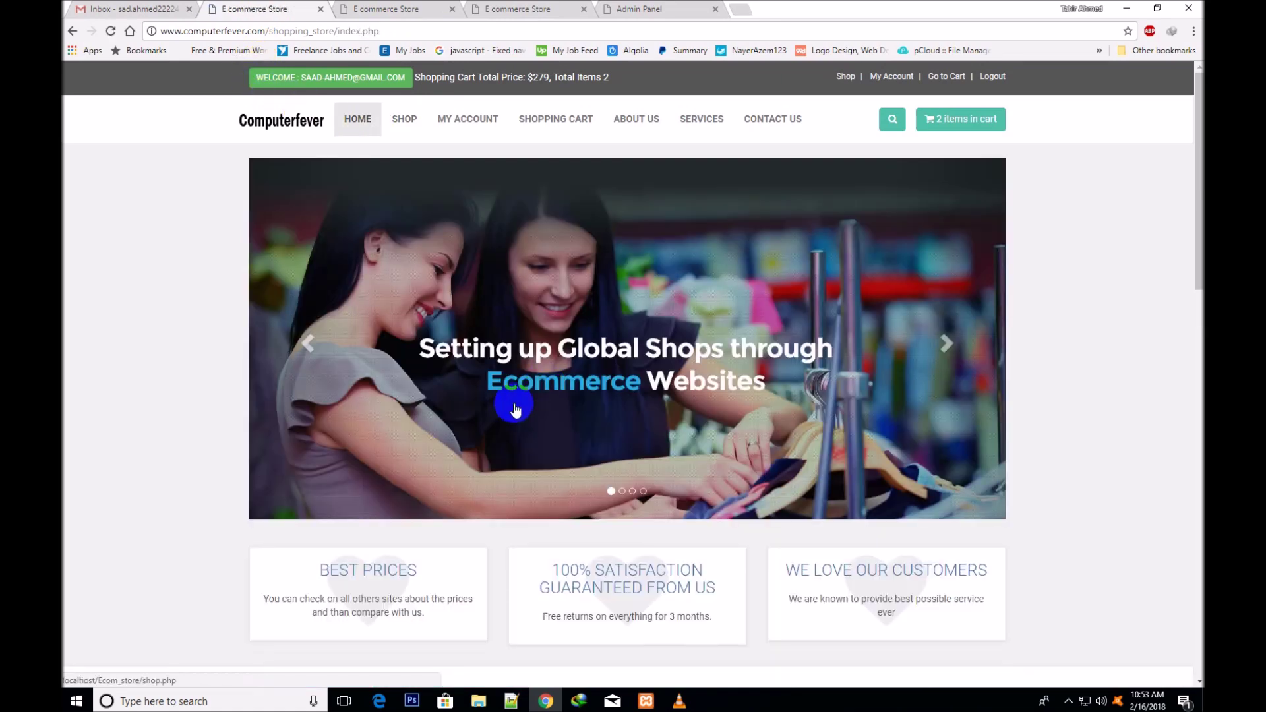
pyautogui.scroll(-1, 1198, 333)
pyautogui.scroll(-5, 1199, 333)
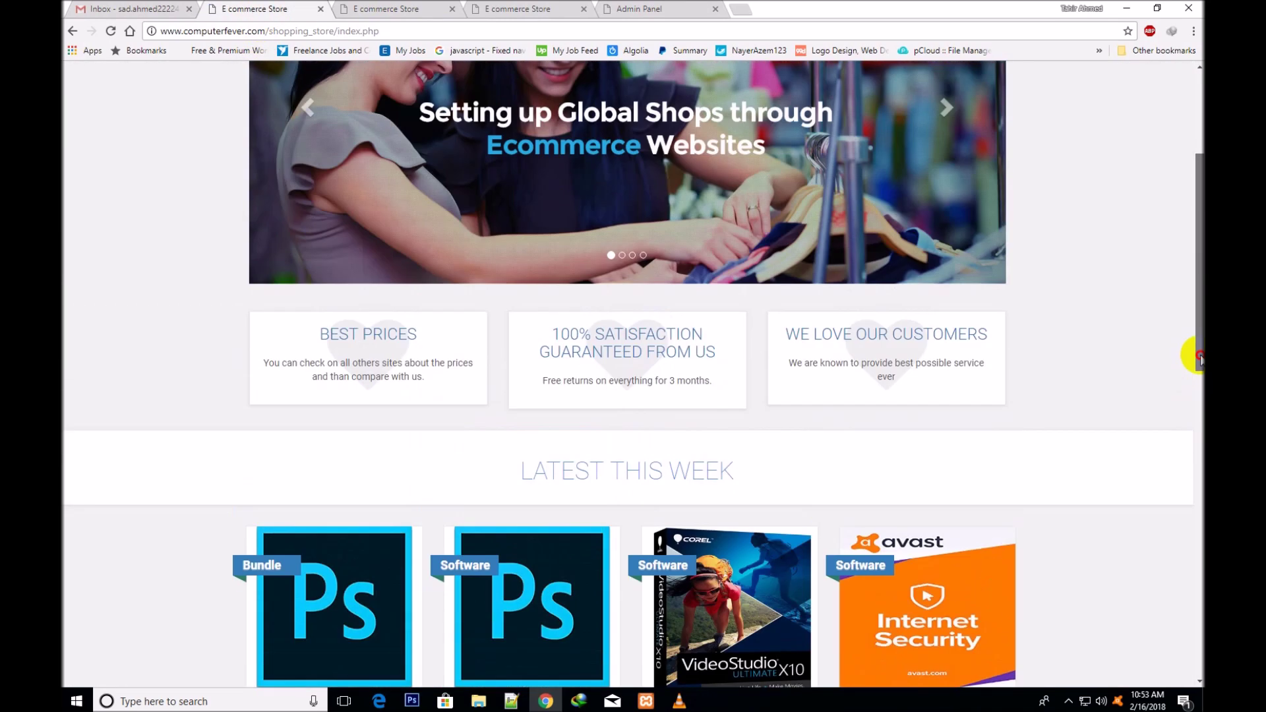
pyautogui.scroll(2, 1198, 353)
# Return to the admin panel and open the list of existing products
pyautogui.click(653, 9)
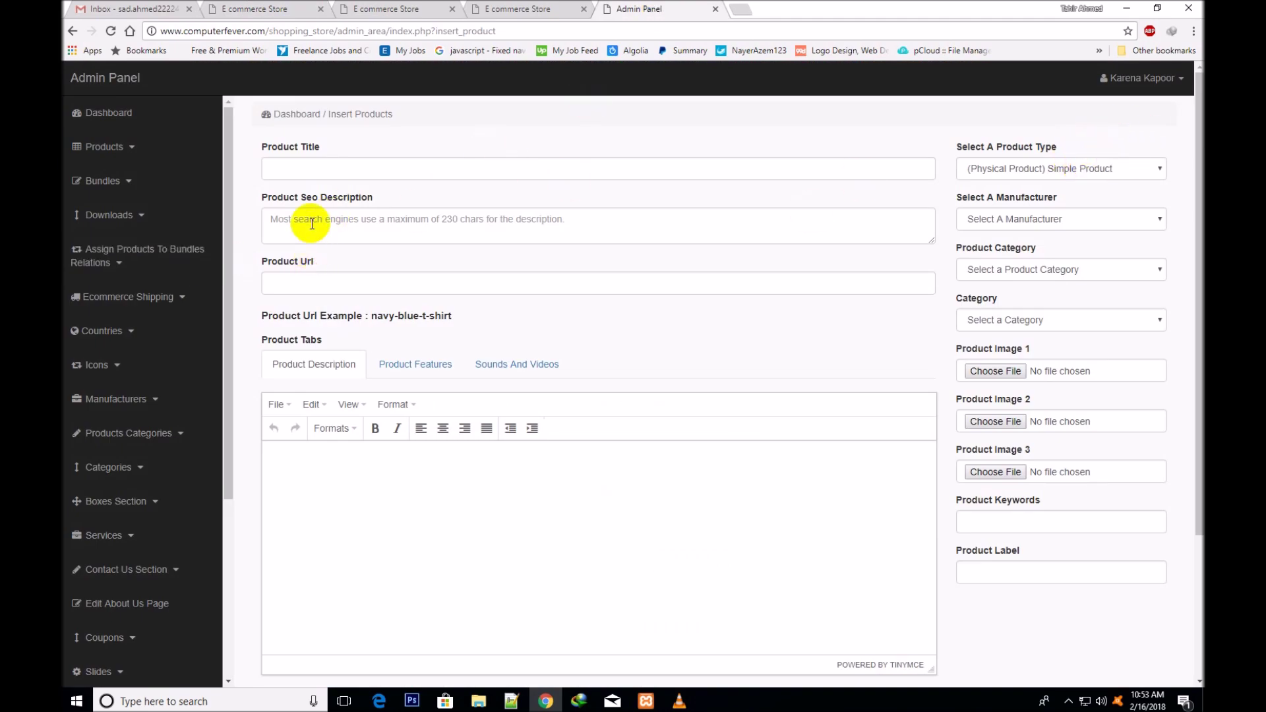
pyautogui.click(334, 225)
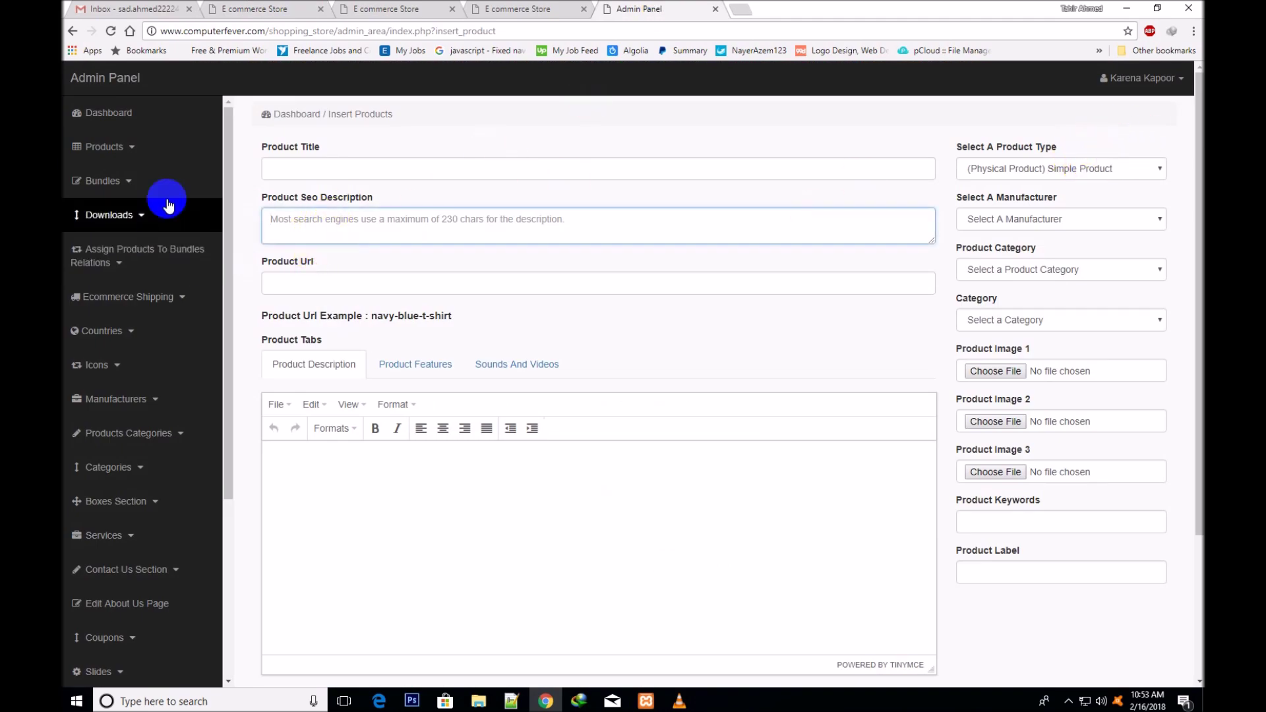
pyautogui.click(131, 151)
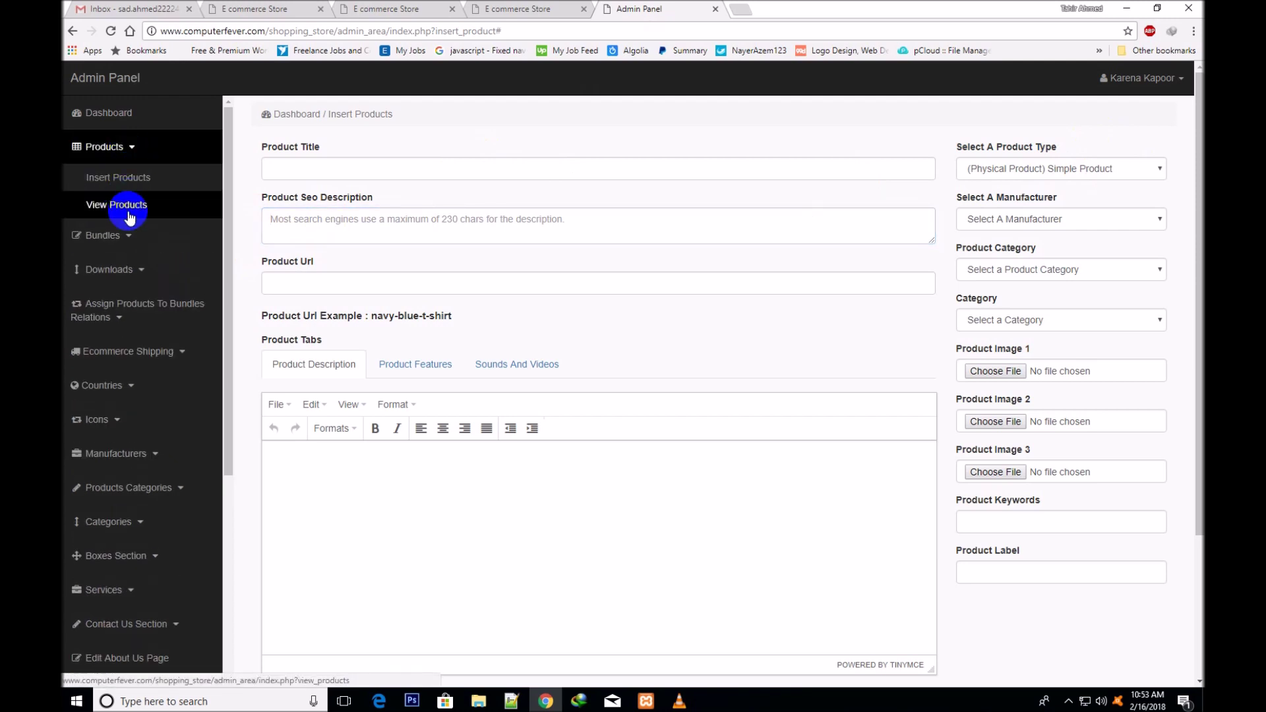
pyautogui.click(130, 215)
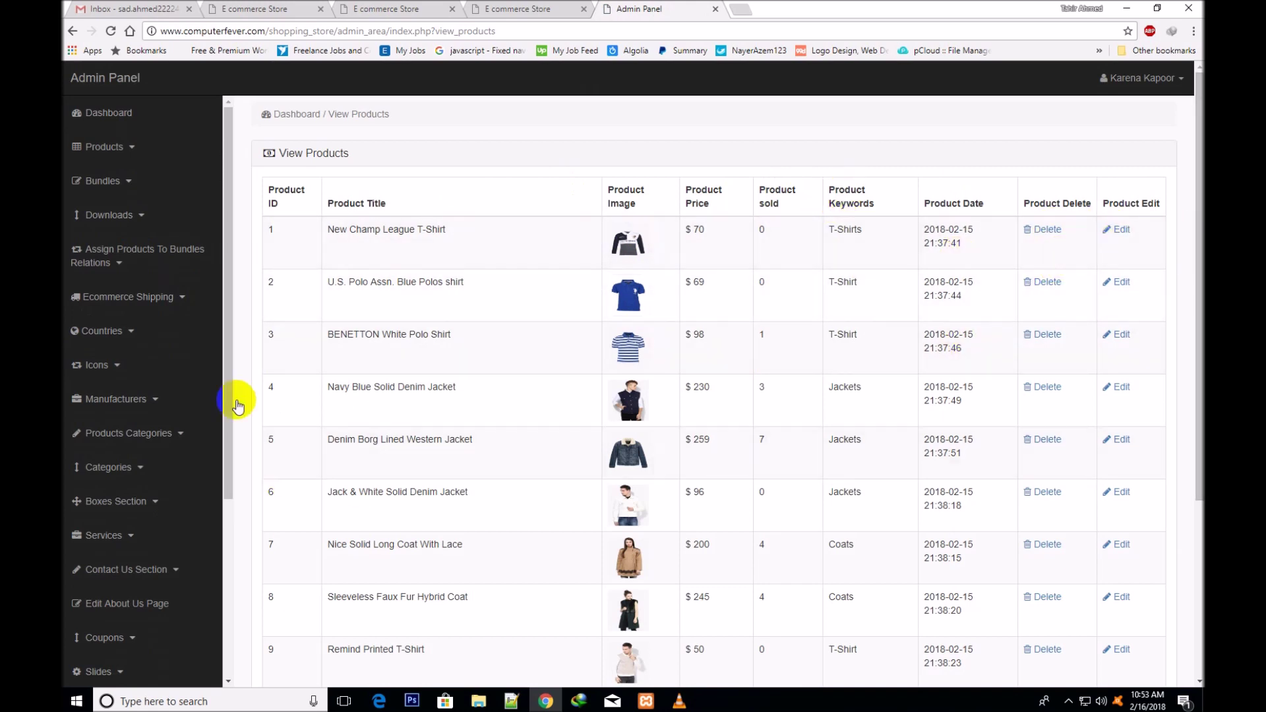
# Open the form for inserting a bundle and review its bundle types, keeping (Physical Products Bundle) Simple Bundle
pyautogui.click(142, 190)
pyautogui.click(125, 211)
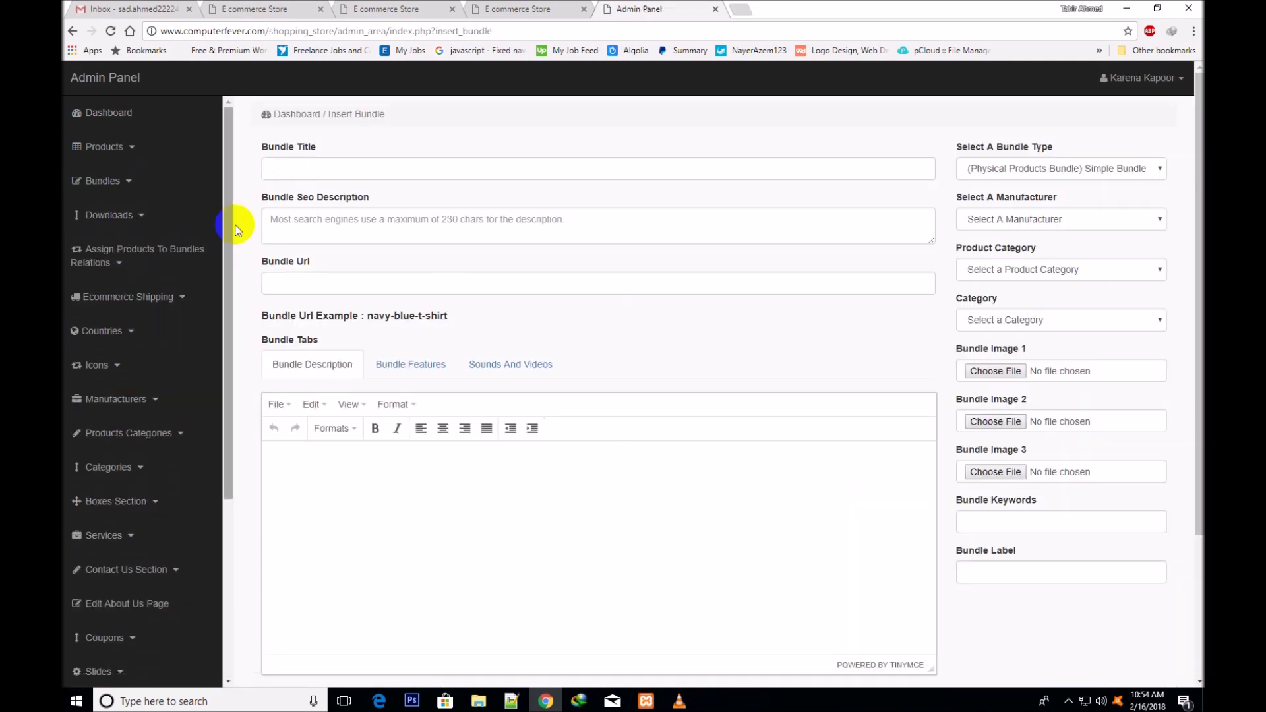
pyautogui.click(310, 226)
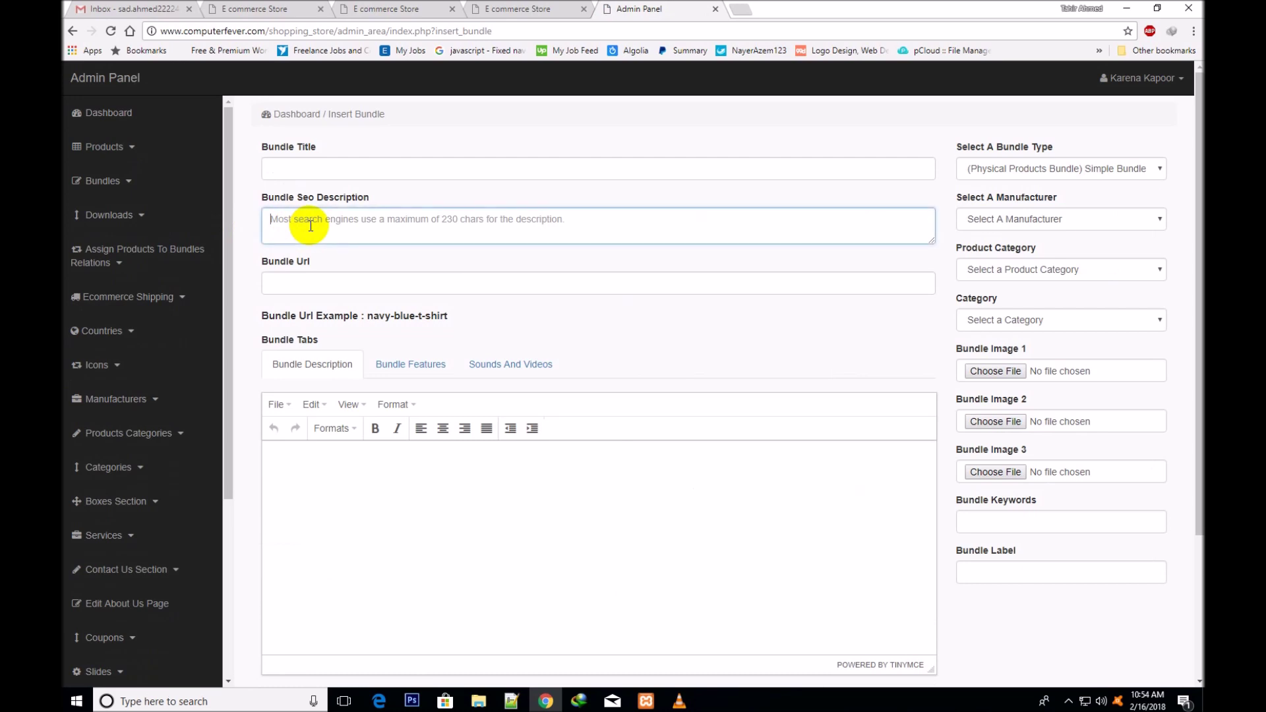
pyautogui.click(317, 284)
pyautogui.click(1157, 168)
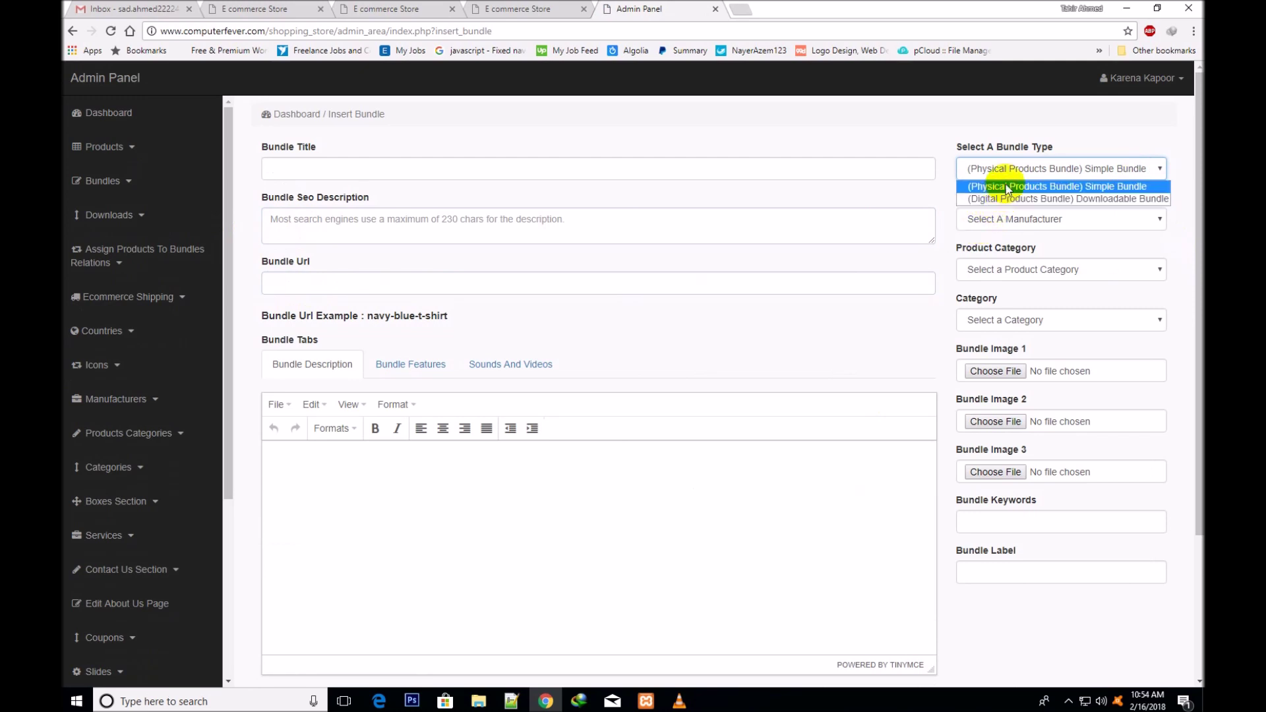
pyautogui.click(1043, 190)
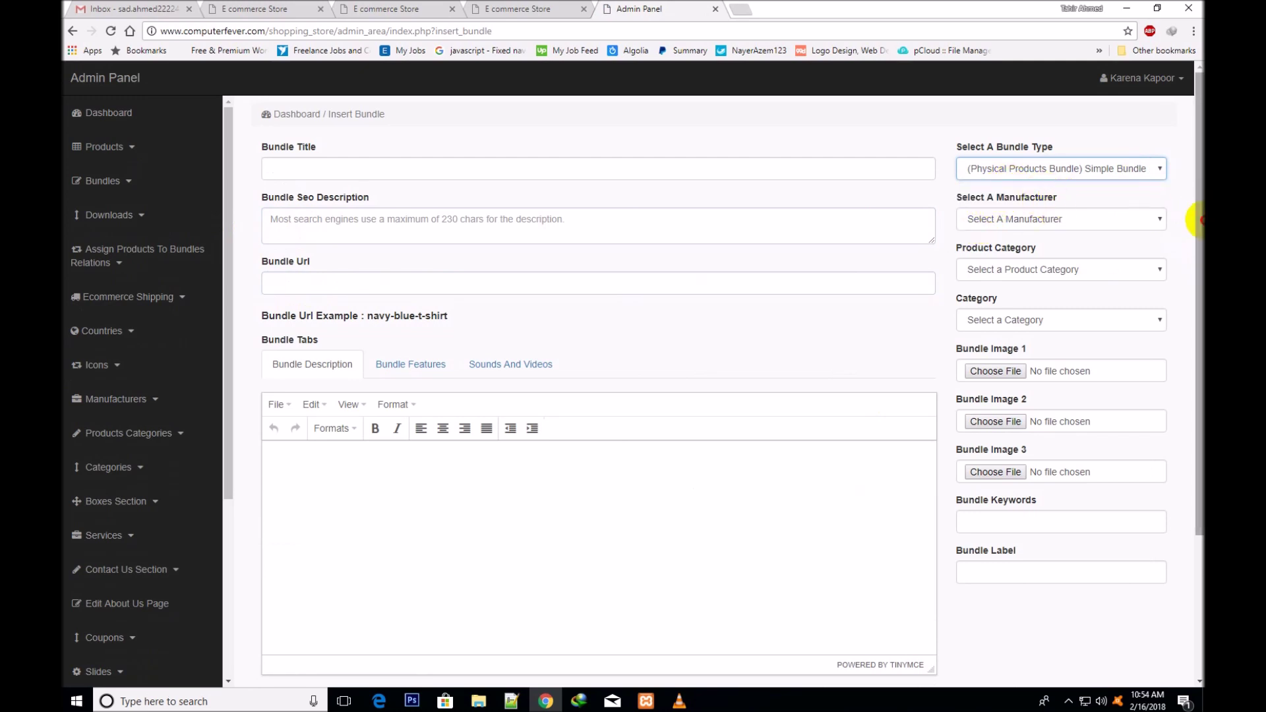
# Examine the bundle form's weight, price and sale price fields, and open the list of existing bundles
pyautogui.moveTo(1198, 220); pyautogui.dragTo(1198, 398)
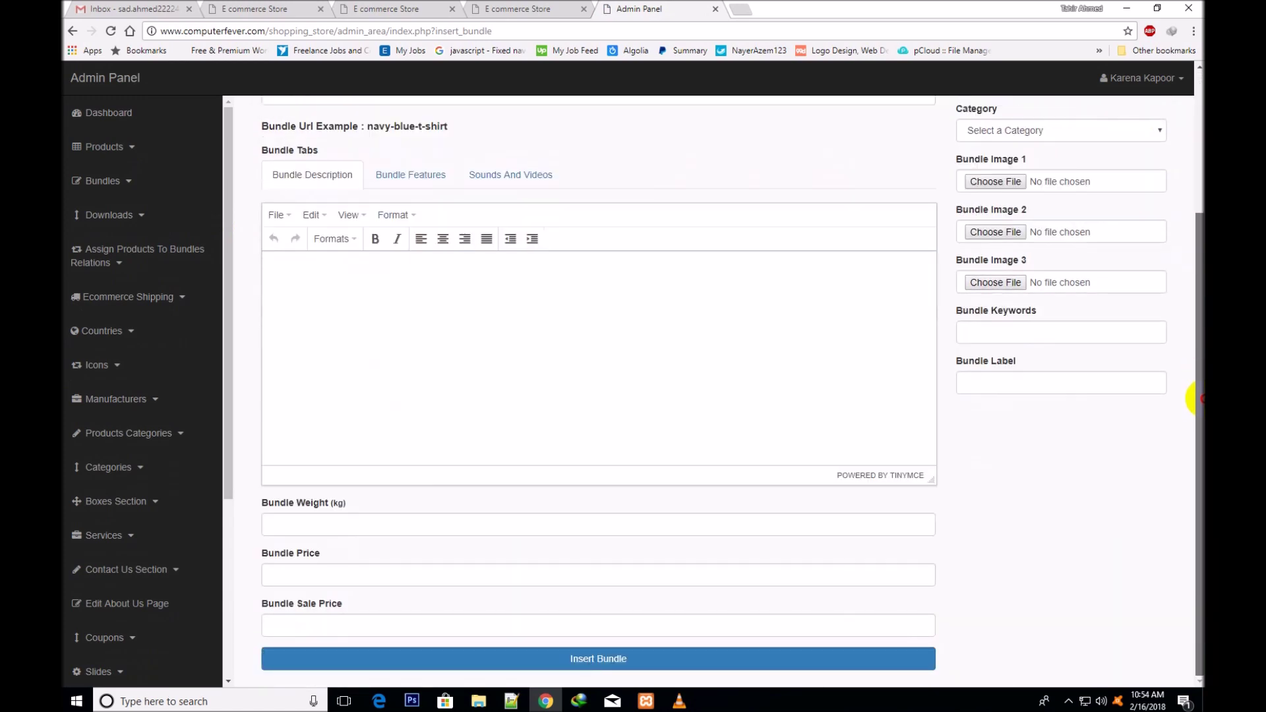
pyautogui.click(306, 532)
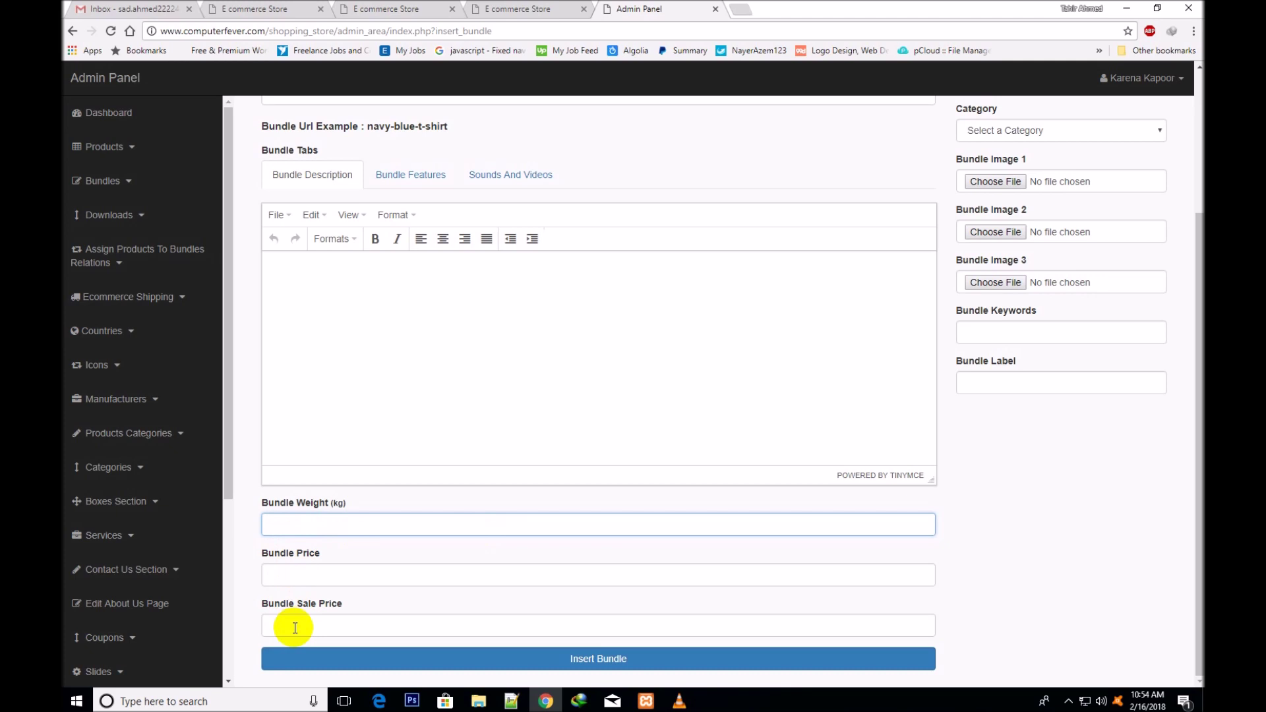
pyautogui.moveTo(1195, 547); pyautogui.dragTo(1198, 344)
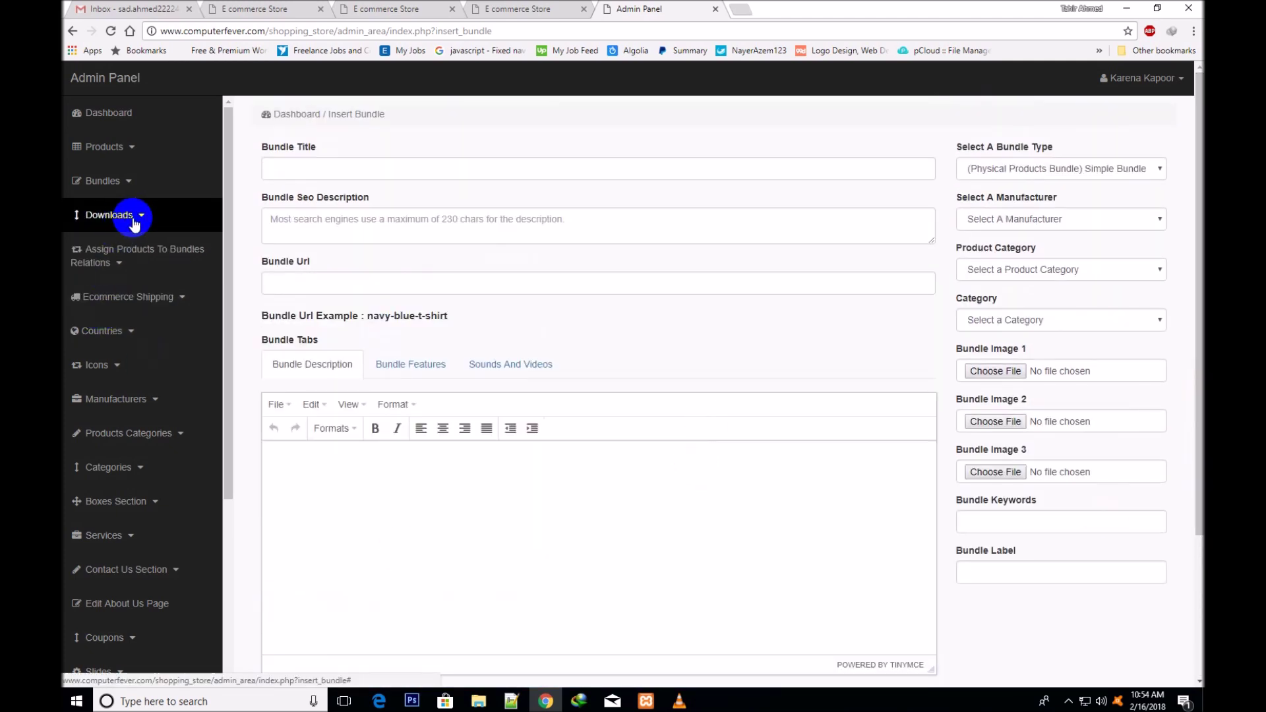
pyautogui.click(131, 183)
pyautogui.click(114, 240)
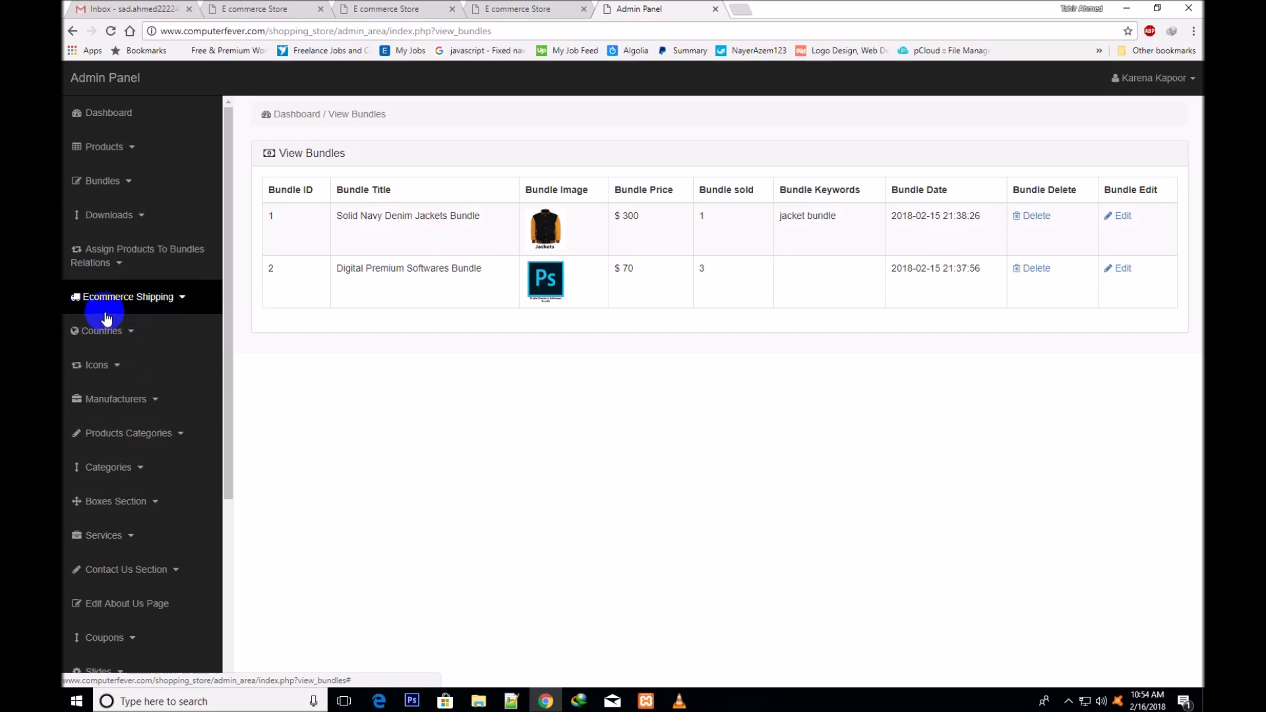
# Open the form for inserting a shipping zone and check the shipping options in the store's shopping cart
pyautogui.click(182, 306)
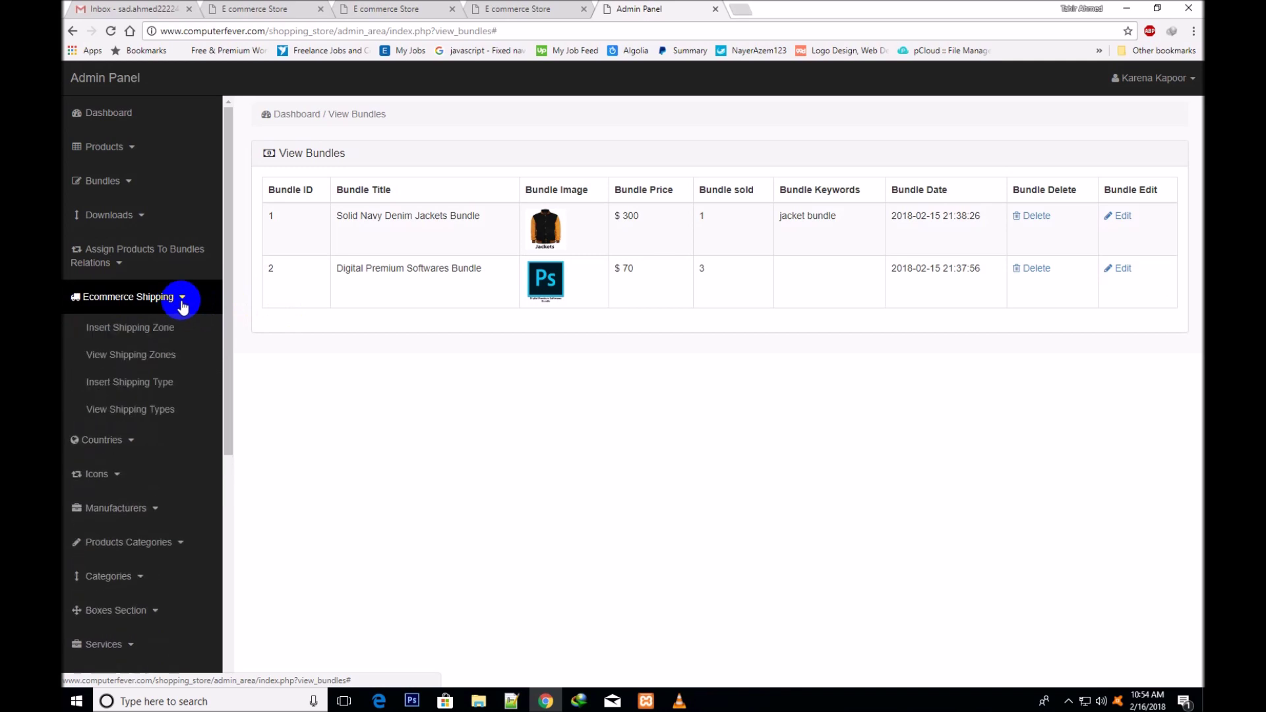
pyautogui.click(136, 334)
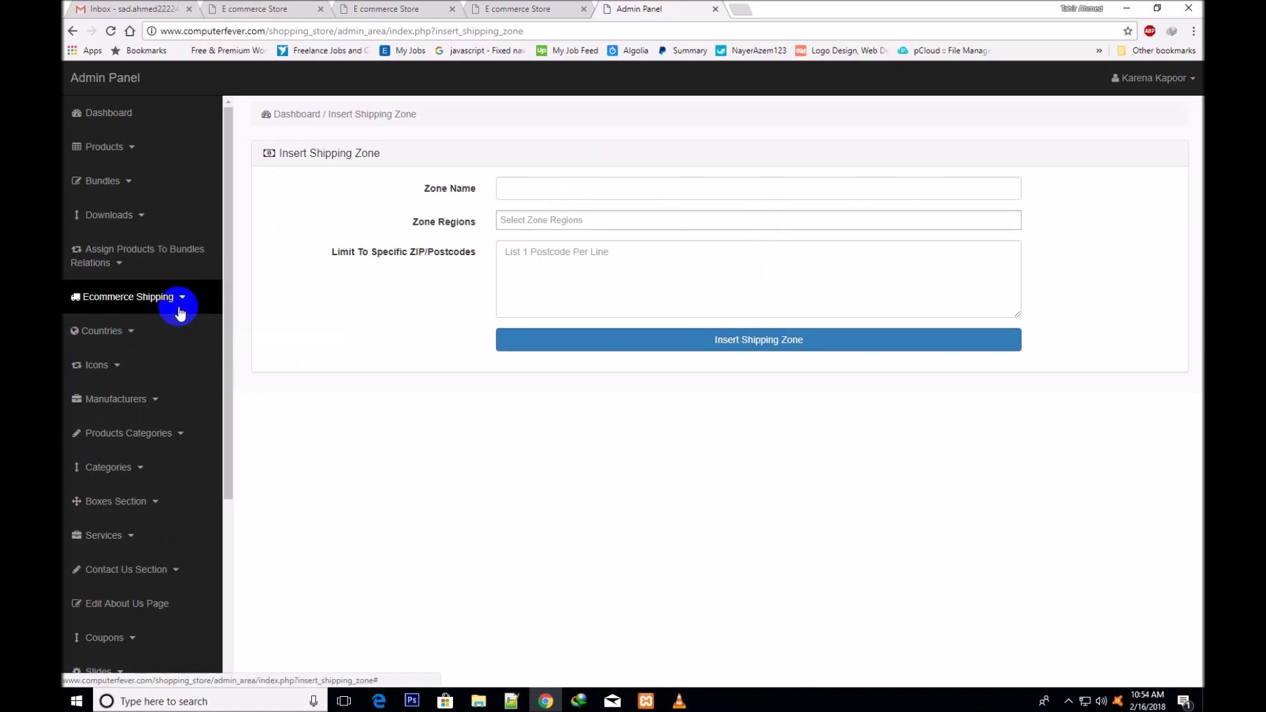
pyautogui.click(498, 9)
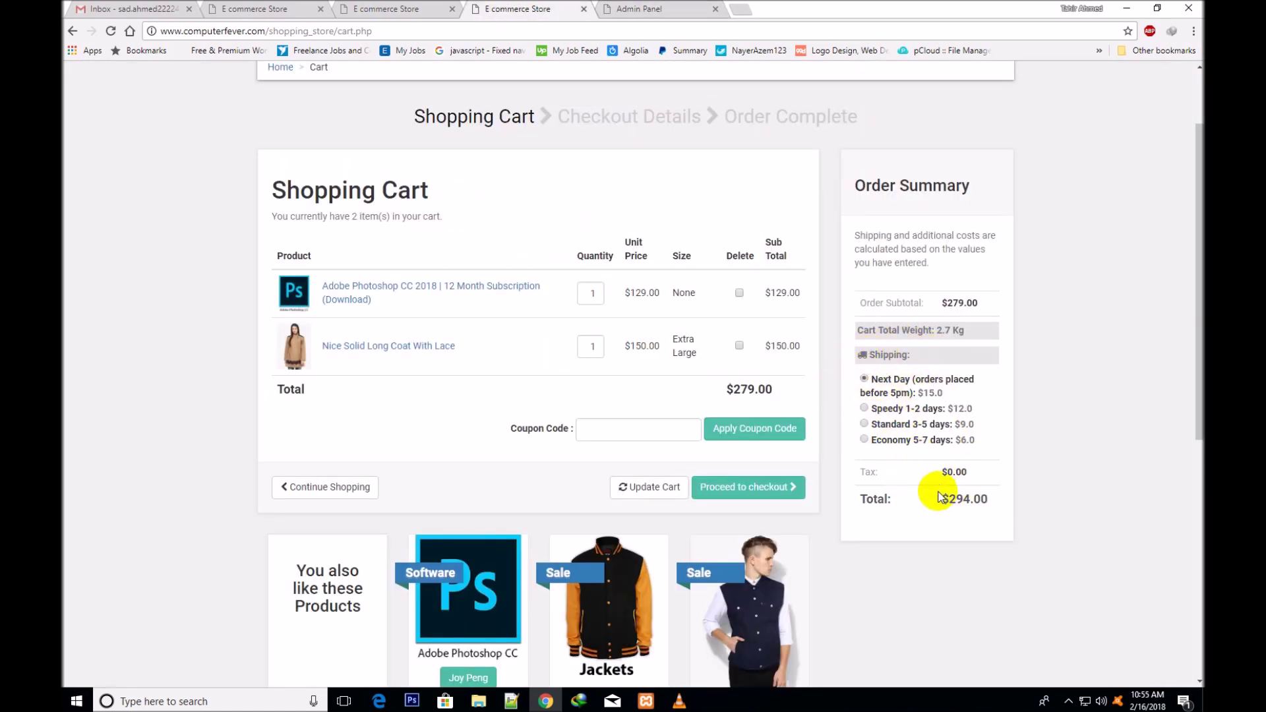
pyautogui.click(641, 8)
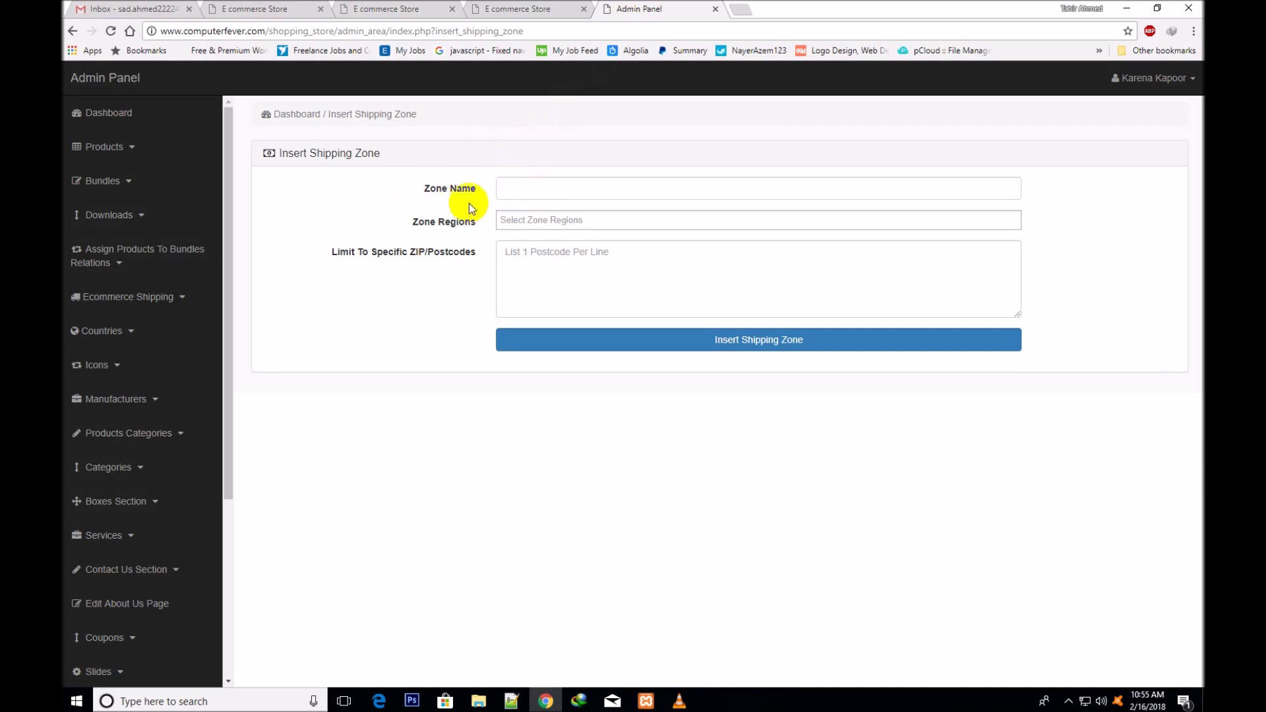
# Examine the shipping zone form's Zone Name field, the country choices under Zone Regions and the ZIP/postcode limit field
pyautogui.click(537, 190)
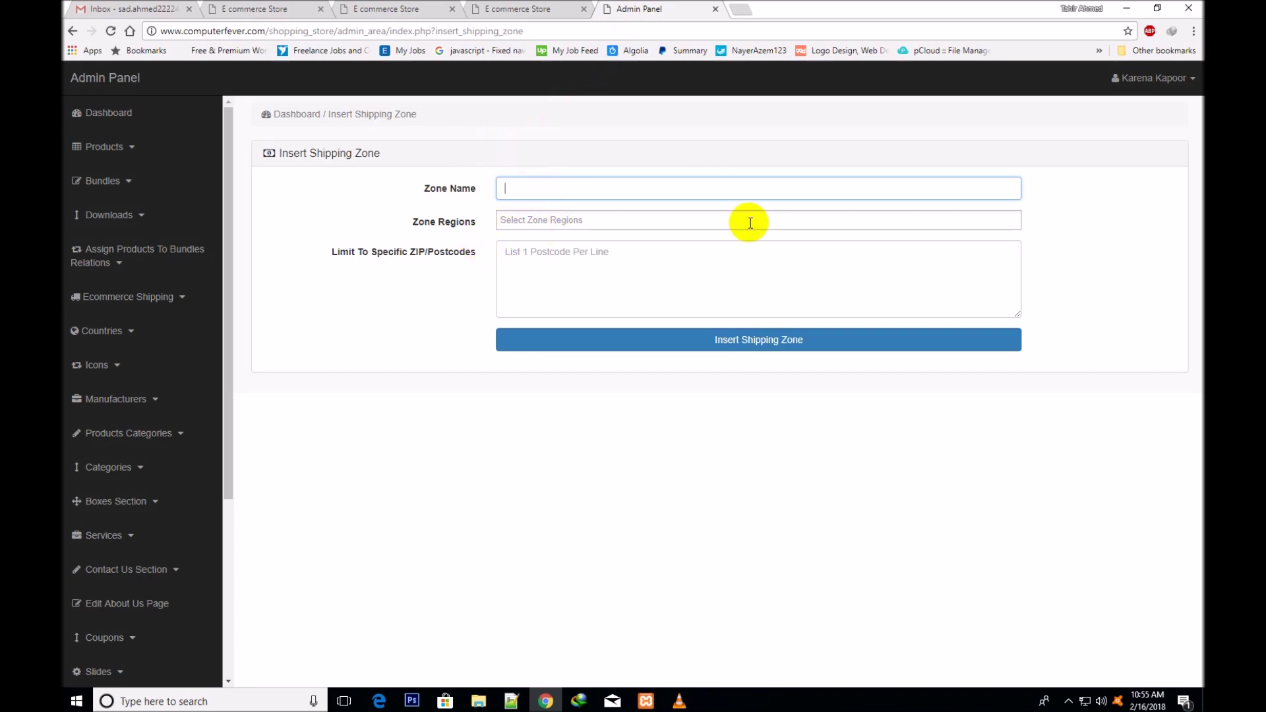
pyautogui.click(853, 224)
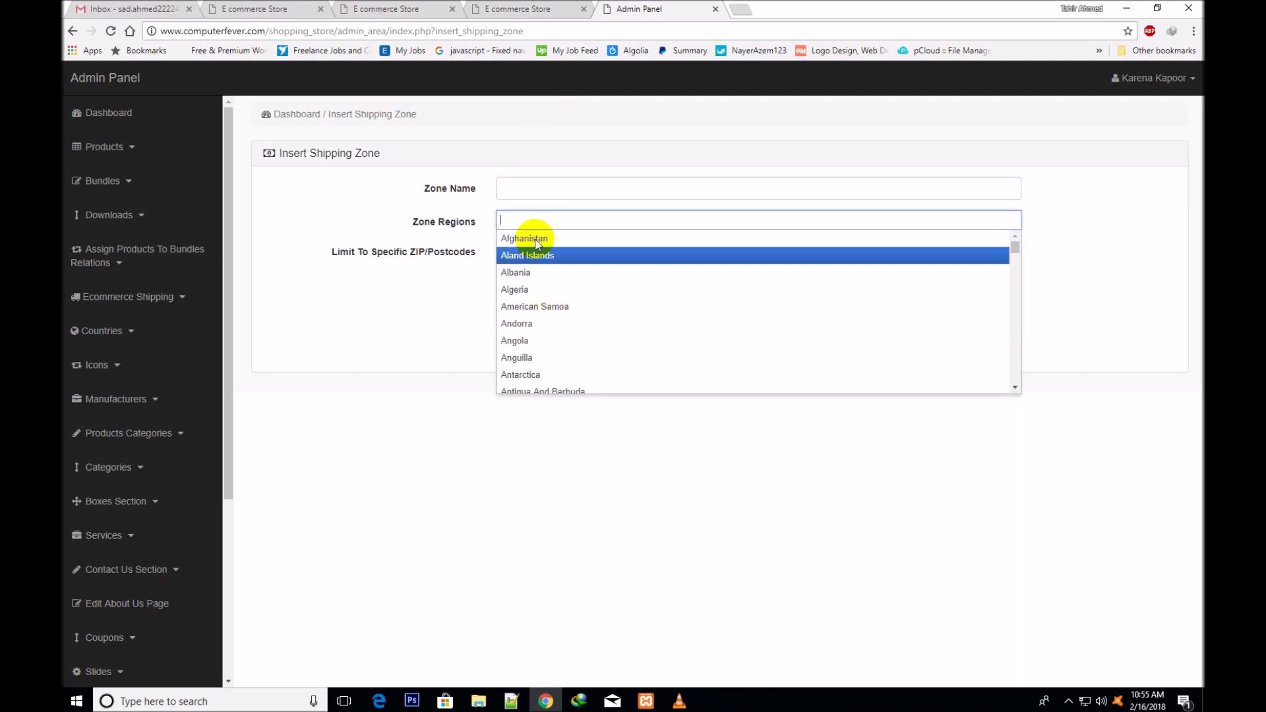
pyautogui.click(509, 183)
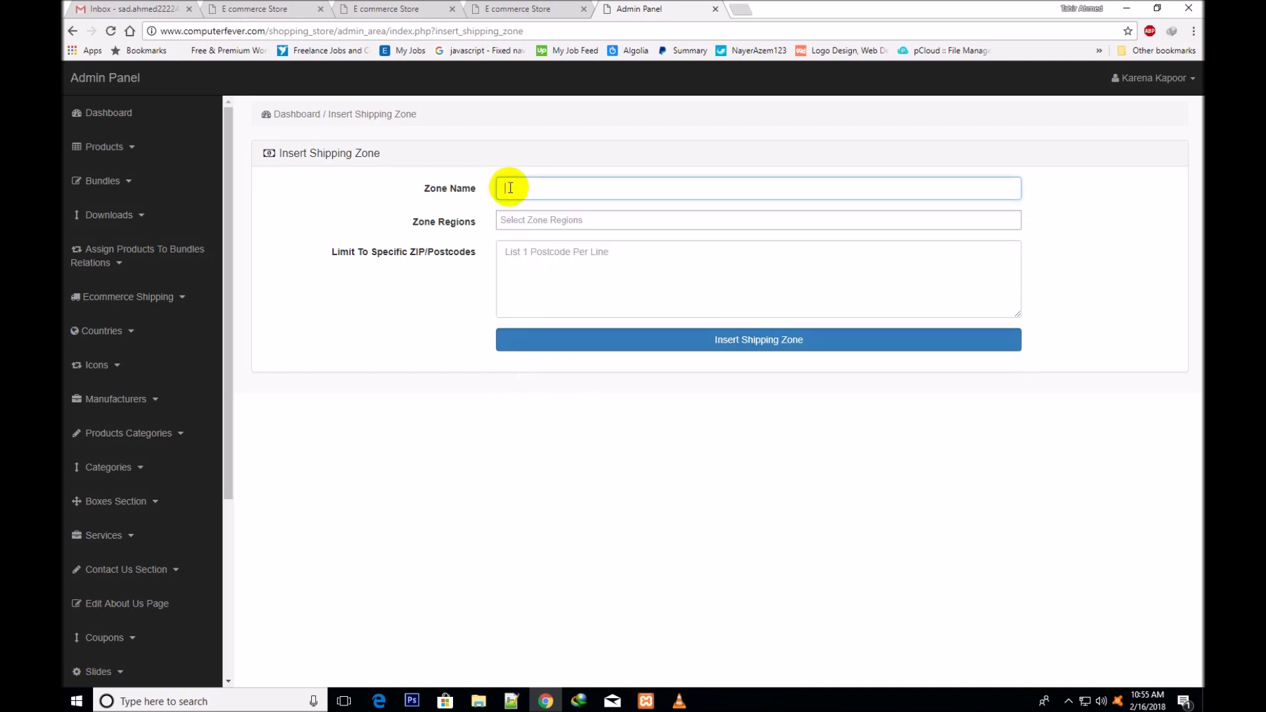
pyautogui.click(521, 222)
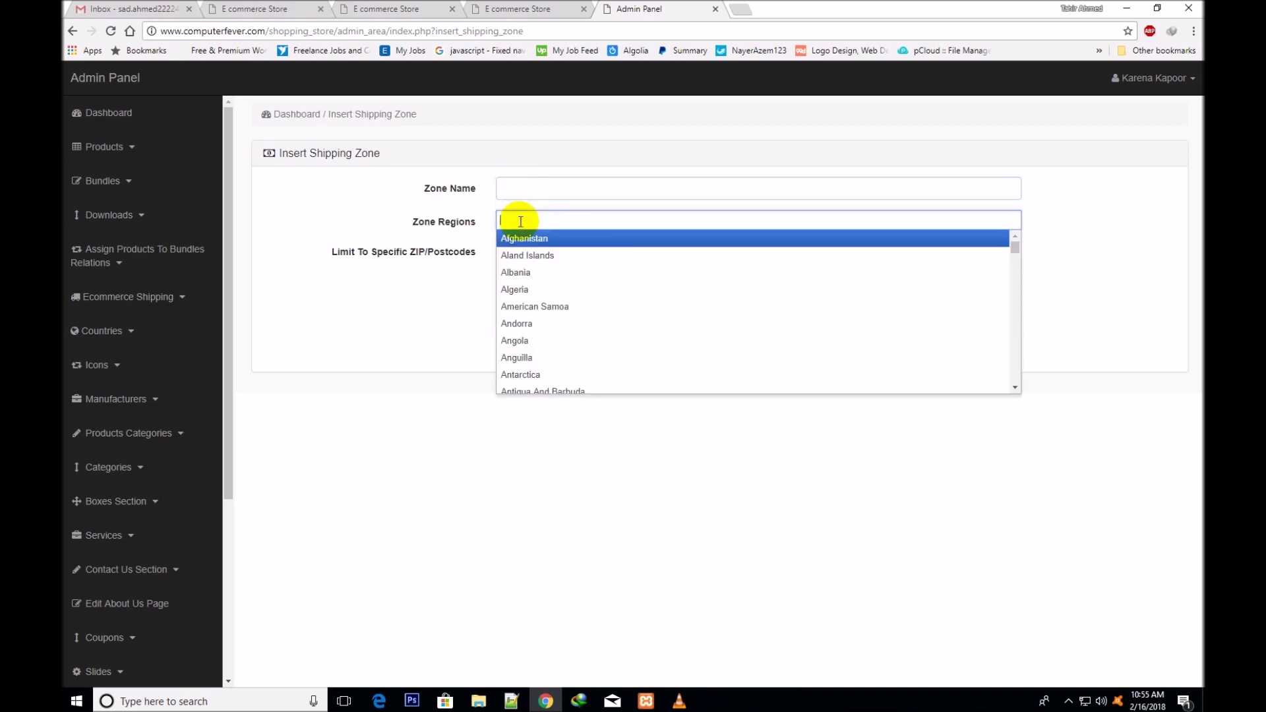
pyautogui.click(468, 311)
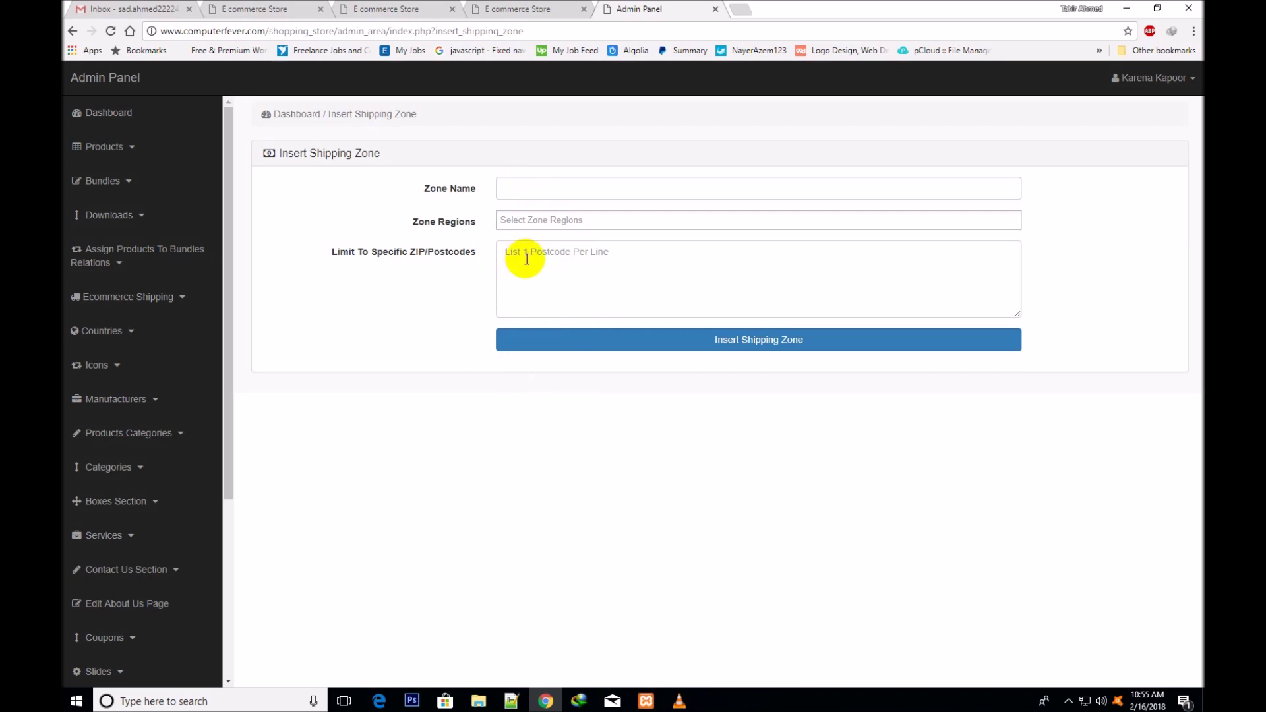
pyautogui.click(526, 259)
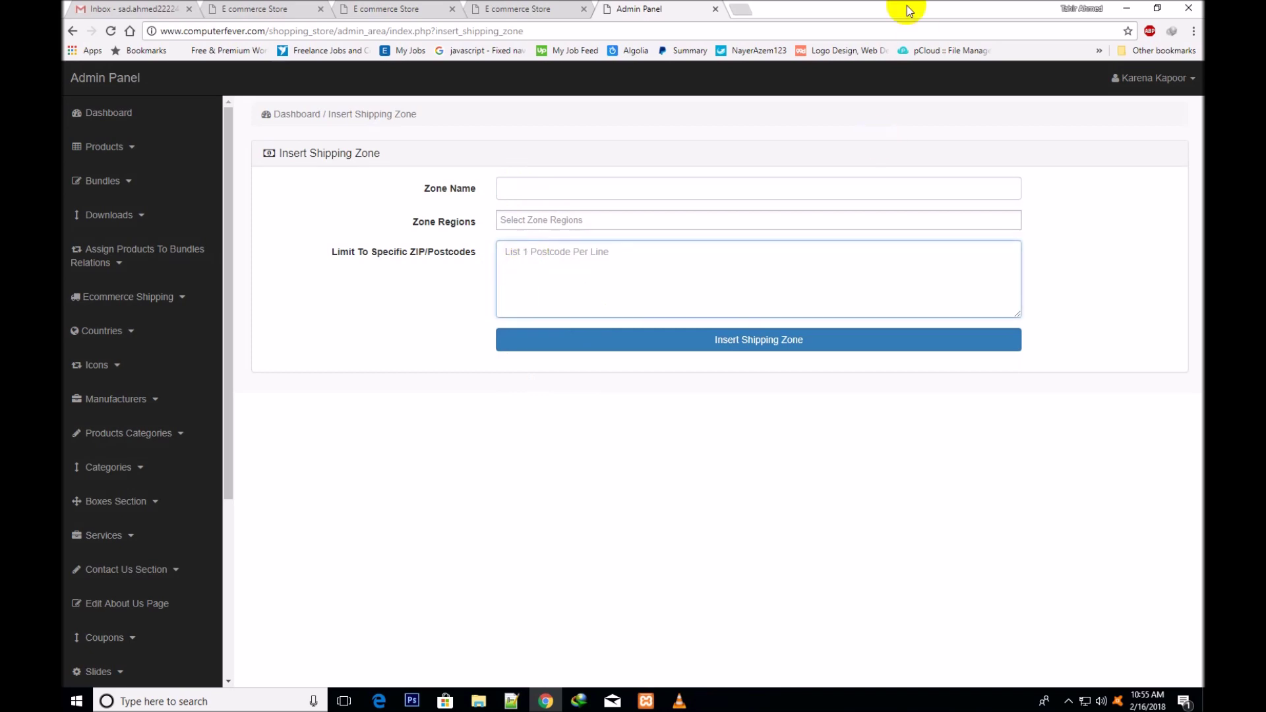
# Search the web for "lahore postal codes" in a new browser tab
pyautogui.click(743, 12)
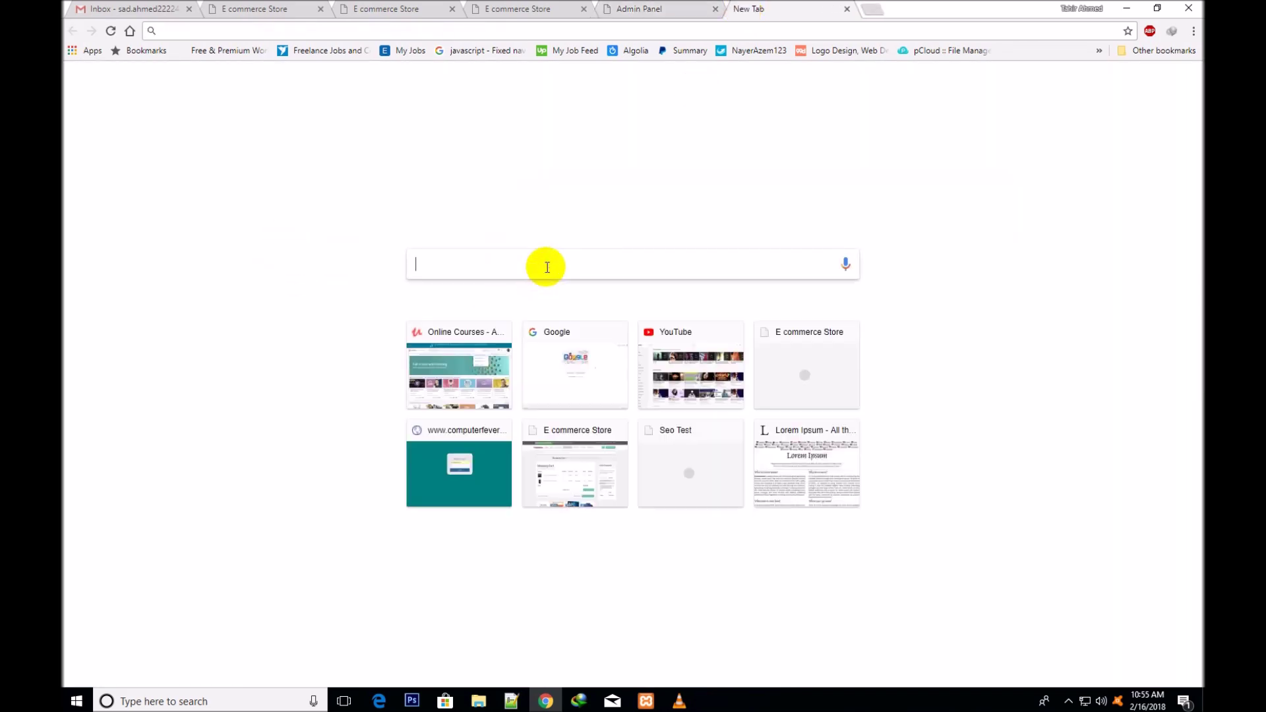
pyautogui.write('lahore p')
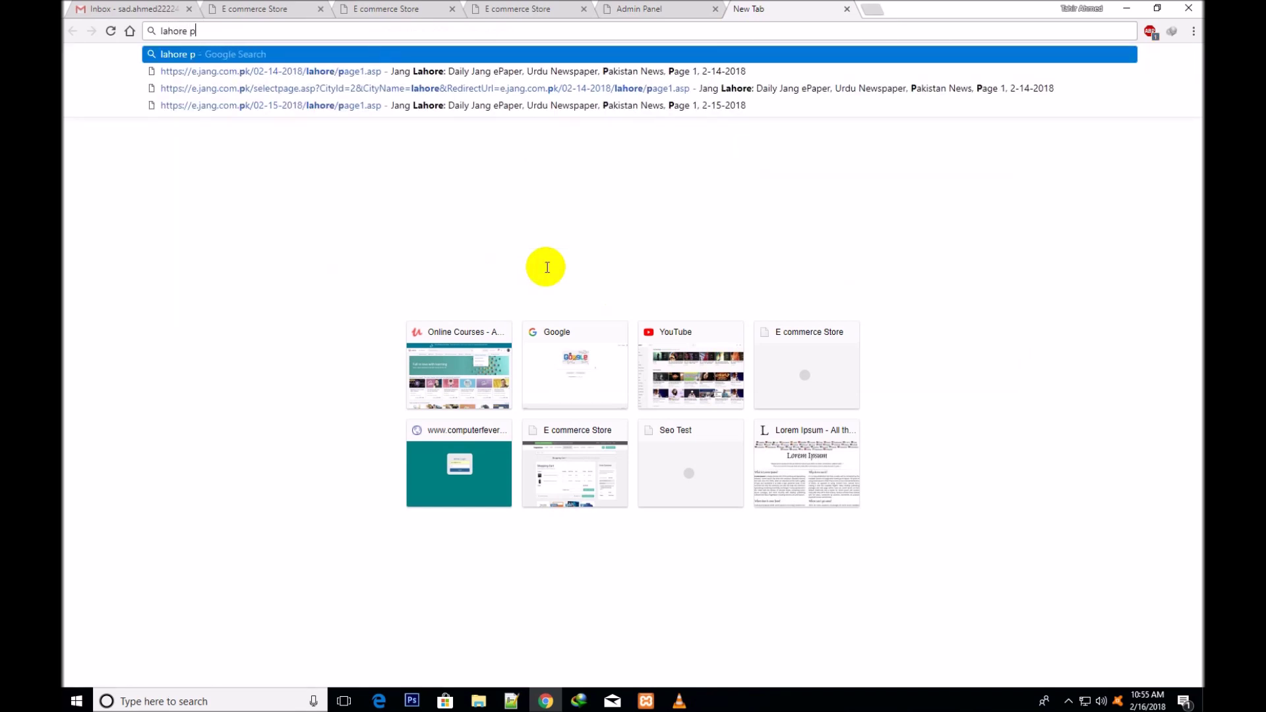
pyautogui.write('ostal co')
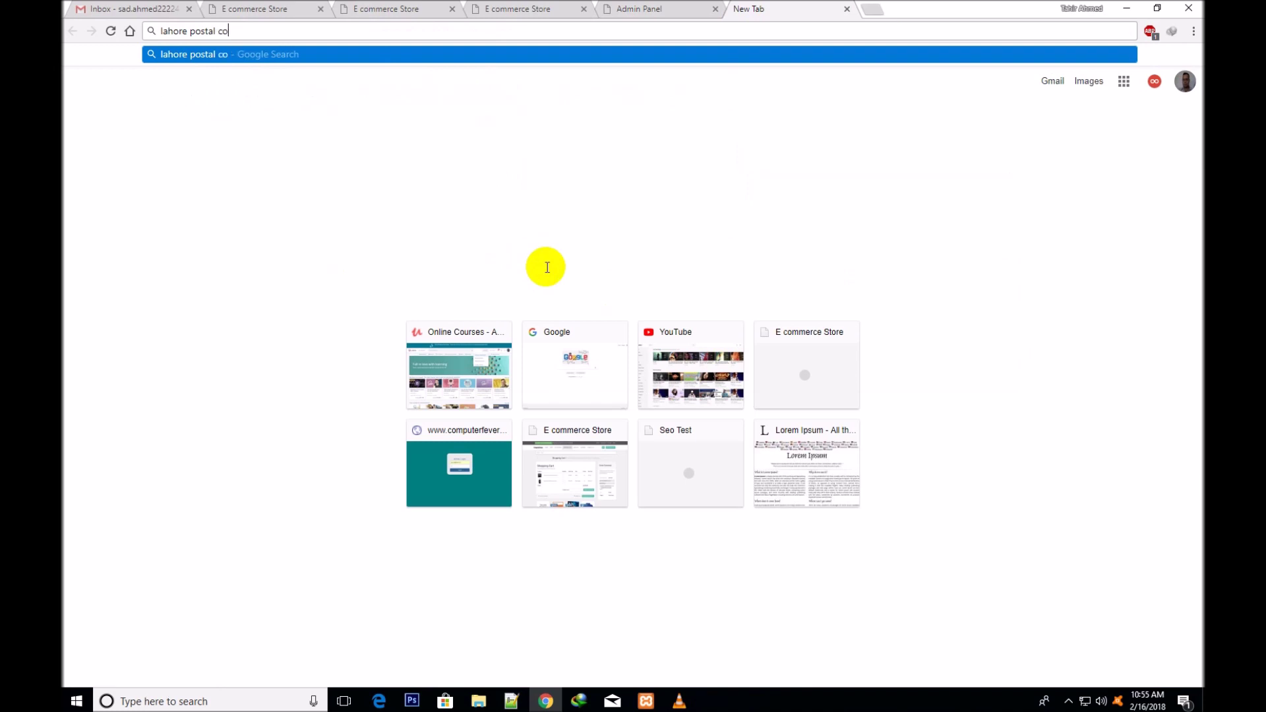
pyautogui.press('Return')
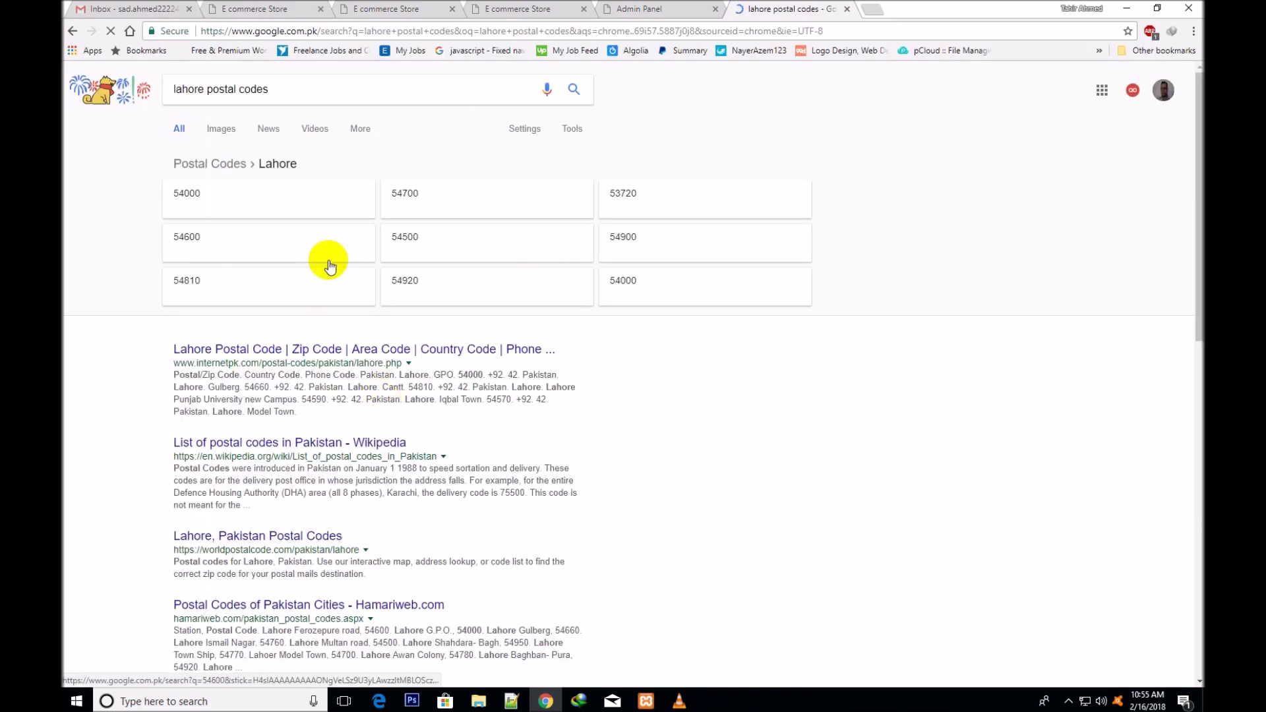
# Take the first Lahore postal code from the search results and enter 54000 as the new shipping zone's postcode limit
pyautogui.click(657, 11)
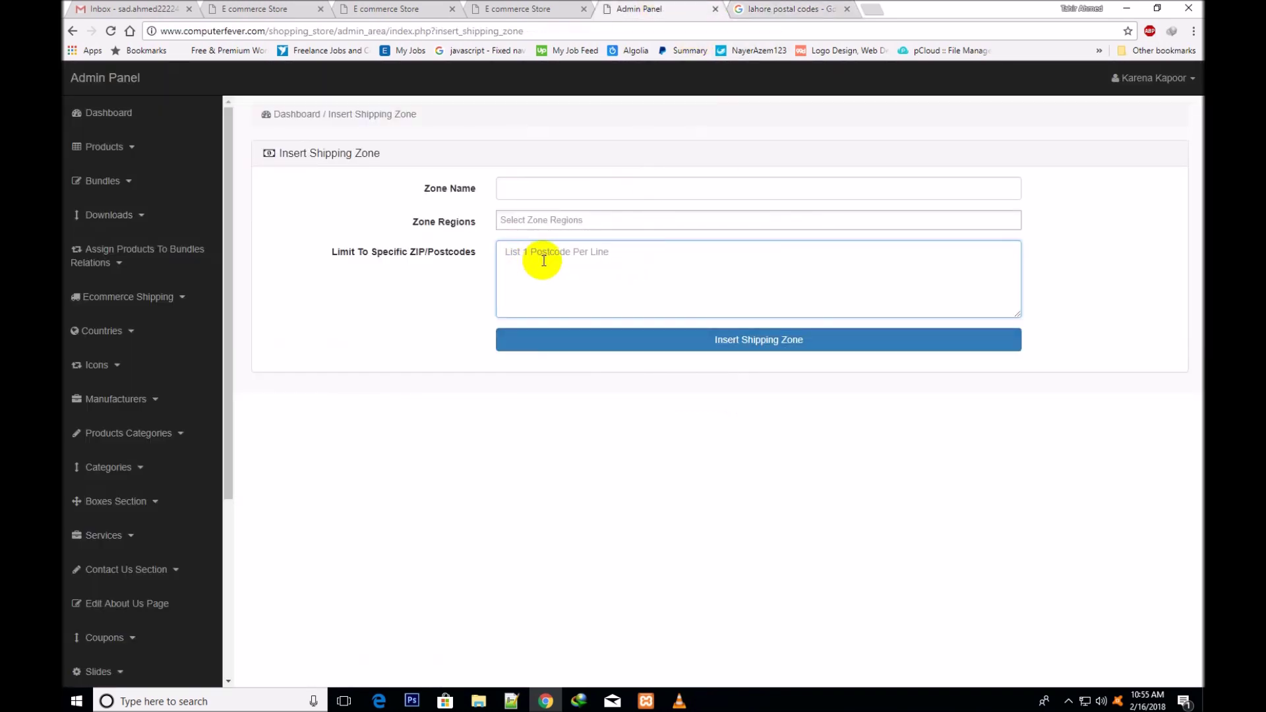
pyautogui.click(799, 10)
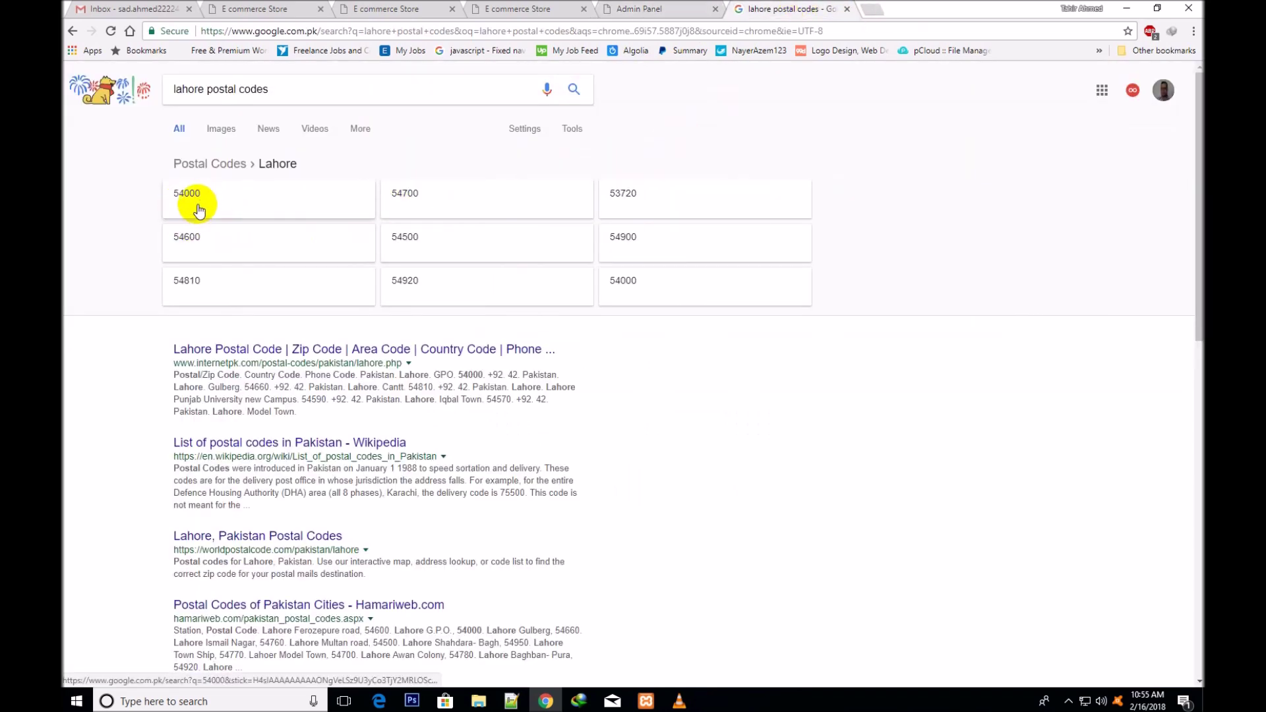
pyautogui.click(682, 12)
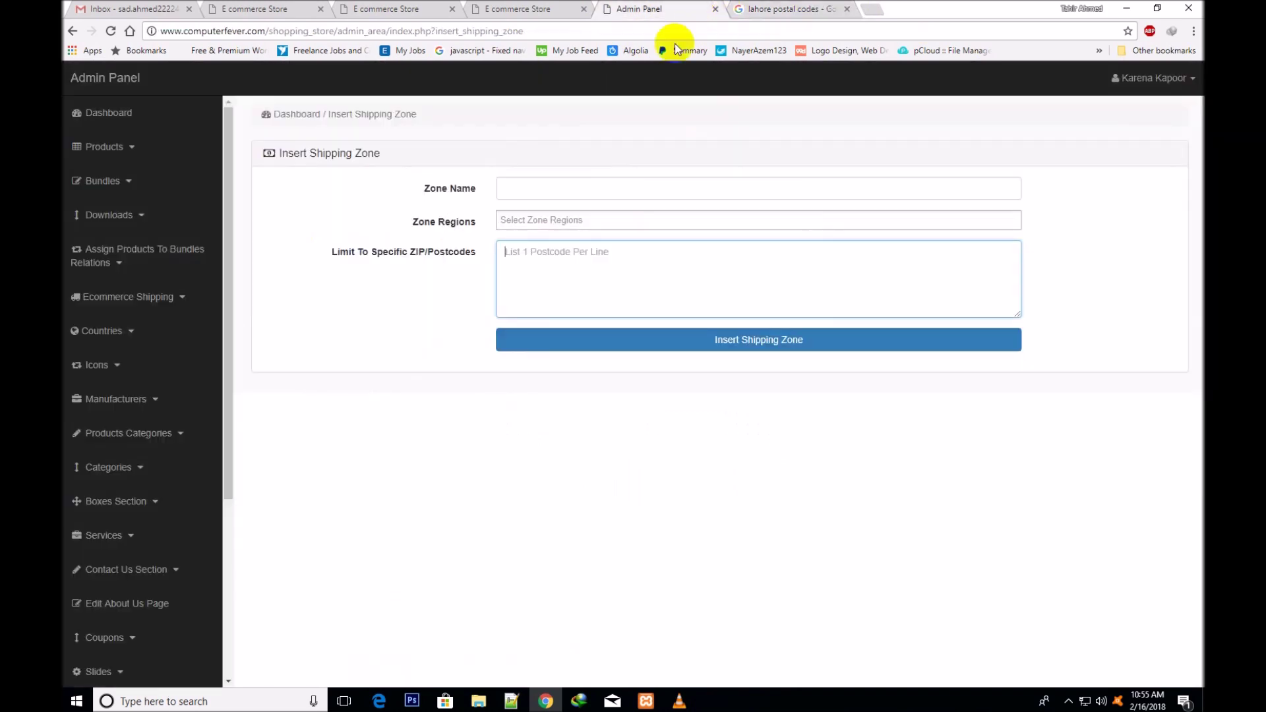
pyautogui.write('54000')
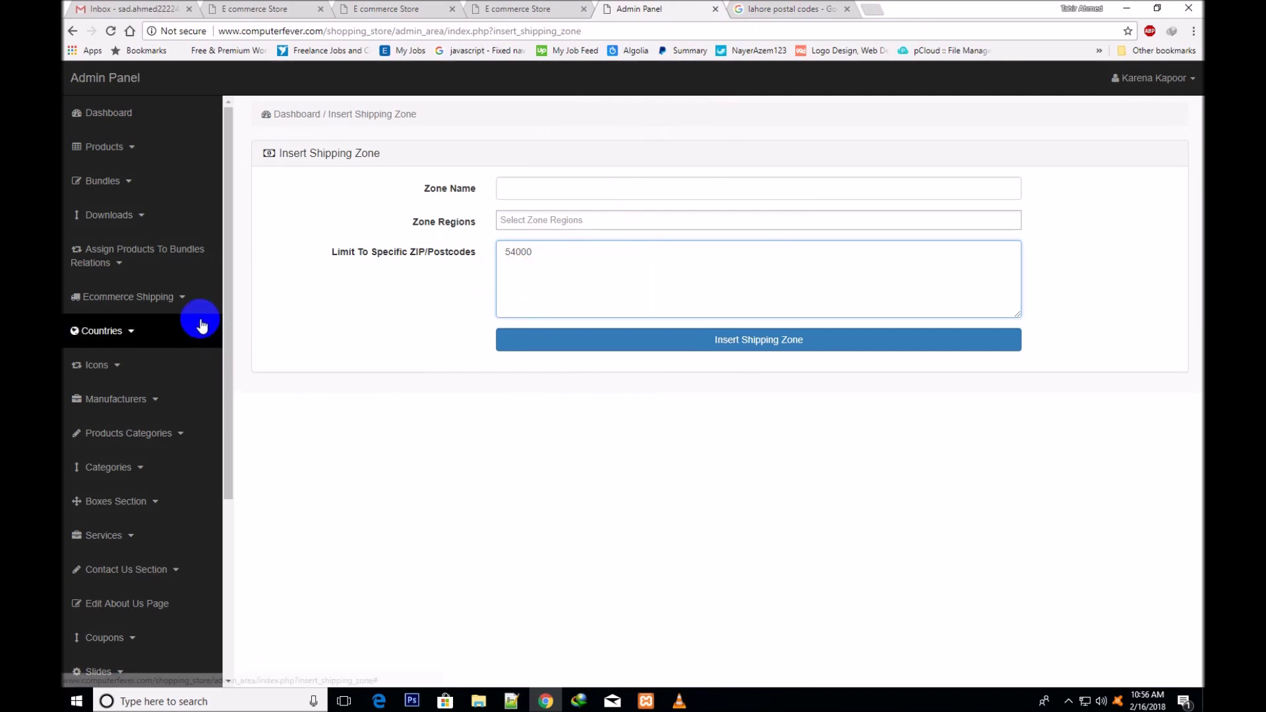
# Open the list of shipping zones in a separate tab and compare it with the fields of the shipping zone form
pyautogui.click(184, 303)
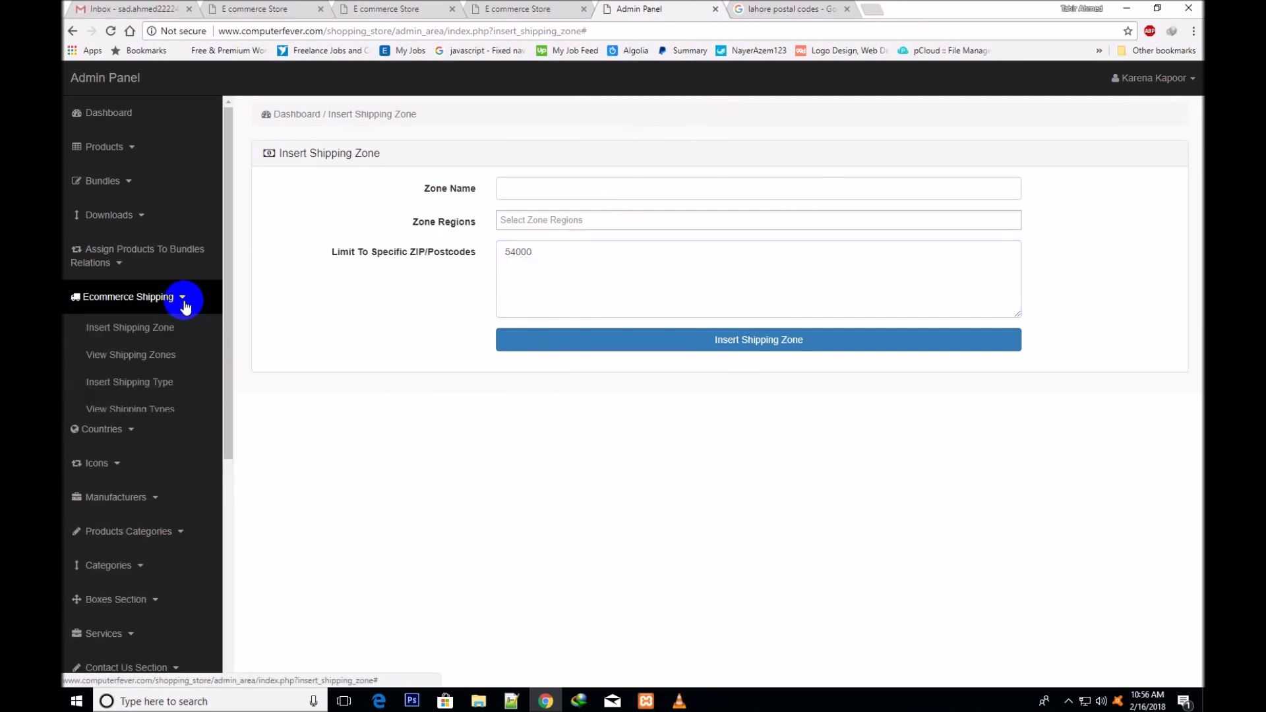
pyautogui.rightClick(151, 362)
pyautogui.click(173, 366)
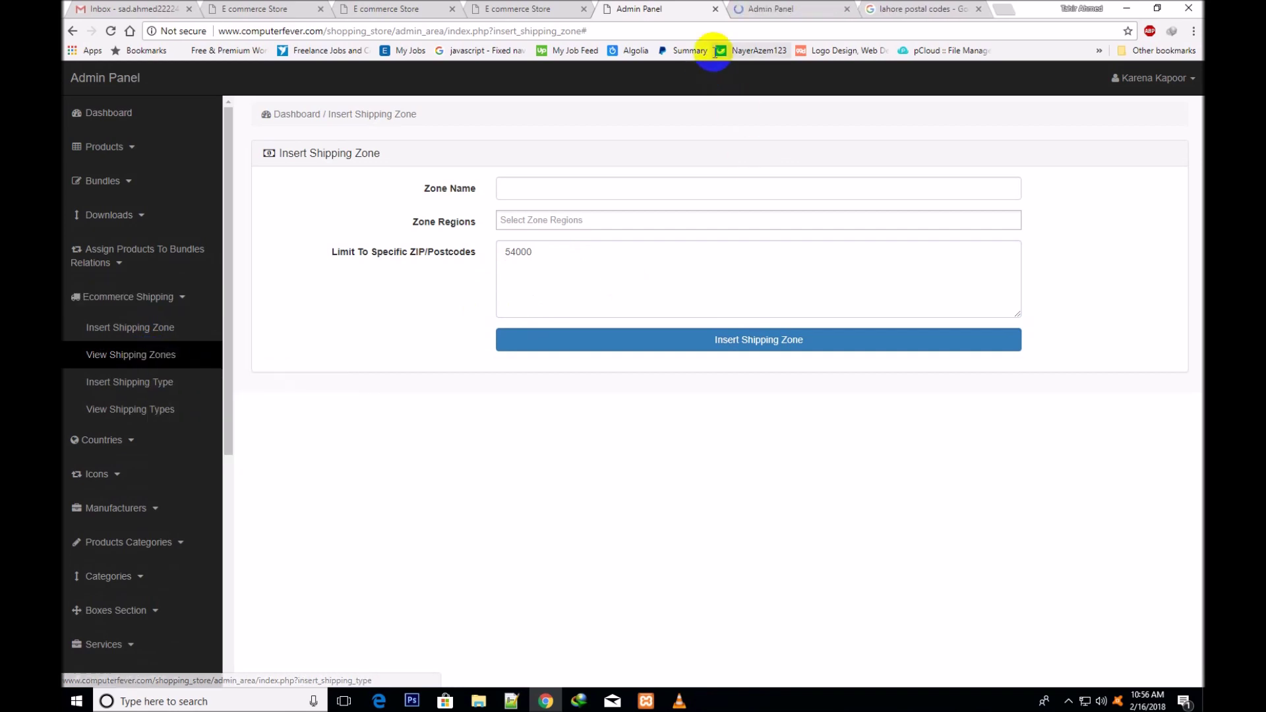
pyautogui.click(768, 9)
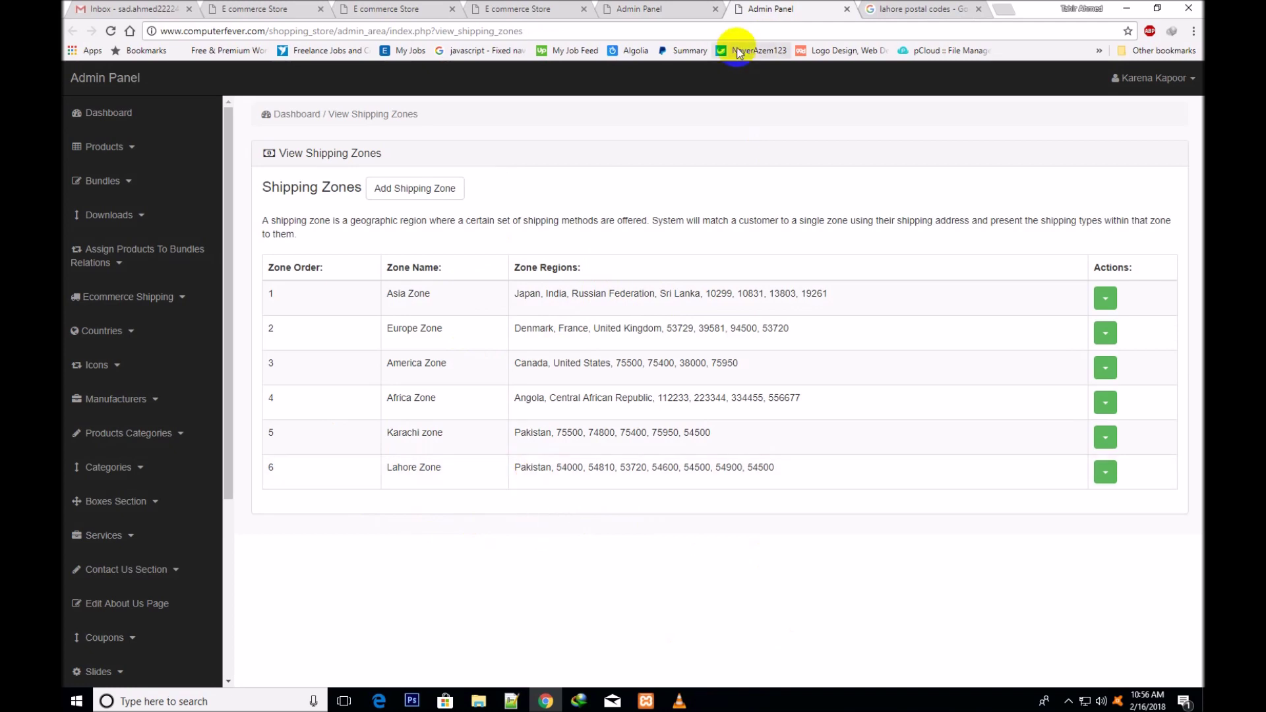
pyautogui.click(656, 9)
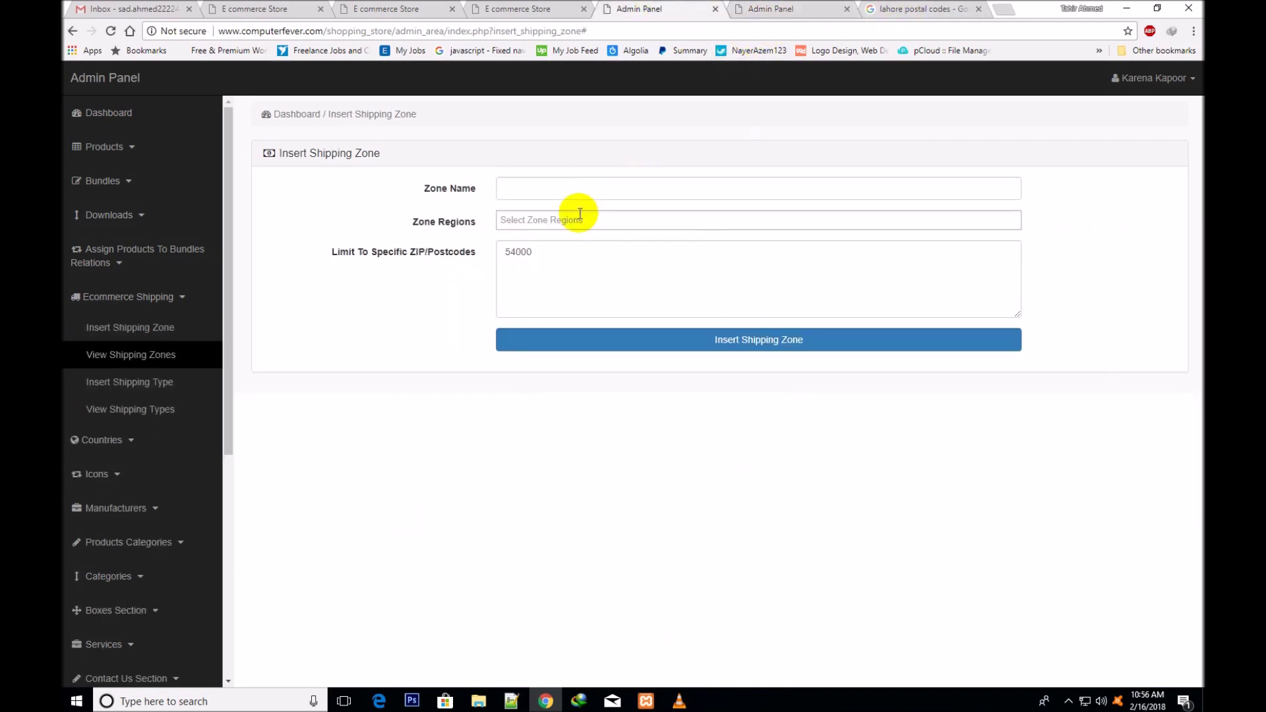
pyautogui.click(770, 6)
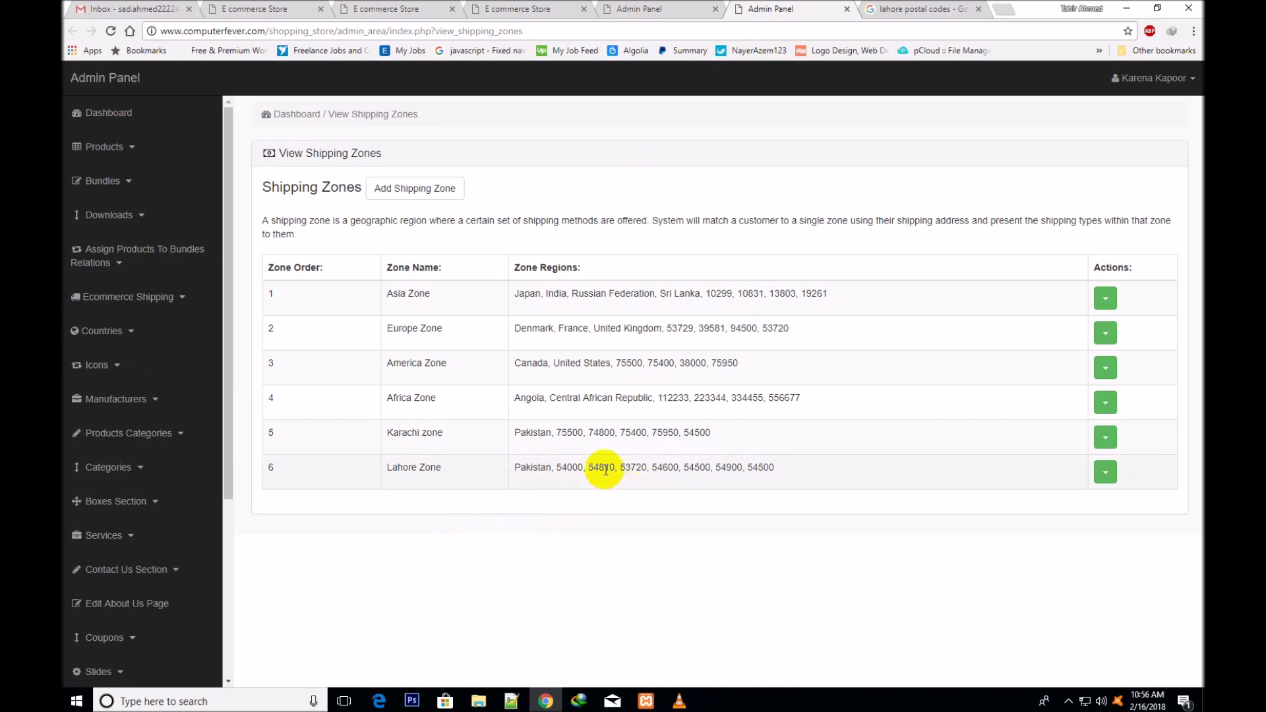
# Open the Lahore Zone for editing, look through its postcode list and update the shipping zone
pyautogui.click(1105, 472)
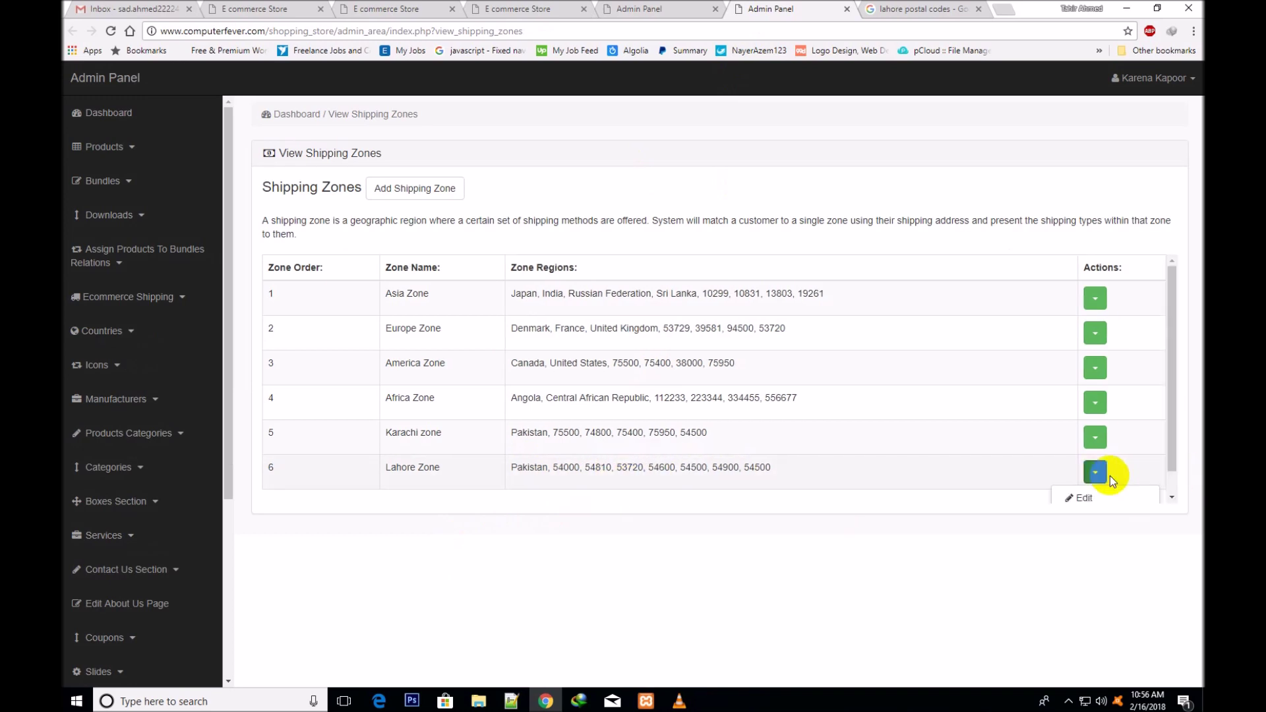
pyautogui.click(1085, 499)
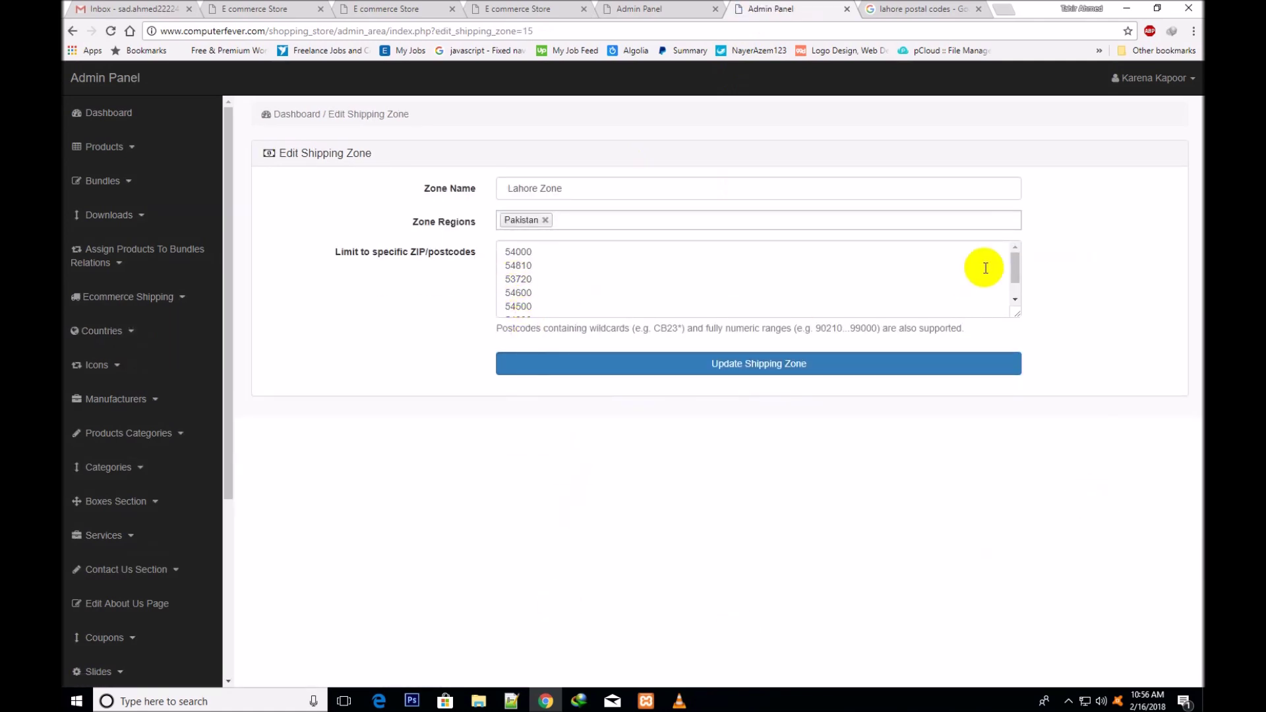
pyautogui.moveTo(1013, 271)
pyautogui.mouseDown()
pyautogui.moveTo(1018, 300)
pyautogui.moveTo(1016, 263)
pyautogui.mouseUp()
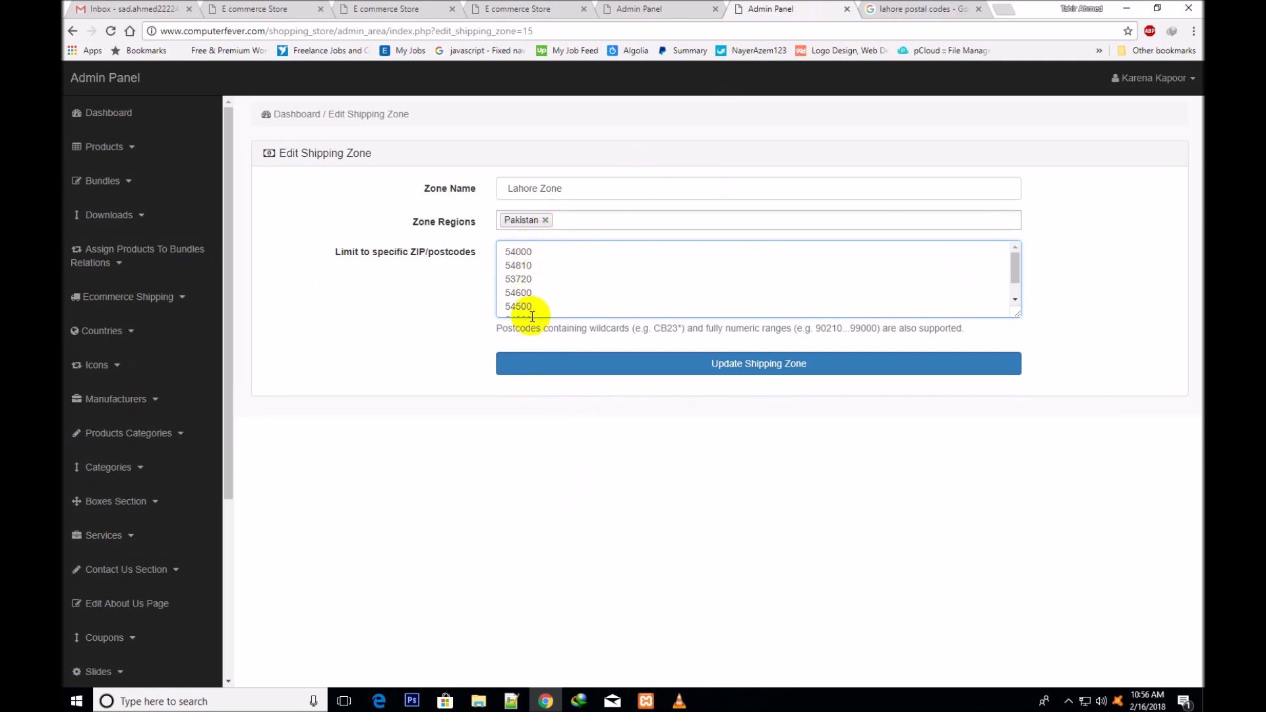
pyautogui.click(770, 371)
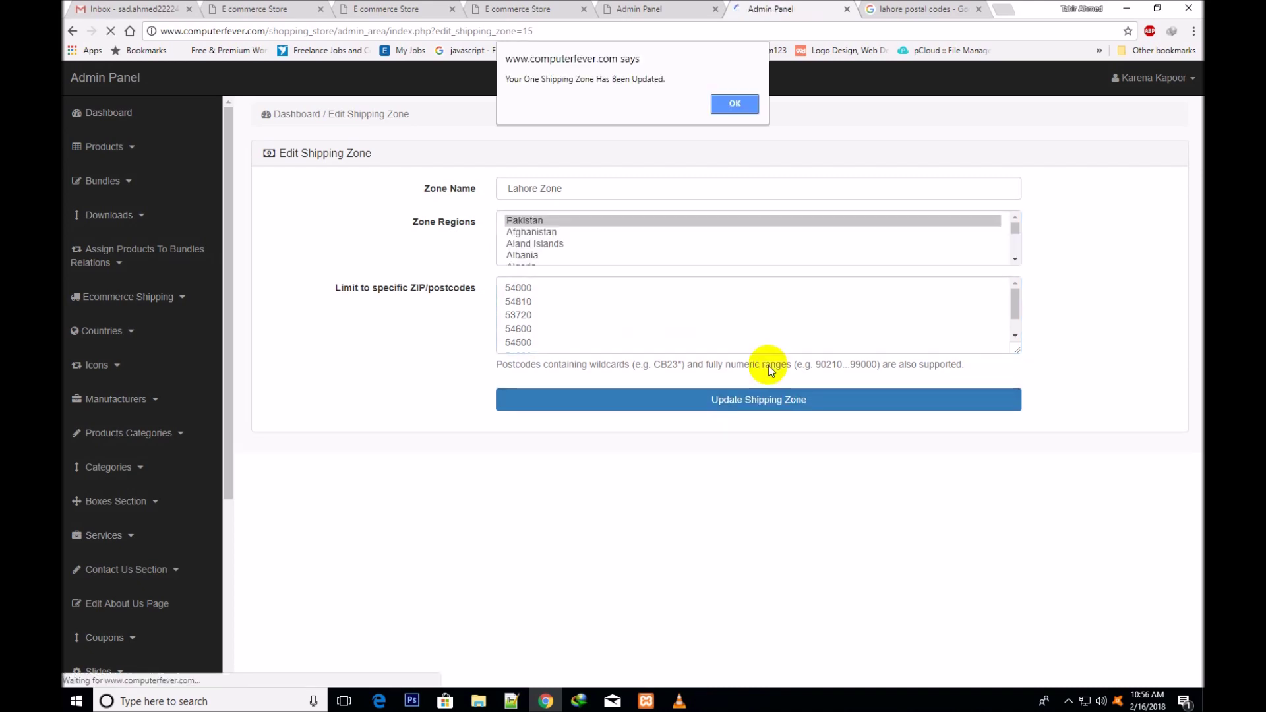
pyautogui.click(727, 103)
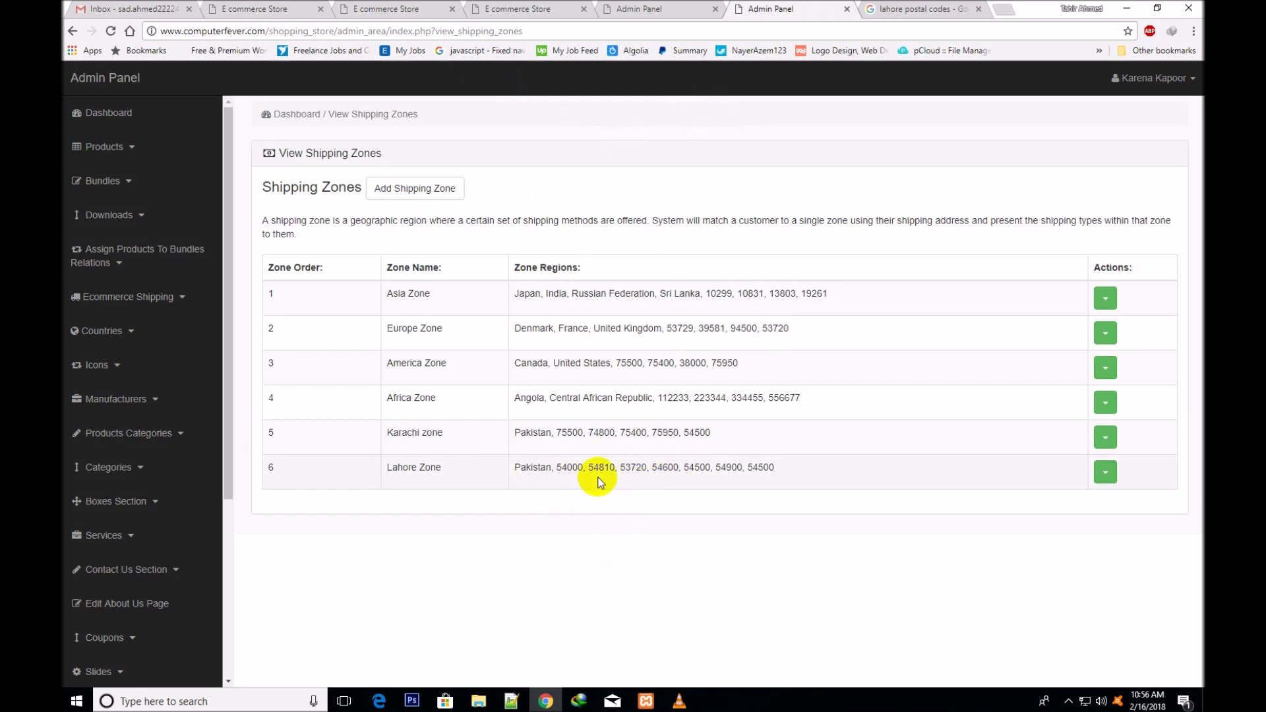
# Check the cart's shipping options against the billing and shipping addresses saved in the customer's account
pyautogui.click(517, 7)
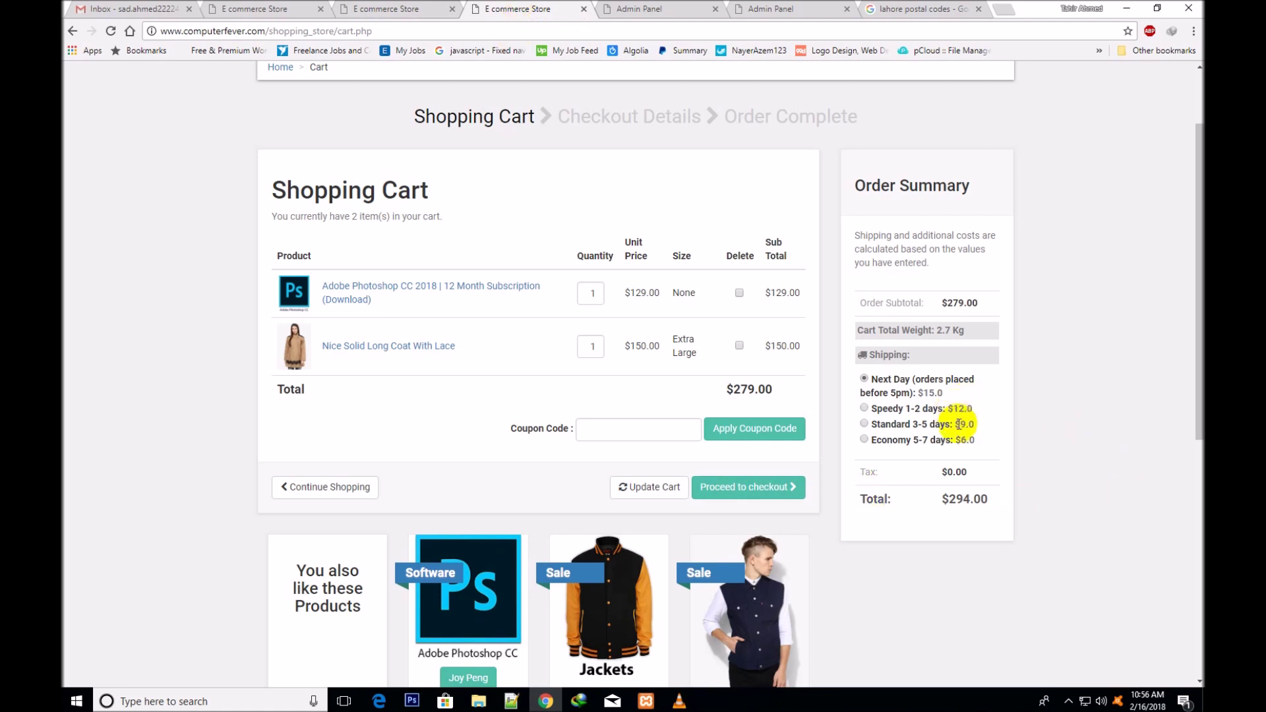
pyautogui.click(406, 6)
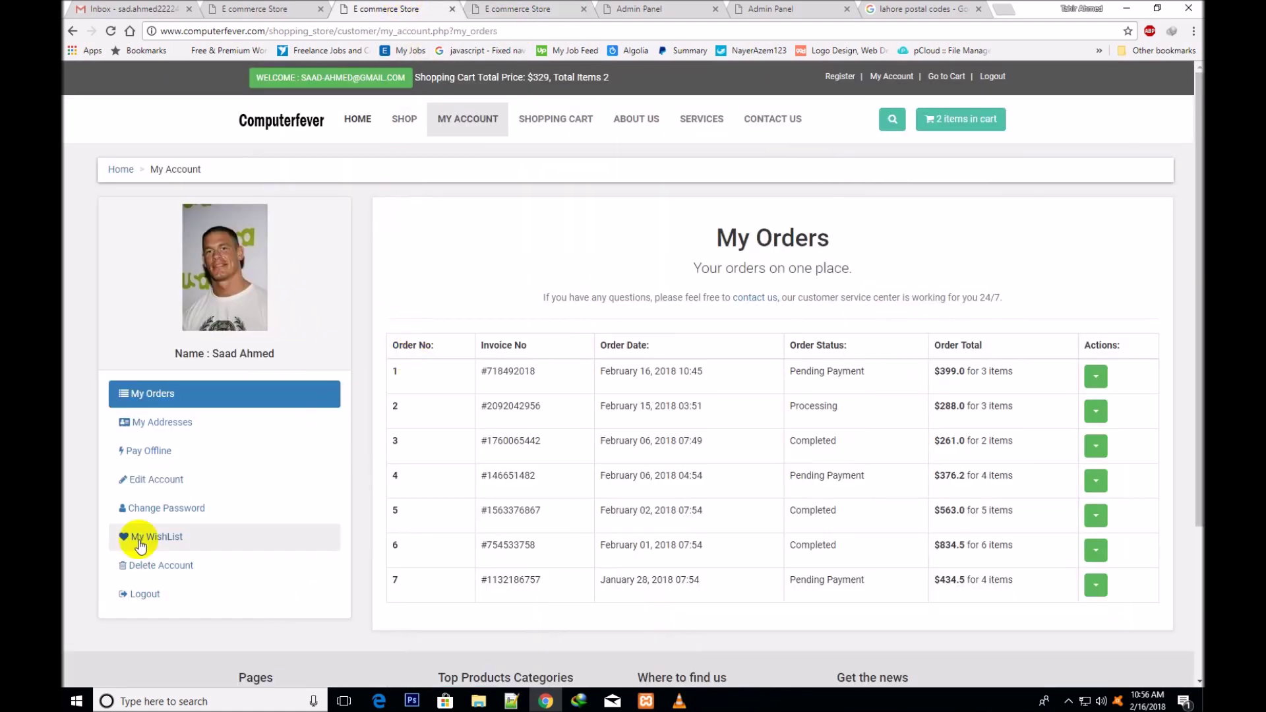
pyautogui.click(184, 427)
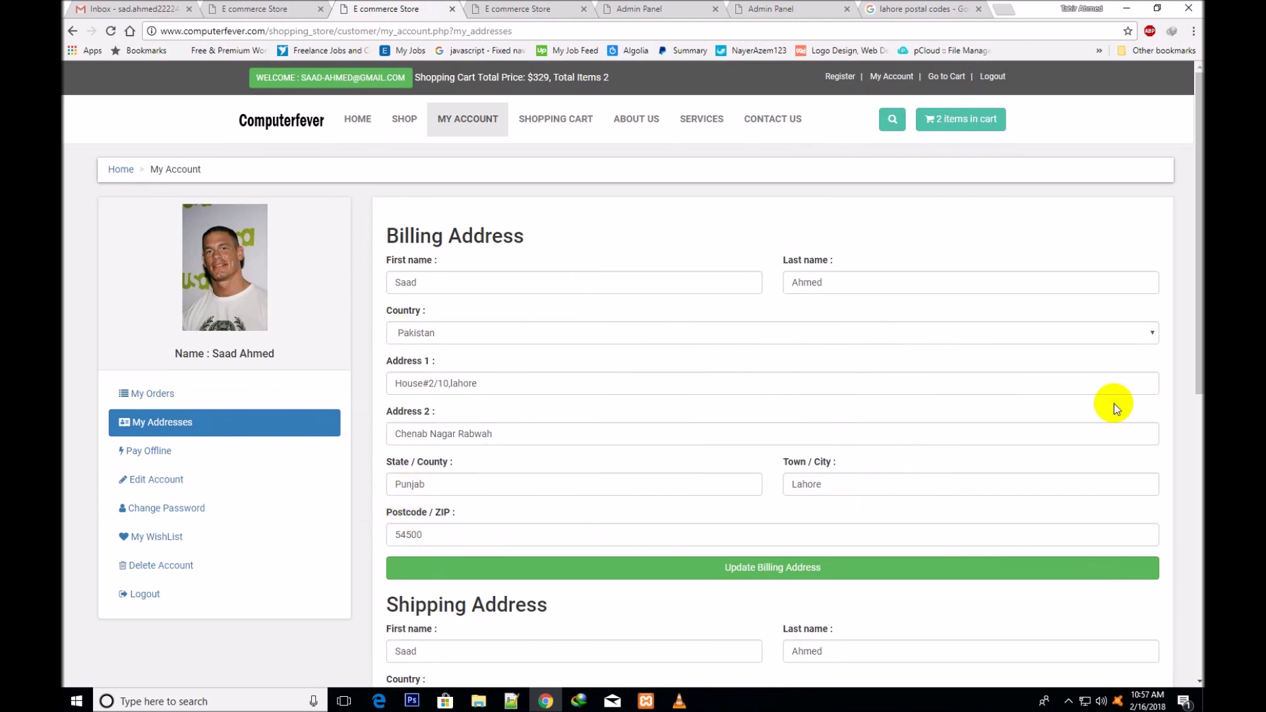
pyautogui.scroll(-3, 1196, 408)
pyautogui.scroll(-5, 1193, 541)
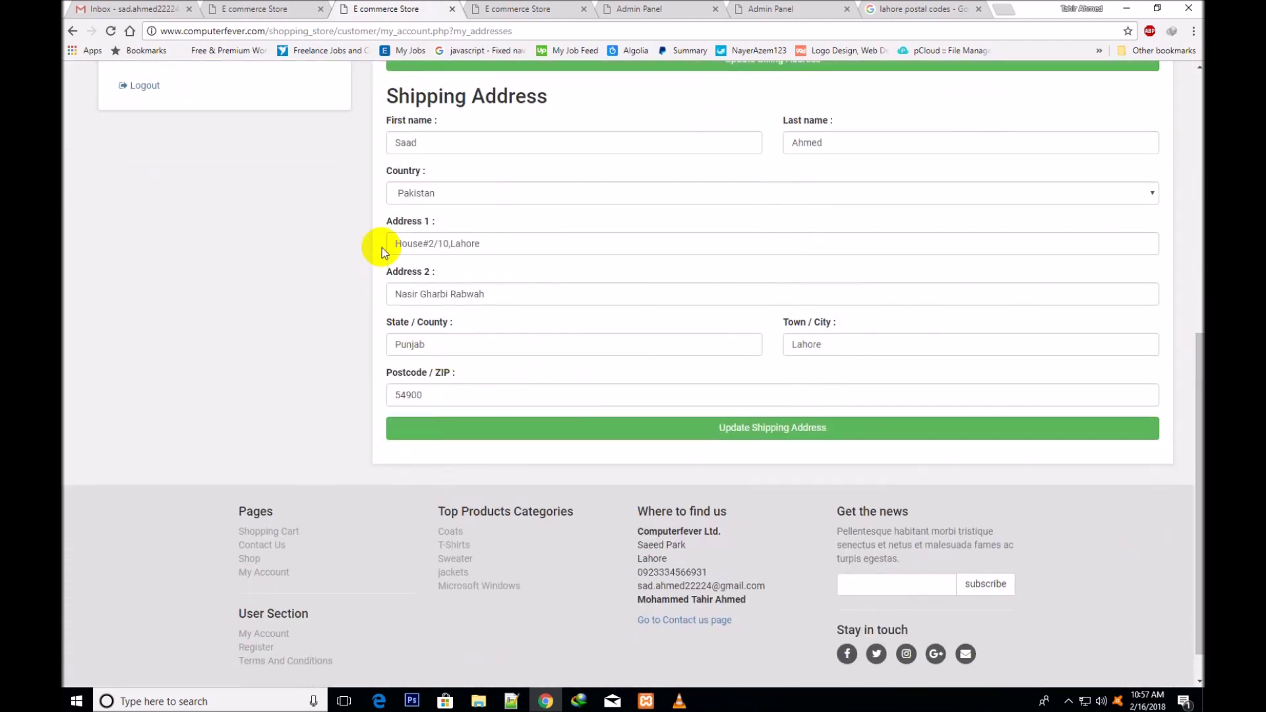
pyautogui.click(524, 9)
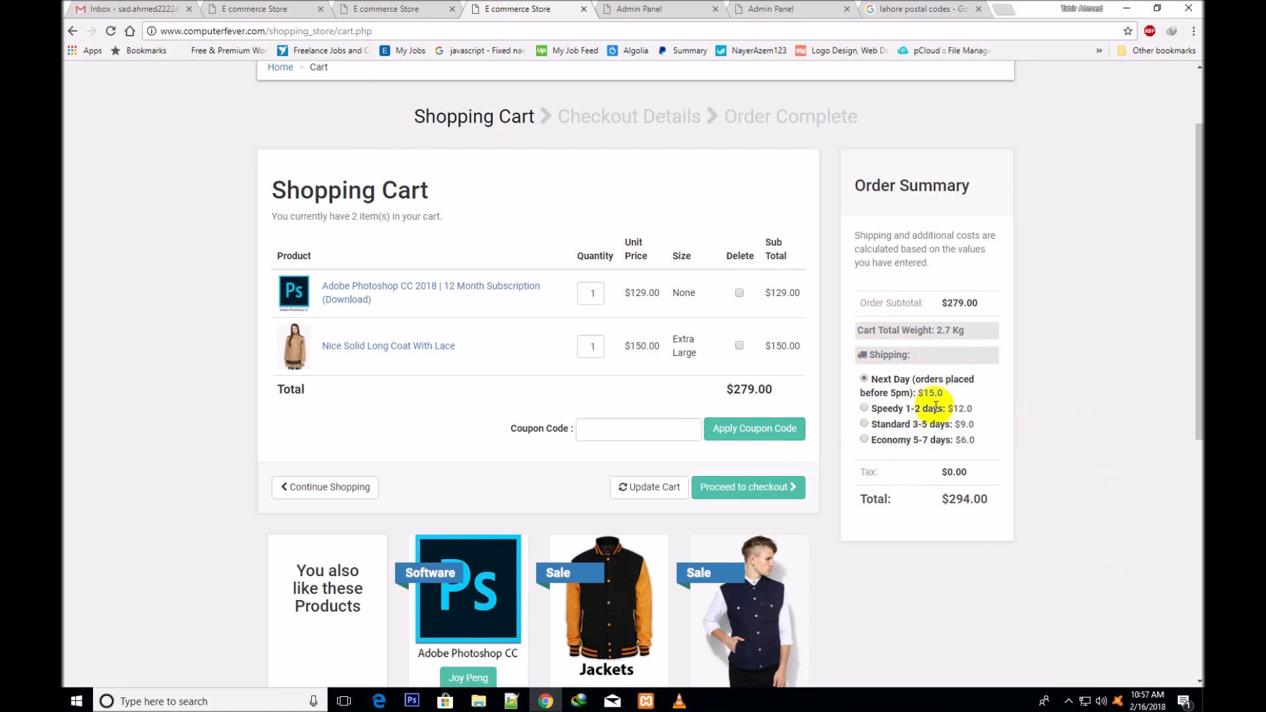
# Review the existing shipping zones again alongside the name, regions and postcode fields of the shipping zone form
pyautogui.click(762, 9)
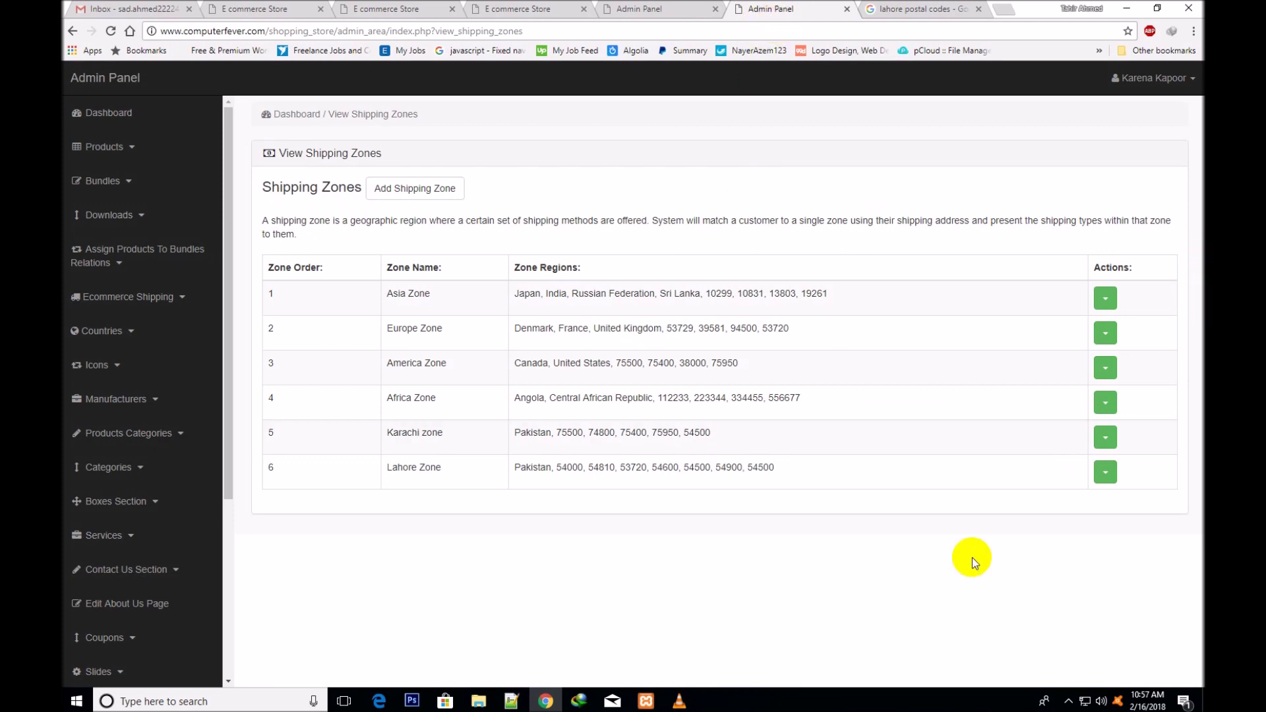
pyautogui.click(632, 9)
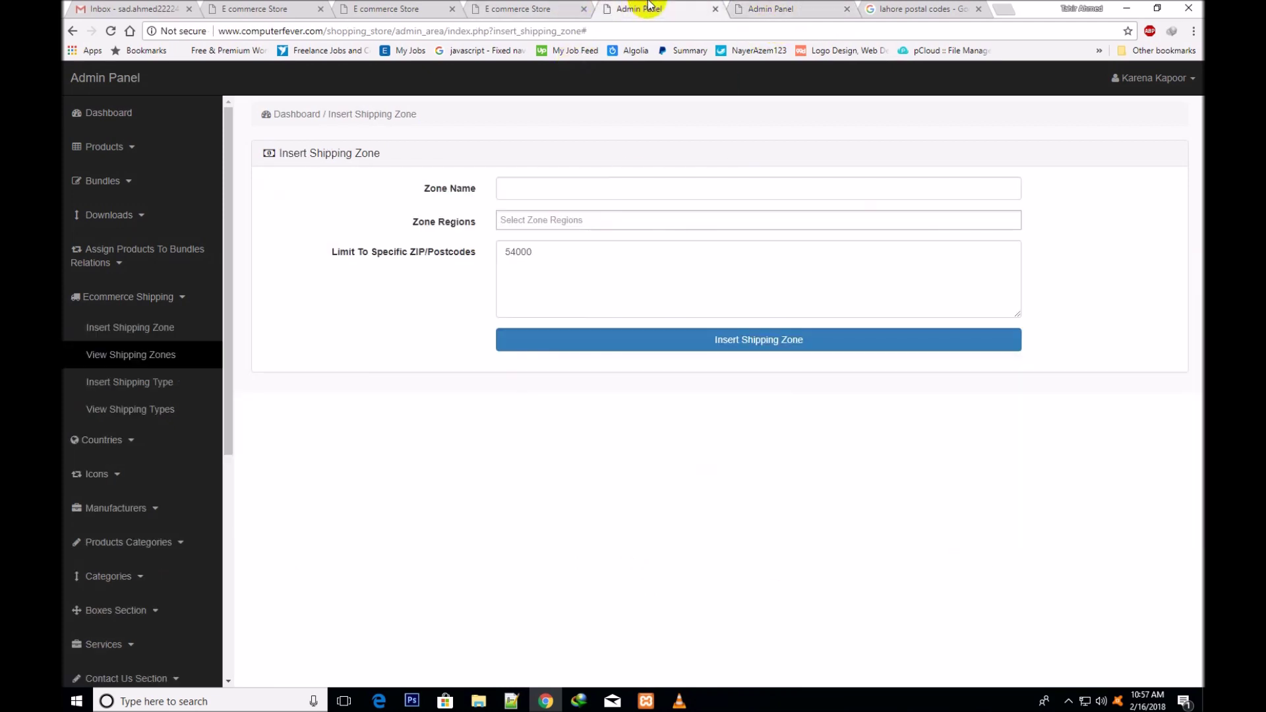
pyautogui.click(532, 191)
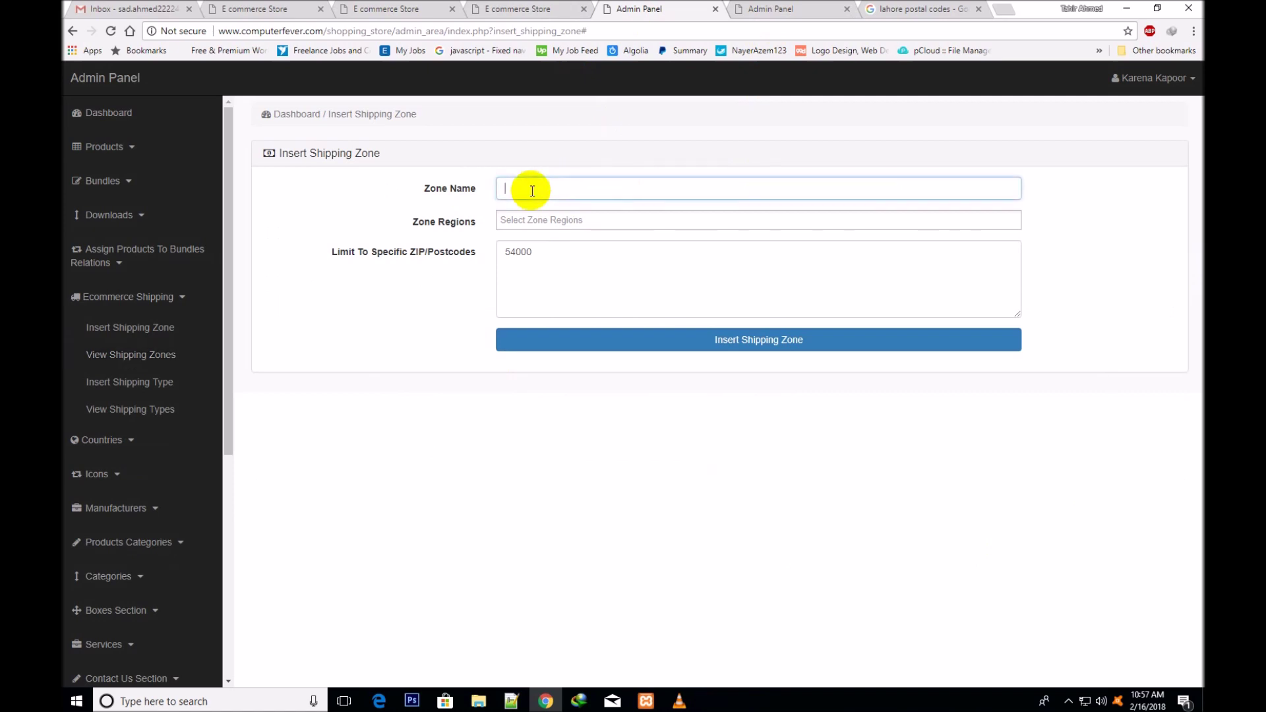
pyautogui.click(527, 226)
pyautogui.click(335, 216)
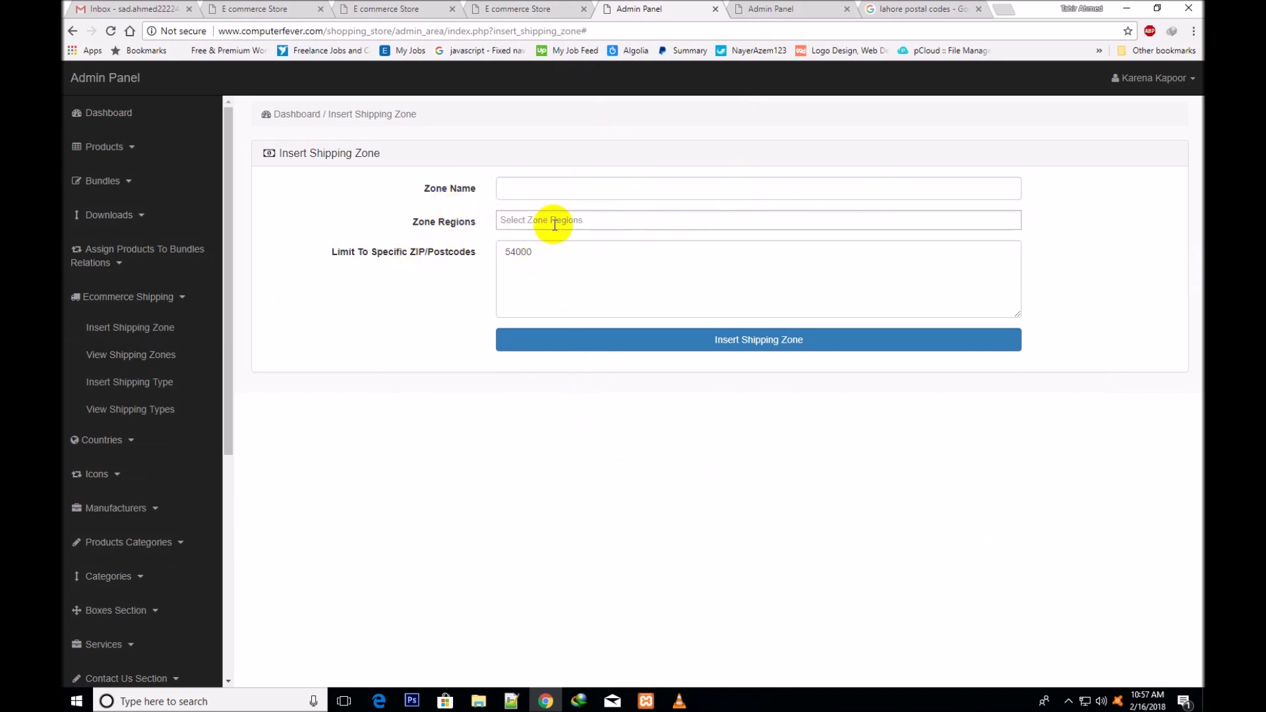
pyautogui.click(765, 6)
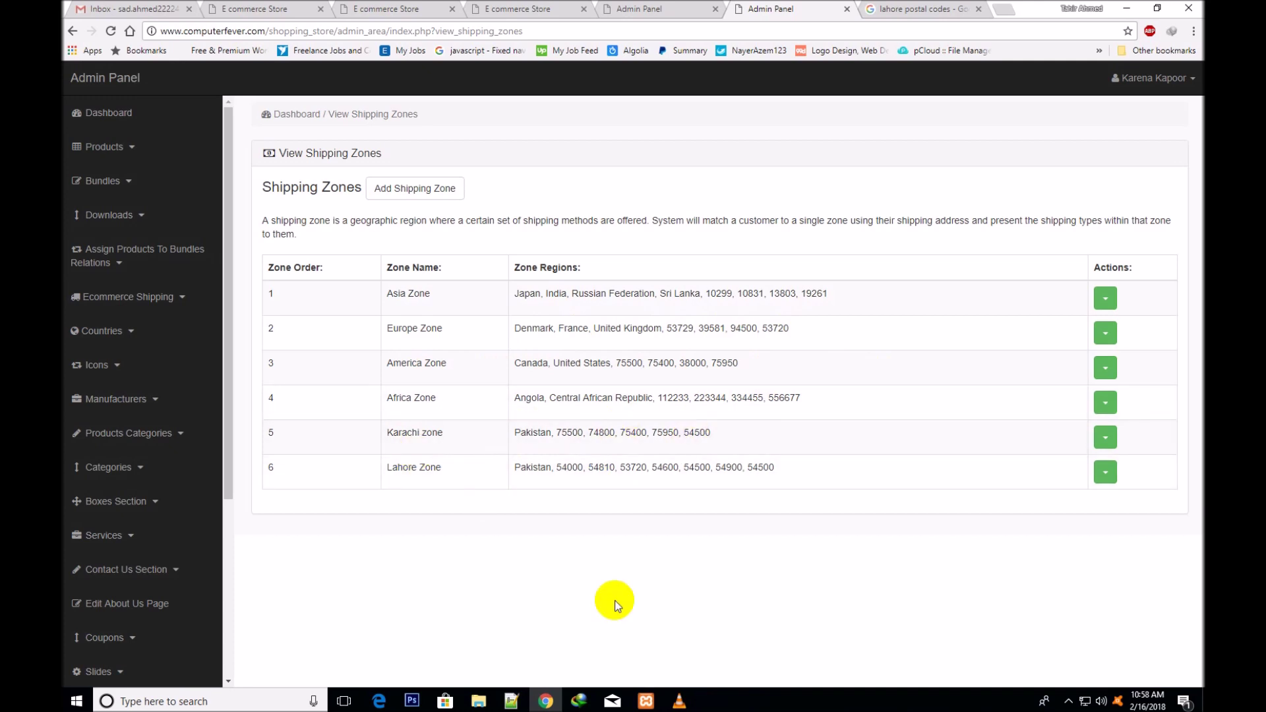
pyautogui.click(651, 9)
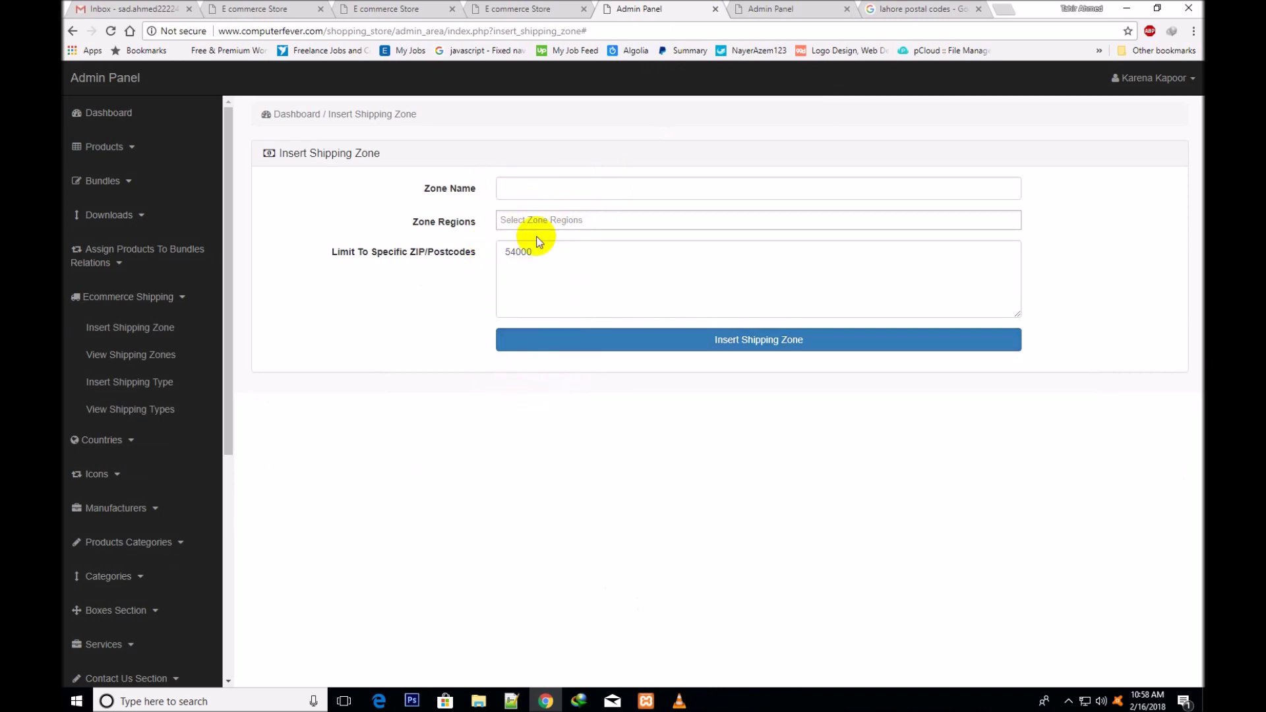
# Reload the list of shipping zones, look at the actions available for the Asia Zone, and close the list
pyautogui.click(778, 6)
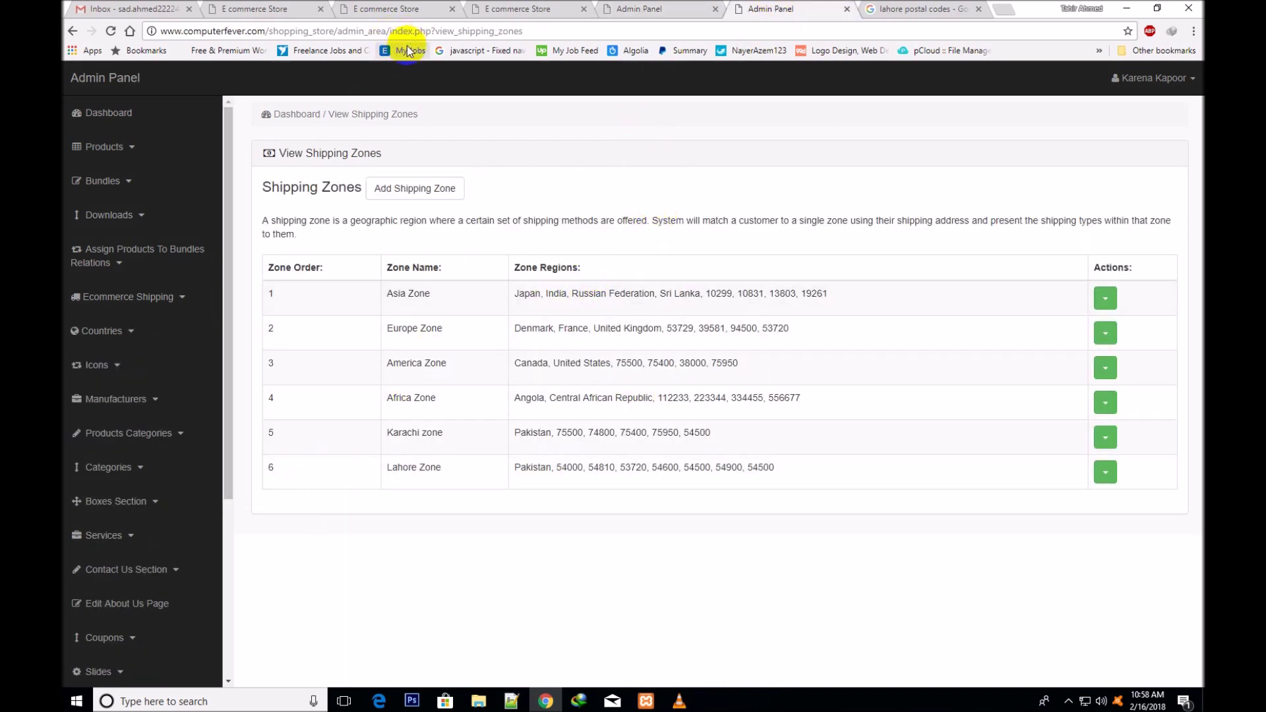
pyautogui.click(177, 298)
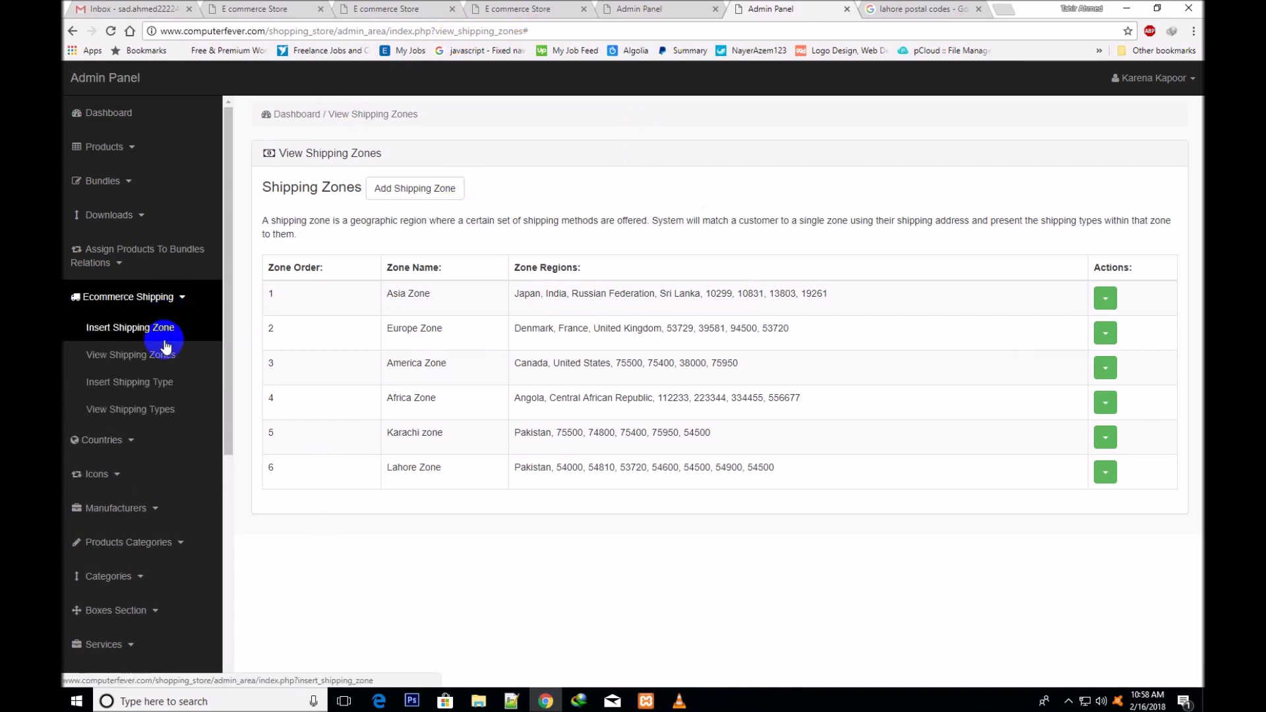
pyautogui.click(153, 356)
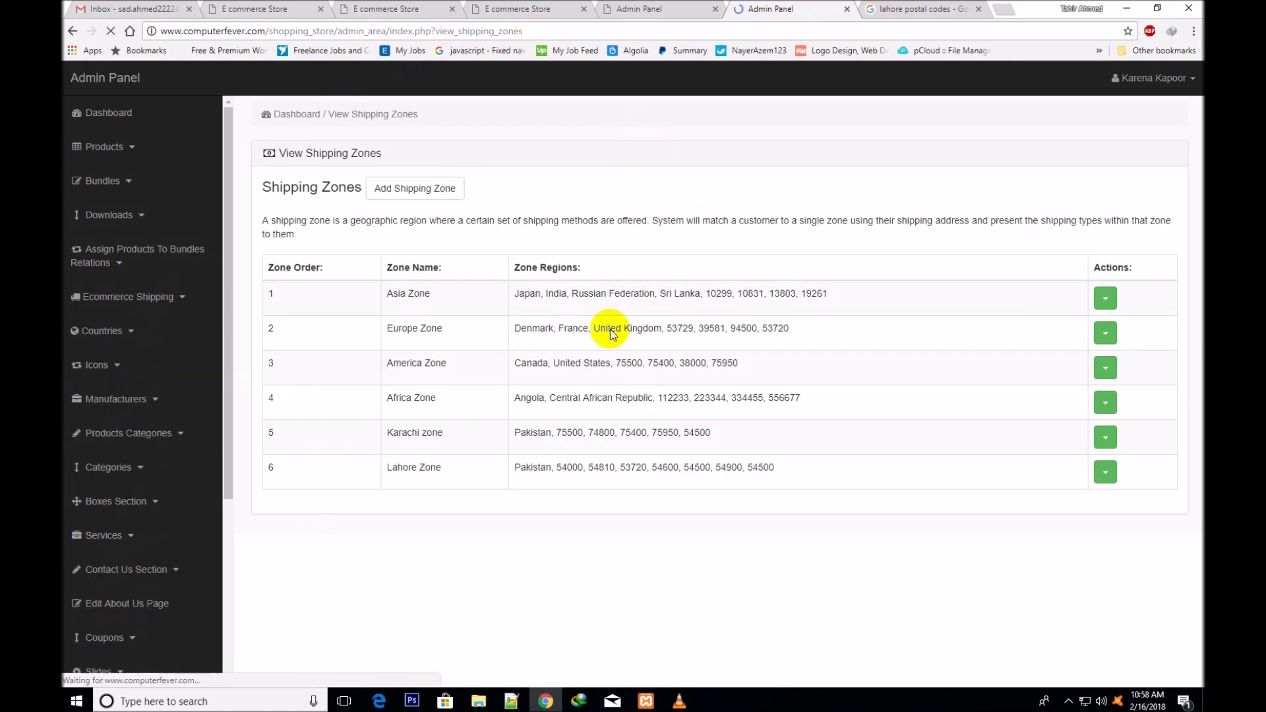
pyautogui.click(1108, 298)
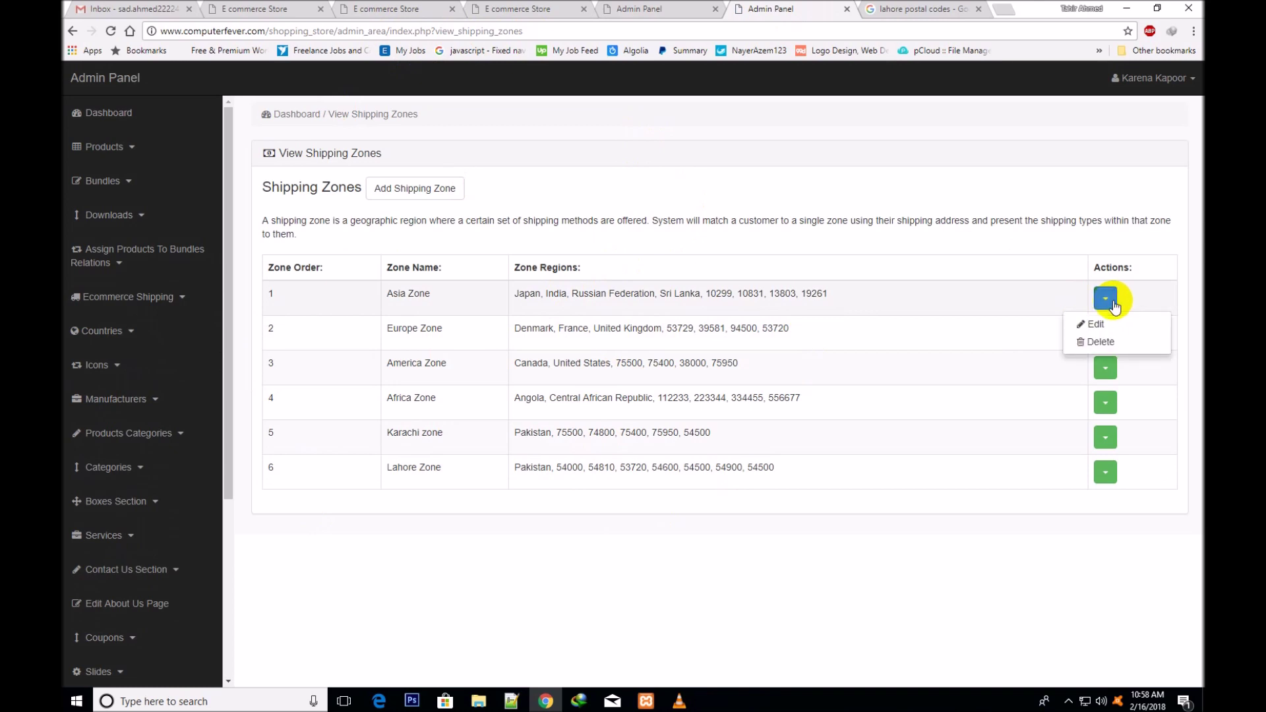
pyautogui.click(982, 186)
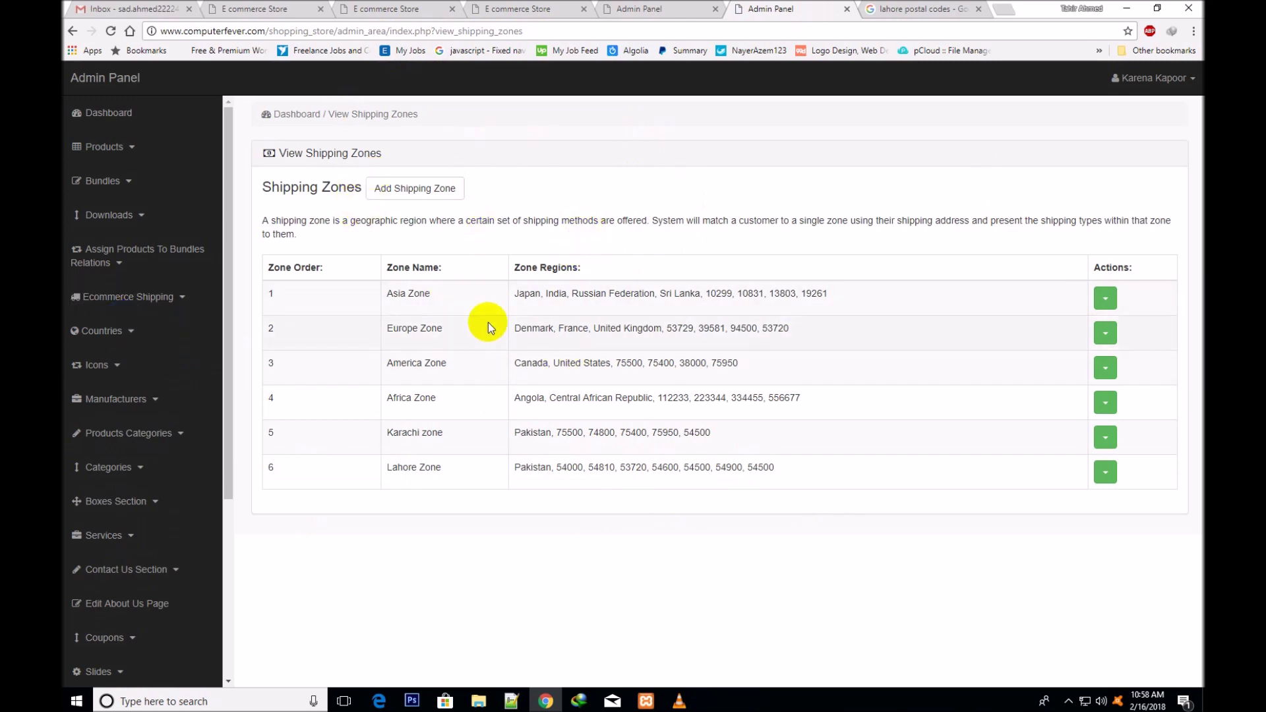
pyautogui.click(846, 9)
# Open the form for inserting a shipping type and view the list of existing shipping types in a separate tab
pyautogui.click(653, 8)
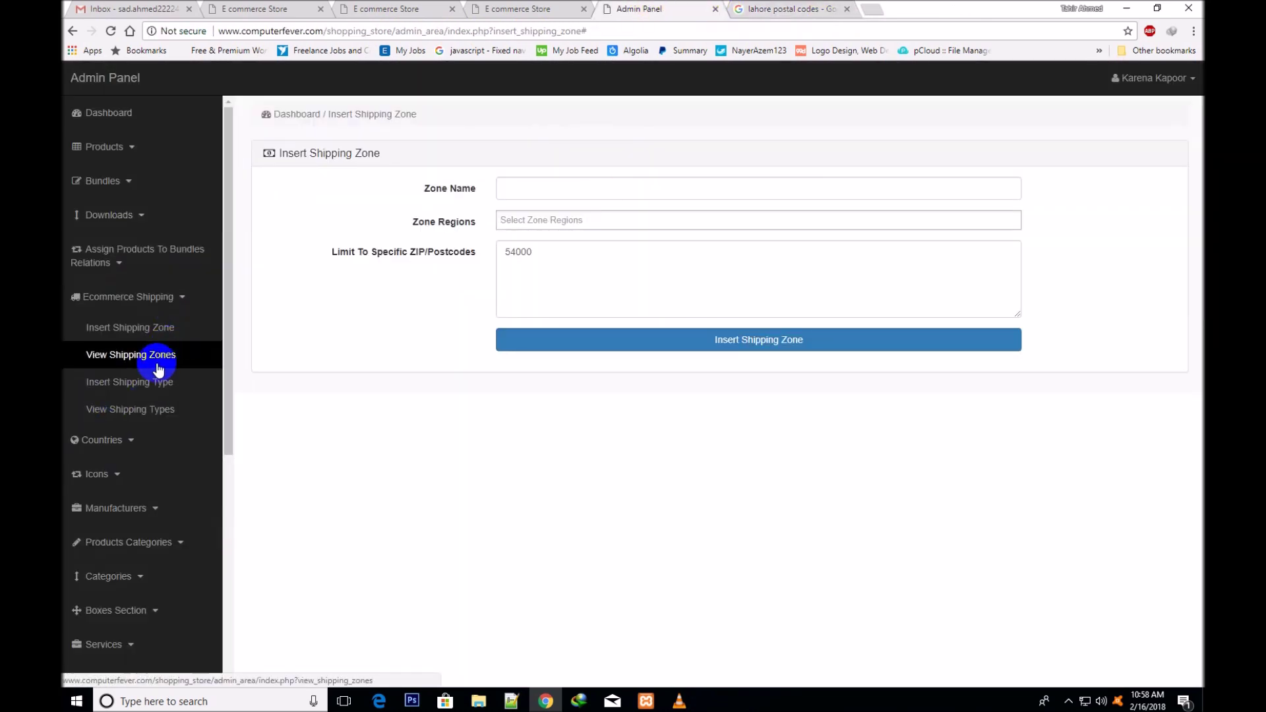
pyautogui.click(167, 384)
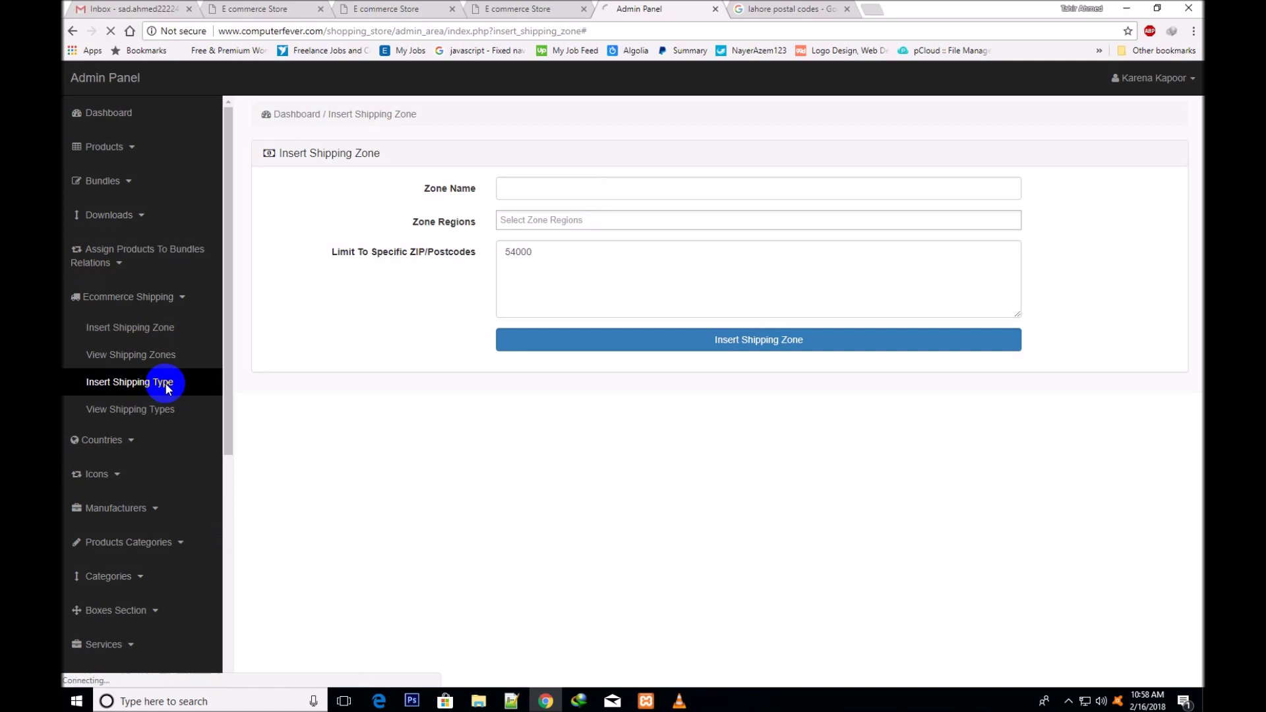
pyautogui.click(178, 297)
pyautogui.rightClick(127, 415)
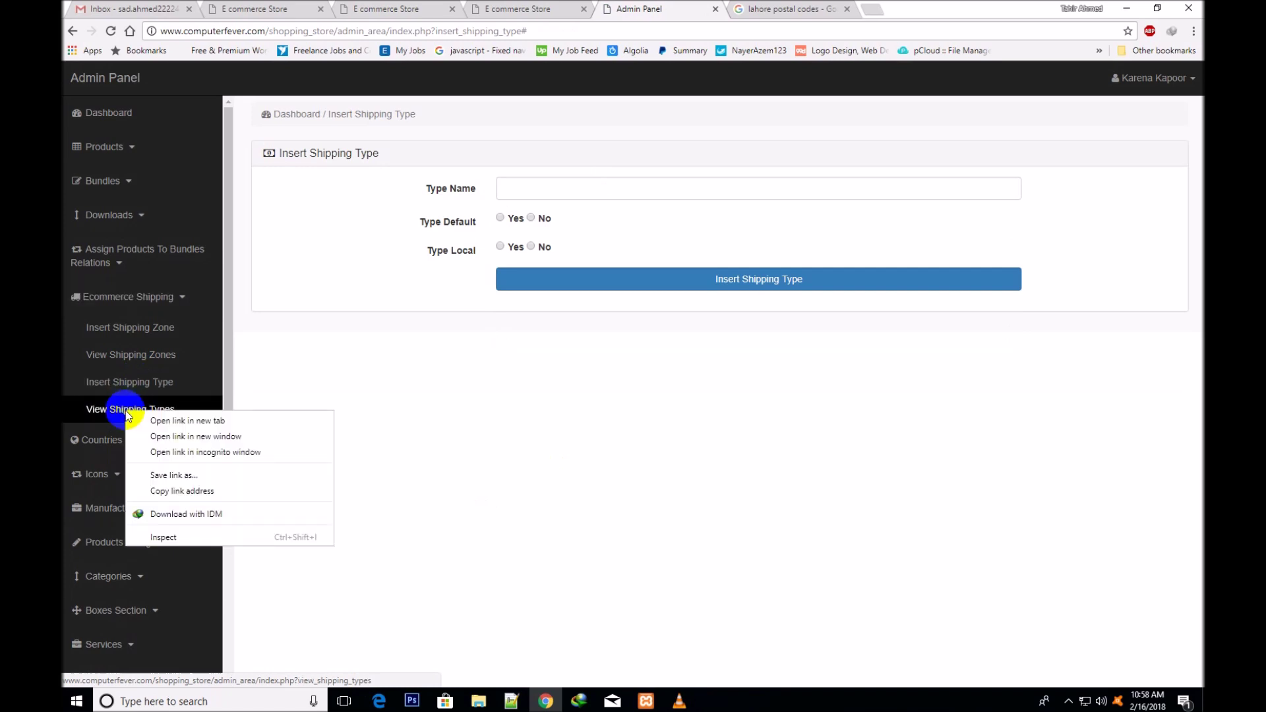
pyautogui.click(151, 422)
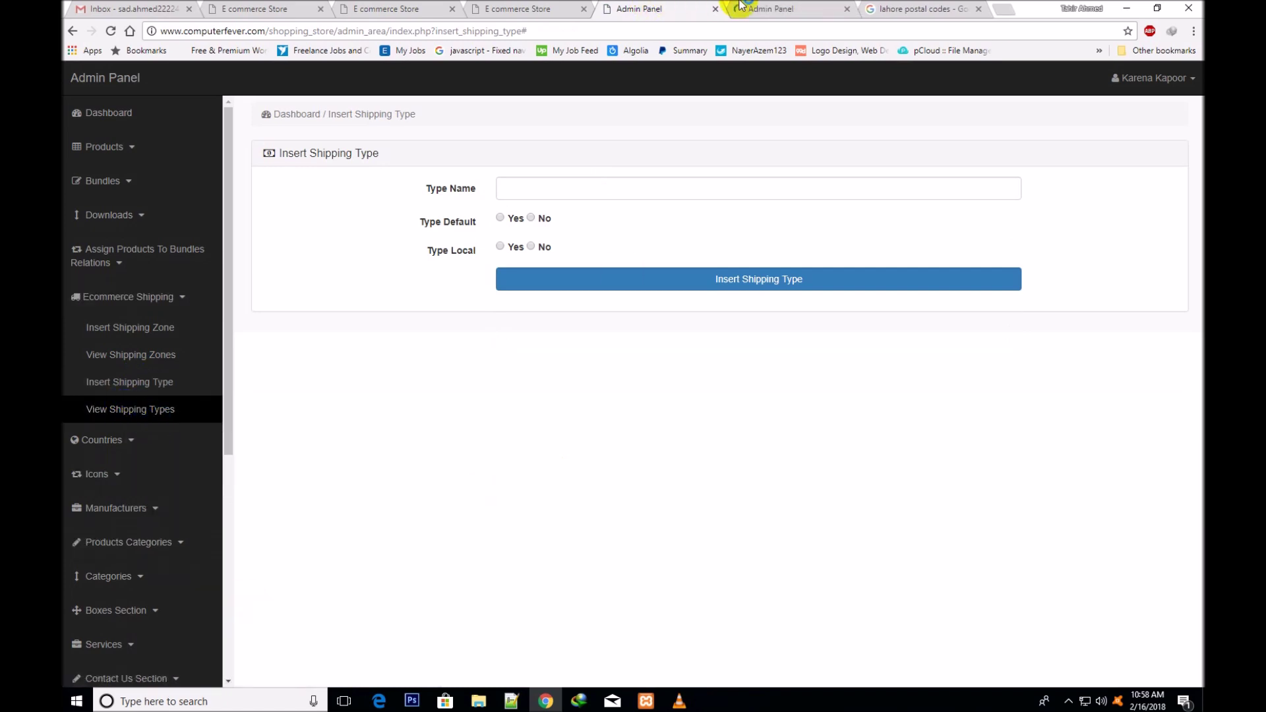
pyautogui.click(768, 6)
pyautogui.click(673, 9)
pyautogui.click(805, 6)
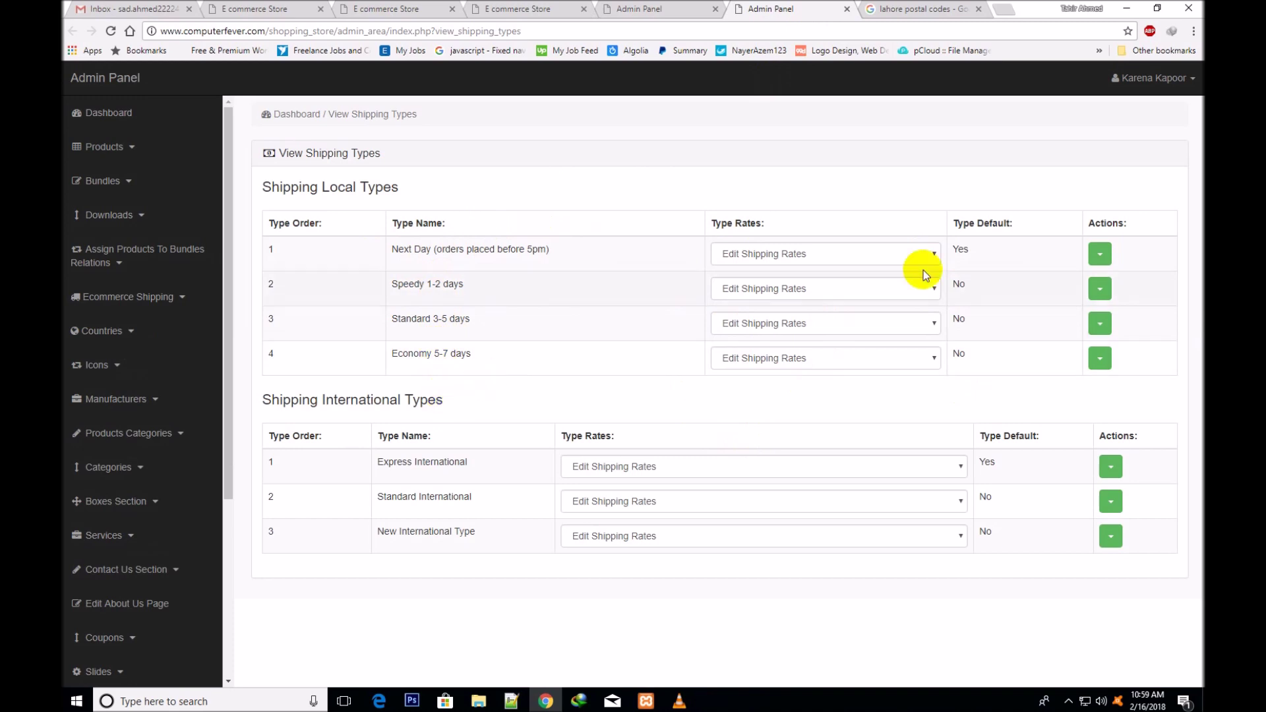
# Compare the cart's shipping options with the local shipping types and the Type Default field of the shipping type form
pyautogui.click(406, 8)
pyautogui.click(555, 8)
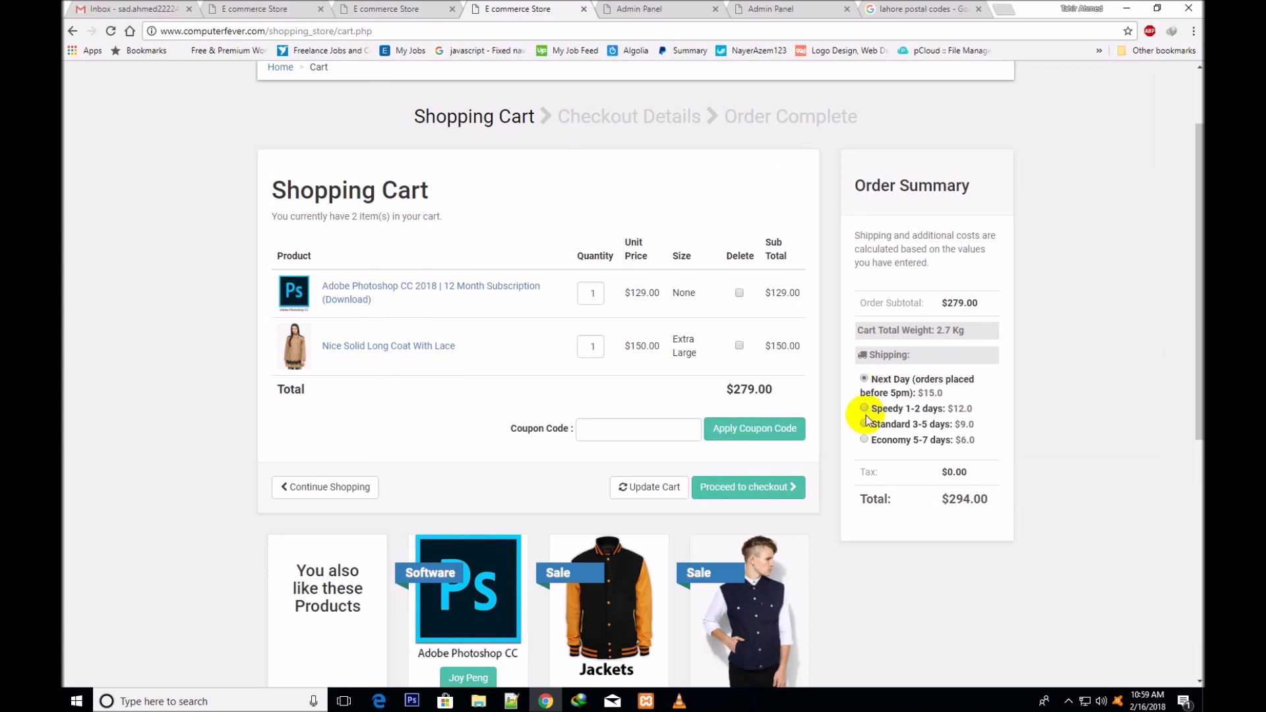
pyautogui.click(771, 6)
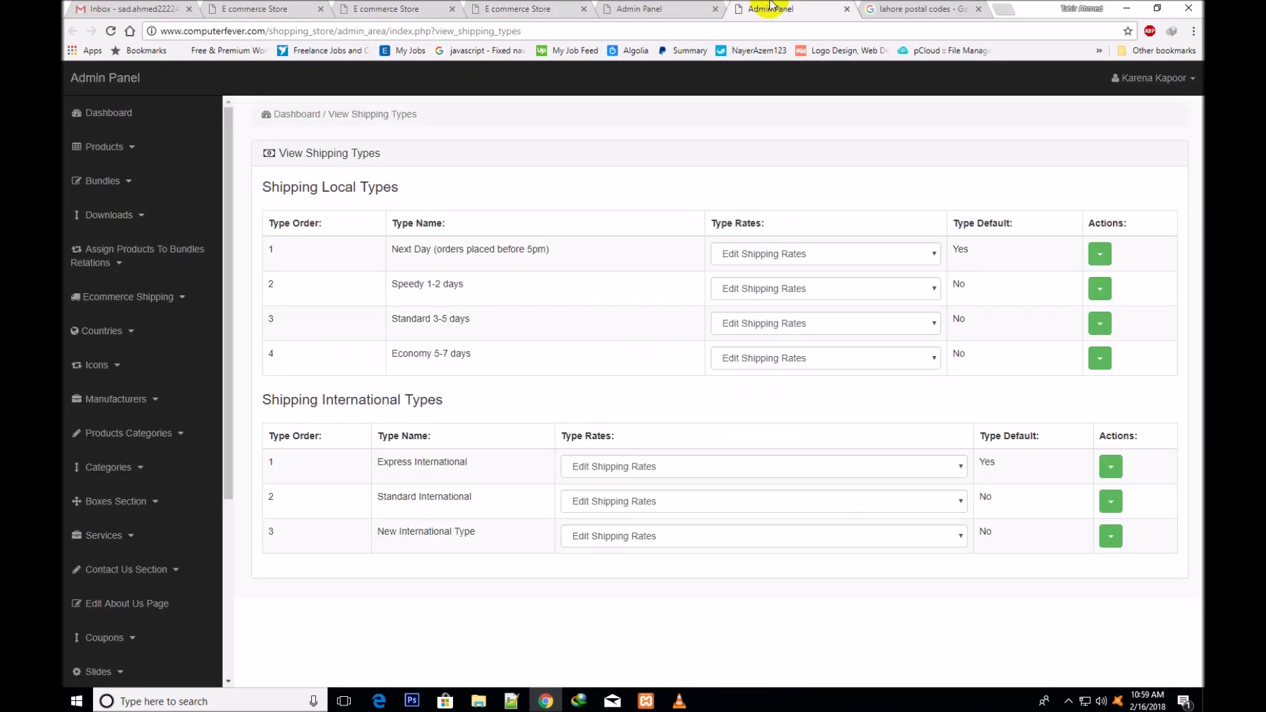
pyautogui.click(921, 6)
pyautogui.click(768, 8)
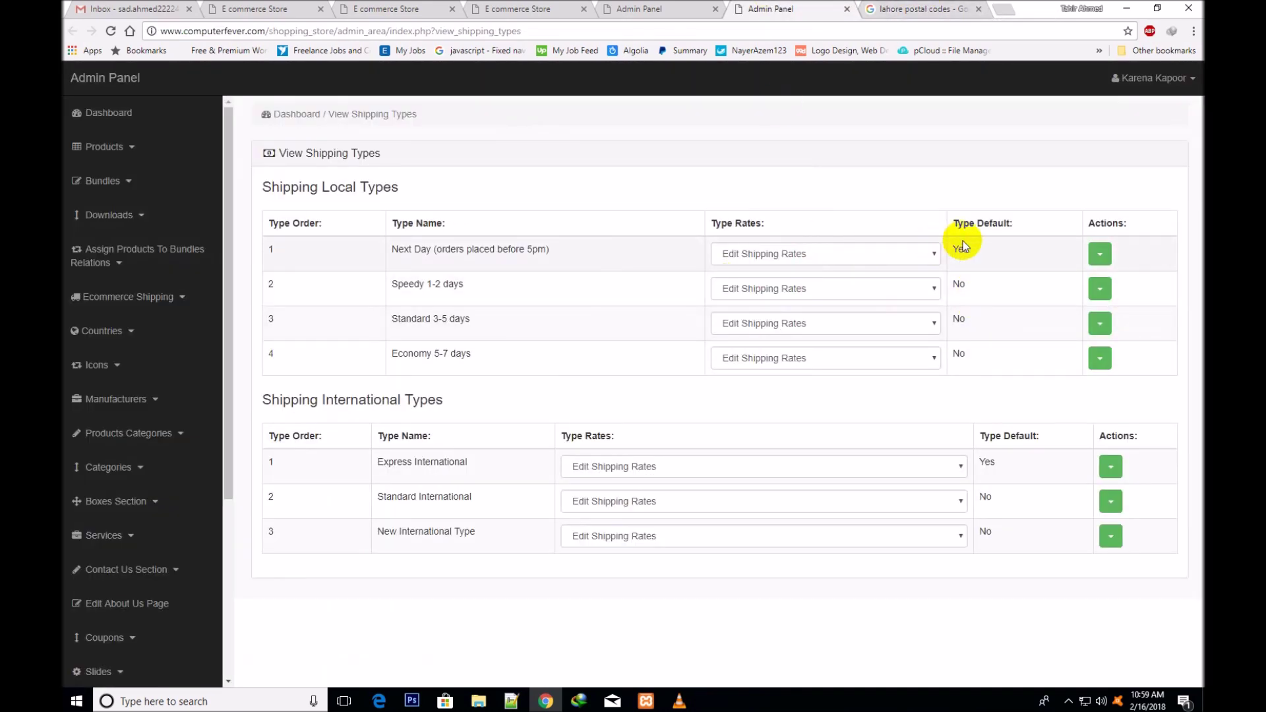
pyautogui.click(643, 8)
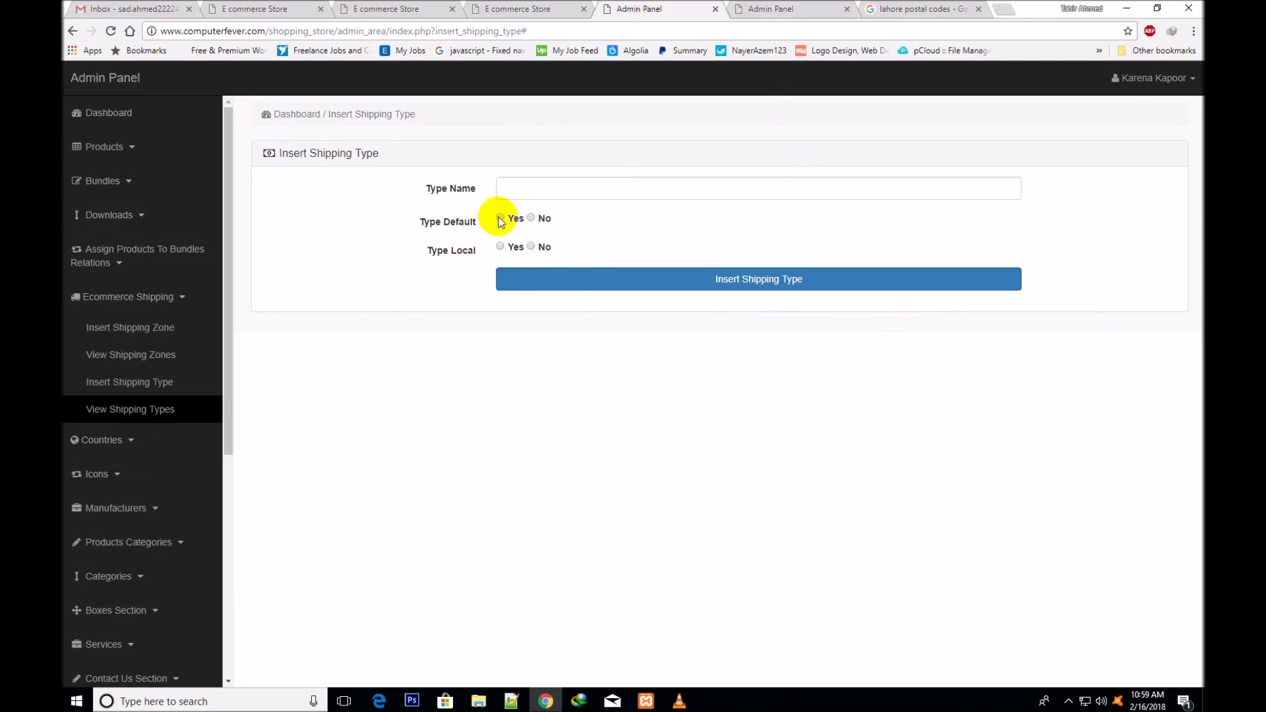
pyautogui.click(765, 9)
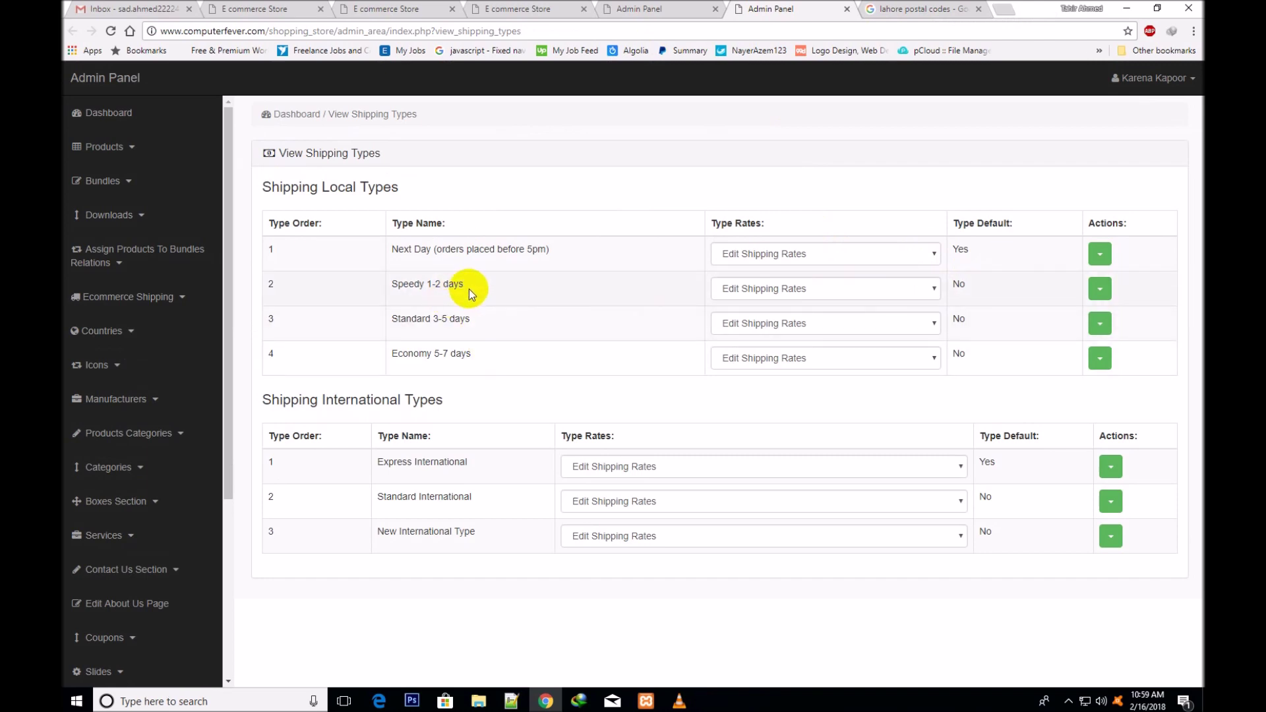
# Set Type Default to Yes for the Speedy 1-2 days shipping type, save the update and reload the shopping cart
pyautogui.click(1108, 296)
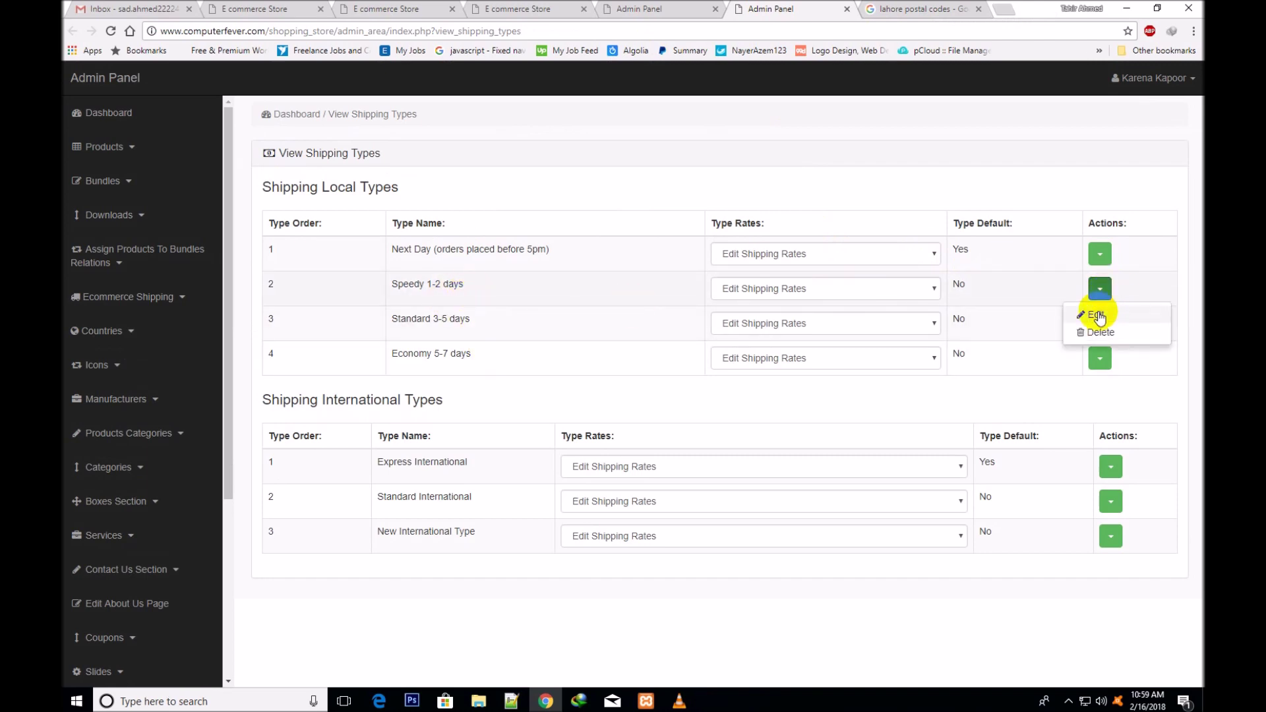
pyautogui.click(1100, 323)
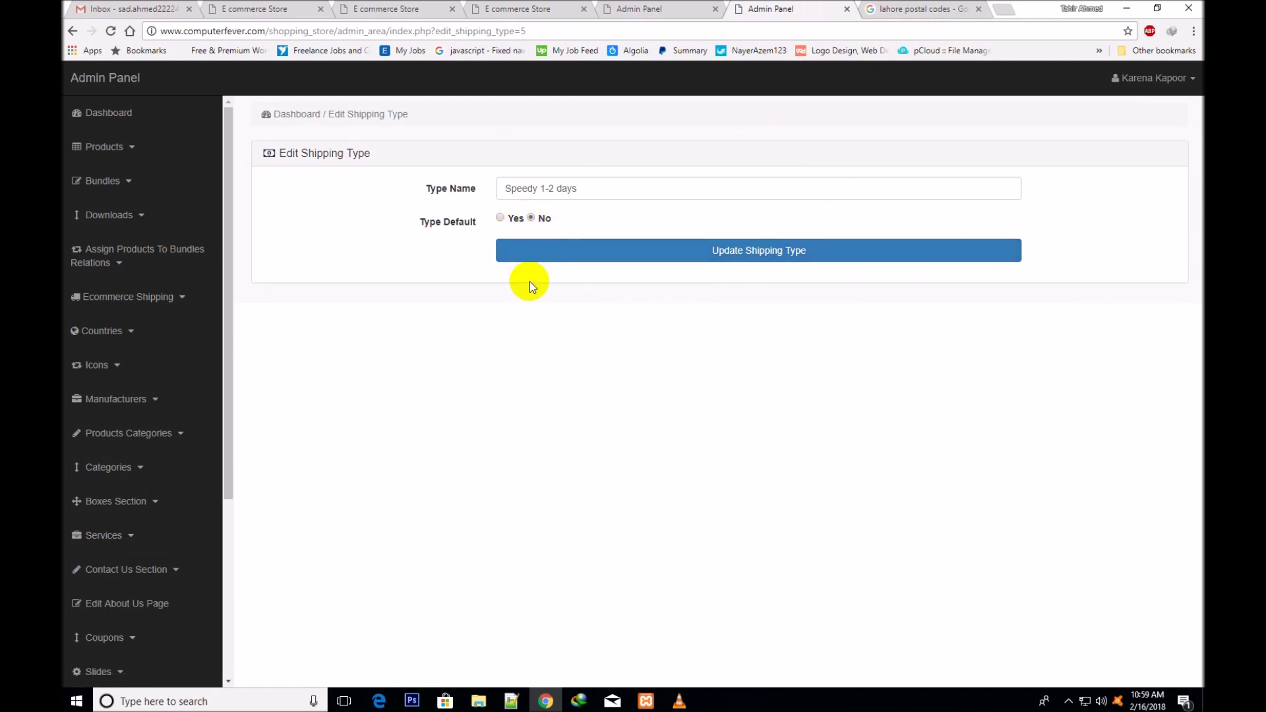
pyautogui.click(500, 218)
pyautogui.click(784, 252)
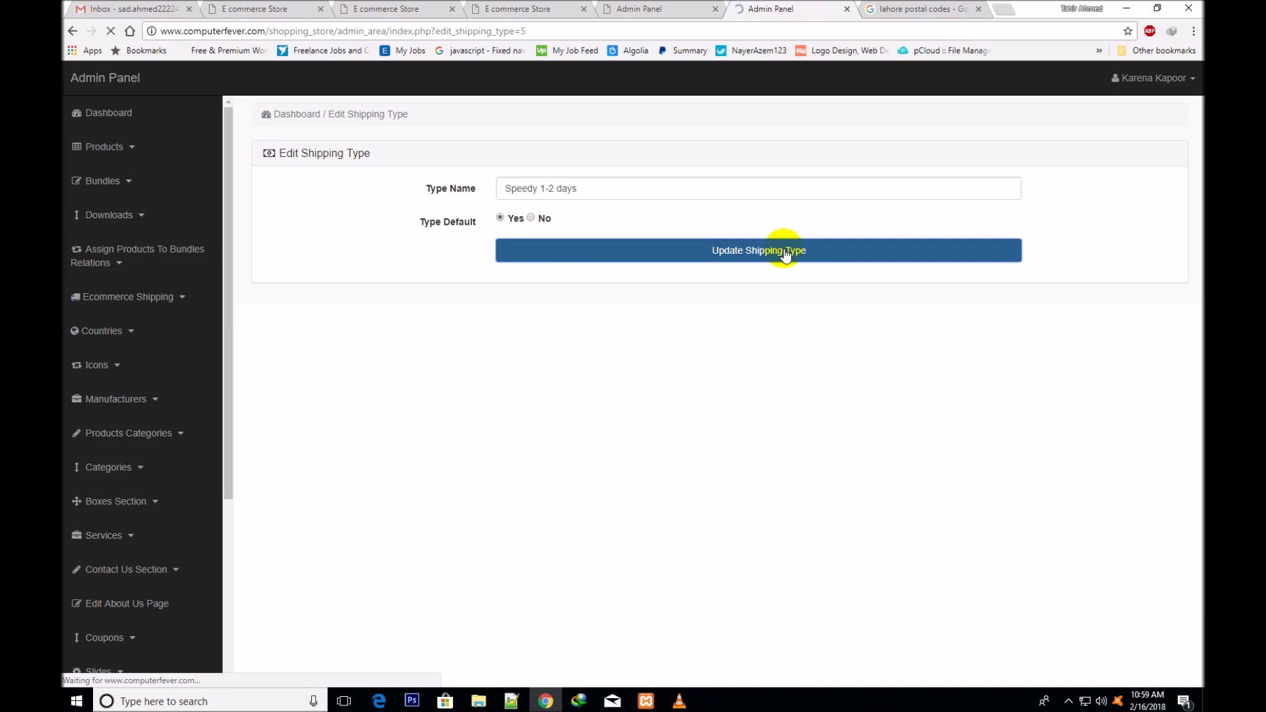
pyautogui.click(731, 105)
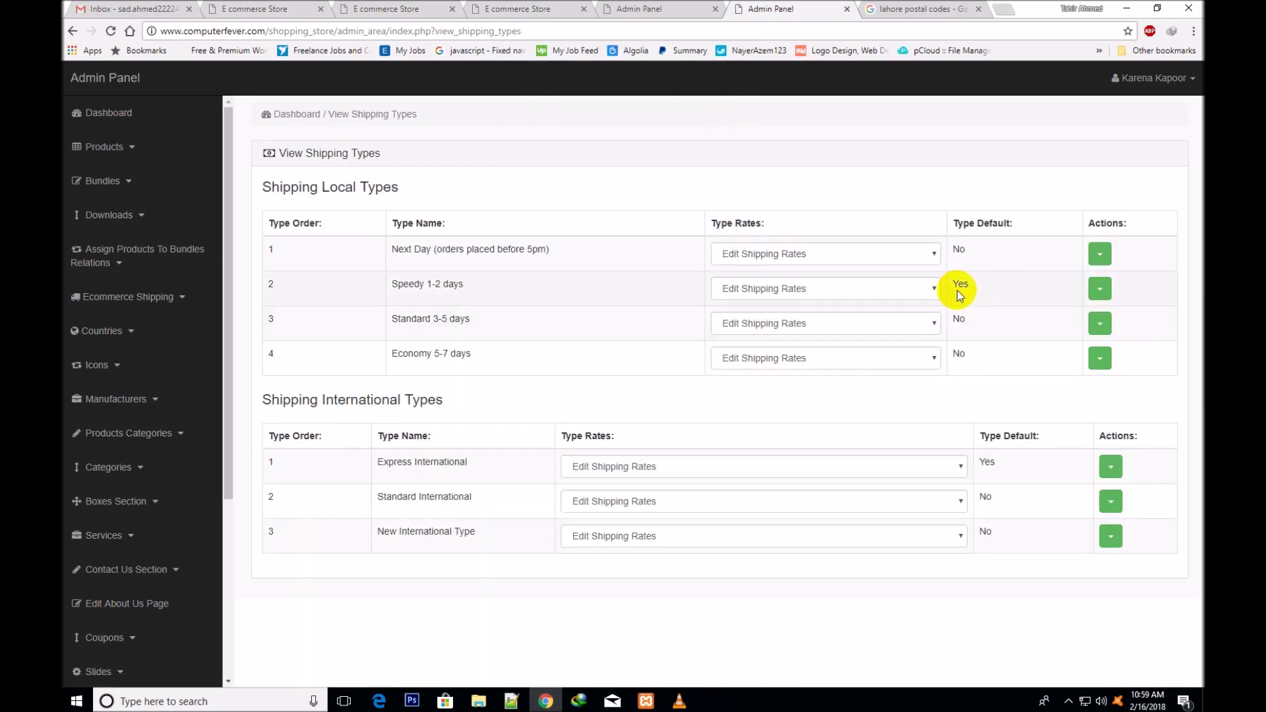
pyautogui.click(495, 8)
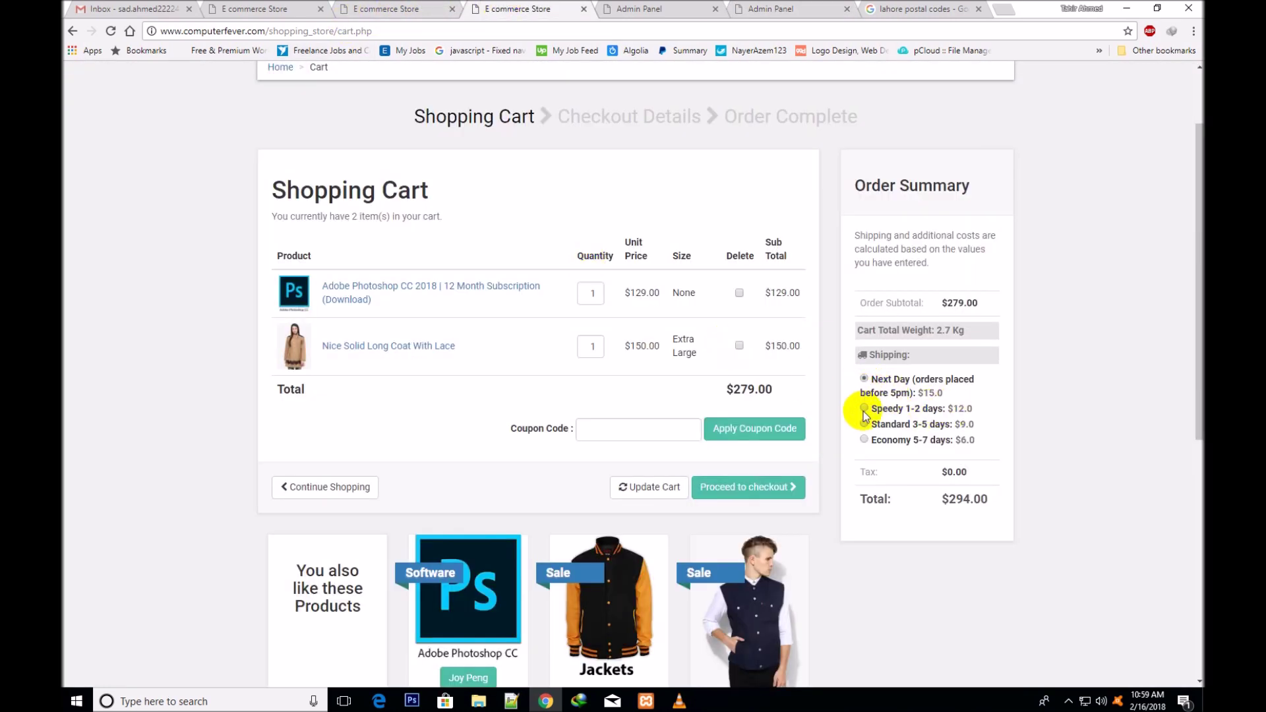
pyautogui.click(110, 33)
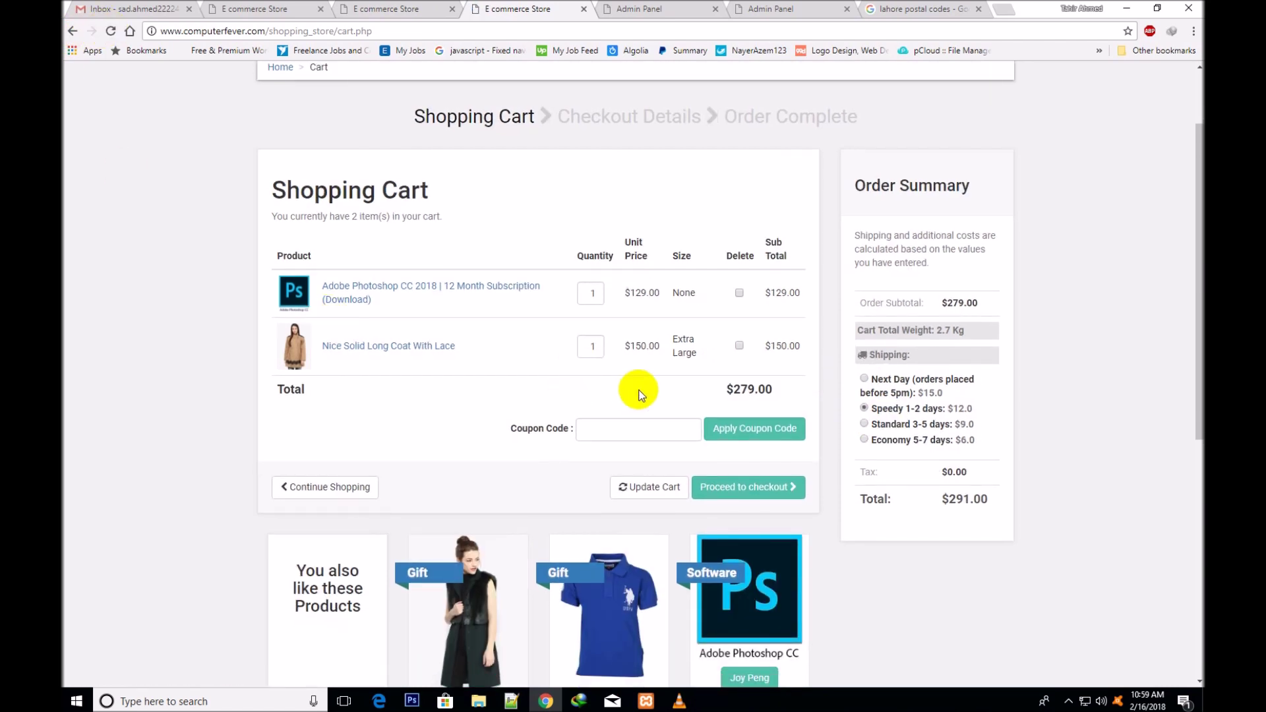
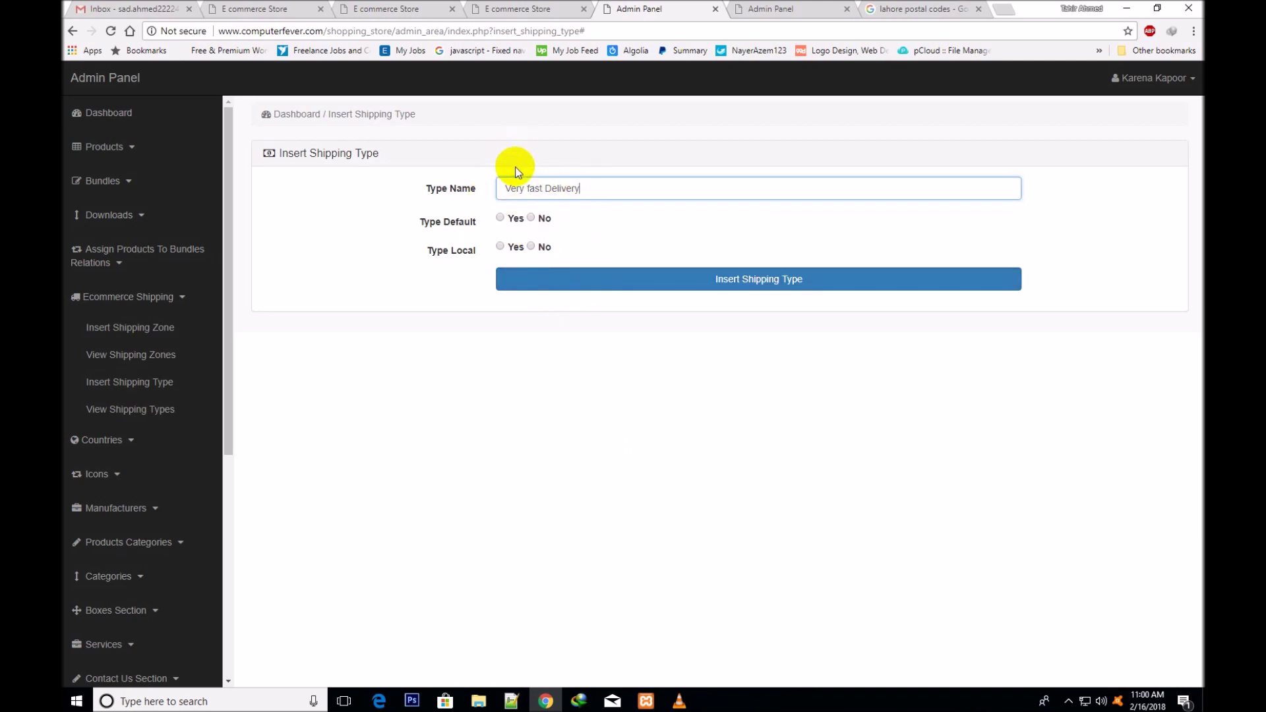
# Try to insert the Very fast Delivery shipping type with Type Default set to Yes, and reload the shipping types list
pyautogui.click(501, 219)
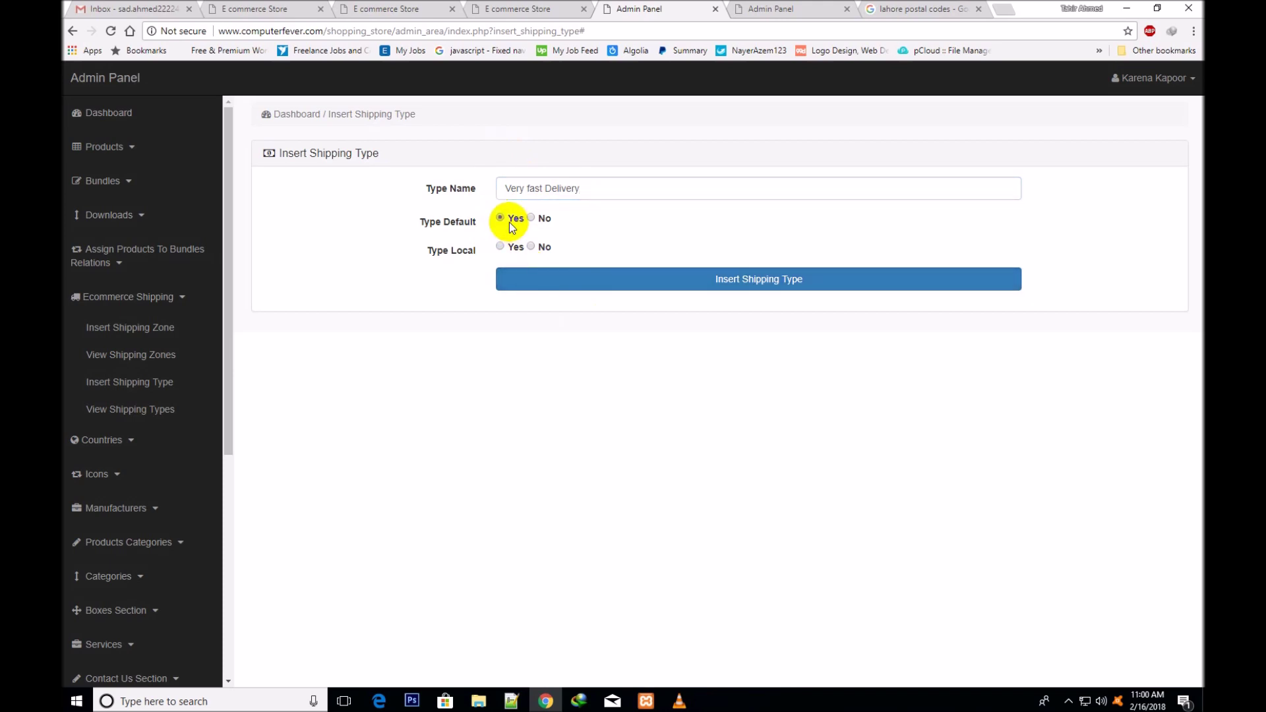
pyautogui.click(750, 284)
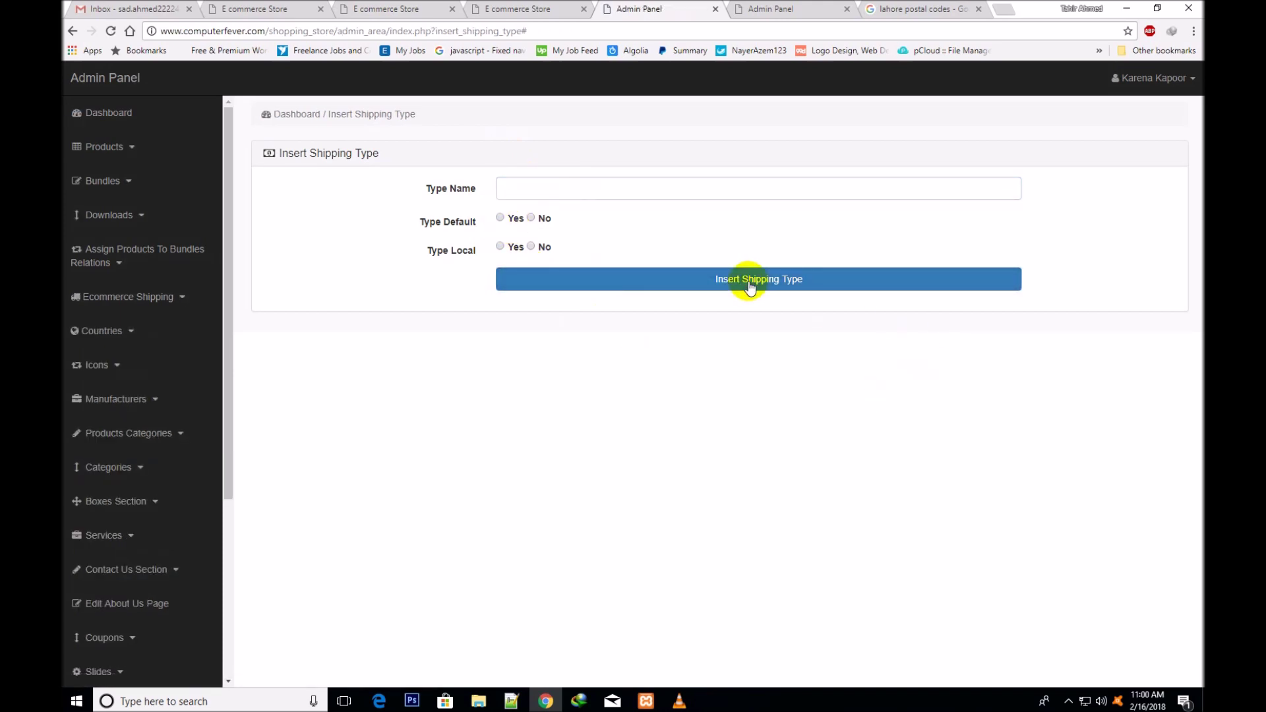
pyautogui.click(770, 9)
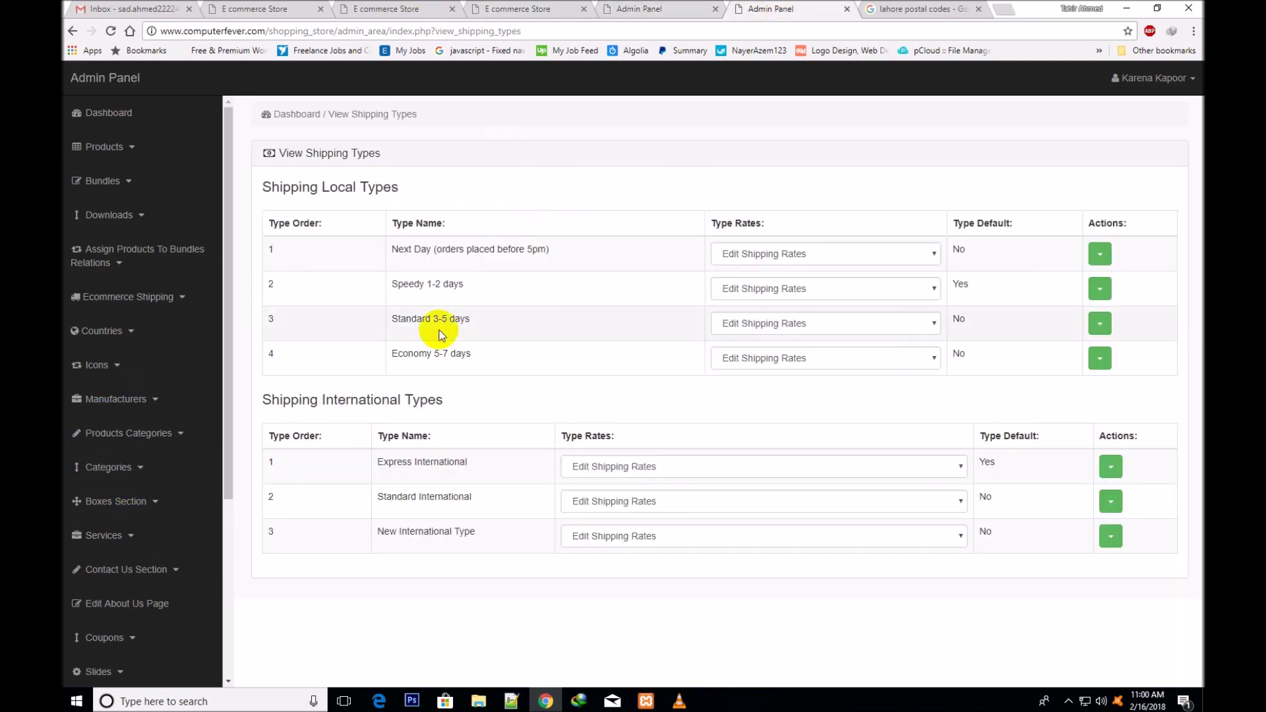
pyautogui.click(109, 31)
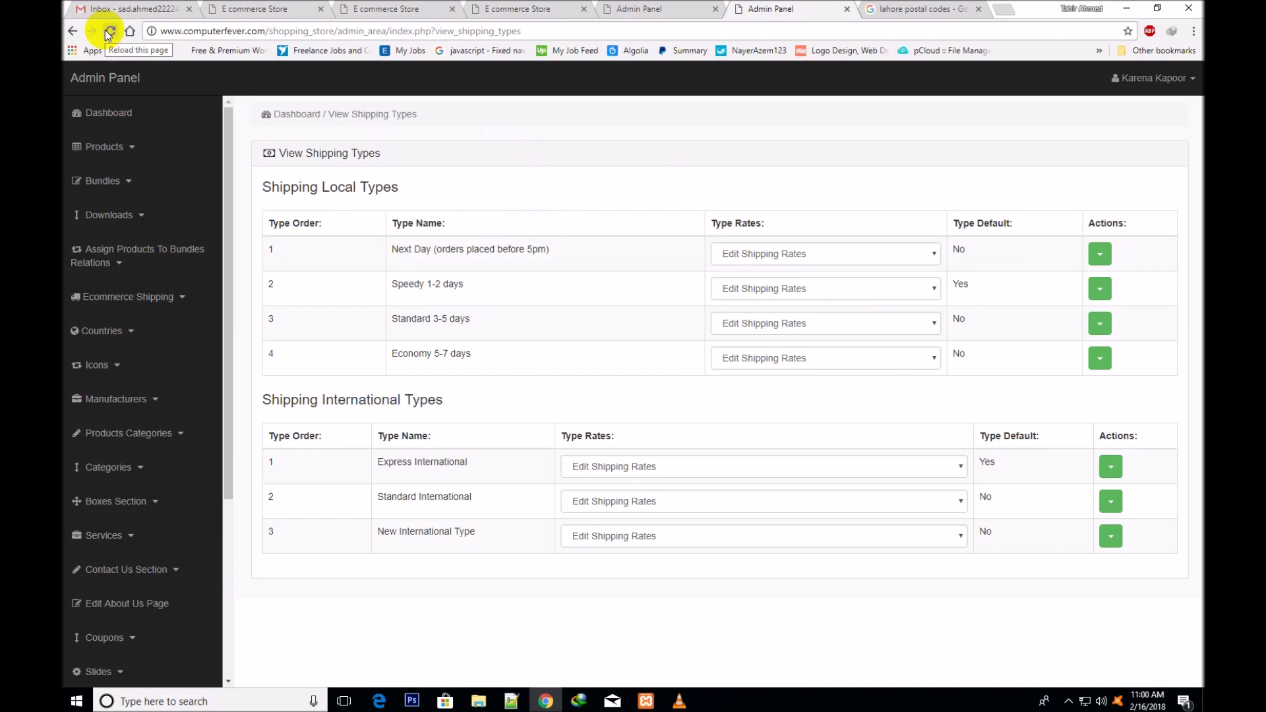
pyautogui.click(111, 31)
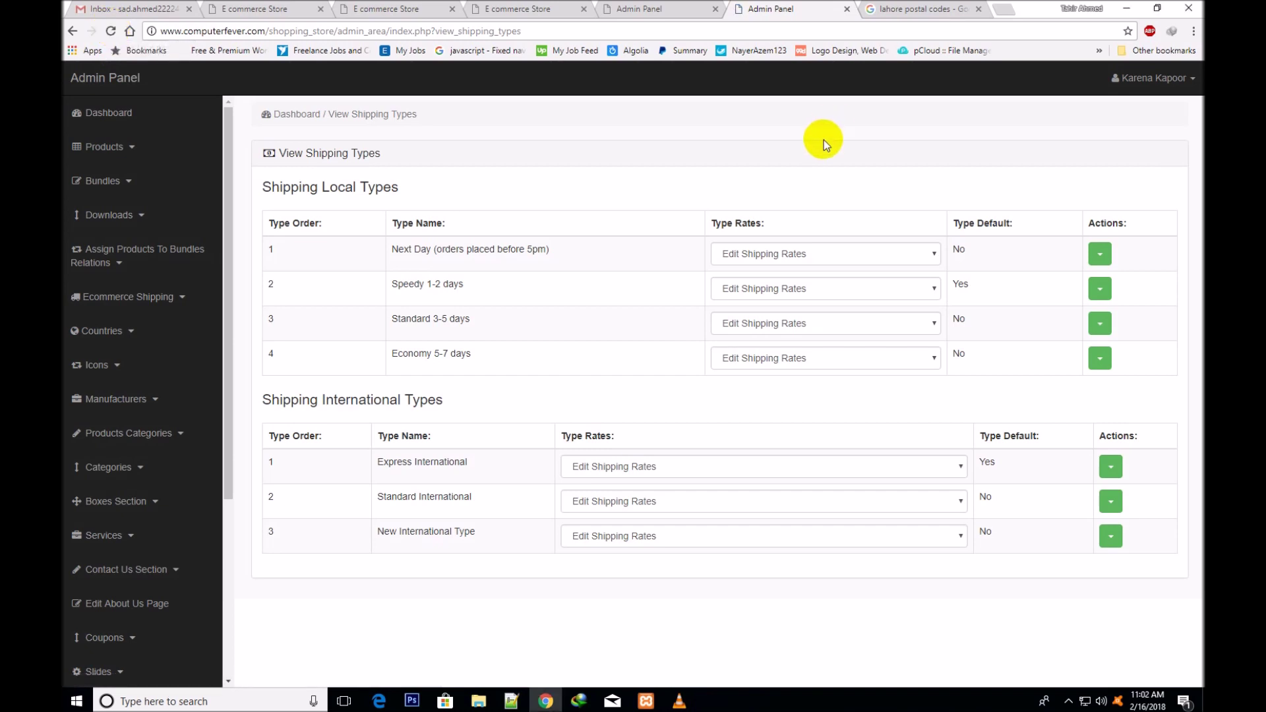
pyautogui.click(663, 132)
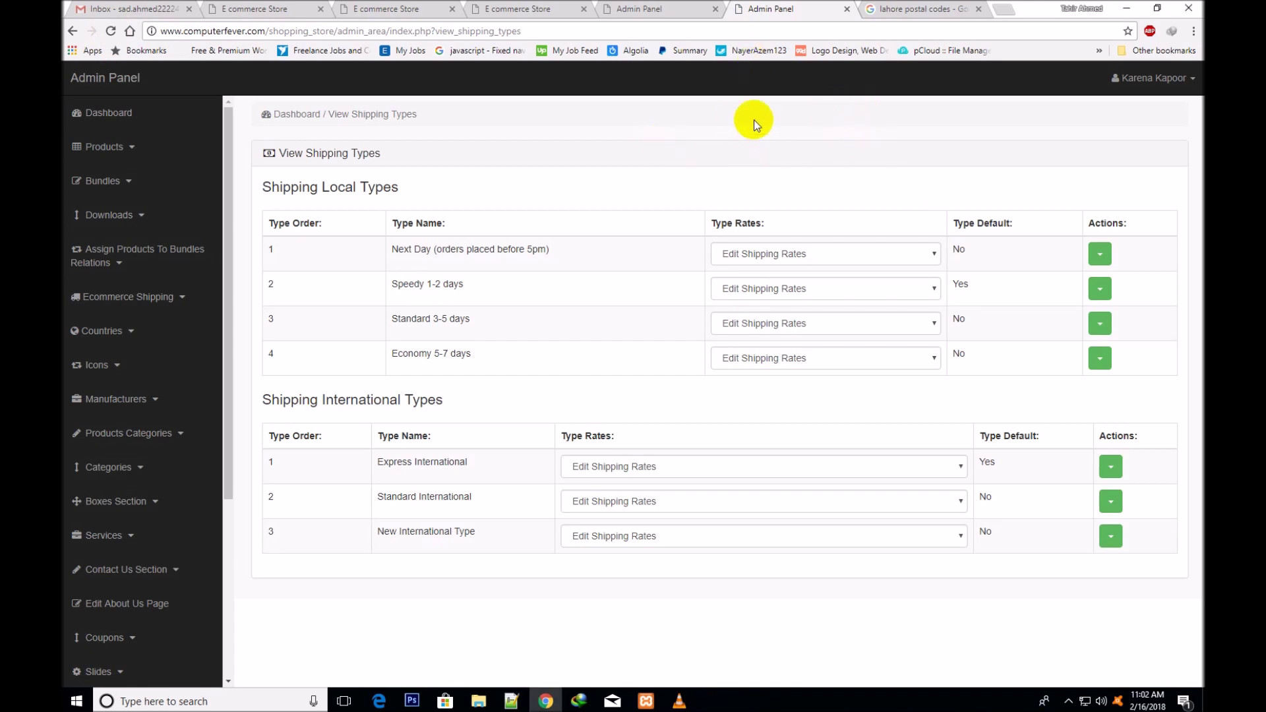
# Insert a new shipping type named Fast Delivery with Type Local set to Yes
pyautogui.click(644, 9)
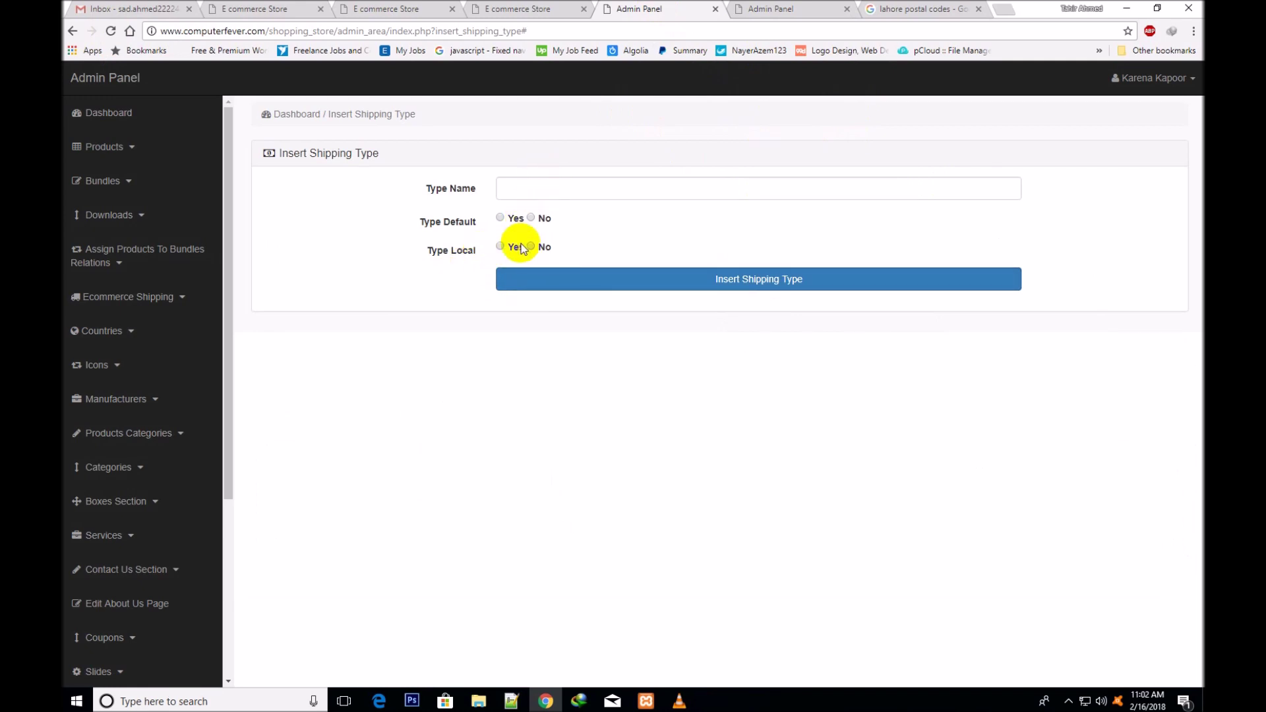
pyautogui.click(543, 188)
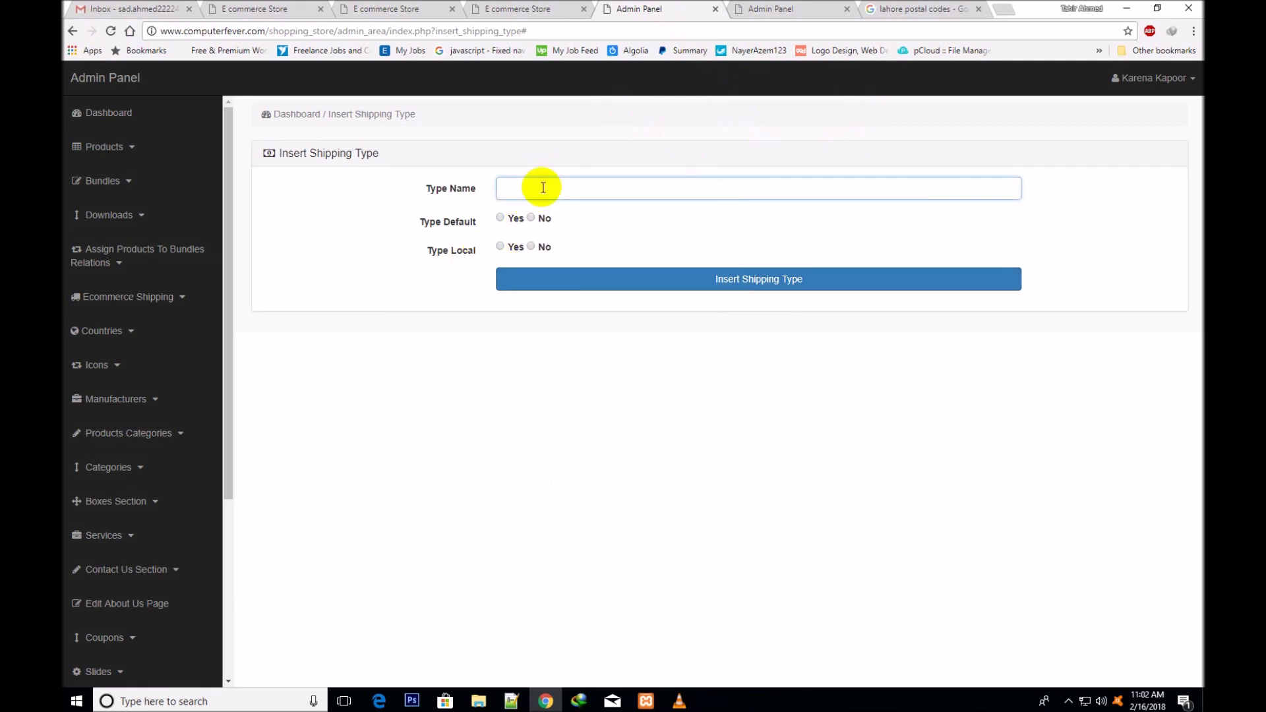
pyautogui.write('Fast Delivery')
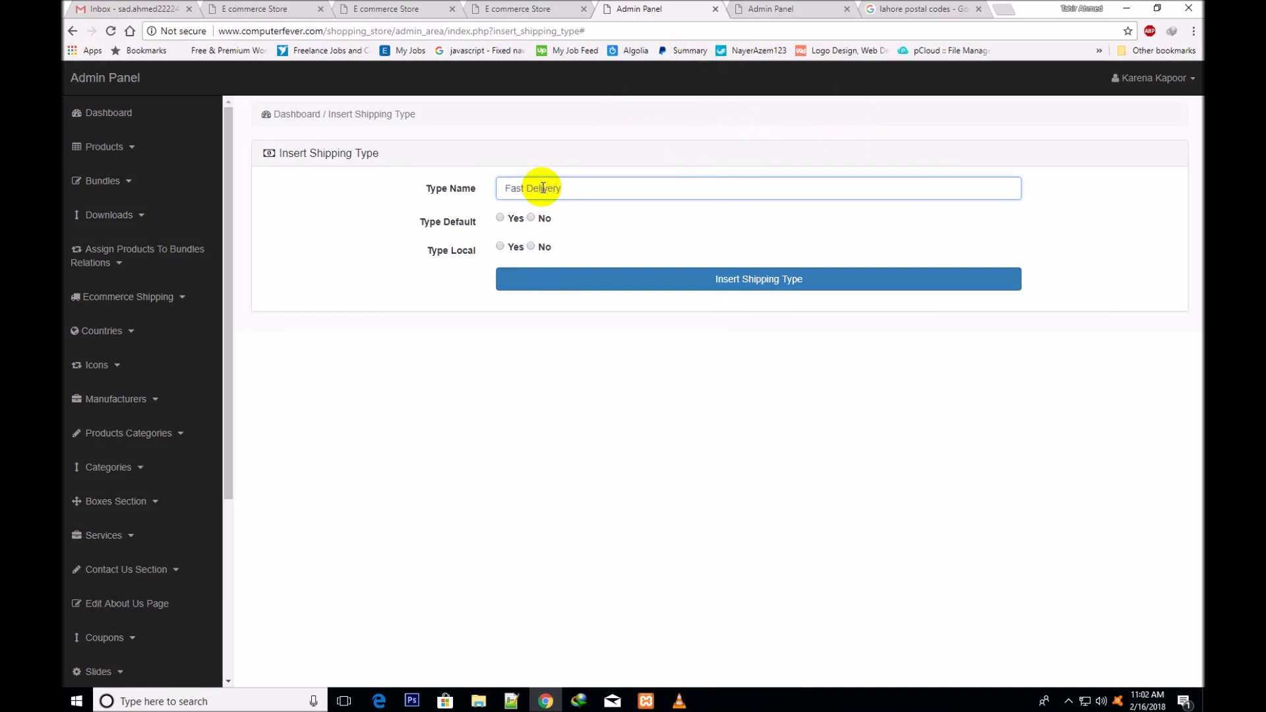
pyautogui.click(500, 248)
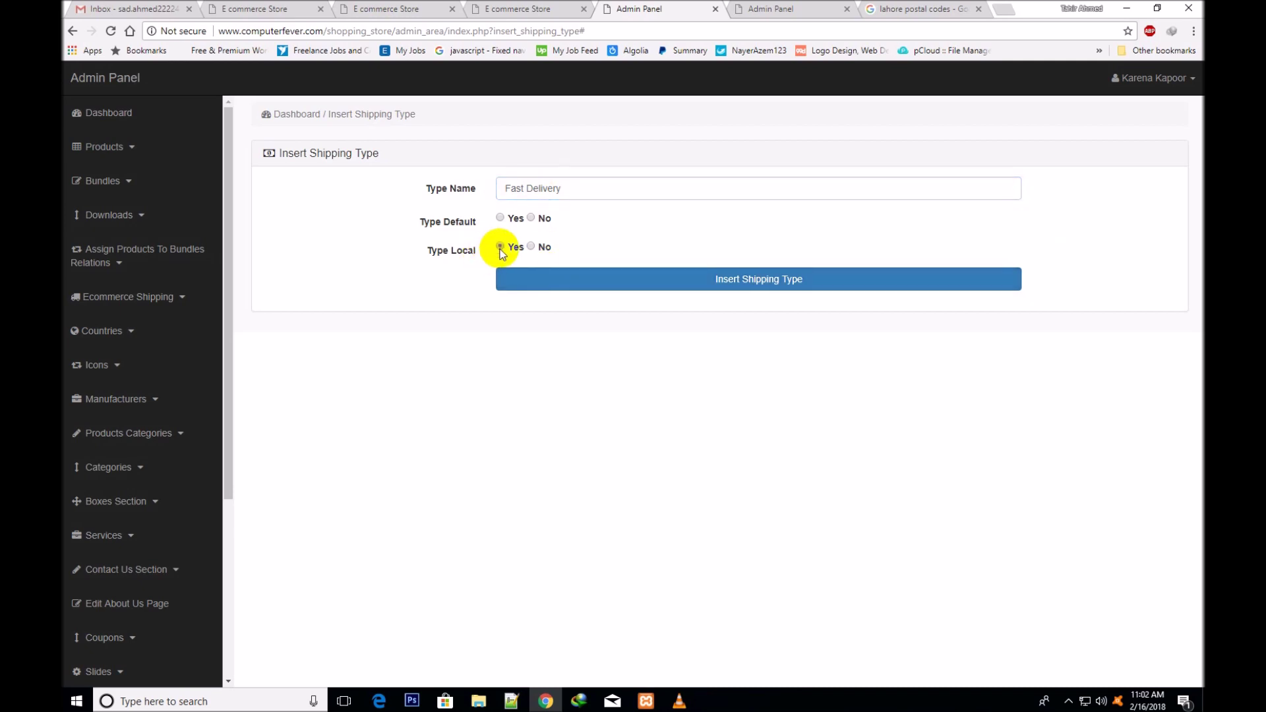
pyautogui.click(766, 290)
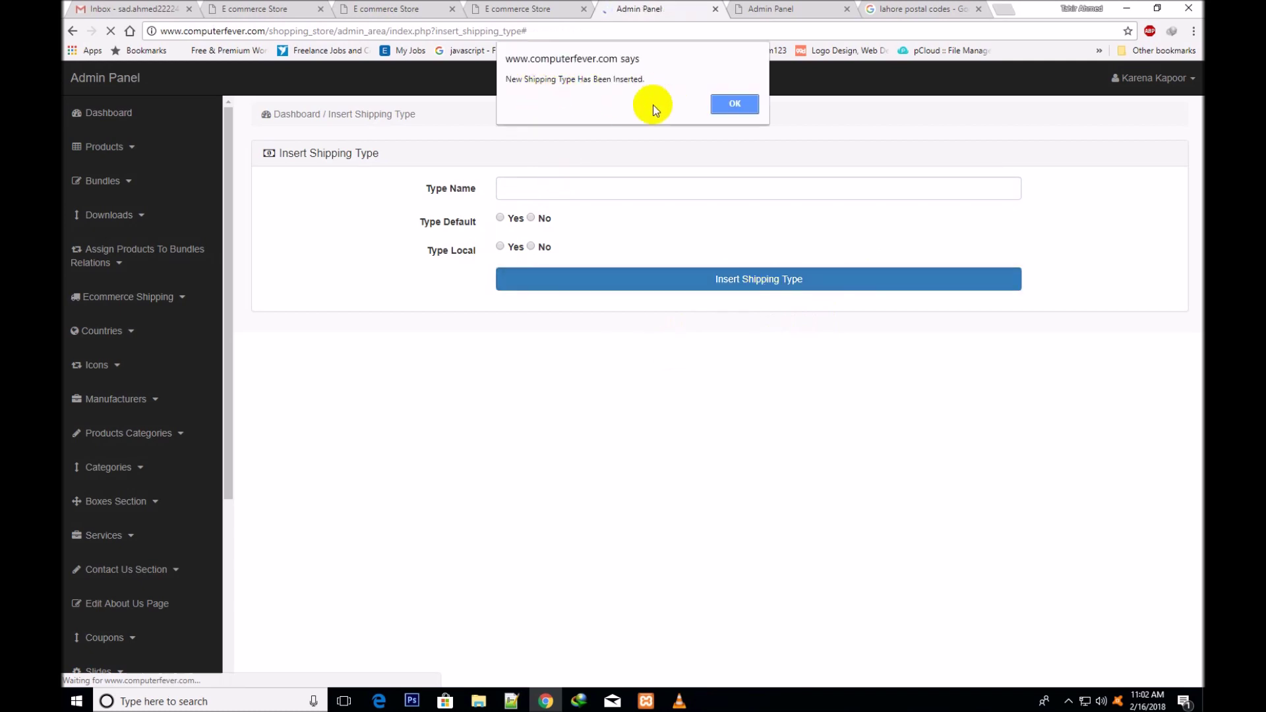
pyautogui.click(734, 104)
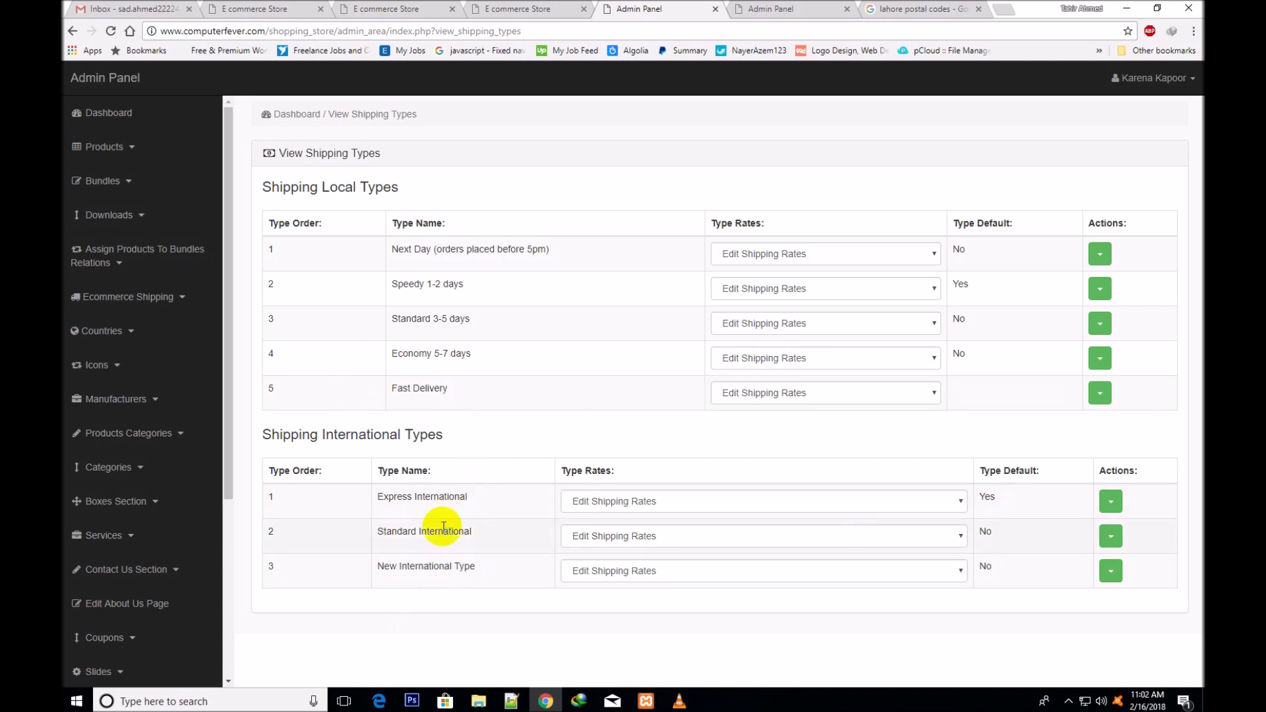
pyautogui.click(778, 6)
pyautogui.click(650, 7)
pyautogui.click(122, 345)
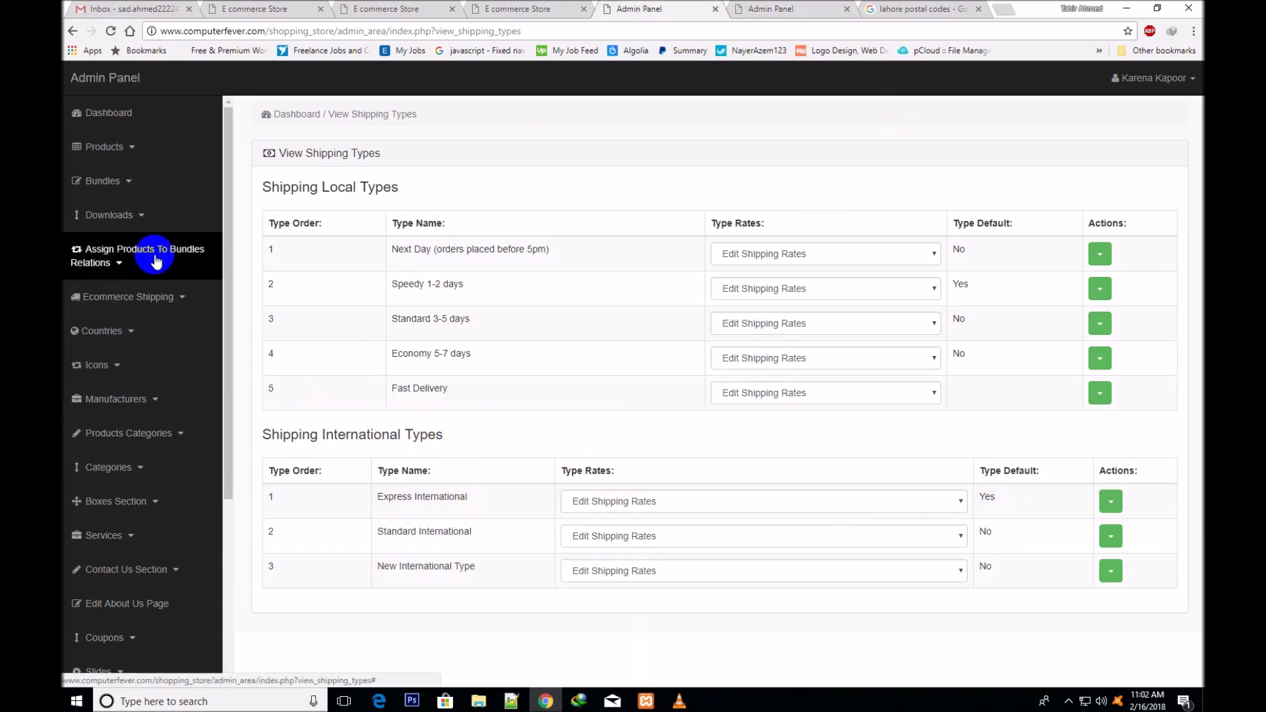
# Insert a new shipping type named Extra Fast with Type Local set to No
pyautogui.click(121, 265)
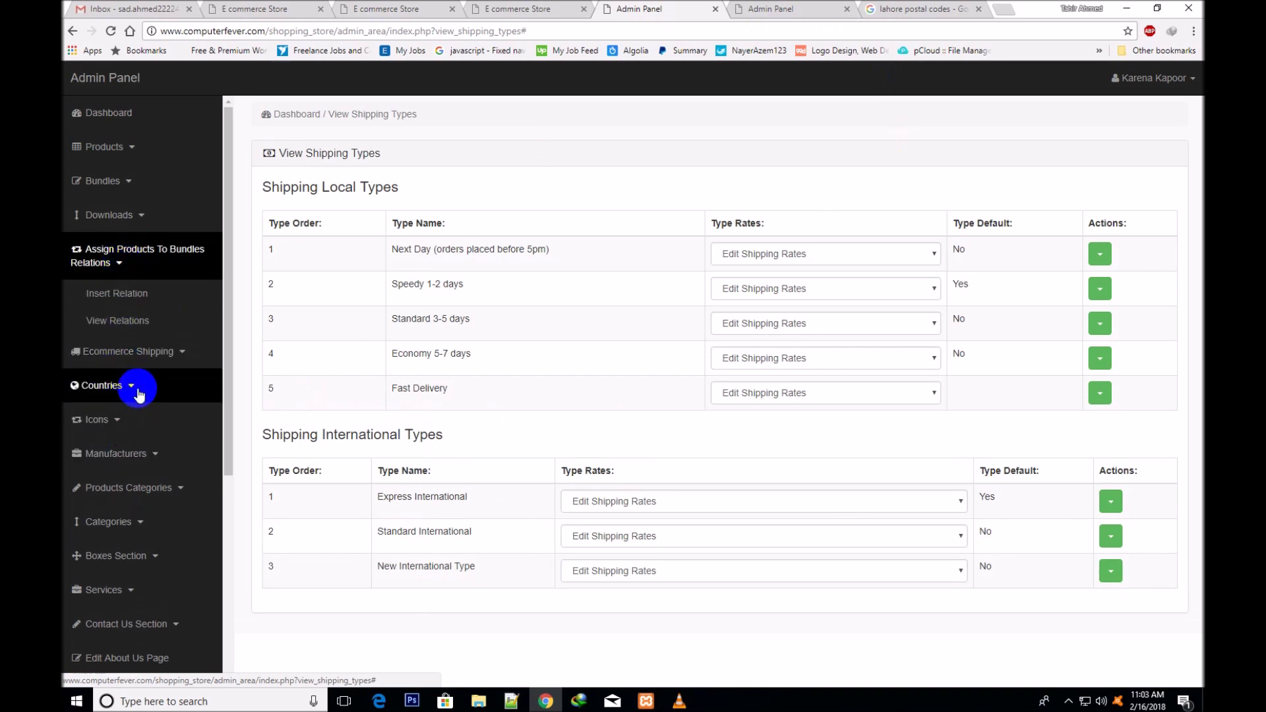
pyautogui.click(182, 355)
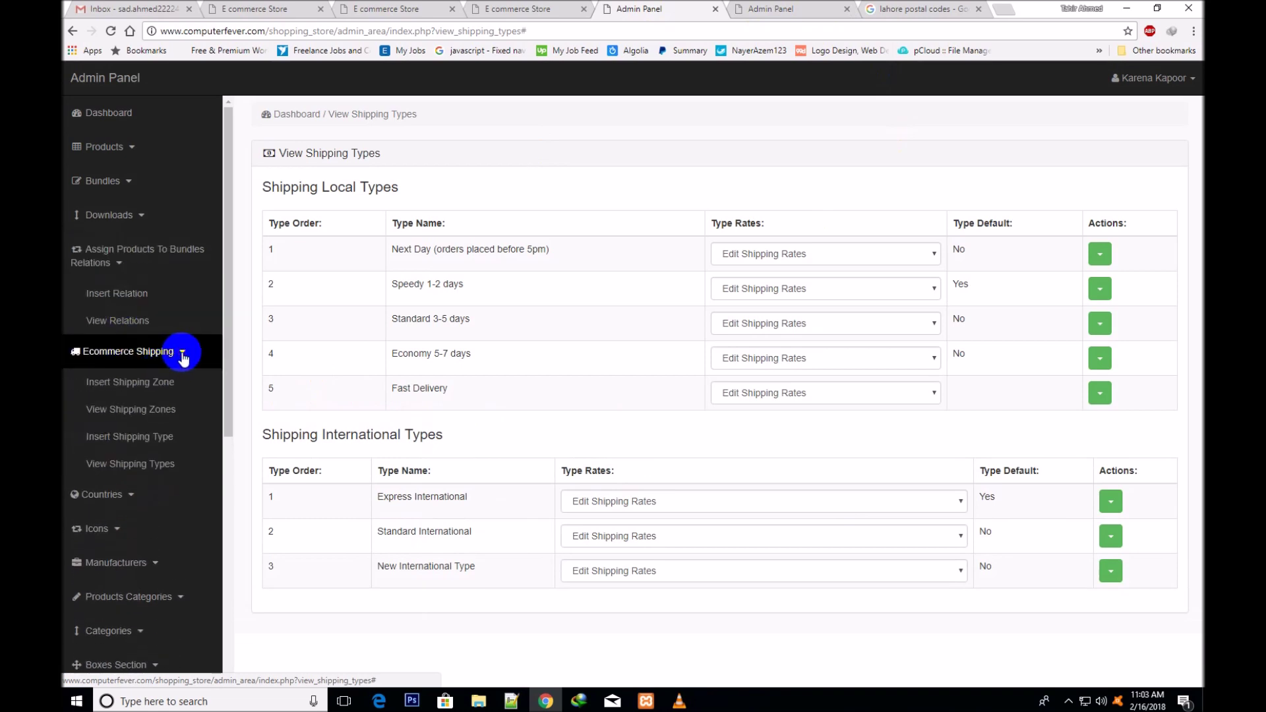
pyautogui.click(140, 445)
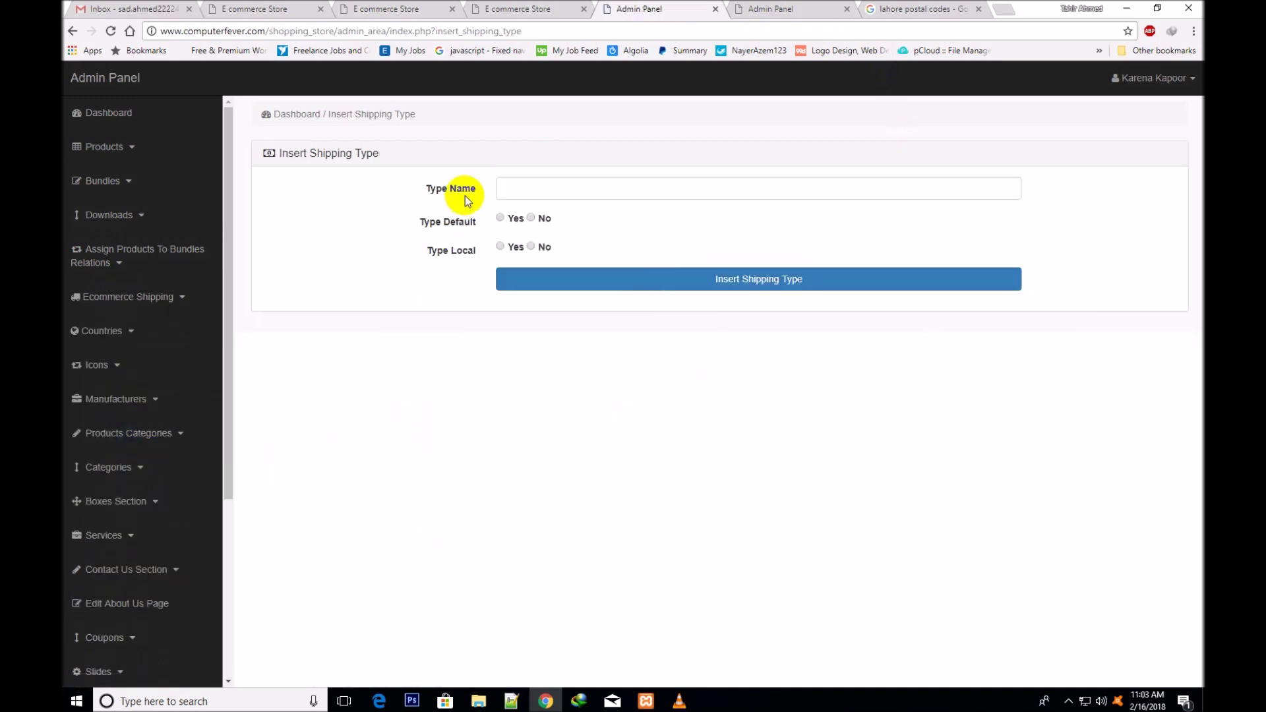
pyautogui.click(527, 189)
pyautogui.write('Extra Fast')
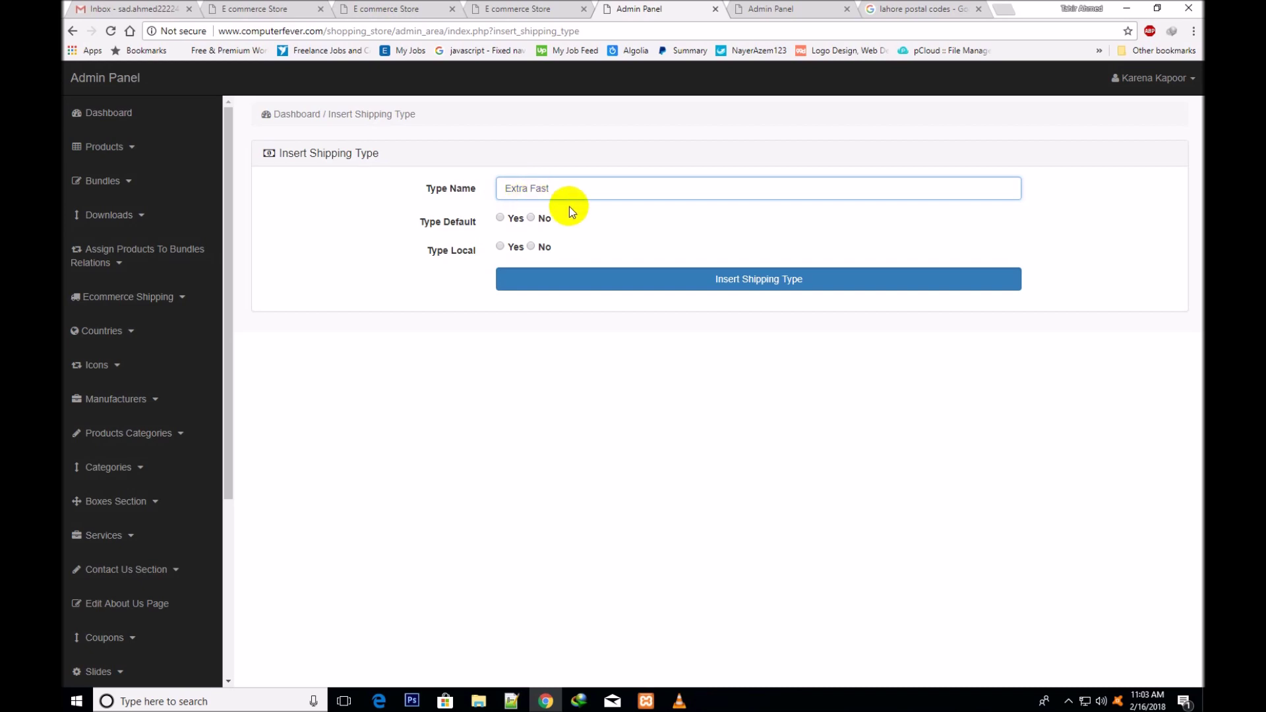
pyautogui.click(531, 247)
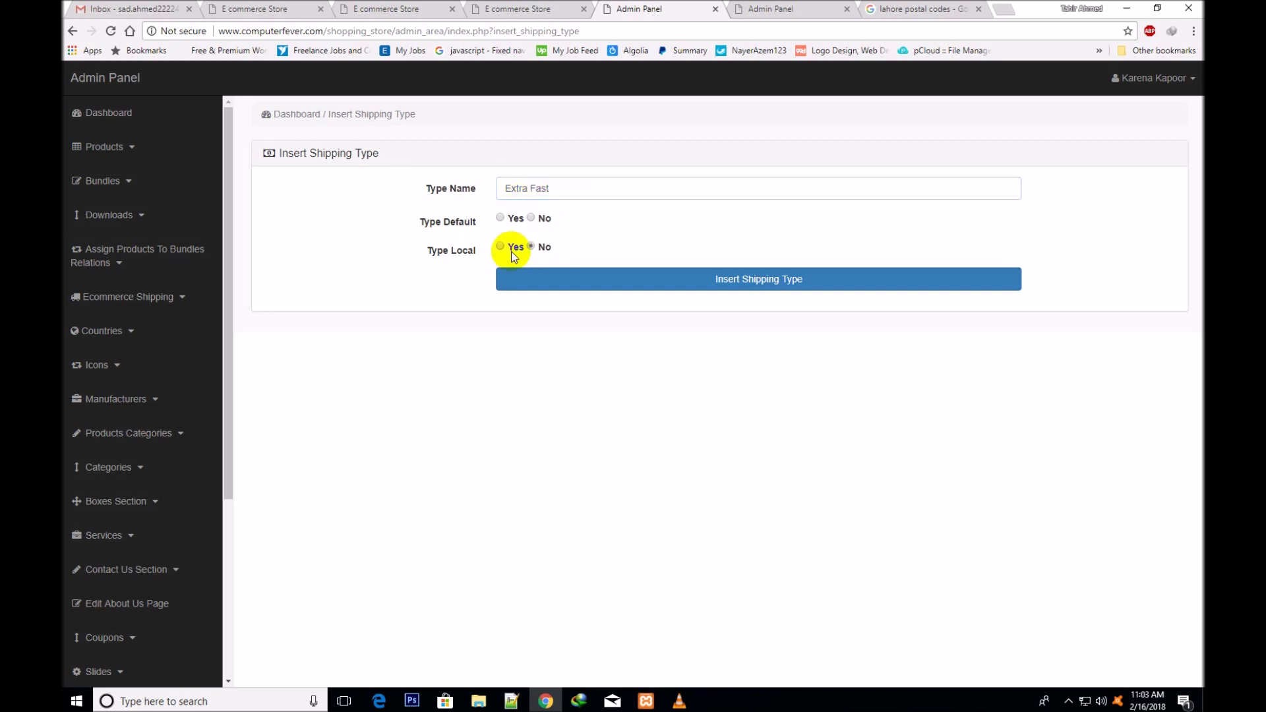
pyautogui.click(759, 285)
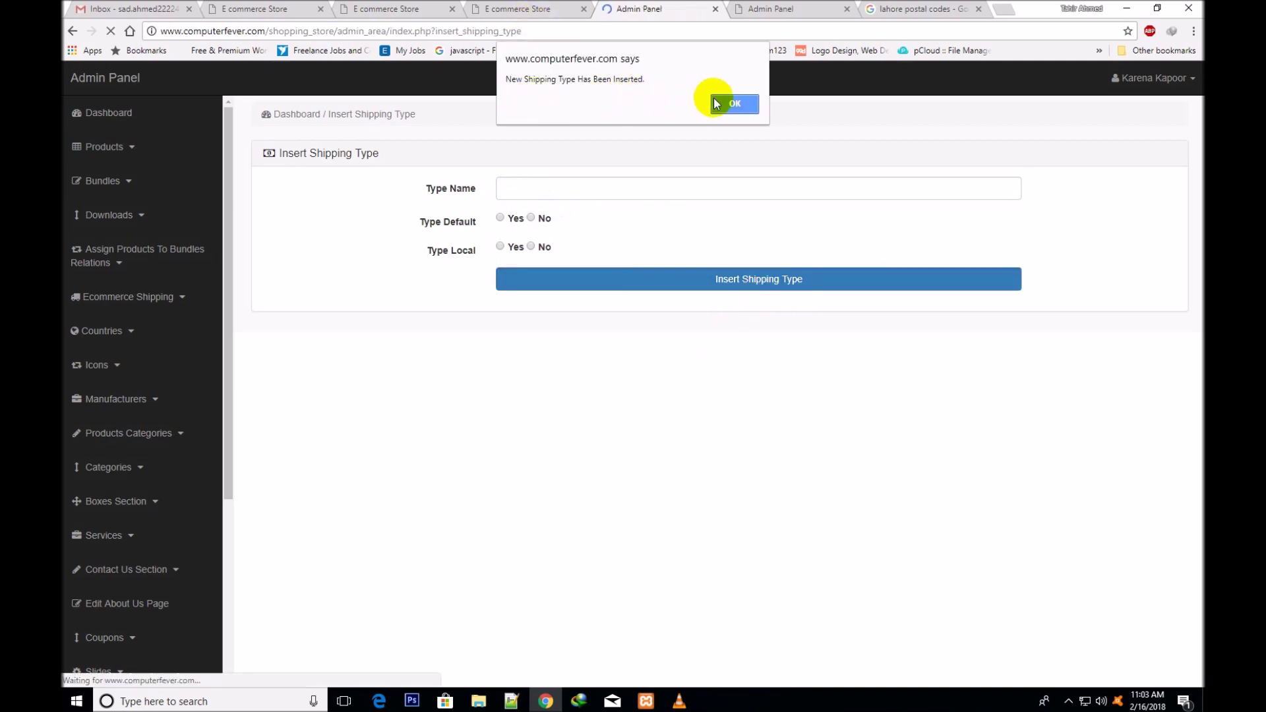
pyautogui.click(715, 104)
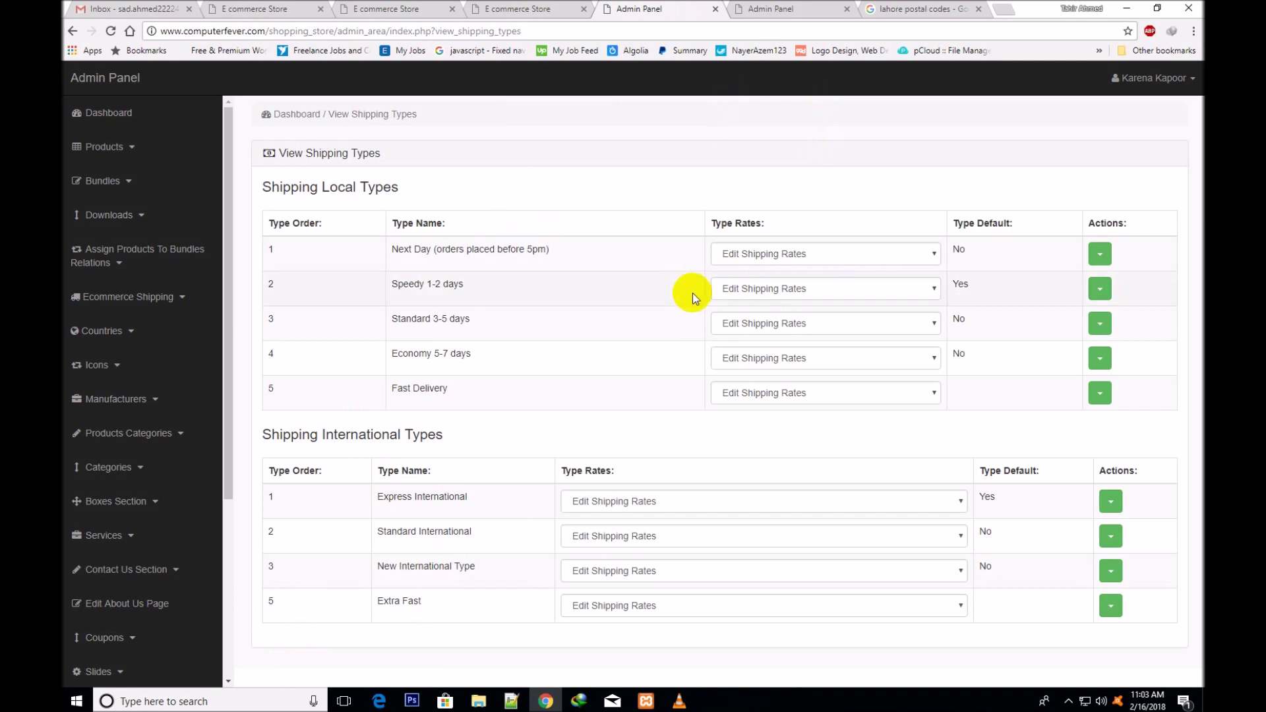
# Open a blank shipping type form, and refresh the shipping types list in the other admin tab
pyautogui.click(129, 360)
pyautogui.click(176, 300)
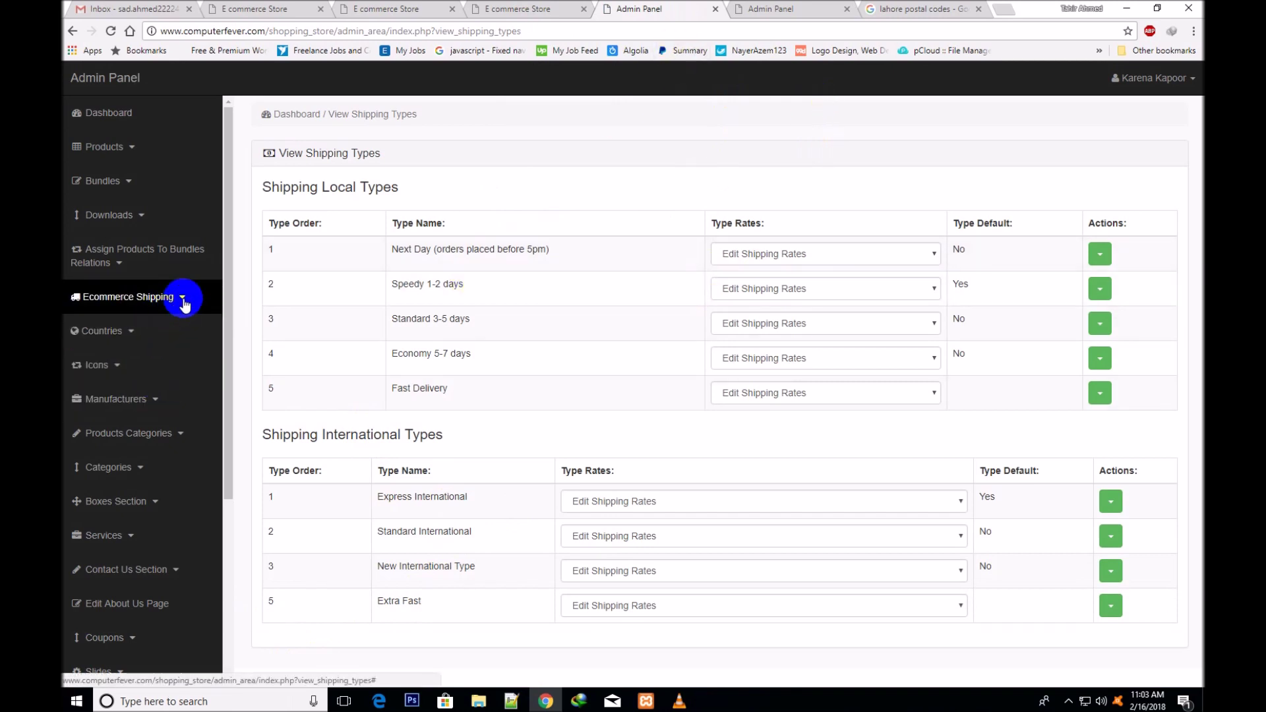
pyautogui.click(147, 389)
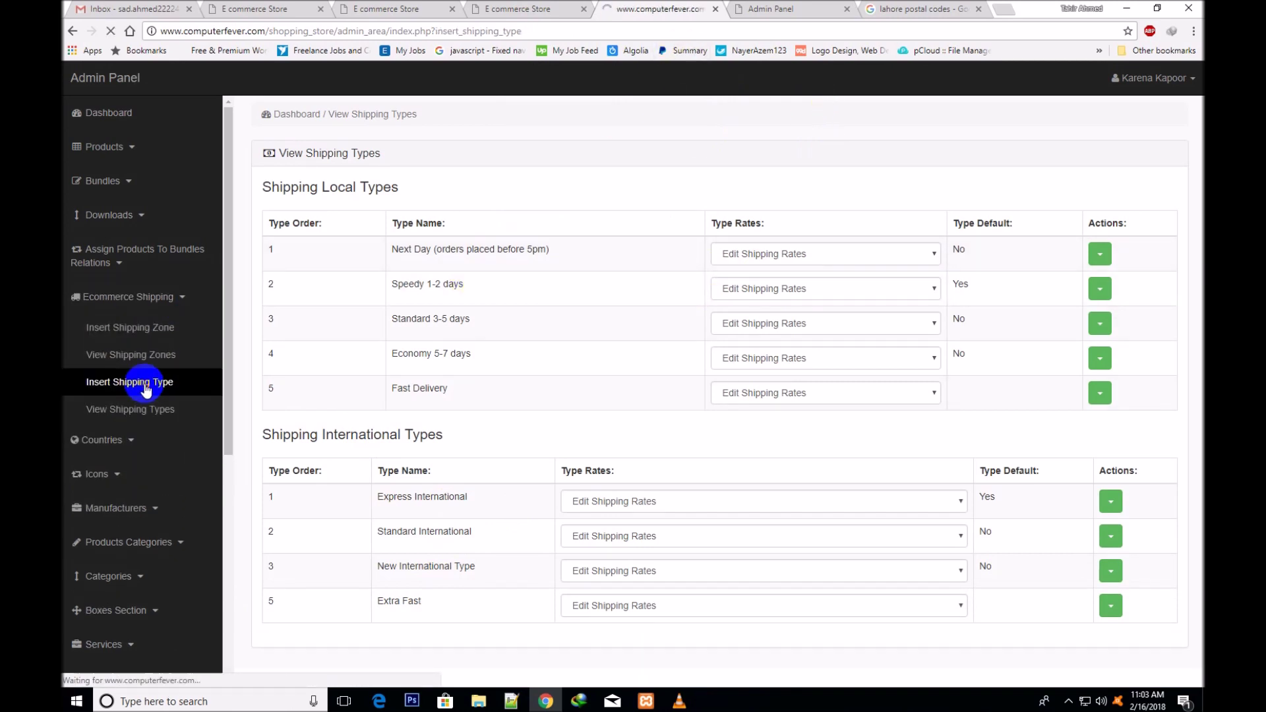
pyautogui.click(764, 9)
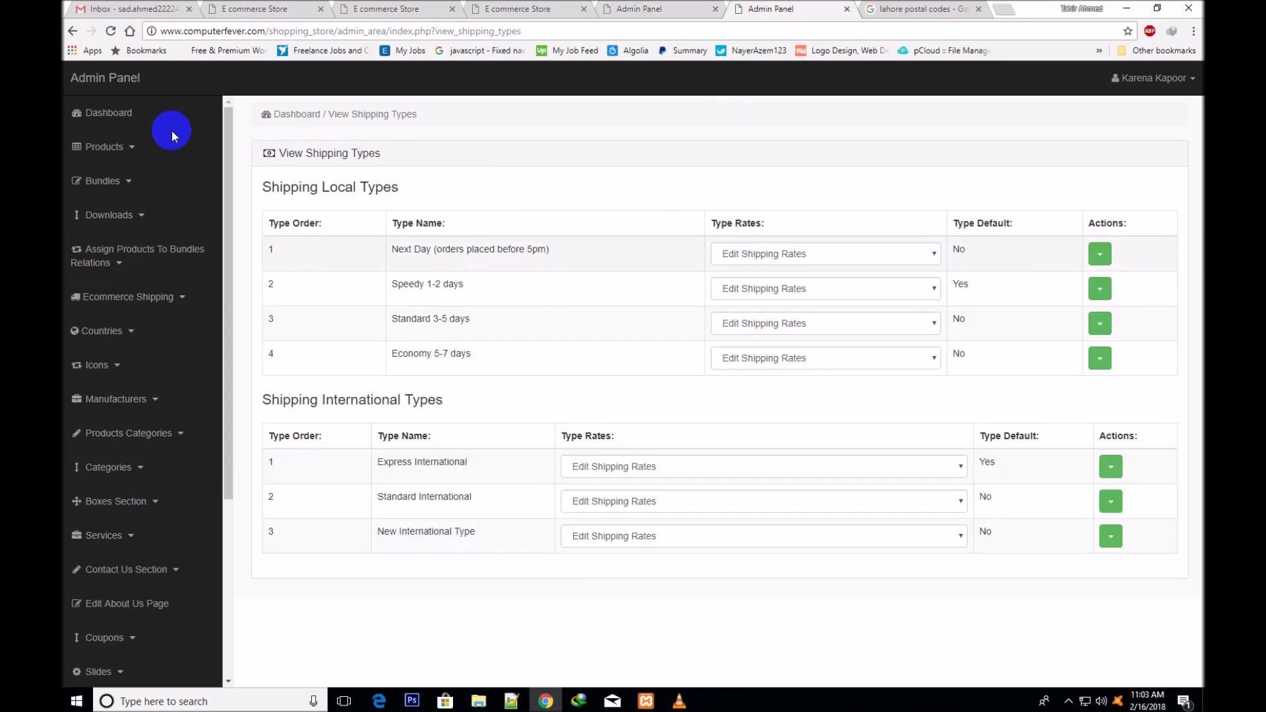
pyautogui.click(109, 31)
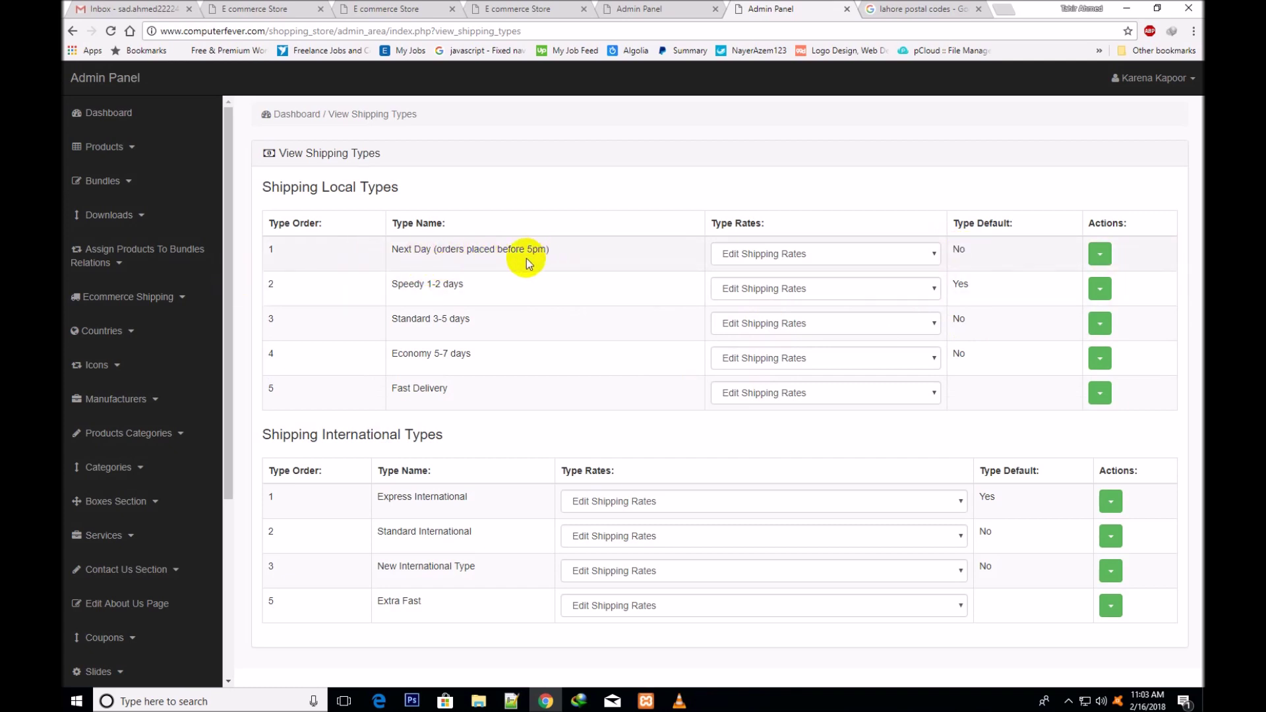
# Set Type Default to Yes for the Next Day (orders placed before 5pm) shipping type and save the update
pyautogui.click(1099, 254)
pyautogui.click(1096, 281)
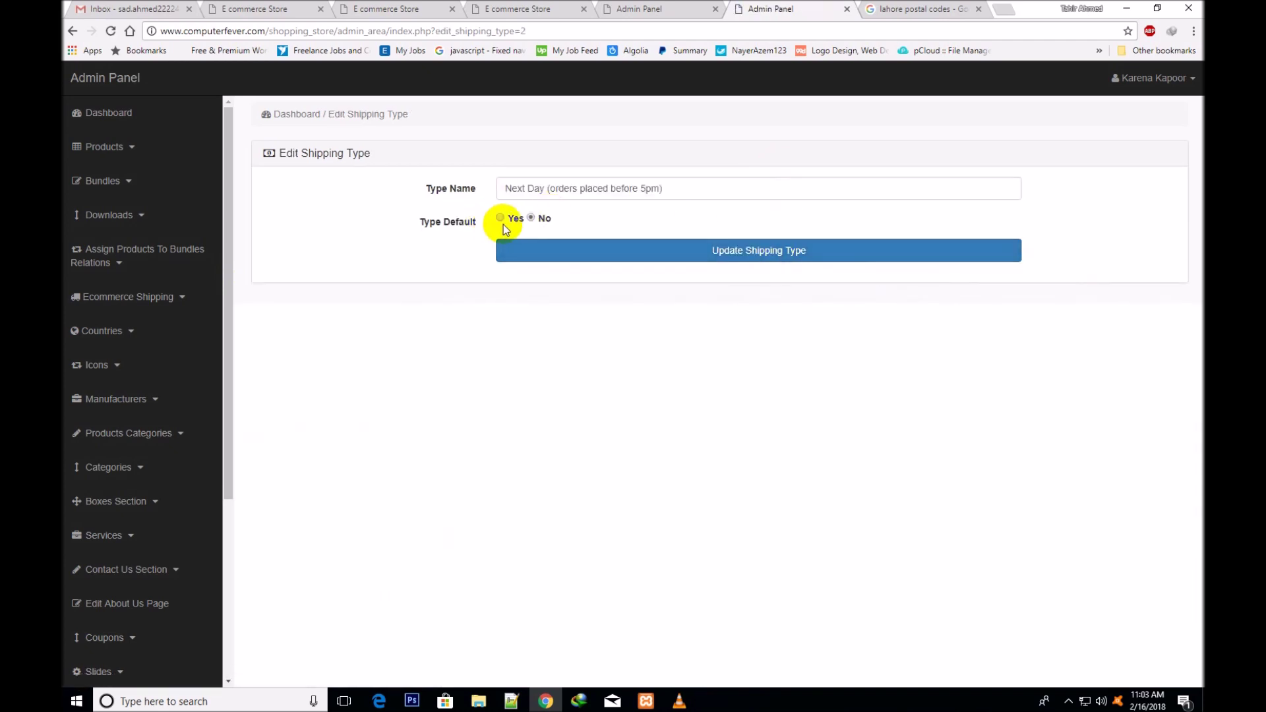
pyautogui.click(795, 256)
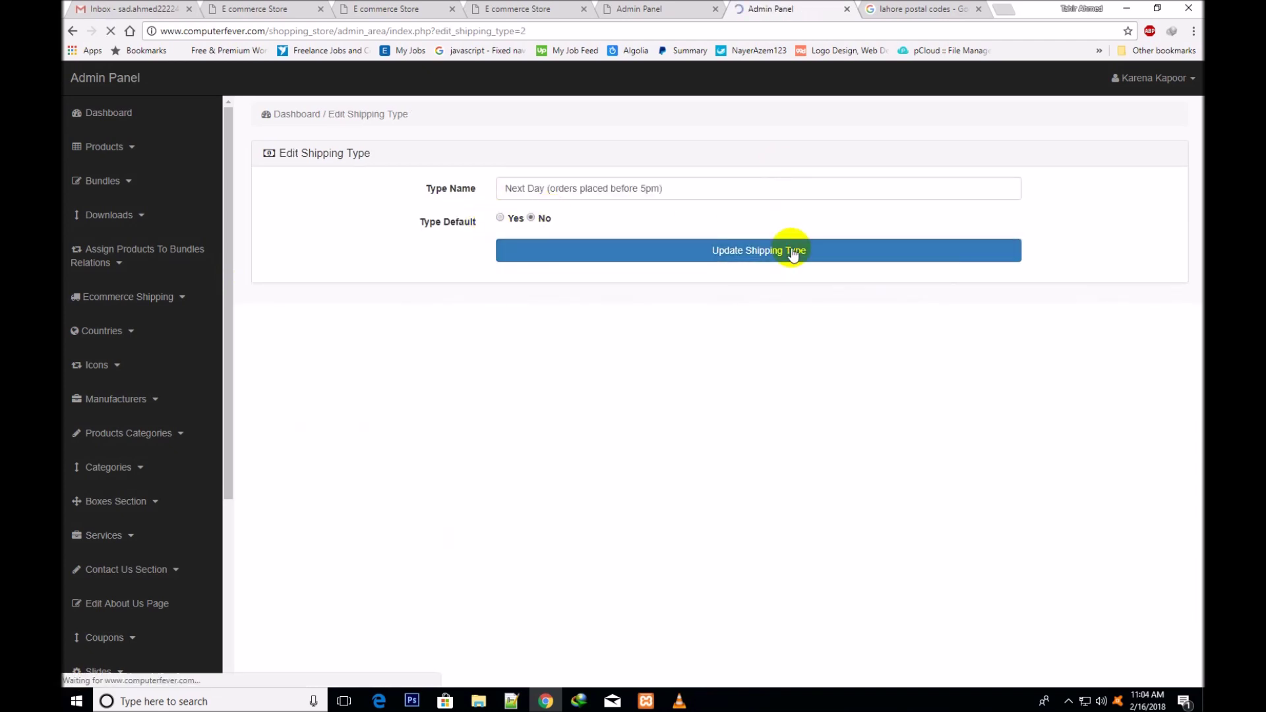
pyautogui.click(737, 103)
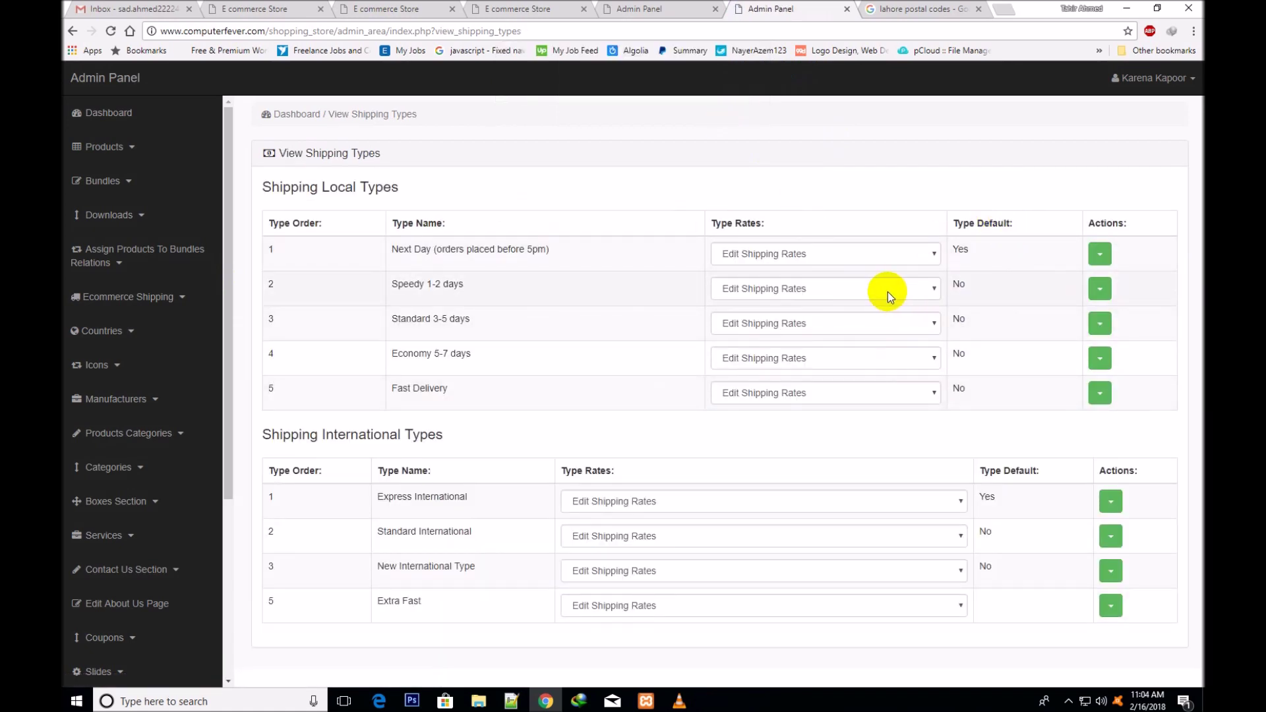
# Examine the zones offered under Edit Shipping Rates for the Next Day, Speedy and Standard local types
pyautogui.click(933, 252)
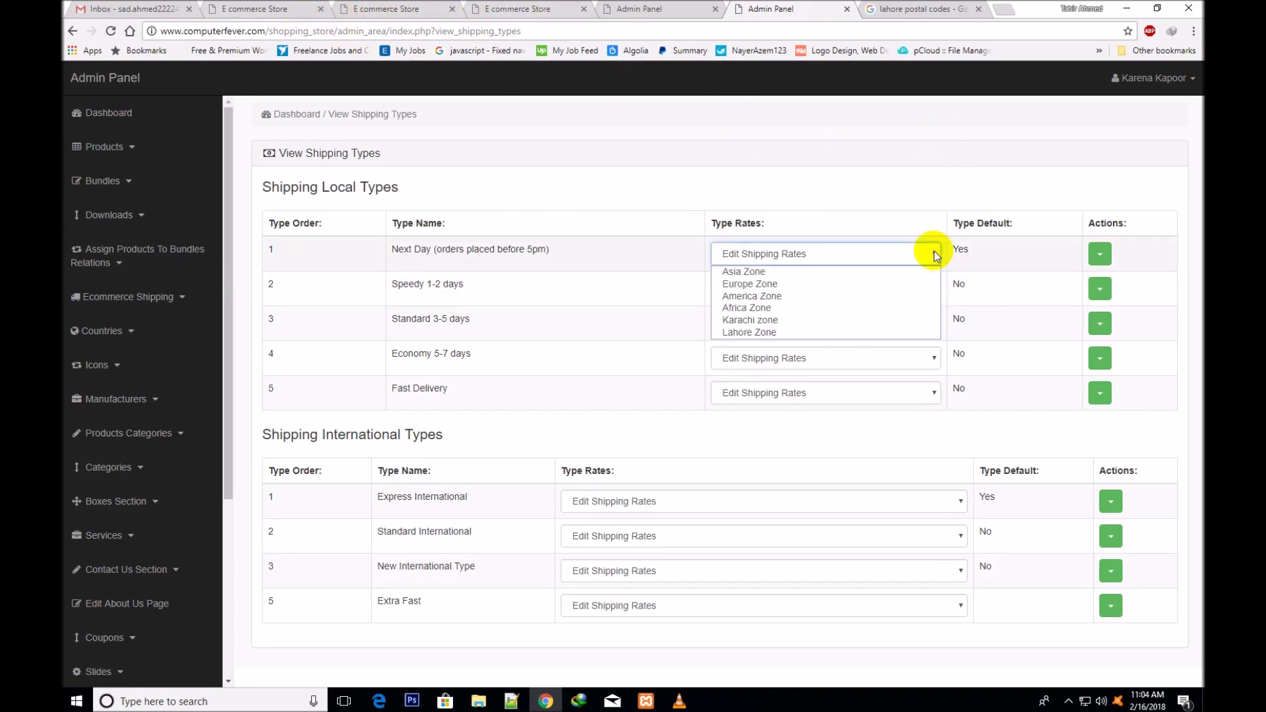
pyautogui.click(866, 178)
pyautogui.click(932, 290)
pyautogui.click(931, 290)
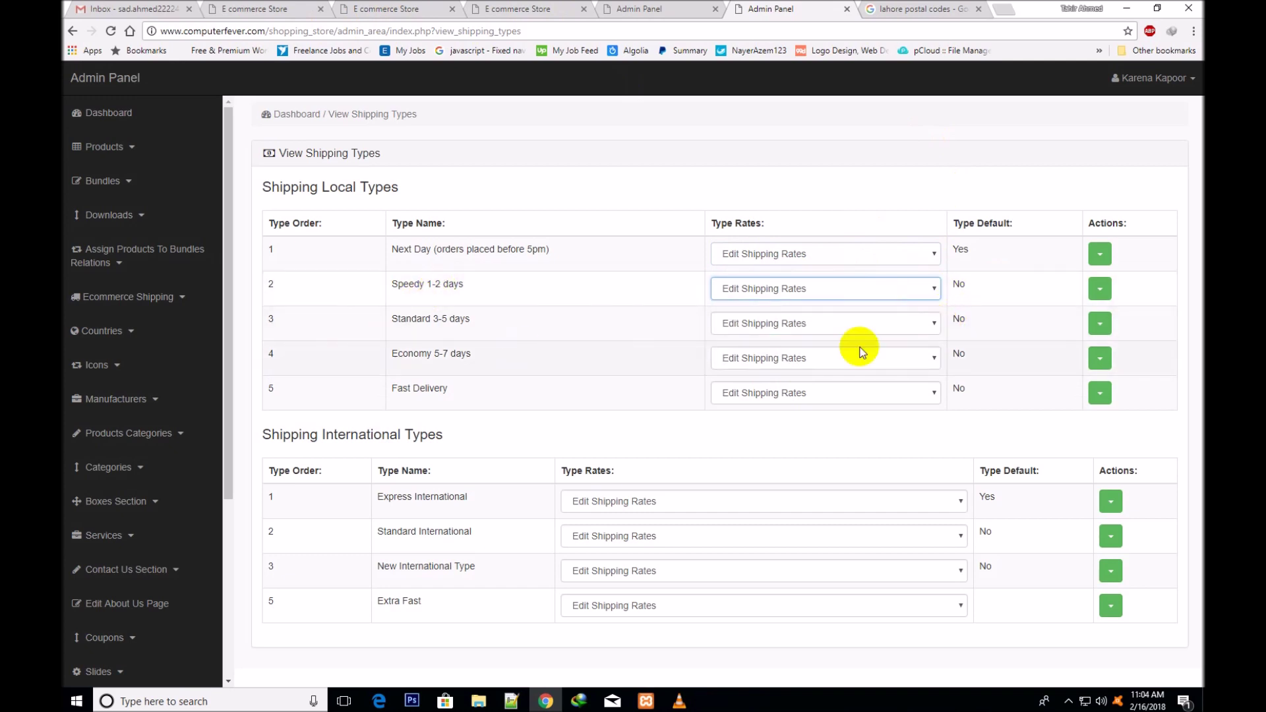
pyautogui.click(923, 325)
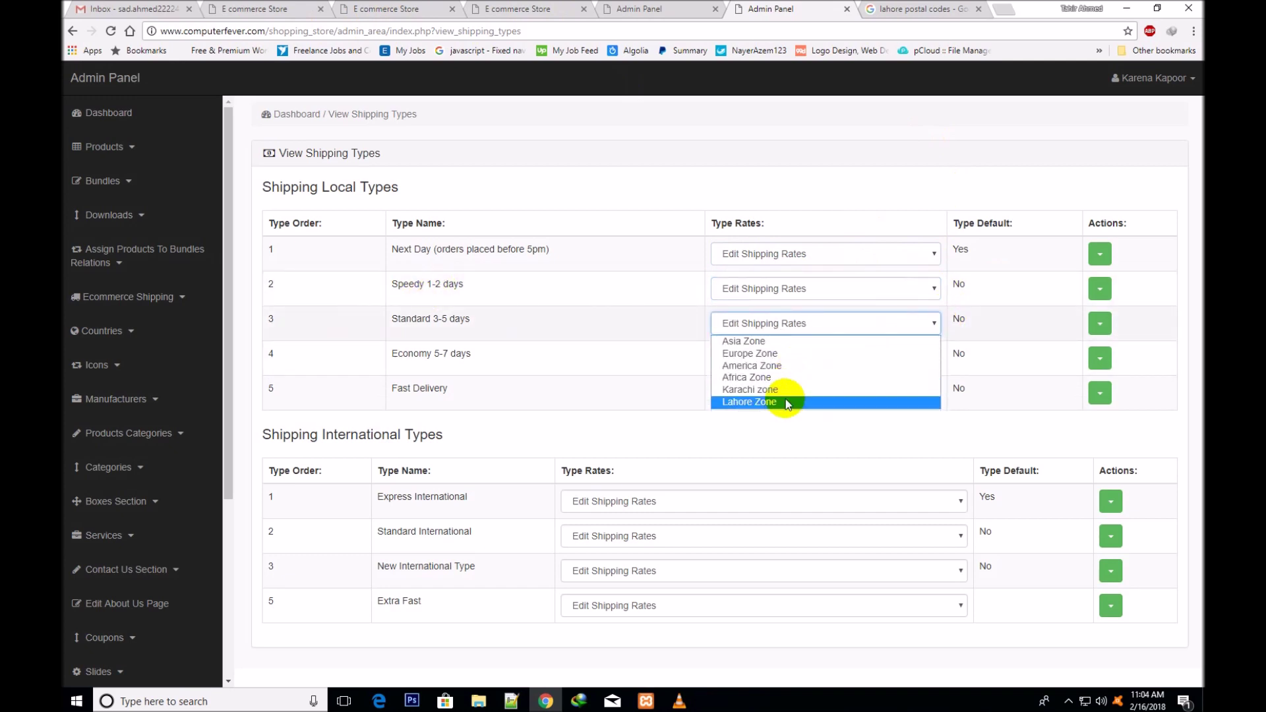
pyautogui.click(816, 185)
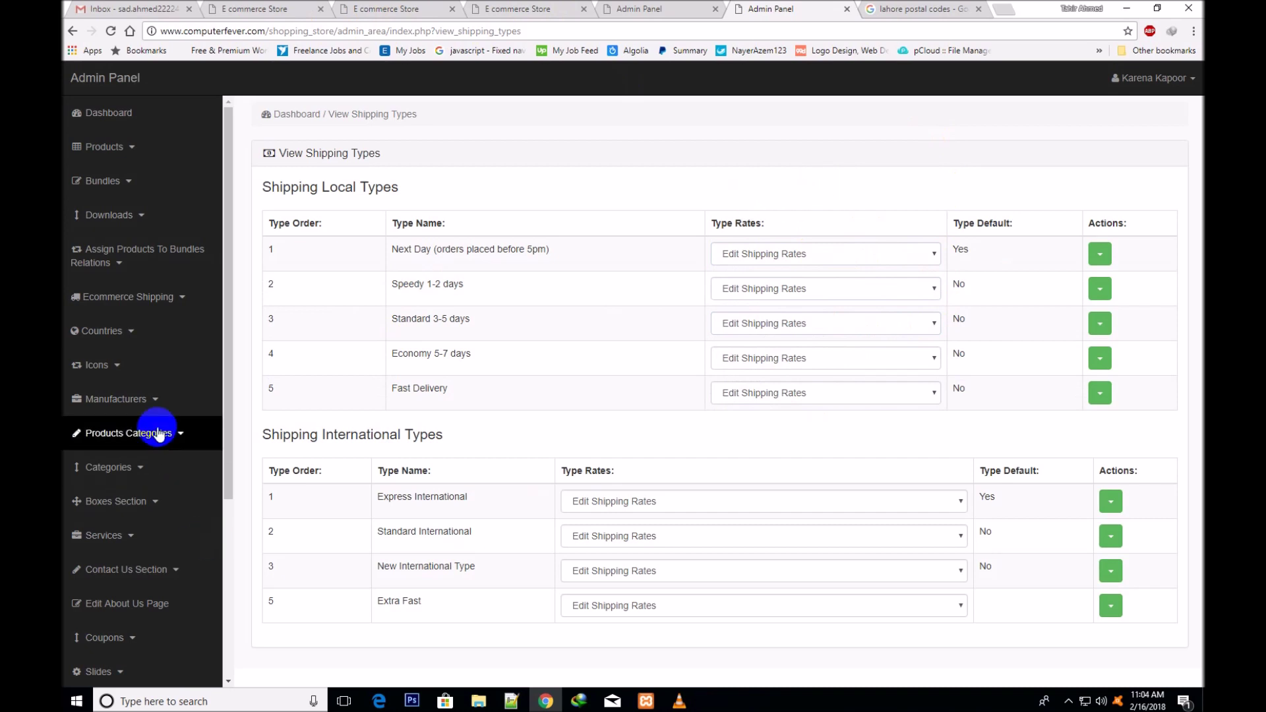
# Open the Insert Shipping Zone and View Shipping Zones pages, each in a new tab
pyautogui.click(179, 298)
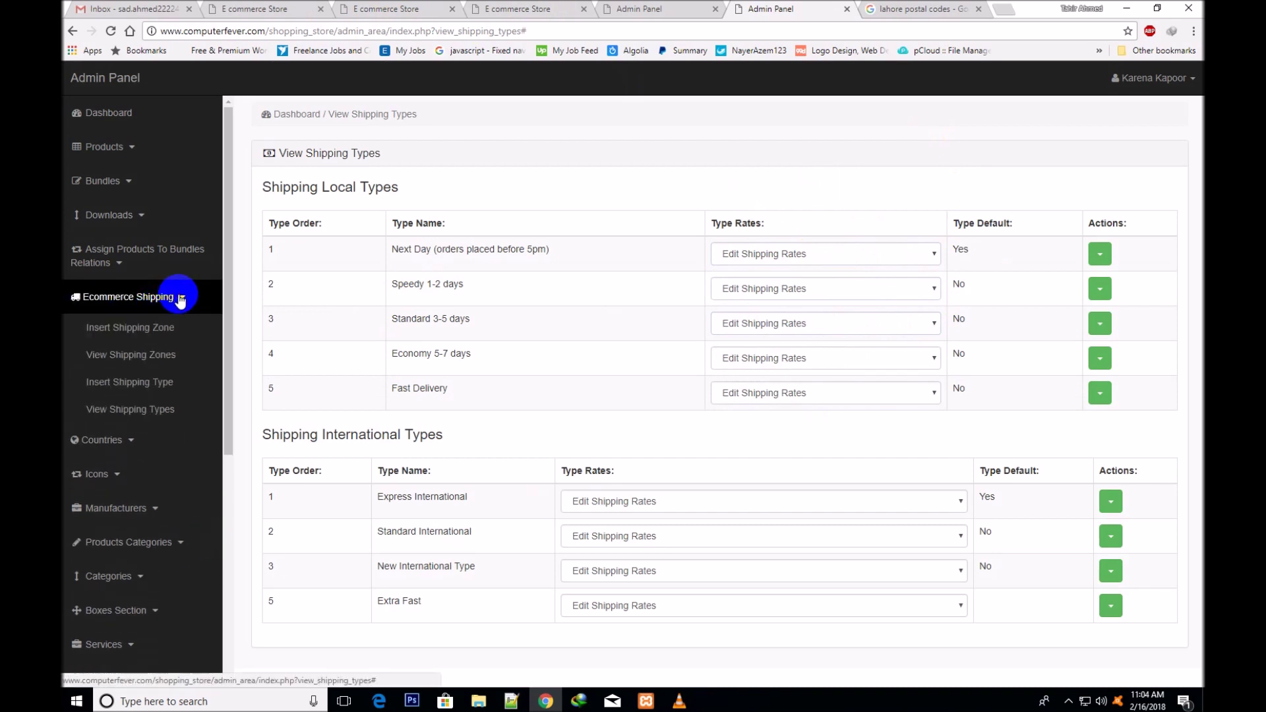
pyautogui.rightClick(160, 340)
pyautogui.click(193, 348)
pyautogui.click(813, 6)
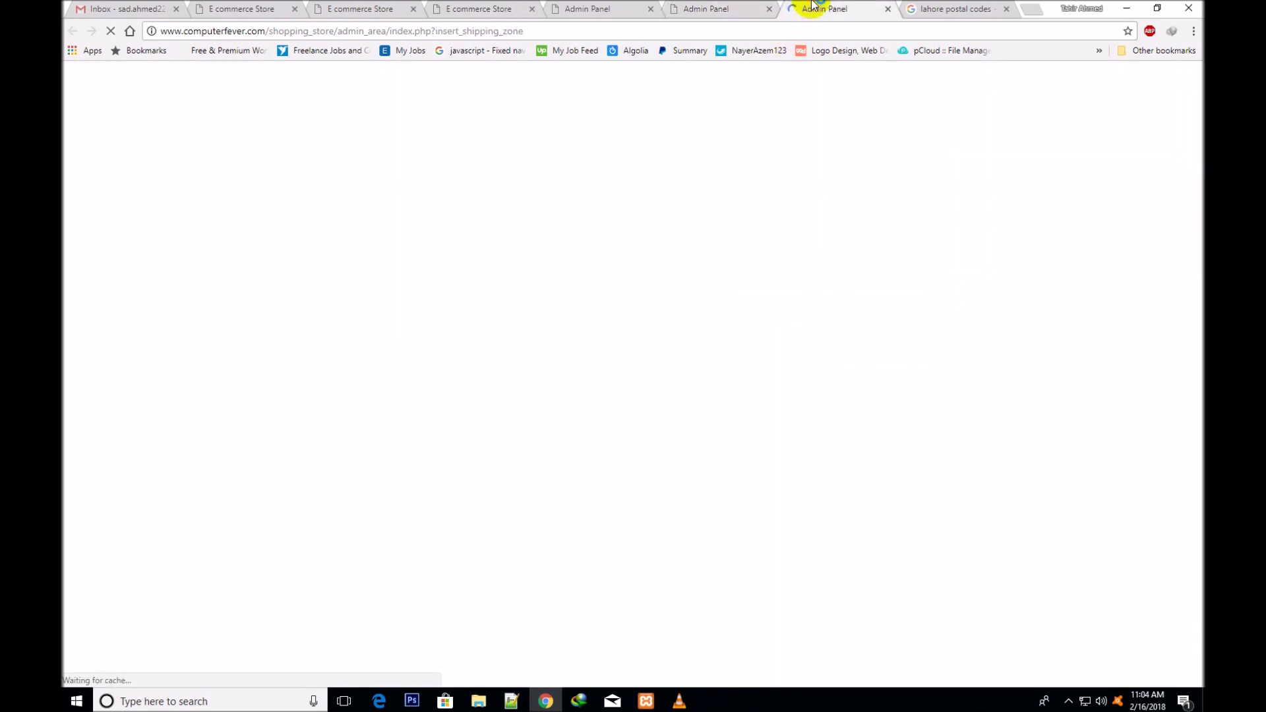
pyautogui.click(171, 311)
pyautogui.click(175, 302)
pyautogui.rightClick(148, 356)
pyautogui.click(180, 364)
pyautogui.click(863, 7)
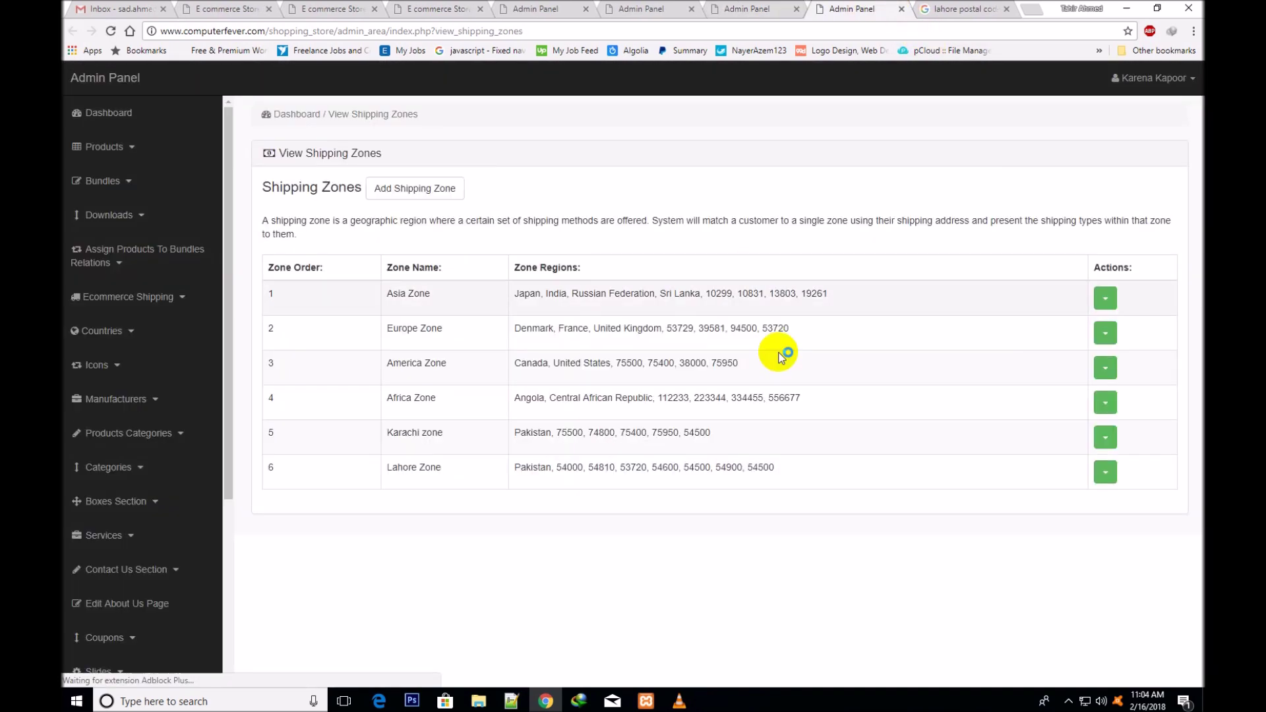
# From the shipping types list, open the Lahore Zone shipping rates of the Next Day type
pyautogui.click(623, 6)
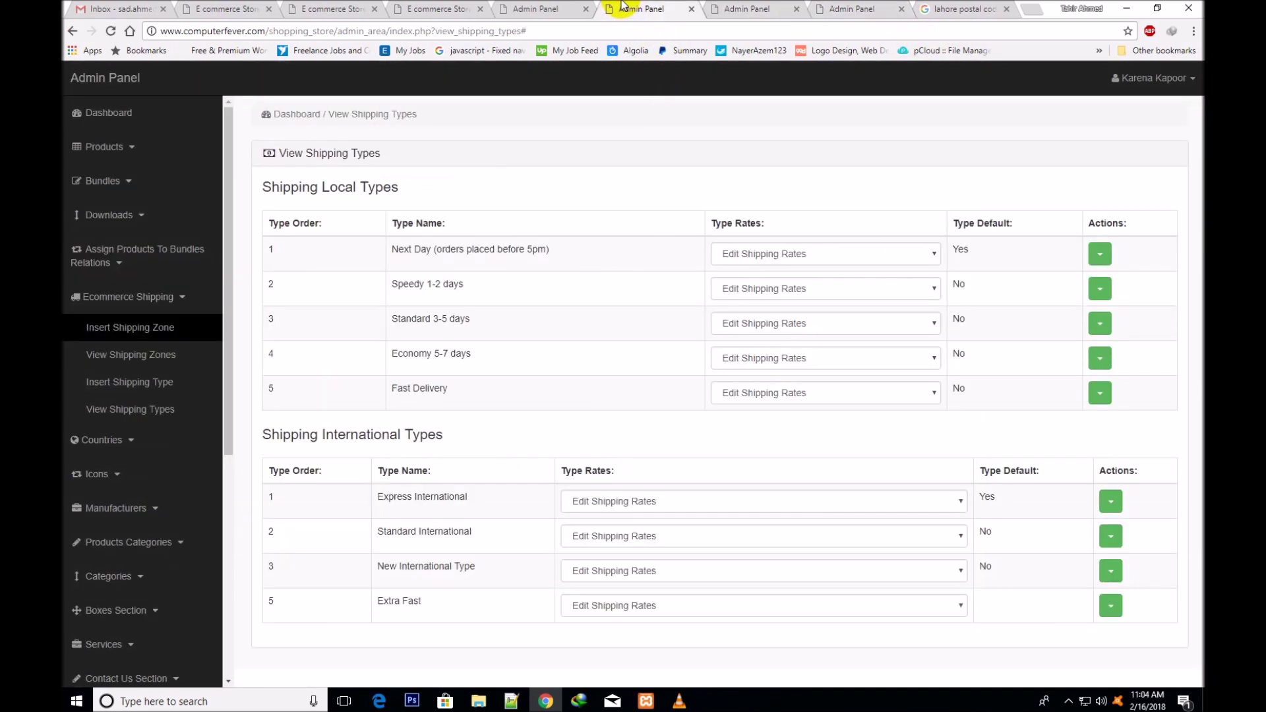
pyautogui.click(932, 258)
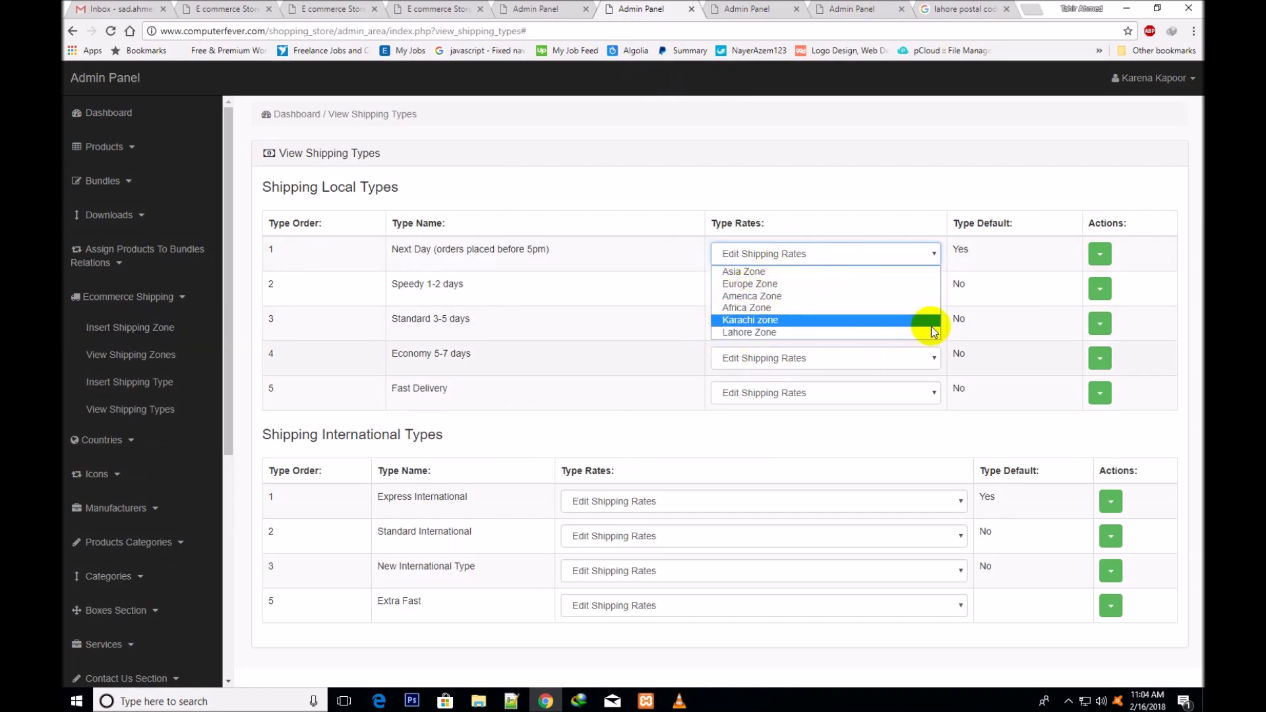
pyautogui.click(762, 331)
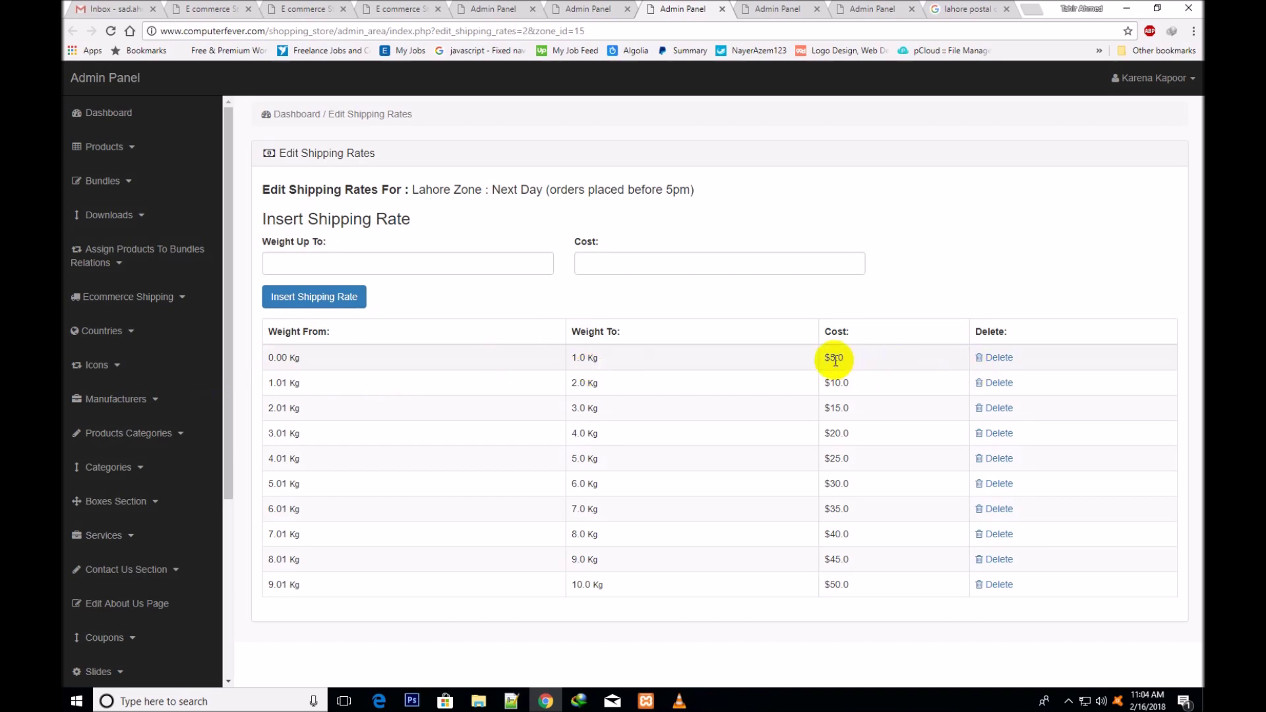
# Delete the lowest shipping rate and insert one for weight up to 1 kg at a cost of 5
pyautogui.click(997, 358)
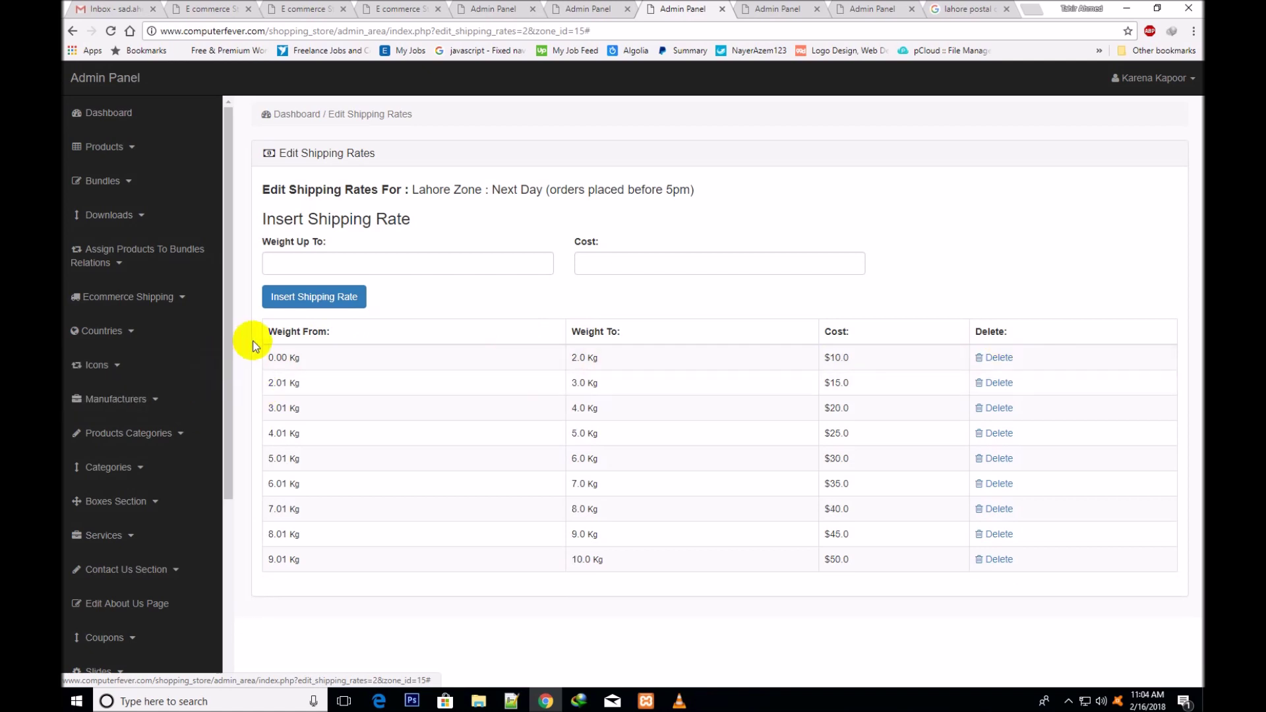
pyautogui.click(193, 283)
pyautogui.click(312, 263)
pyautogui.write('1')
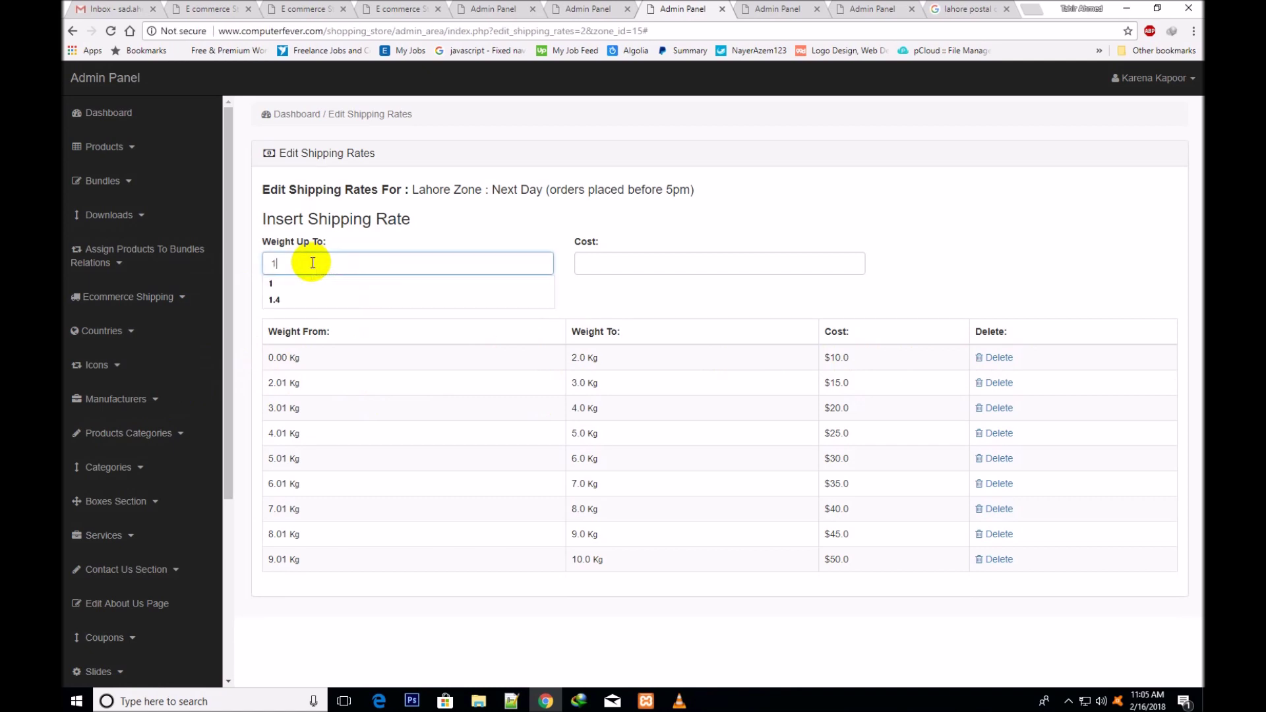
pyautogui.click(438, 282)
pyautogui.click(607, 265)
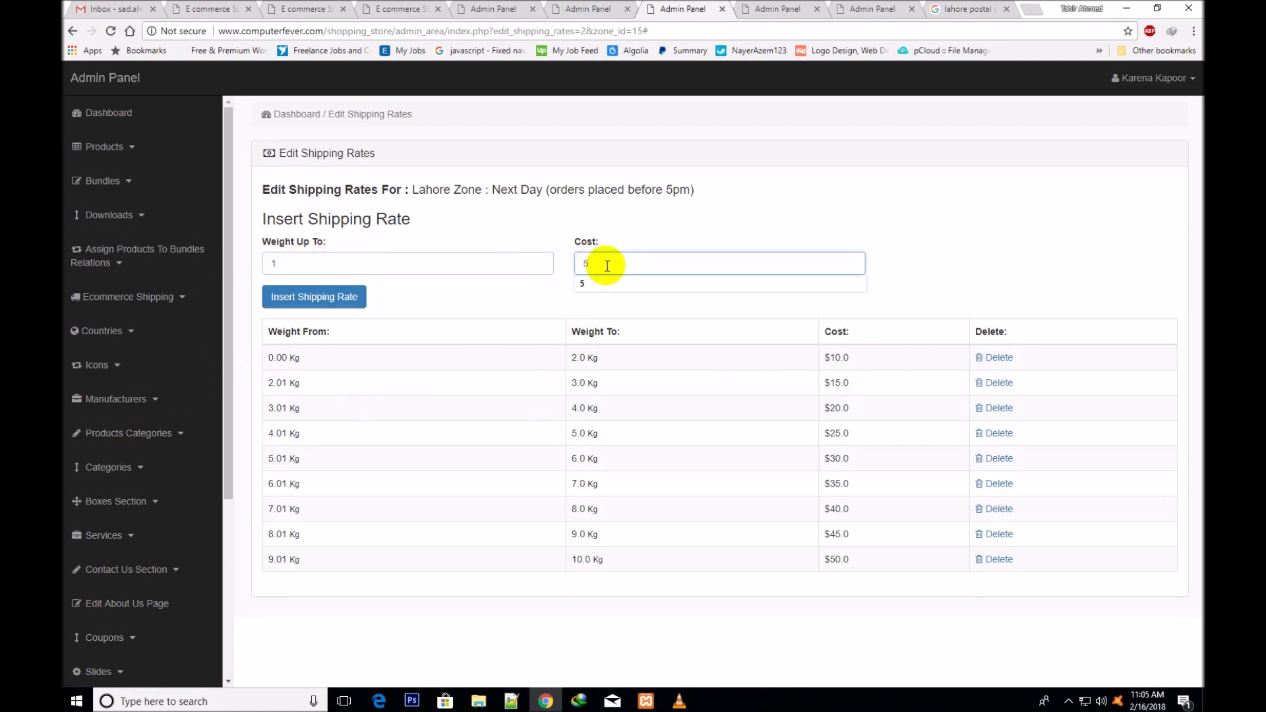
pyautogui.click(334, 301)
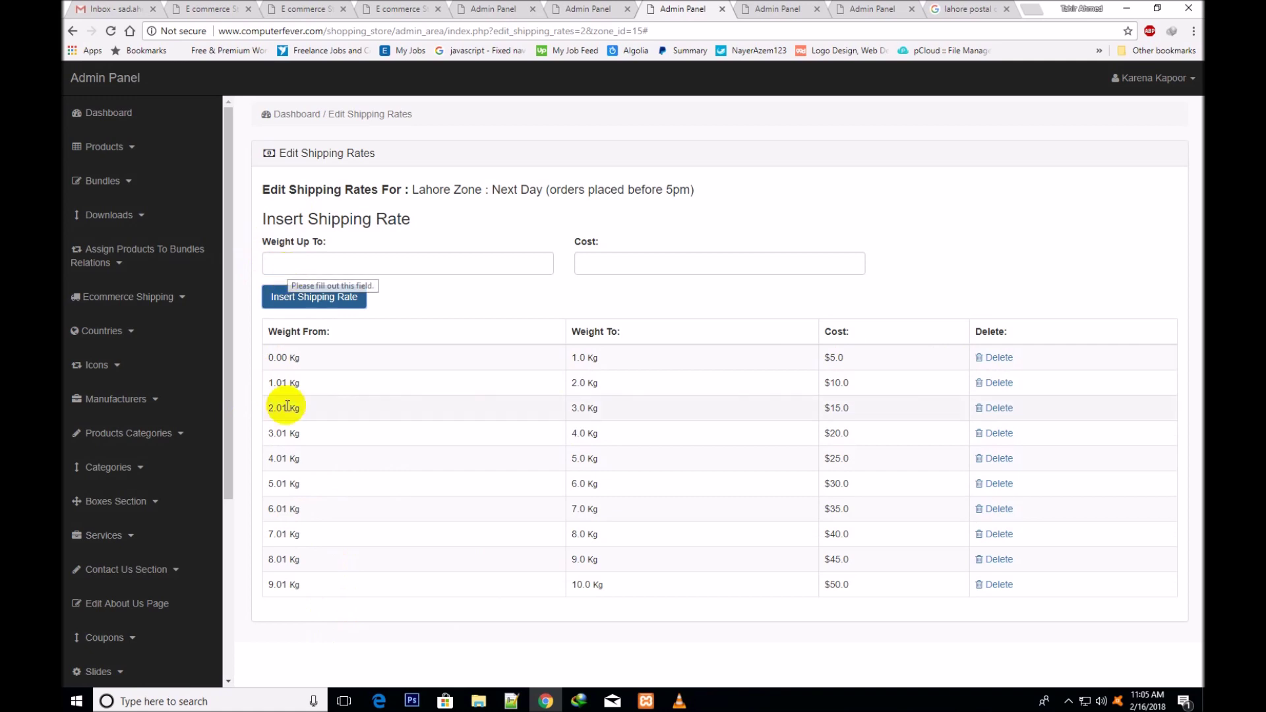
# Replace the 1 kg rate with one for weight up to 1.5 kg costing 5, and return to the shipping types list
pyautogui.click(351, 264)
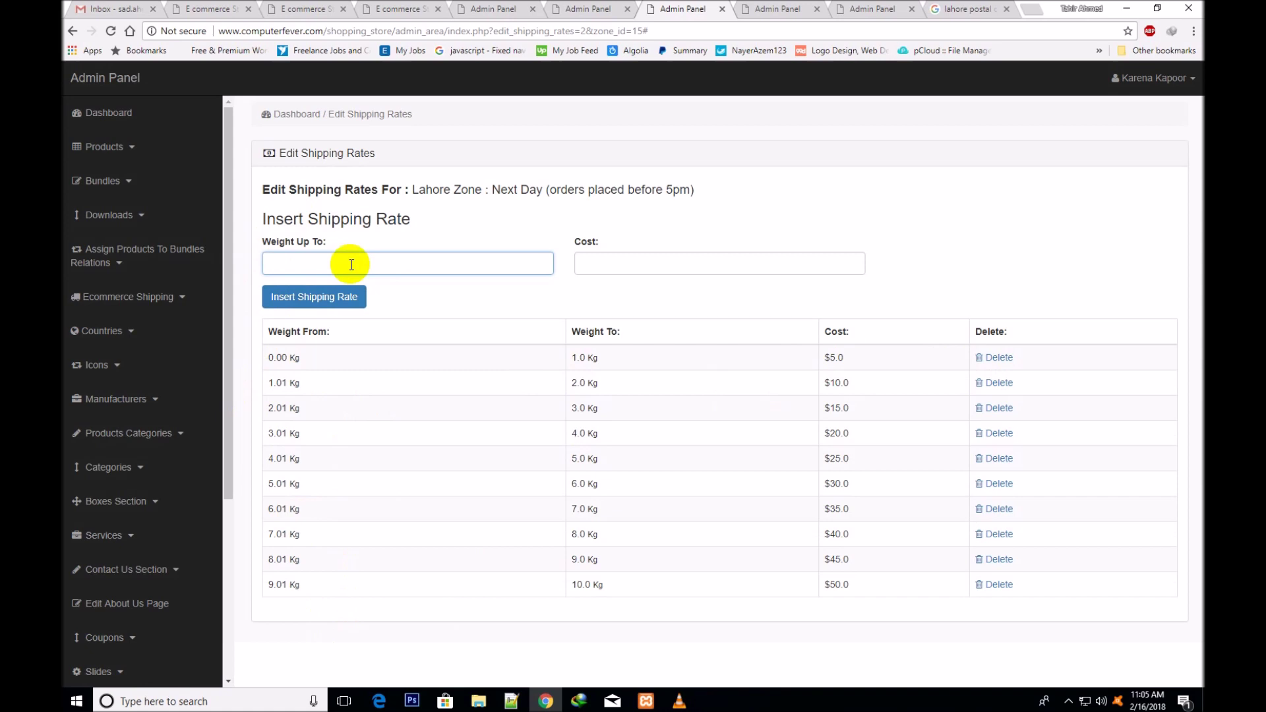
pyautogui.click(991, 359)
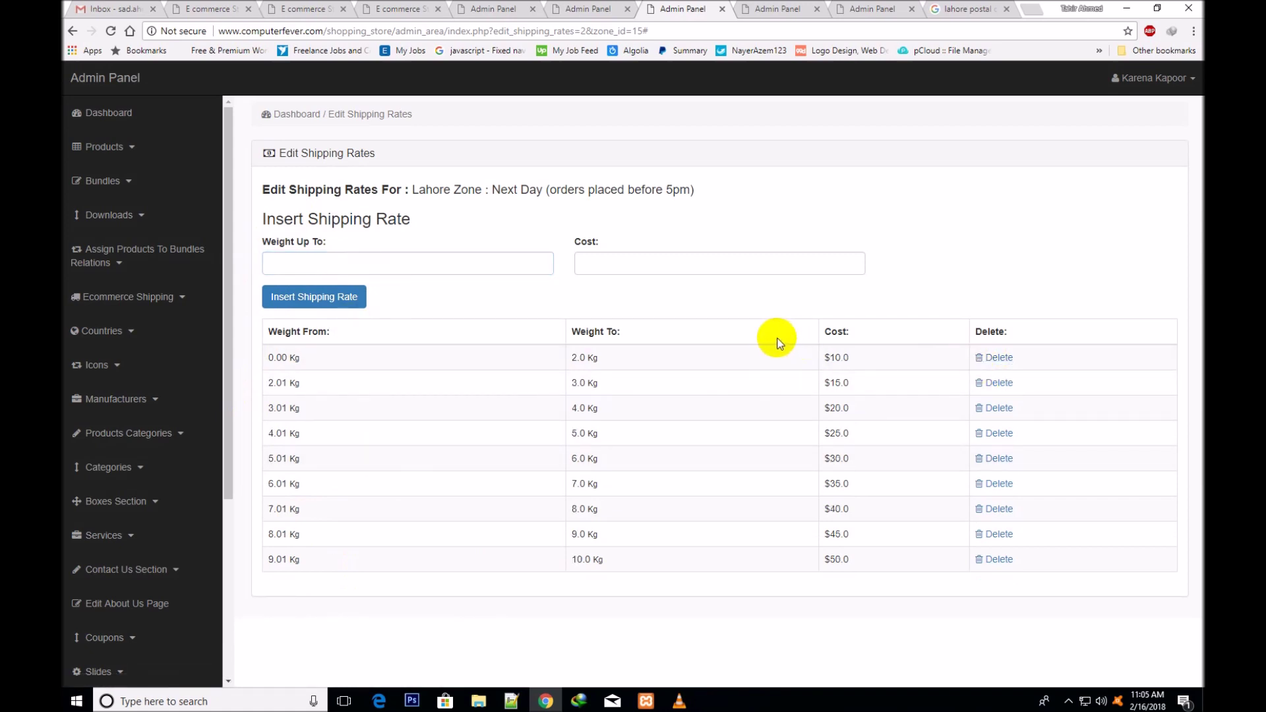
pyautogui.click(293, 265)
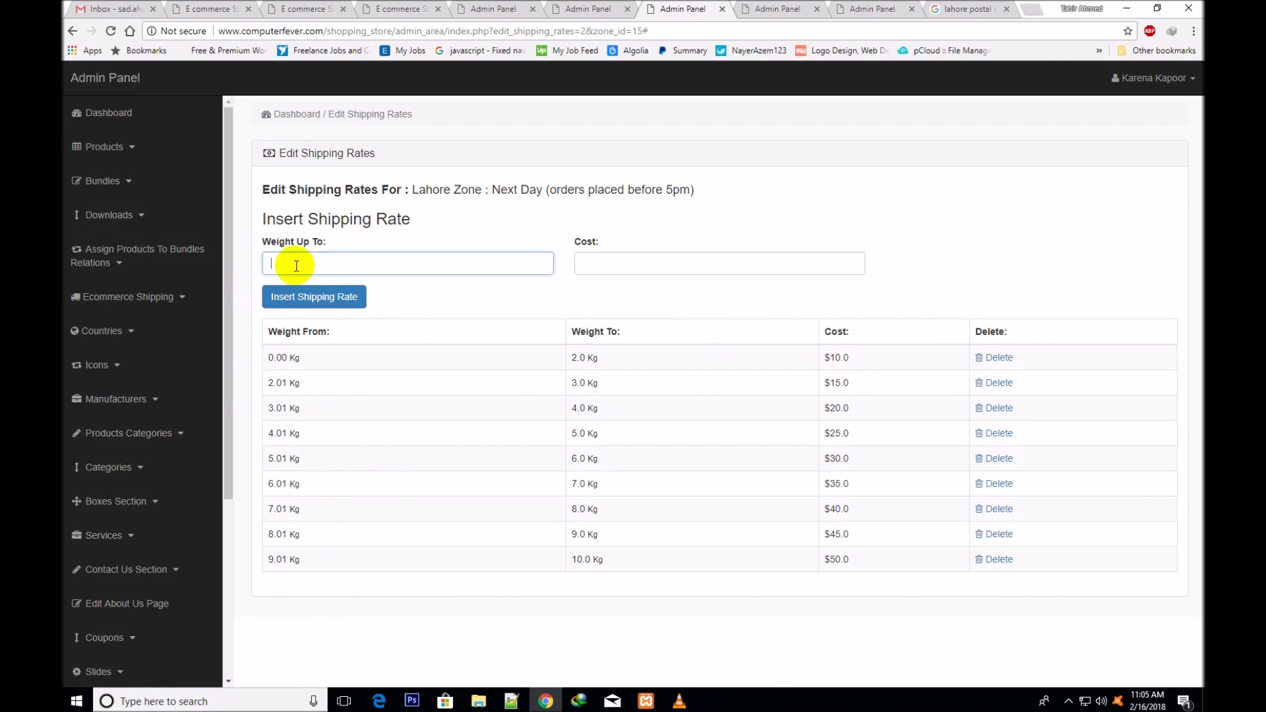
pyautogui.write('1.5')
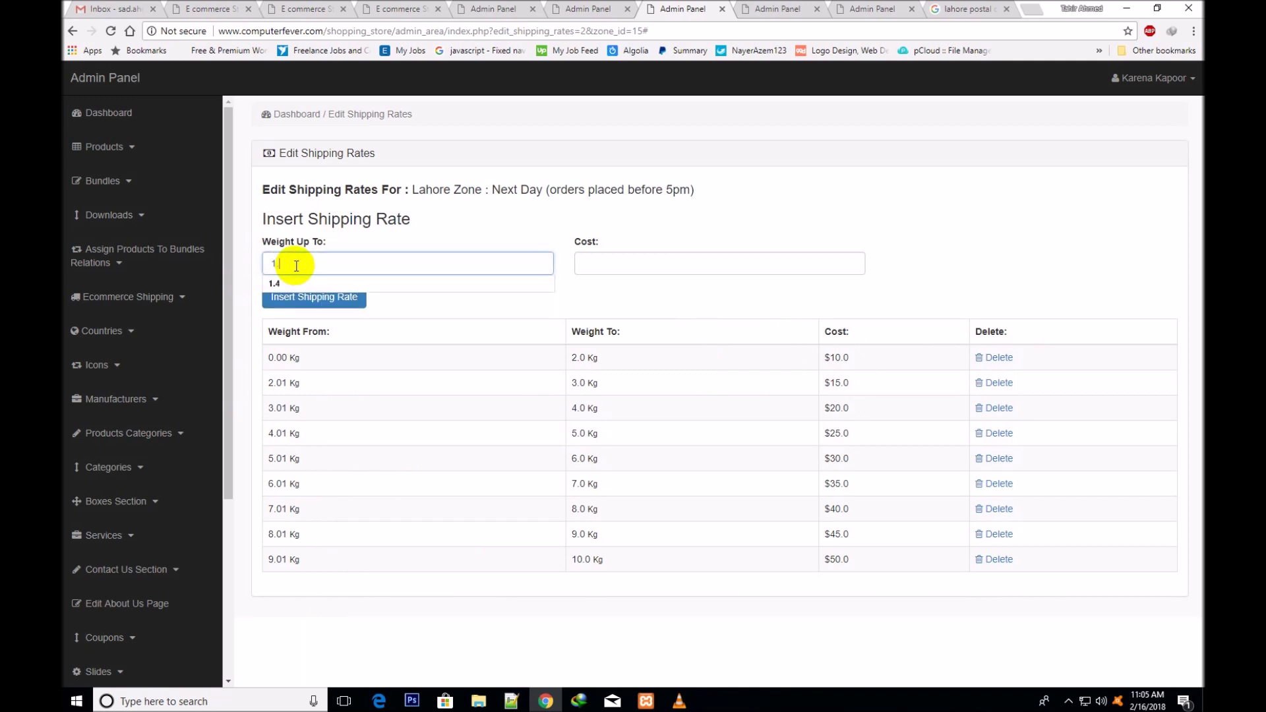
pyautogui.click(615, 264)
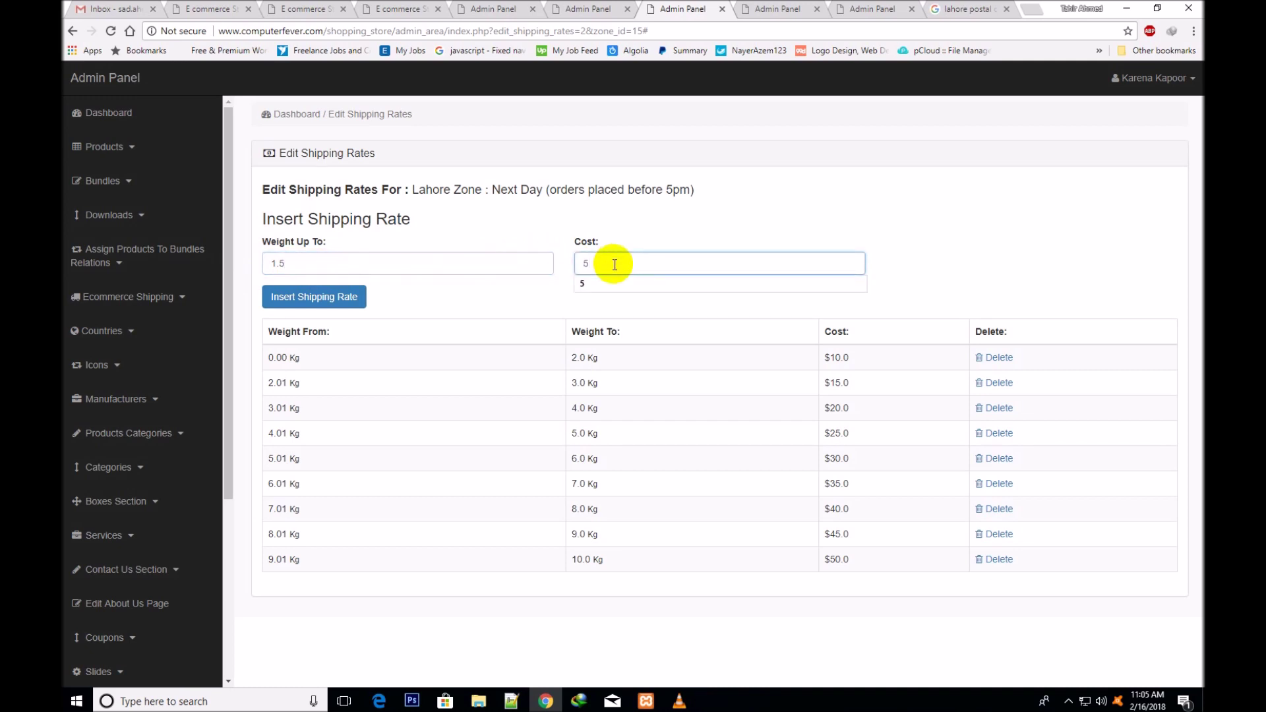
pyautogui.click(315, 297)
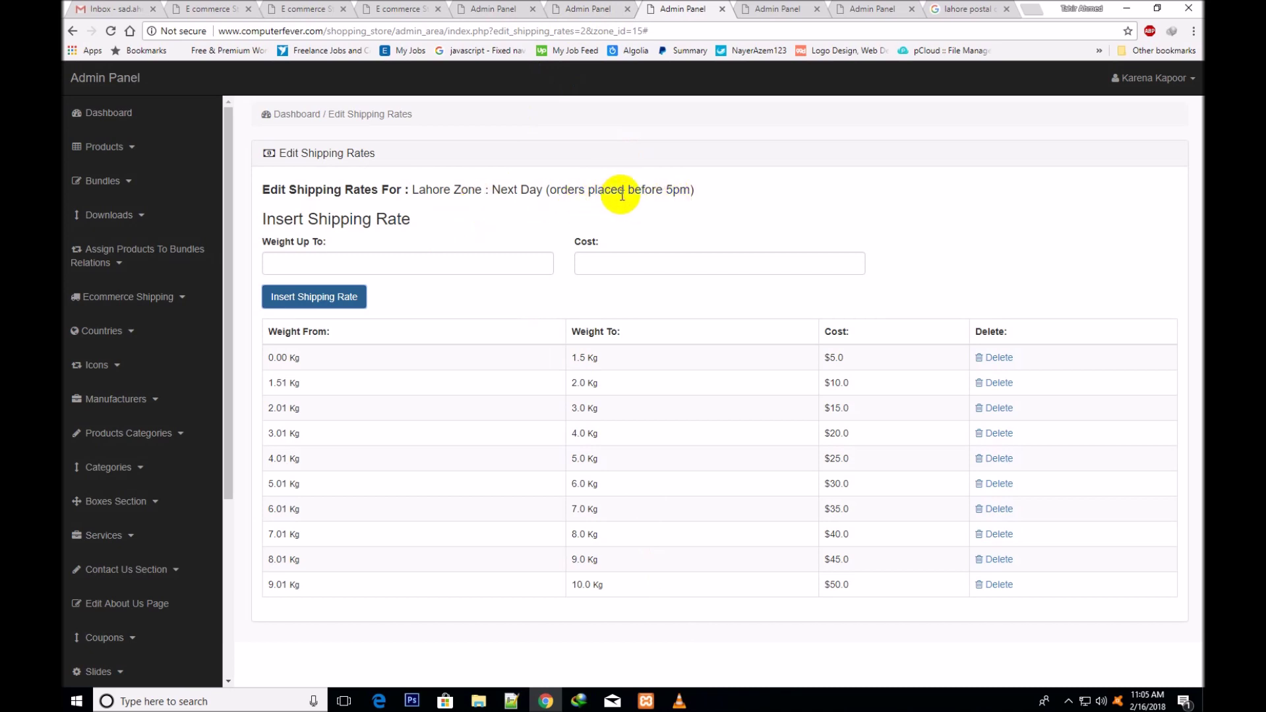
pyautogui.click(584, 11)
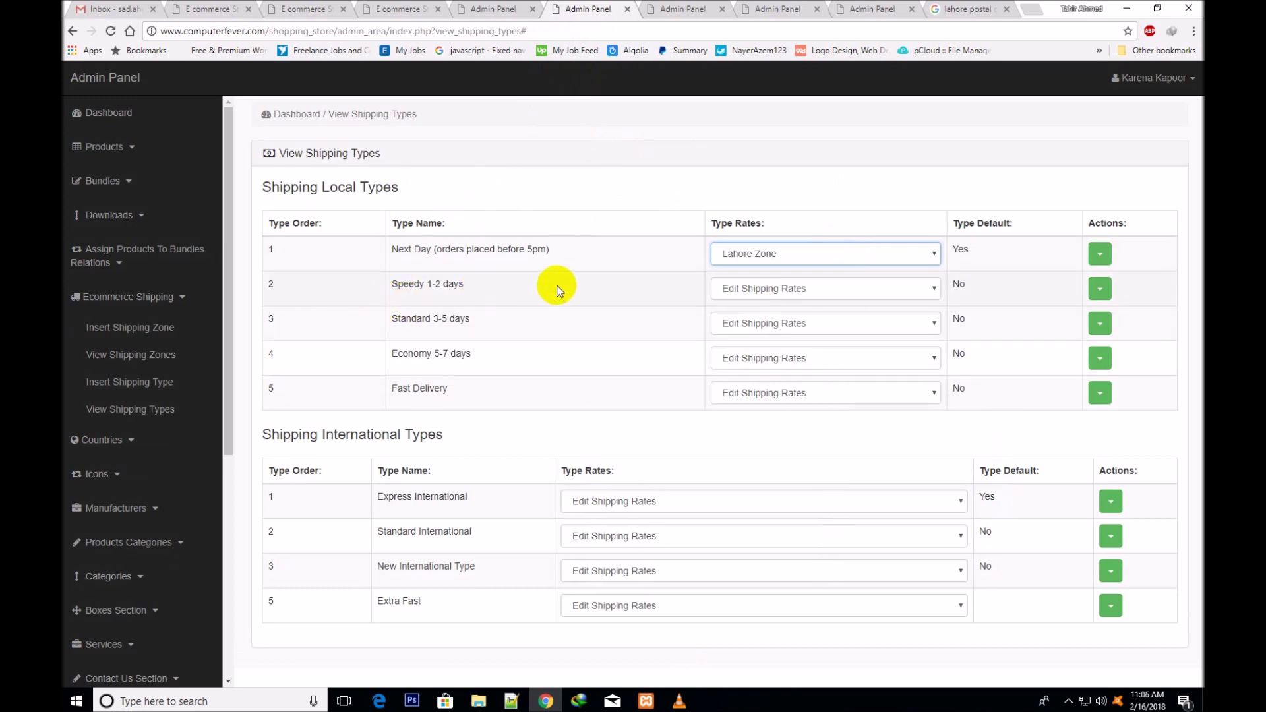
# Open the Lahore Zone shipping rates of the Speedy 1-2 days type, review them, and close that page
pyautogui.click(934, 291)
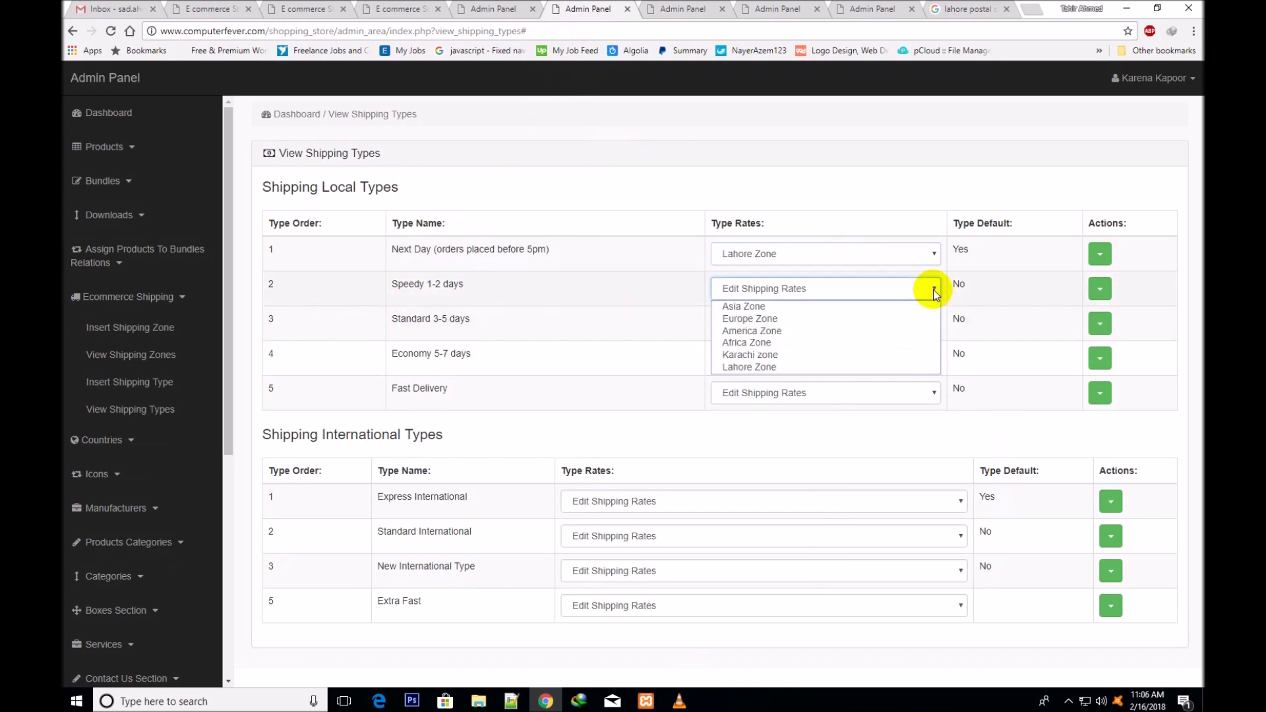
pyautogui.click(748, 367)
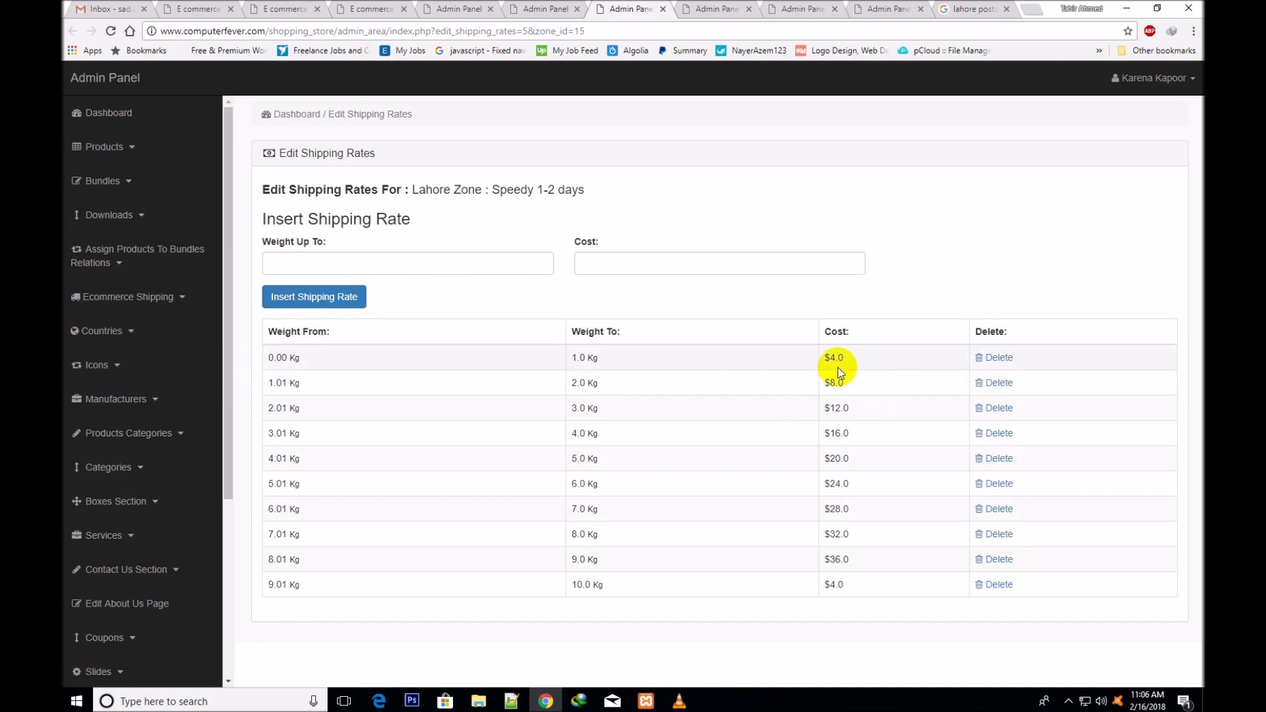
pyautogui.click(295, 272)
pyautogui.click(619, 266)
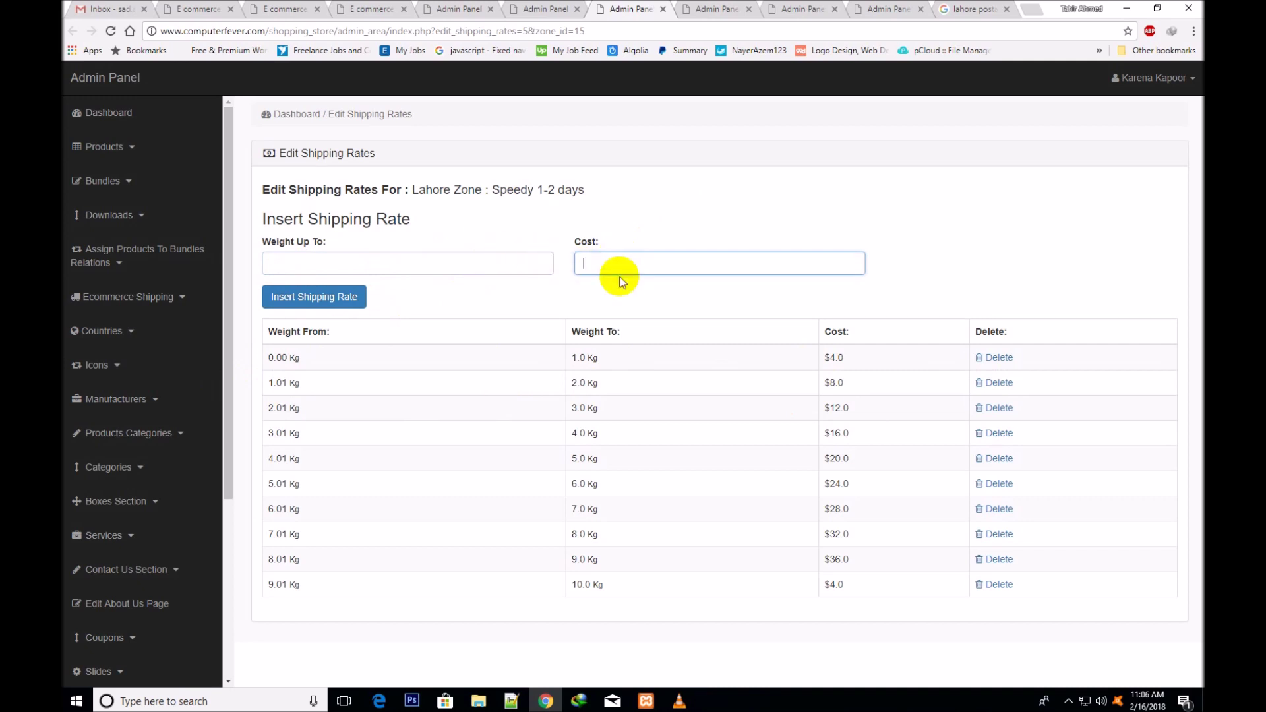
pyautogui.click(663, 9)
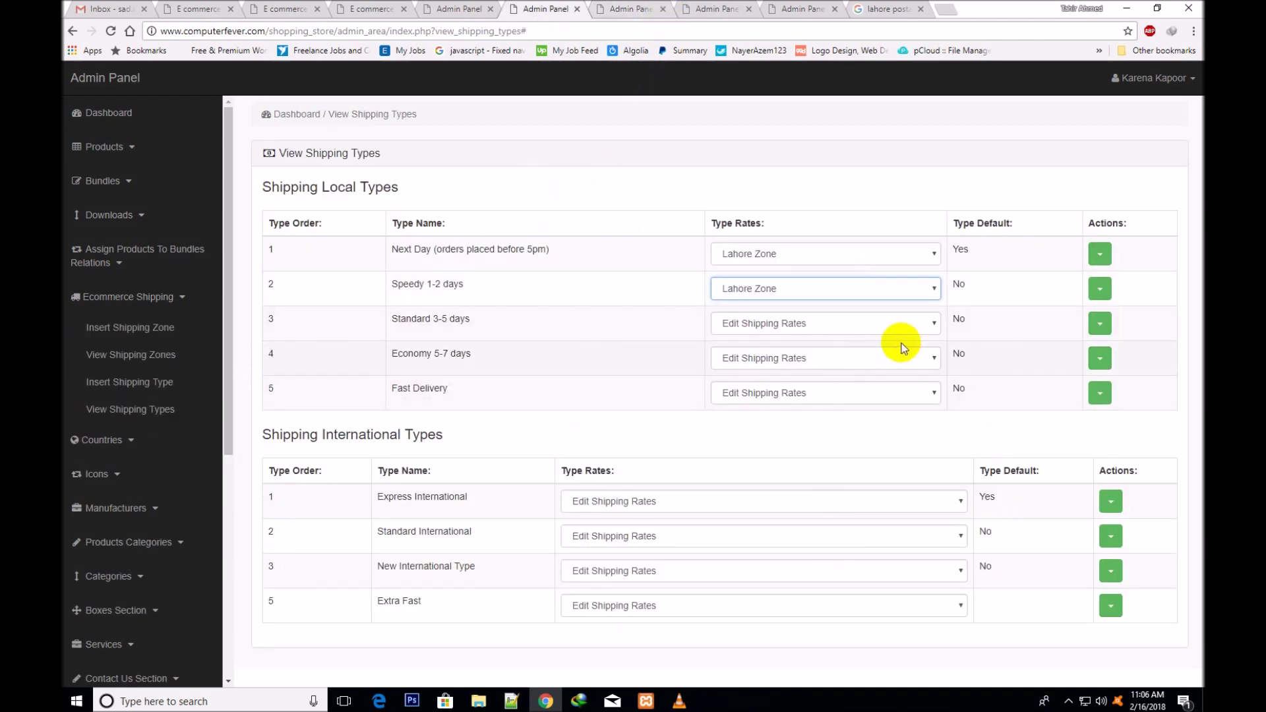
# Open the Lahore Zone shipping rates of the Standard 3-5 days type, review them, and close that page
pyautogui.click(933, 323)
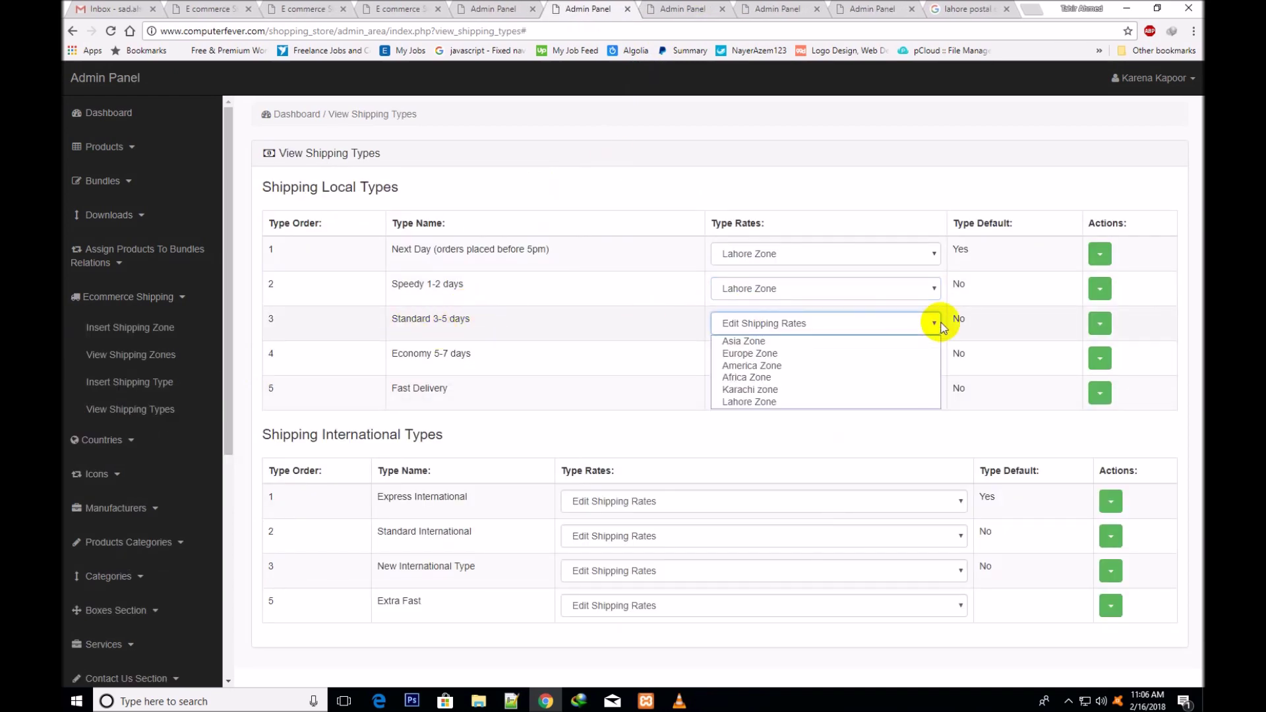
pyautogui.click(756, 401)
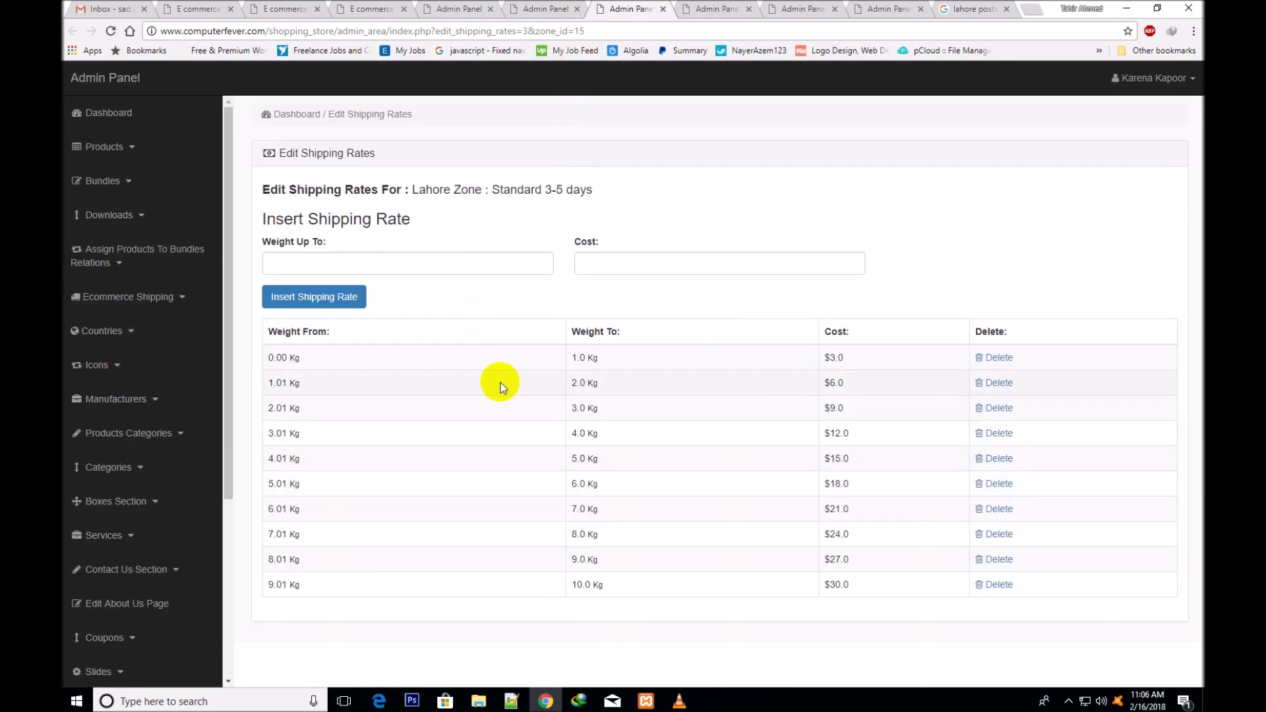
pyautogui.moveTo(597, 189); pyautogui.dragTo(491, 190)
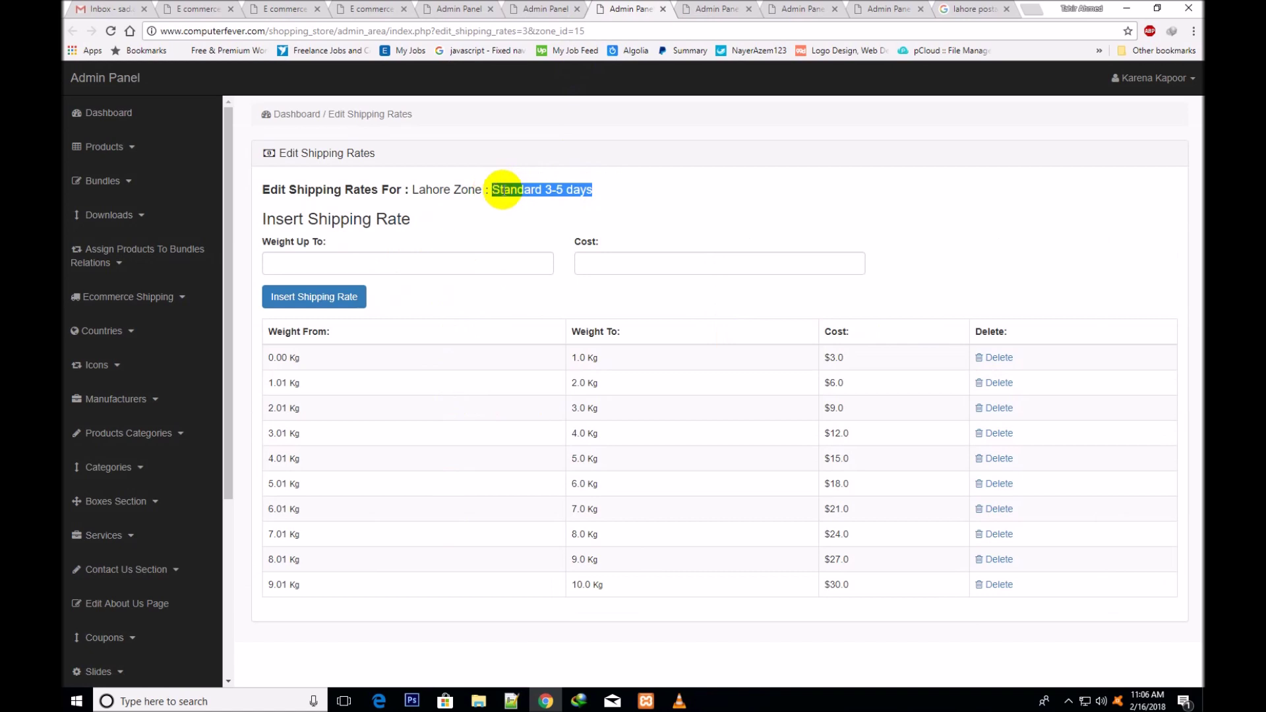
pyautogui.click(539, 192)
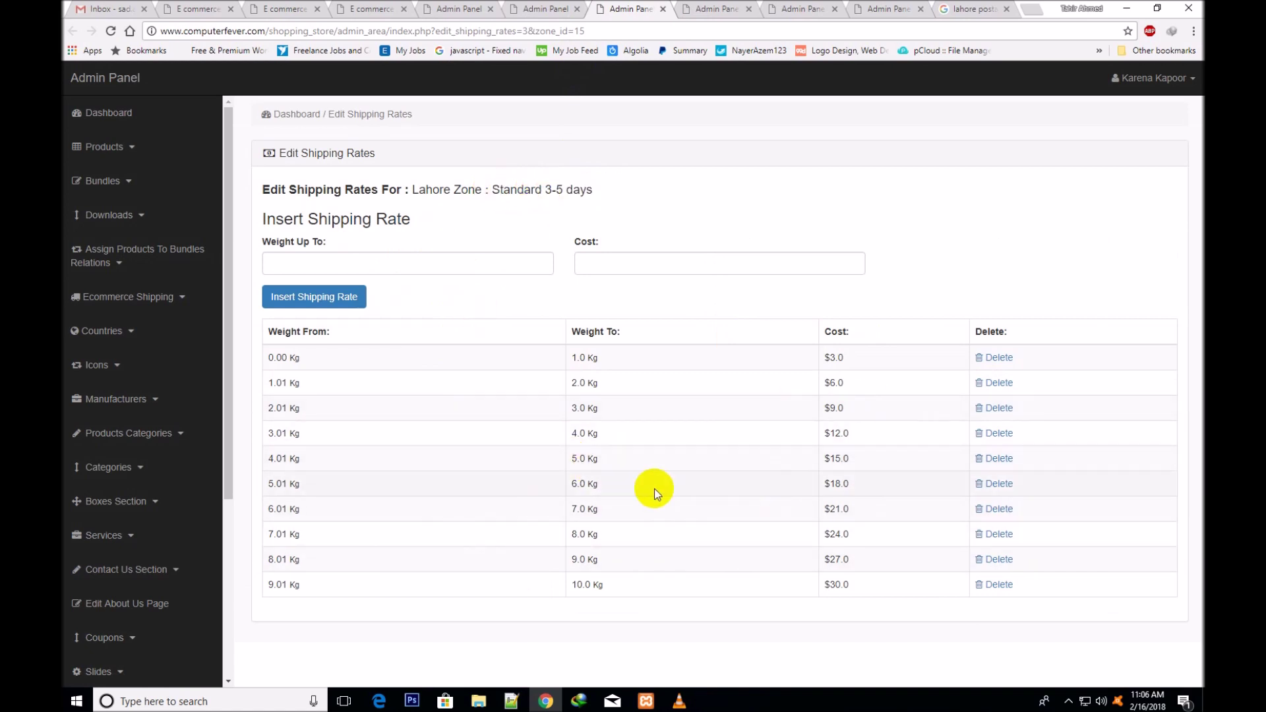
pyautogui.moveTo(542, 190); pyautogui.dragTo(585, 192)
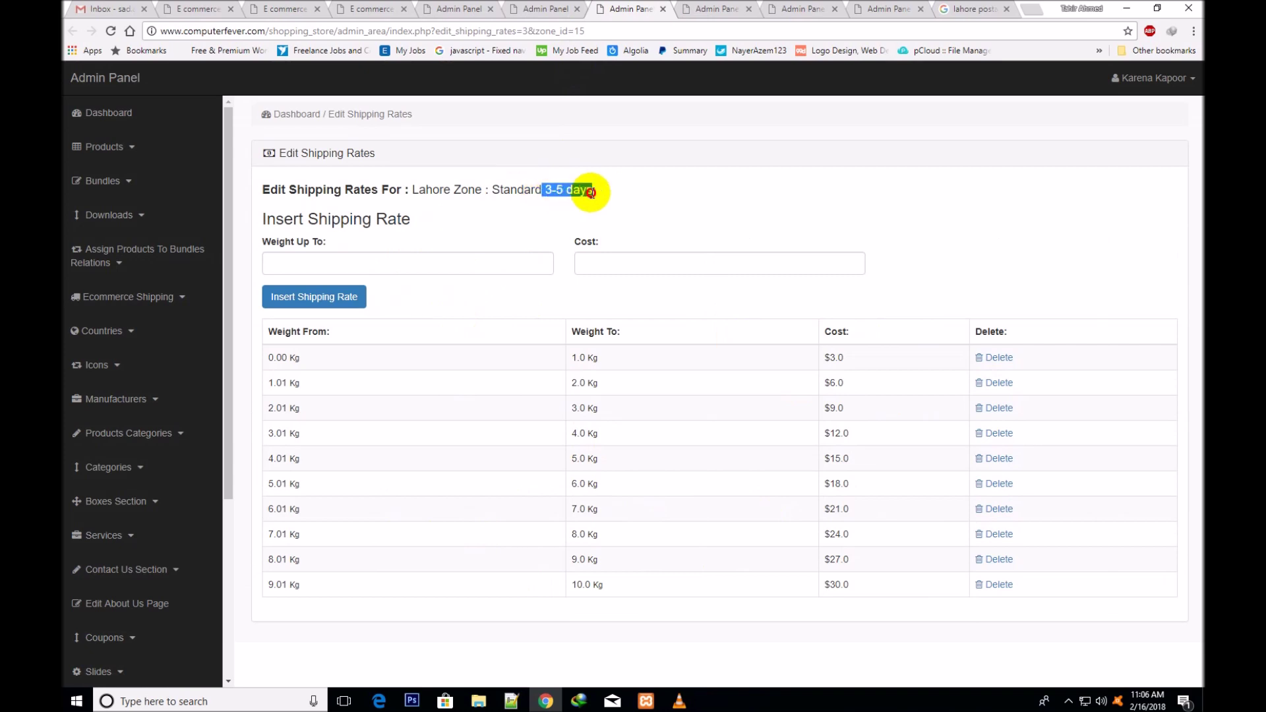
pyautogui.click(664, 10)
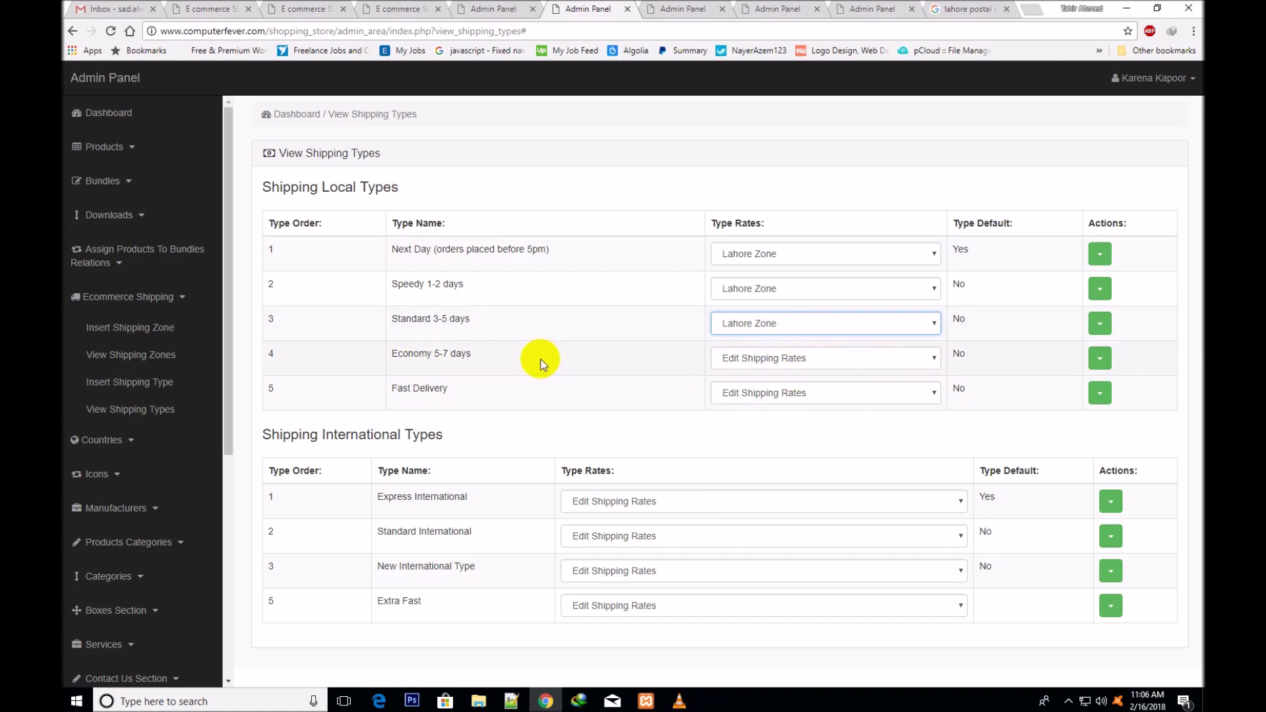
# Check the shipping options in the shopping cart's order summary and switch to the customer's My Addresses page
pyautogui.click(481, 9)
pyautogui.click(386, 6)
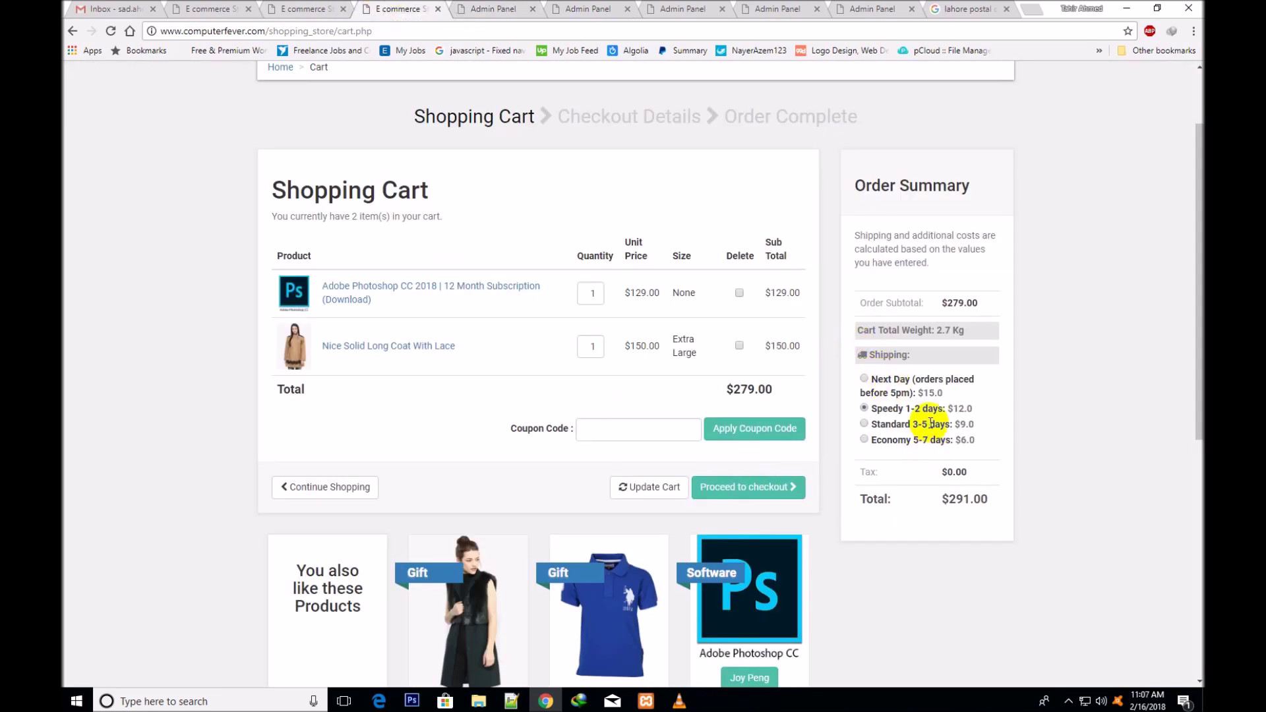
pyautogui.click(305, 8)
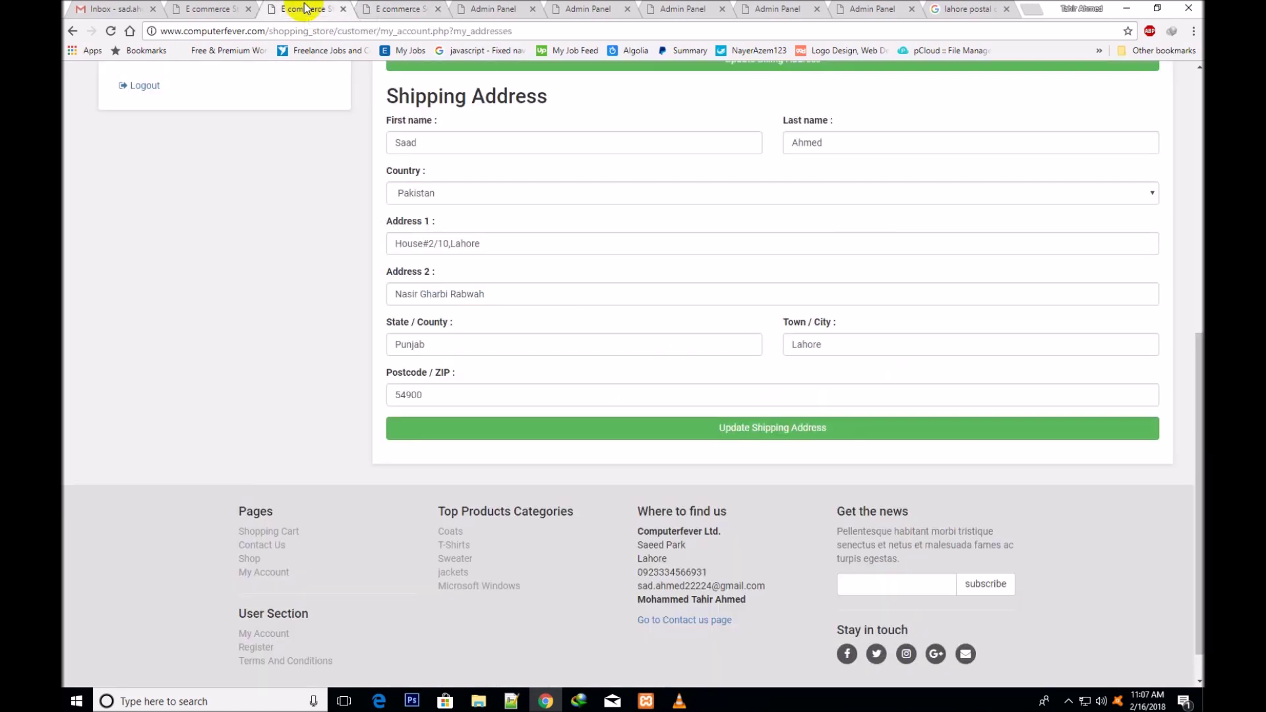
# Set the billing address country to United Kingdom
pyautogui.moveTo(1198, 513); pyautogui.dragTo(1199, 282)
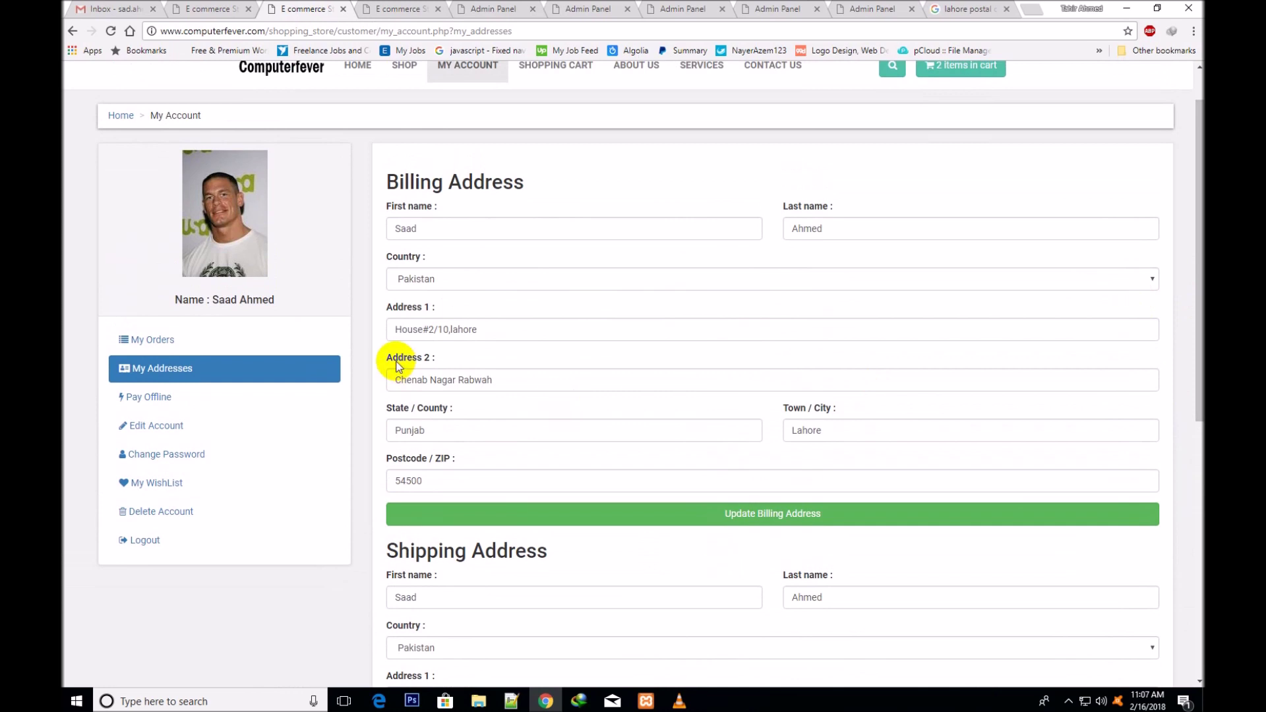
pyautogui.click(1154, 286)
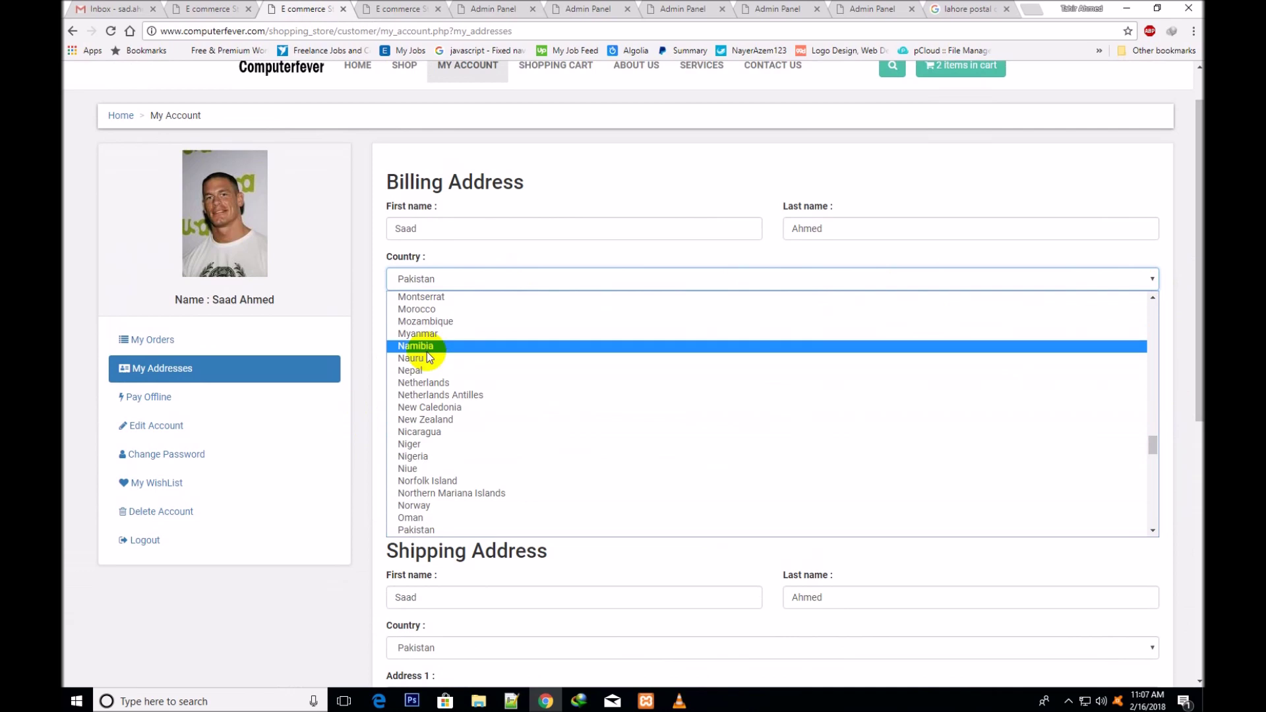
pyautogui.press('e')
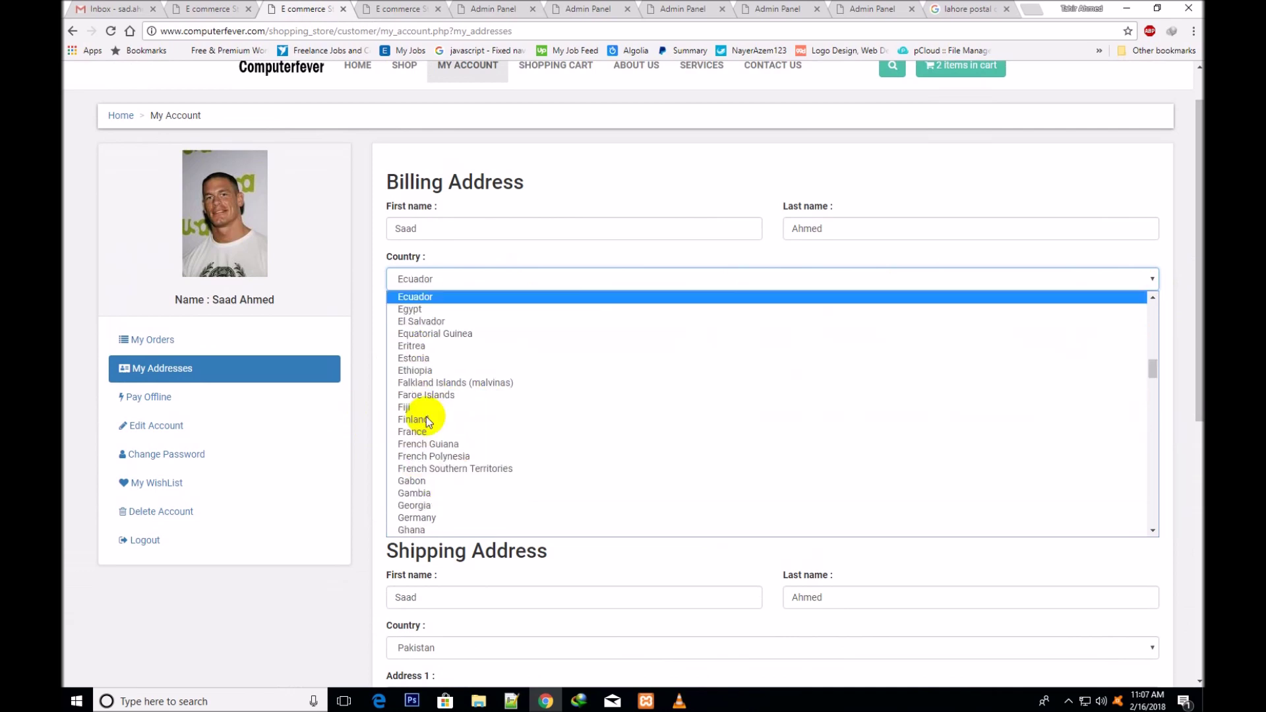
pyautogui.press('u')
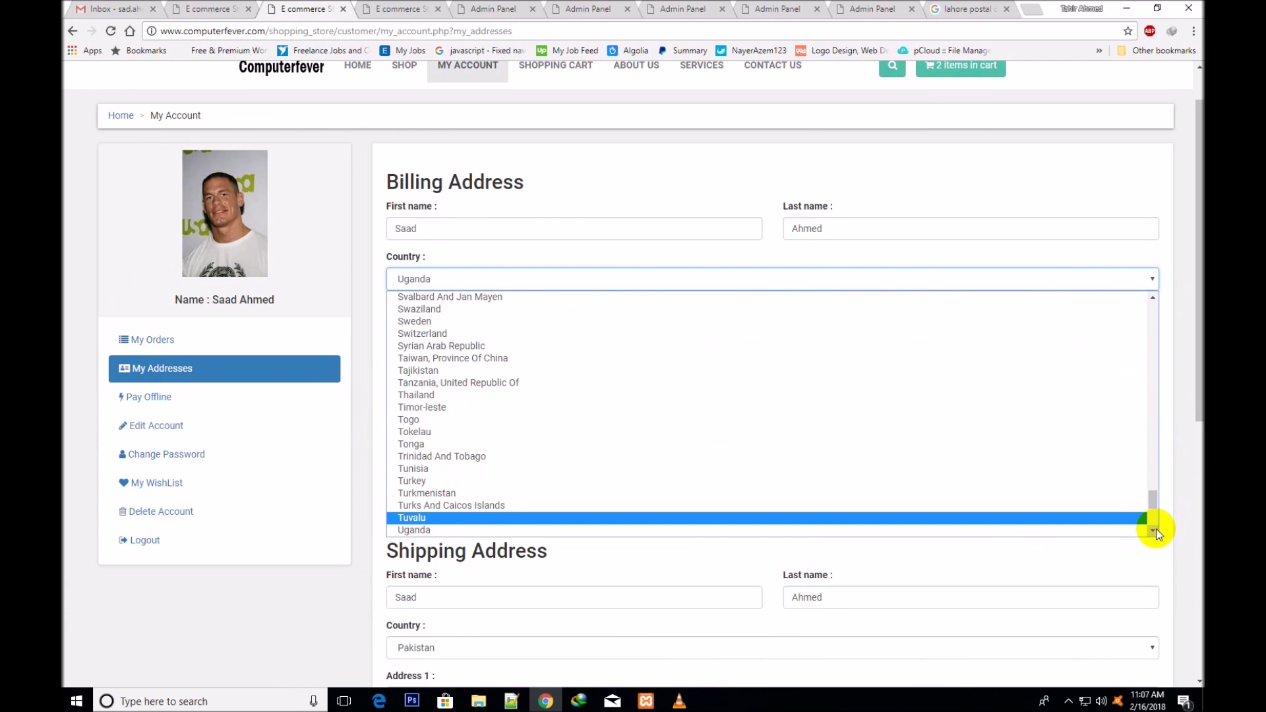
pyautogui.scroll(-3, 1158, 531)
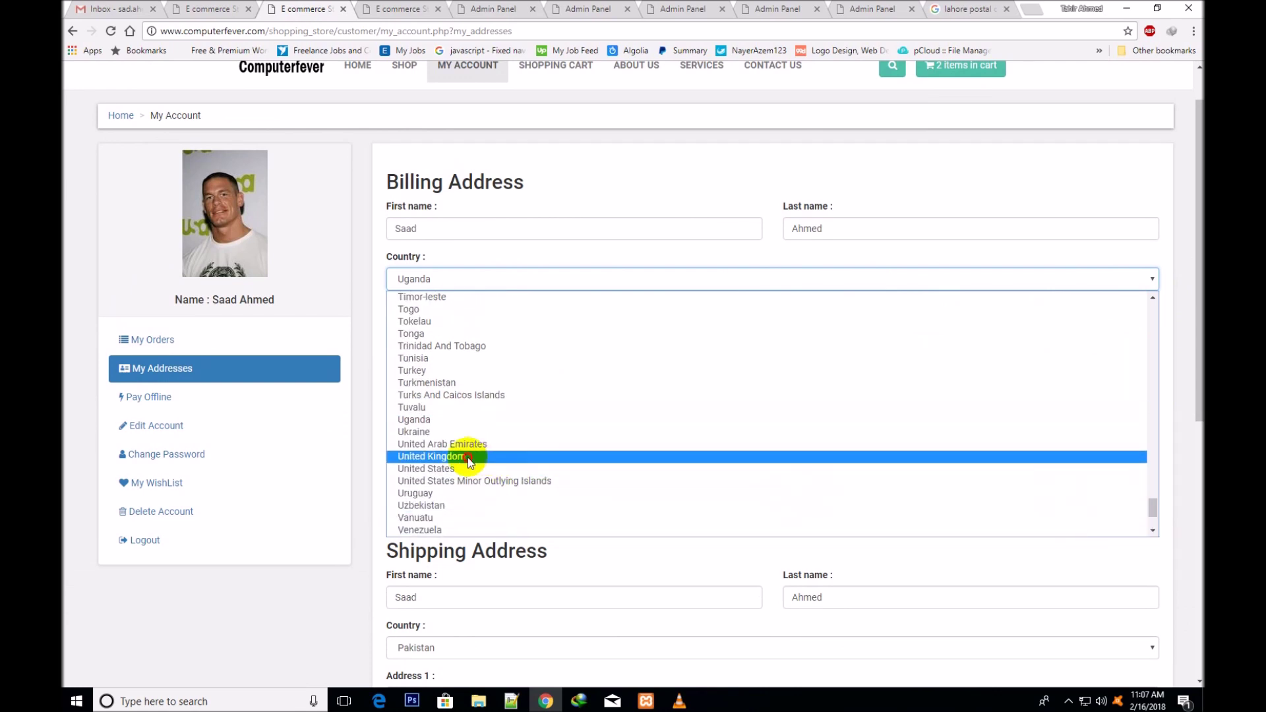
pyautogui.click(469, 457)
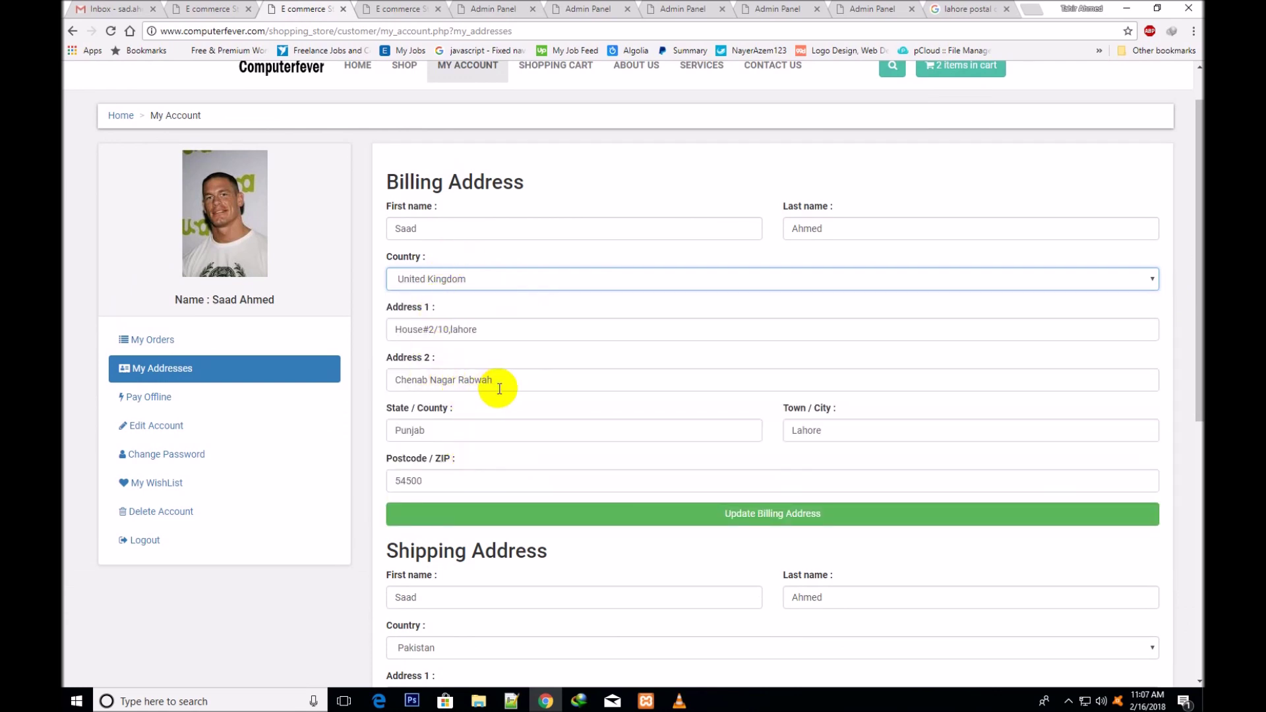
# Set the billing address state to England and town to London, and save the billing address
pyautogui.click(459, 433)
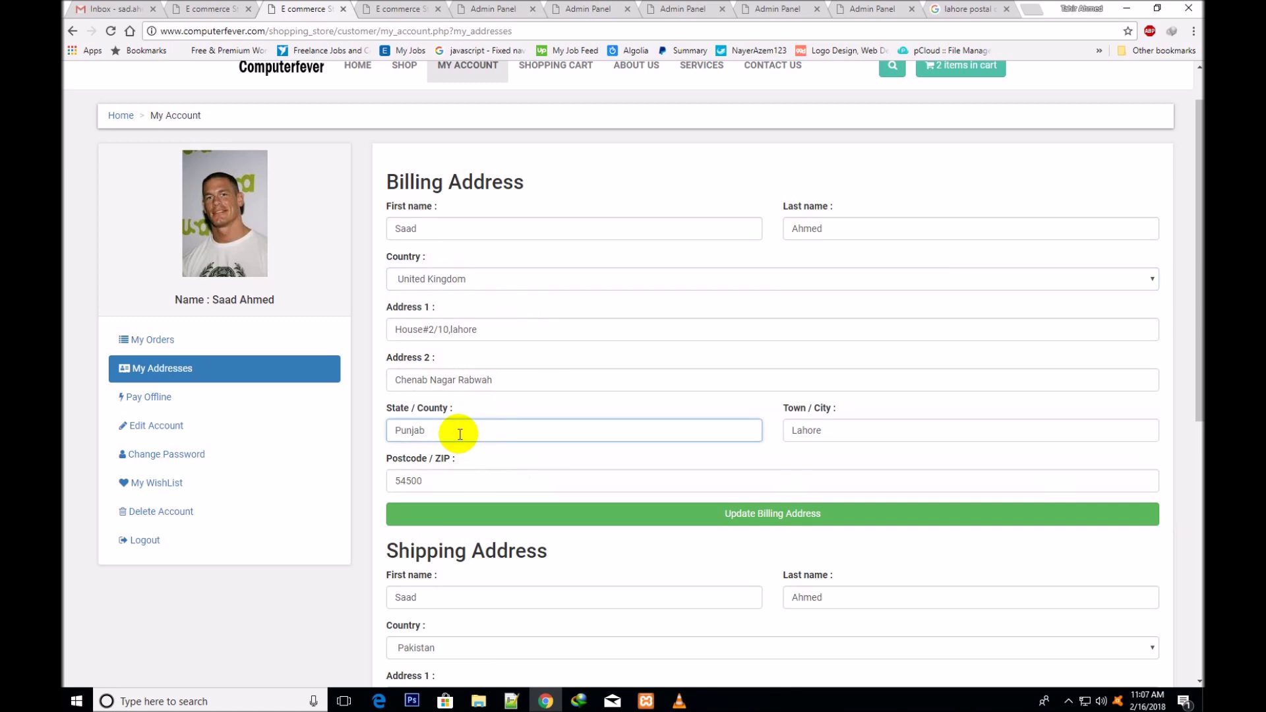
pyautogui.press('BackSpace')
pyautogui.press('BackSpace')
pyautogui.press('BackSpace')
pyautogui.press('BackSpace')
pyautogui.press('BackSpace')
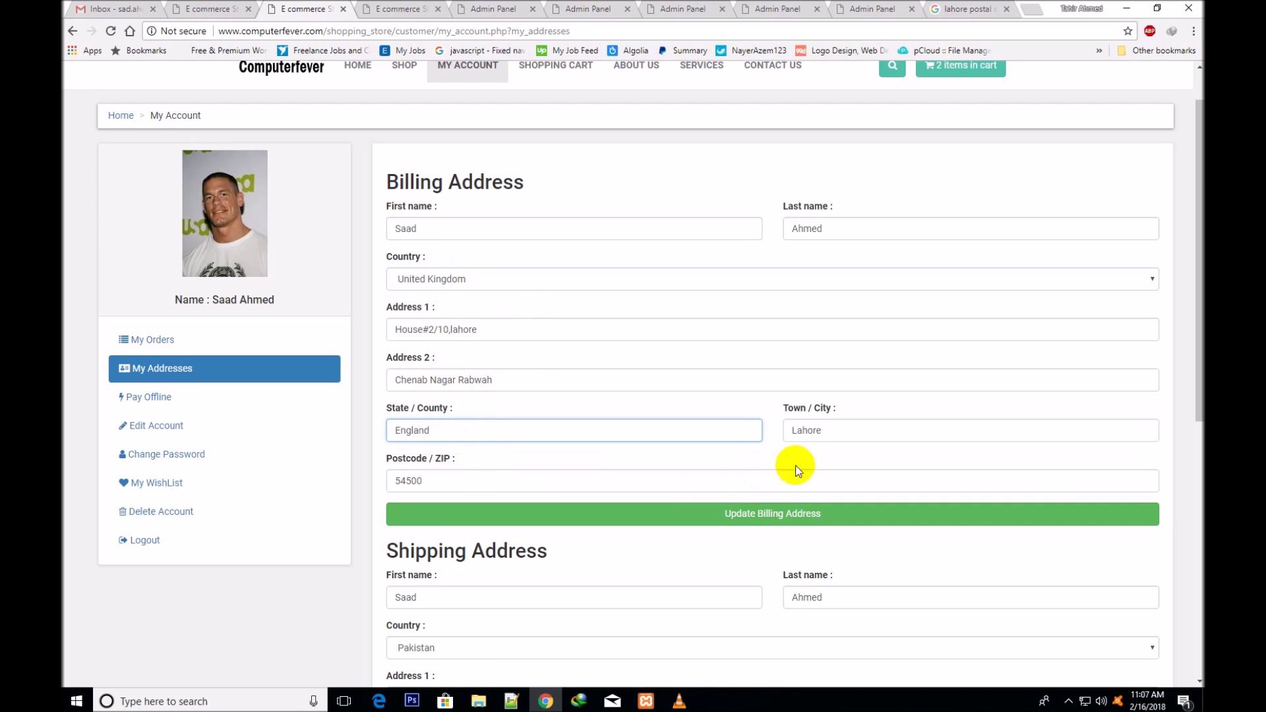
pyautogui.click(840, 432)
pyautogui.press('BackSpace')
pyautogui.press('BackSpace')
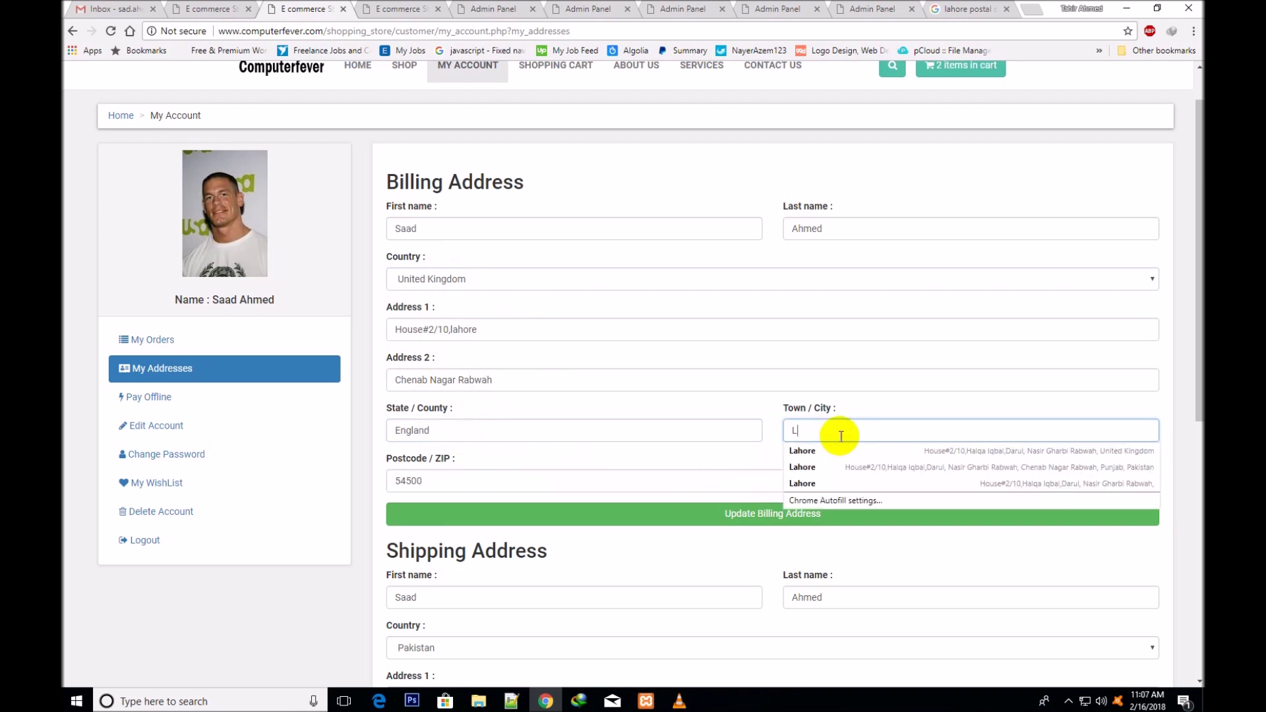
pyautogui.write('ondon')
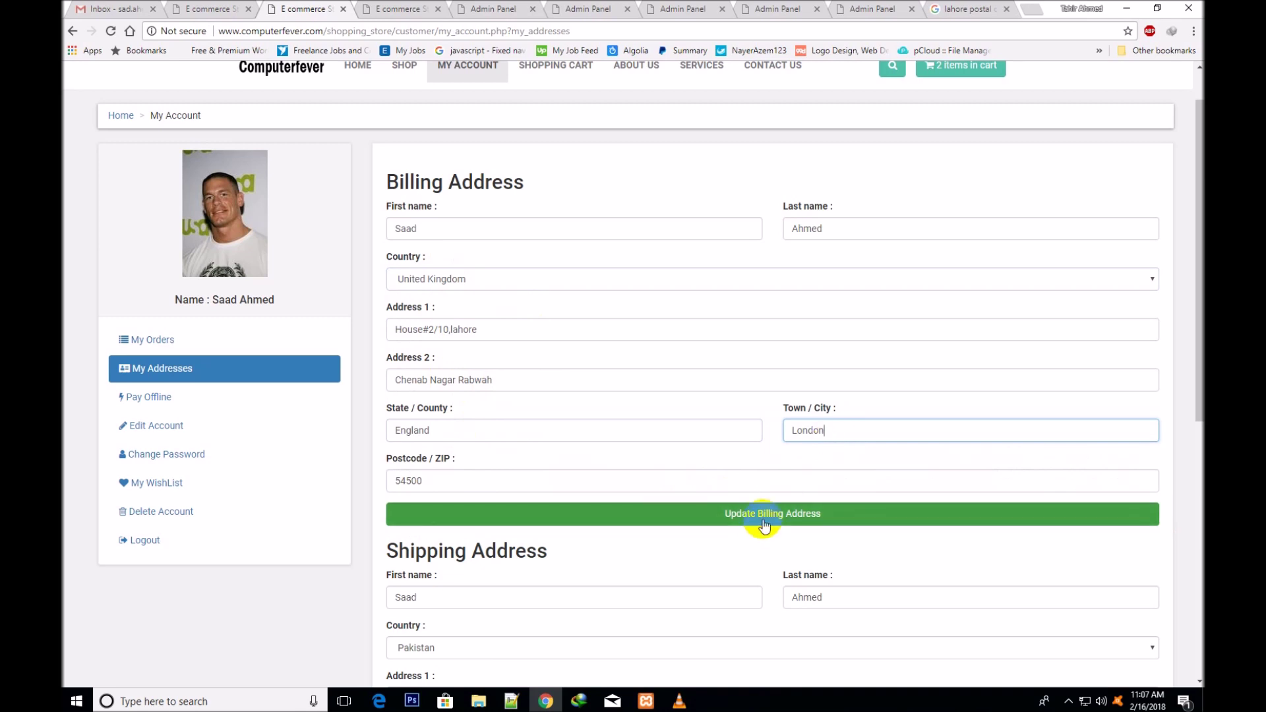
pyautogui.click(764, 524)
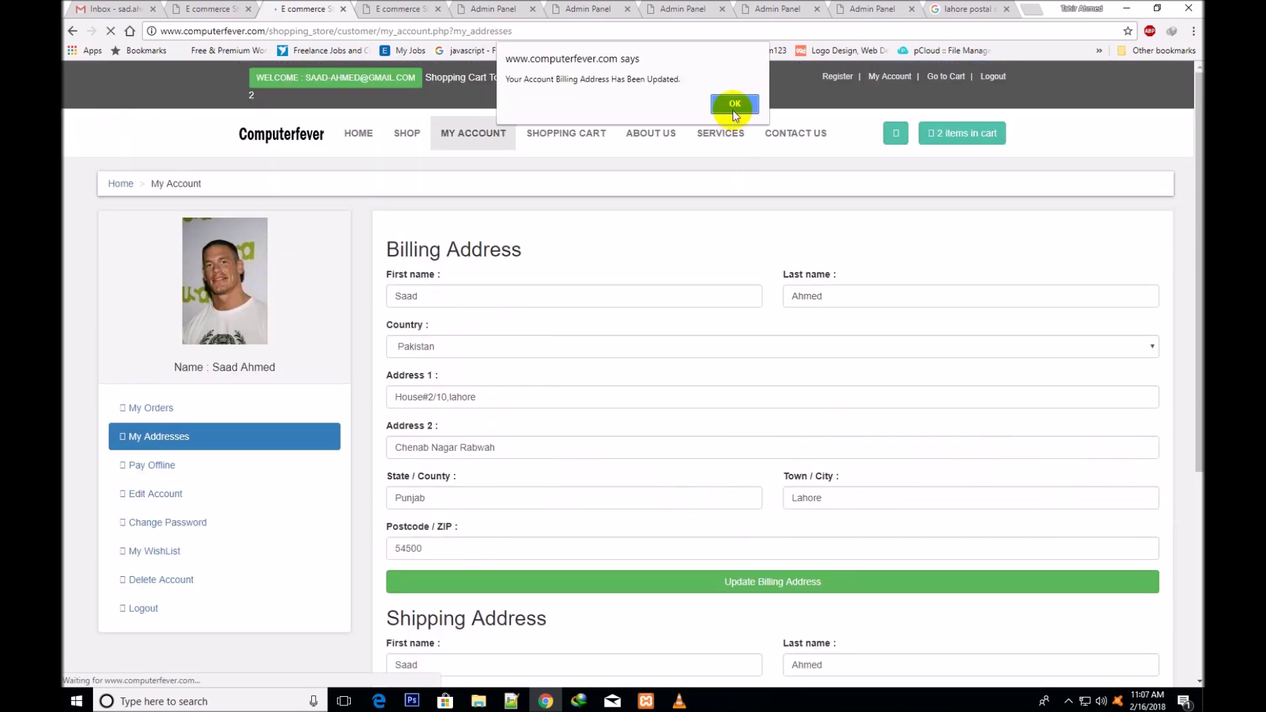
pyautogui.click(731, 103)
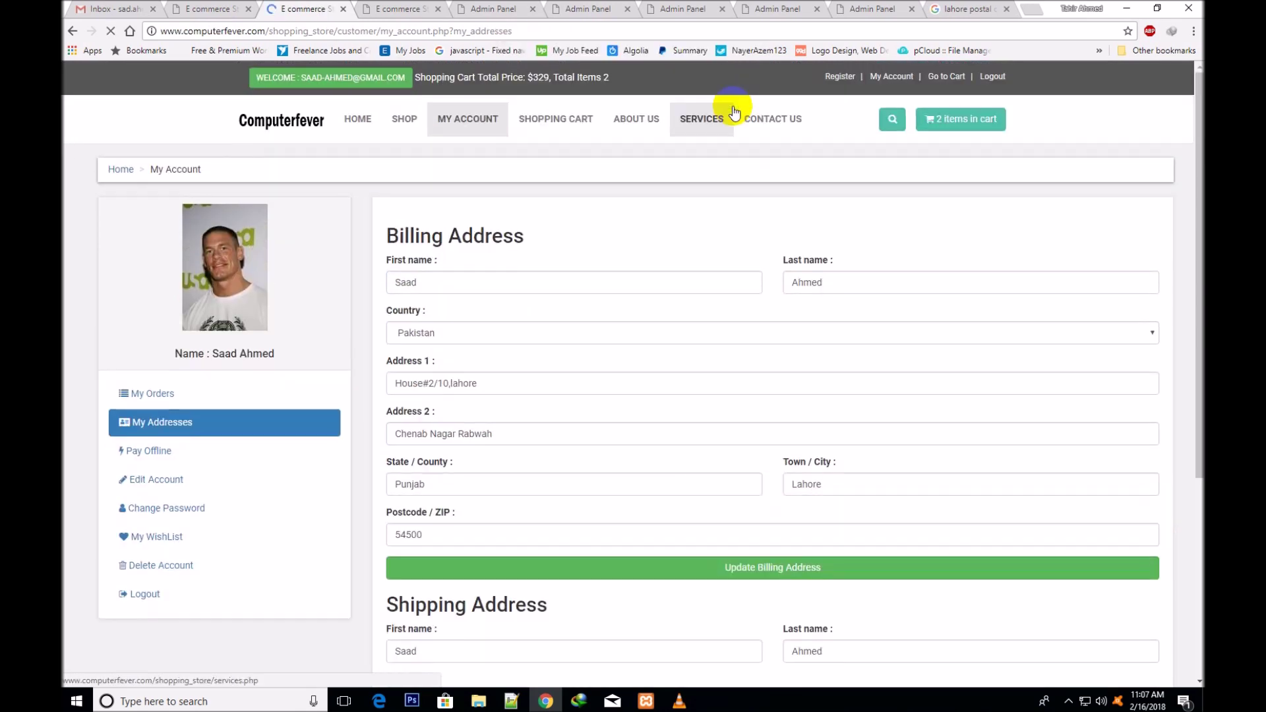
# Set the shipping address country to United Kingdom
pyautogui.moveTo(1199, 370); pyautogui.dragTo(1198, 614)
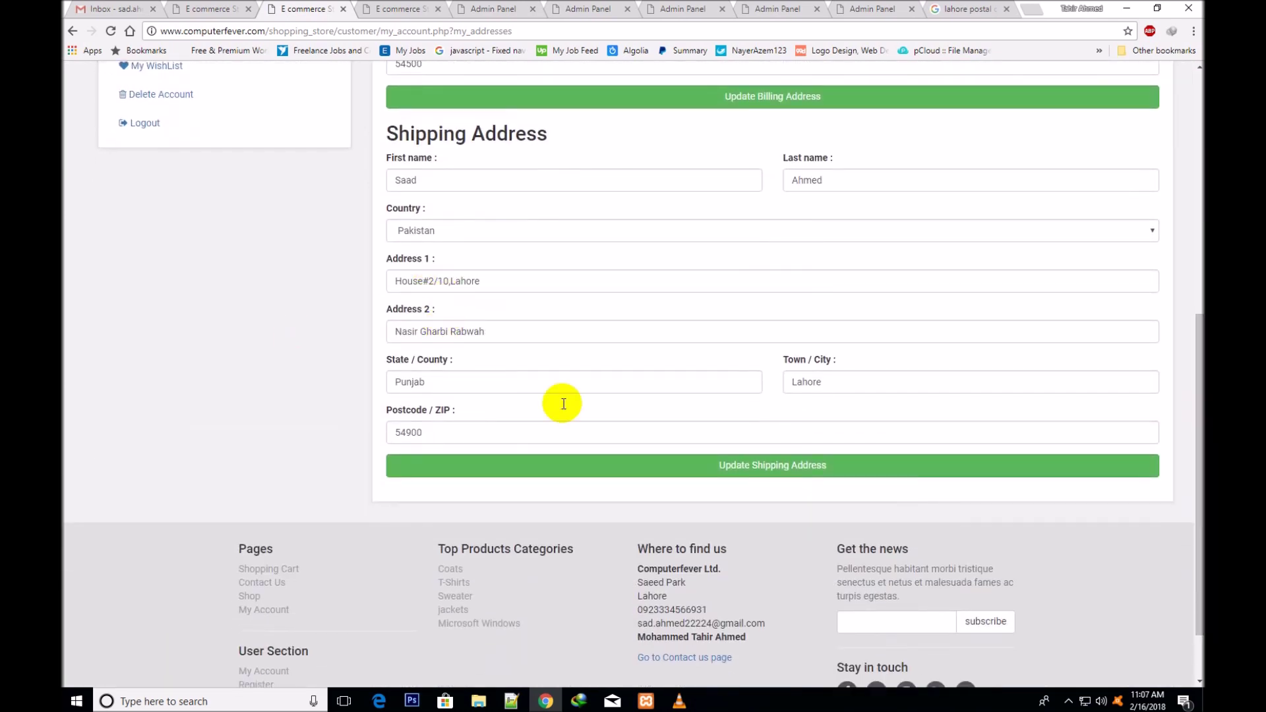
pyautogui.click(1152, 232)
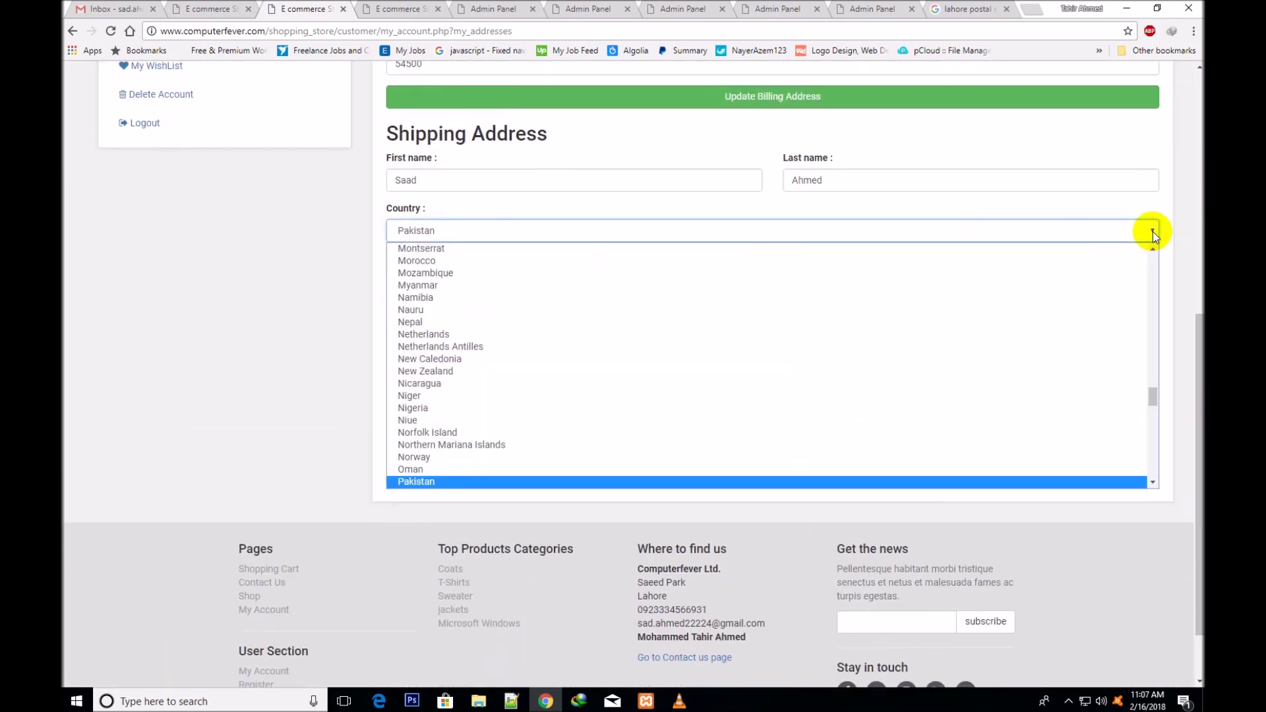
pyautogui.press('u')
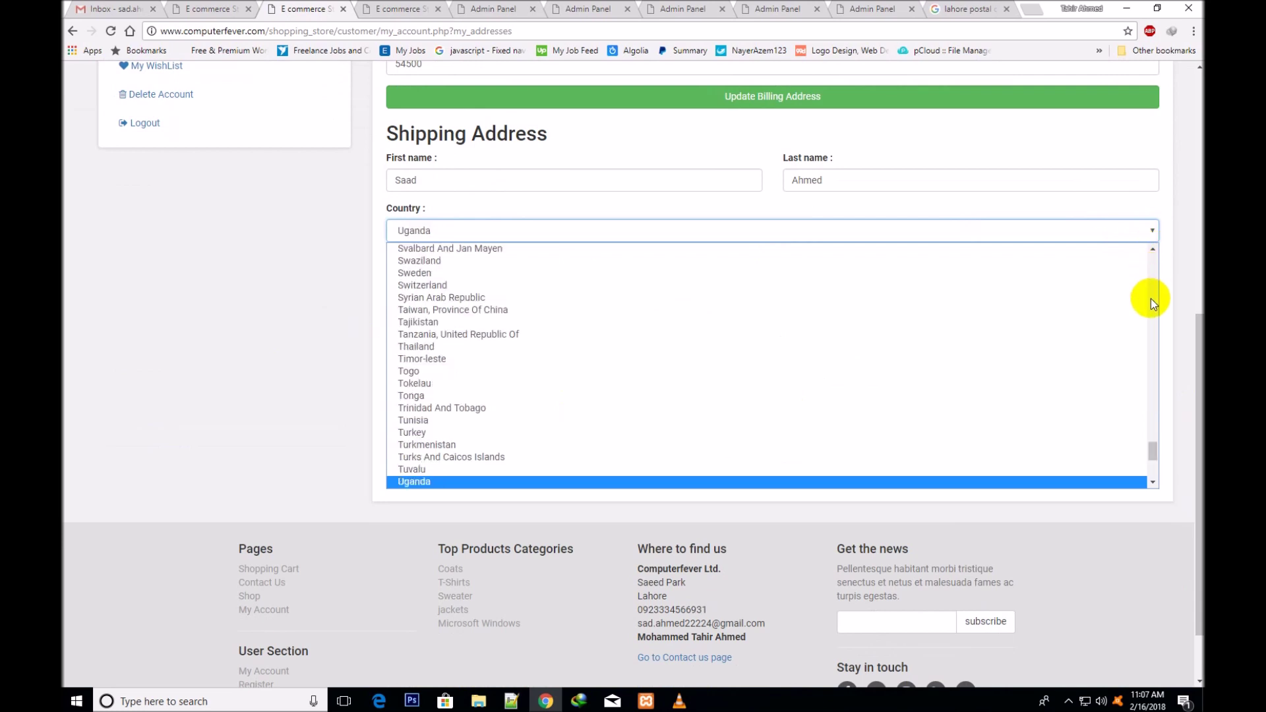
pyautogui.scroll(-3, 1153, 482)
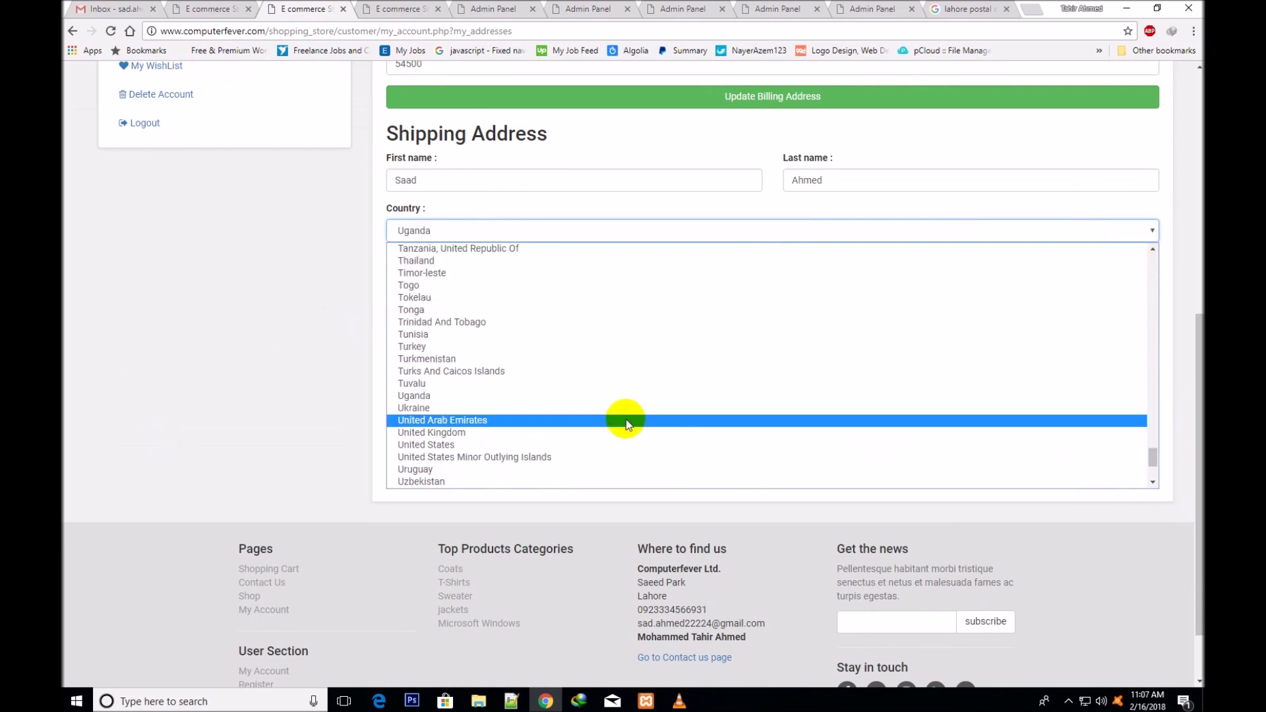
pyautogui.click(497, 437)
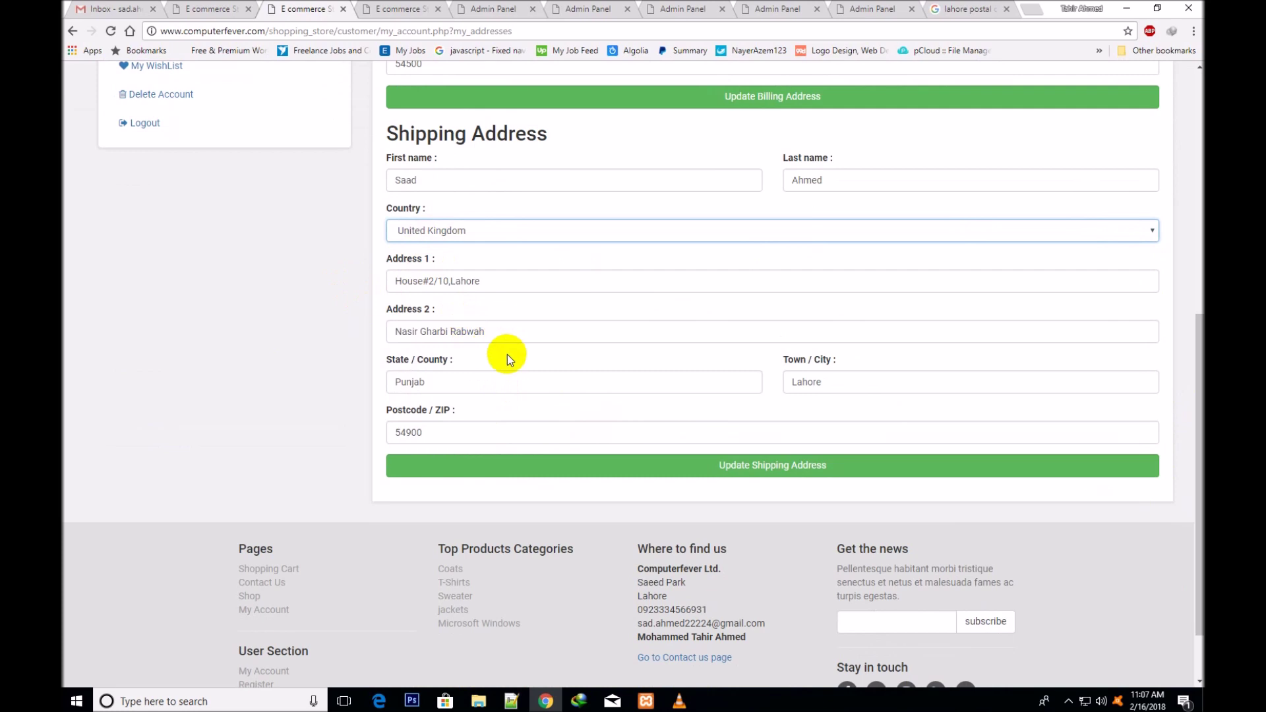
# Set the shipping address state to England and town to London, and save the shipping address
pyautogui.click(453, 380)
pyautogui.press('BackSpace')
pyautogui.press('BackSpace')
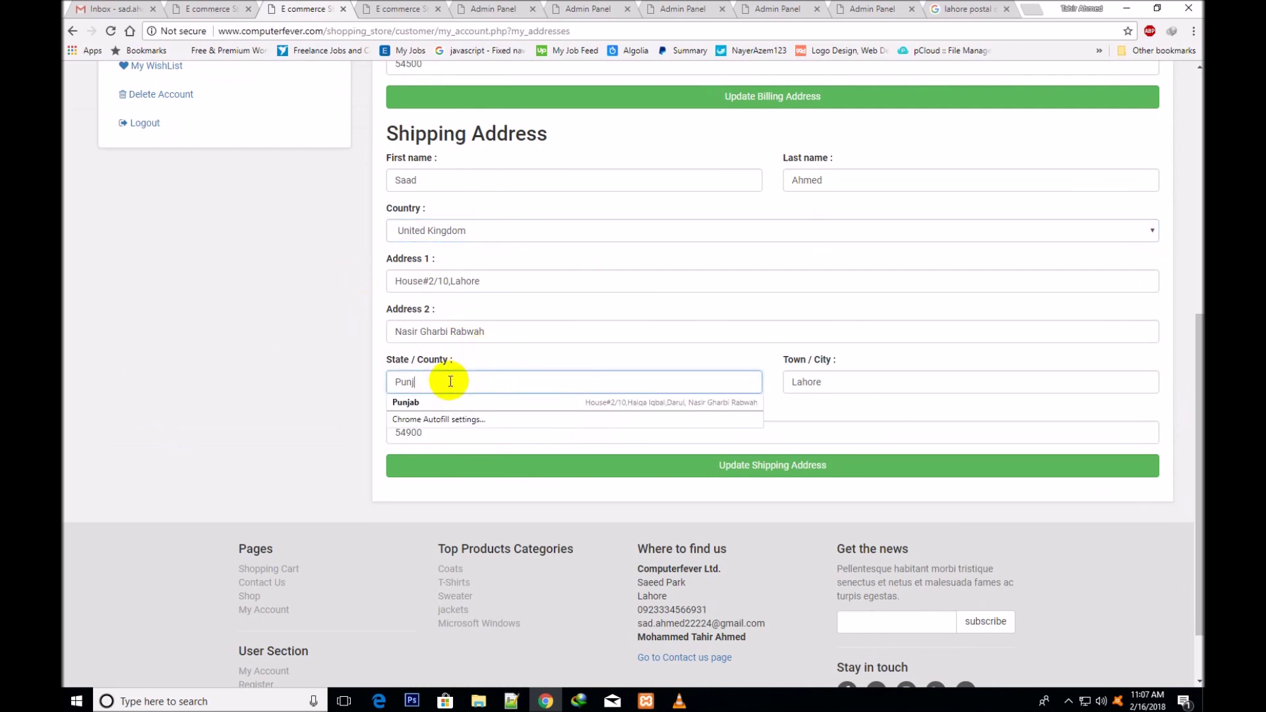
pyautogui.press('BackSpace')
pyautogui.press('BackSpace')
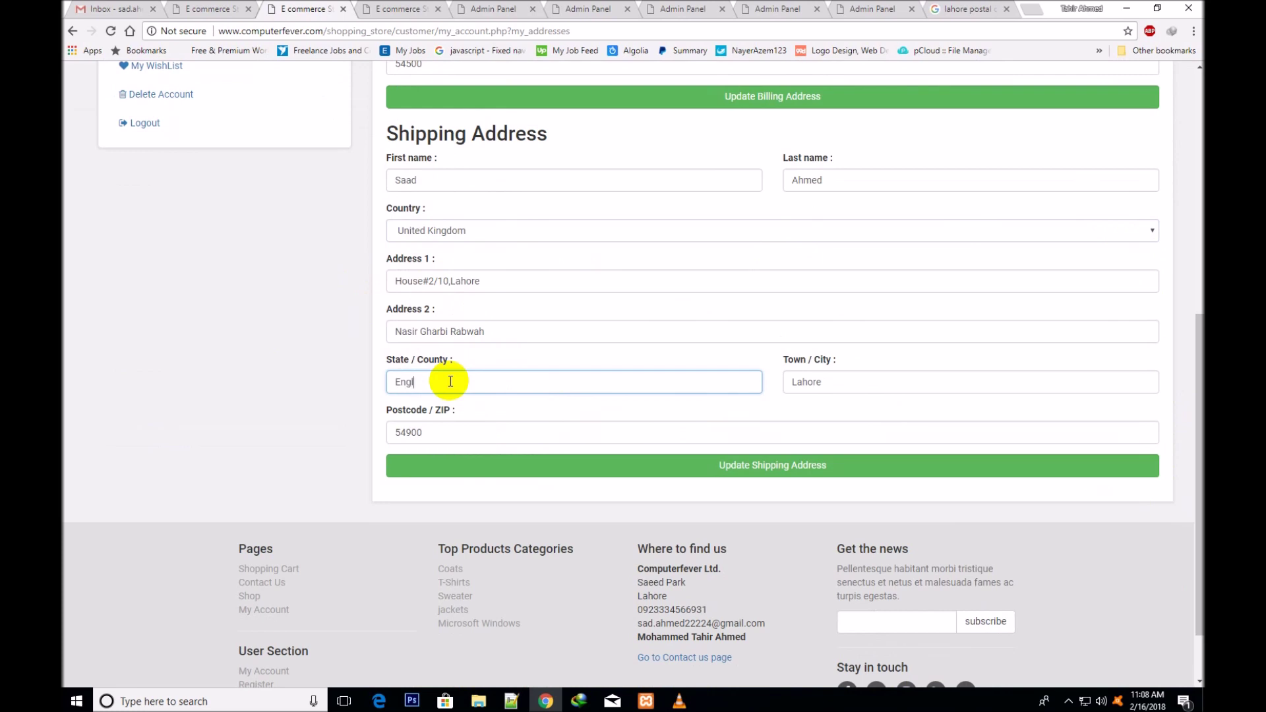
pyautogui.click(821, 387)
pyautogui.press('BackSpace')
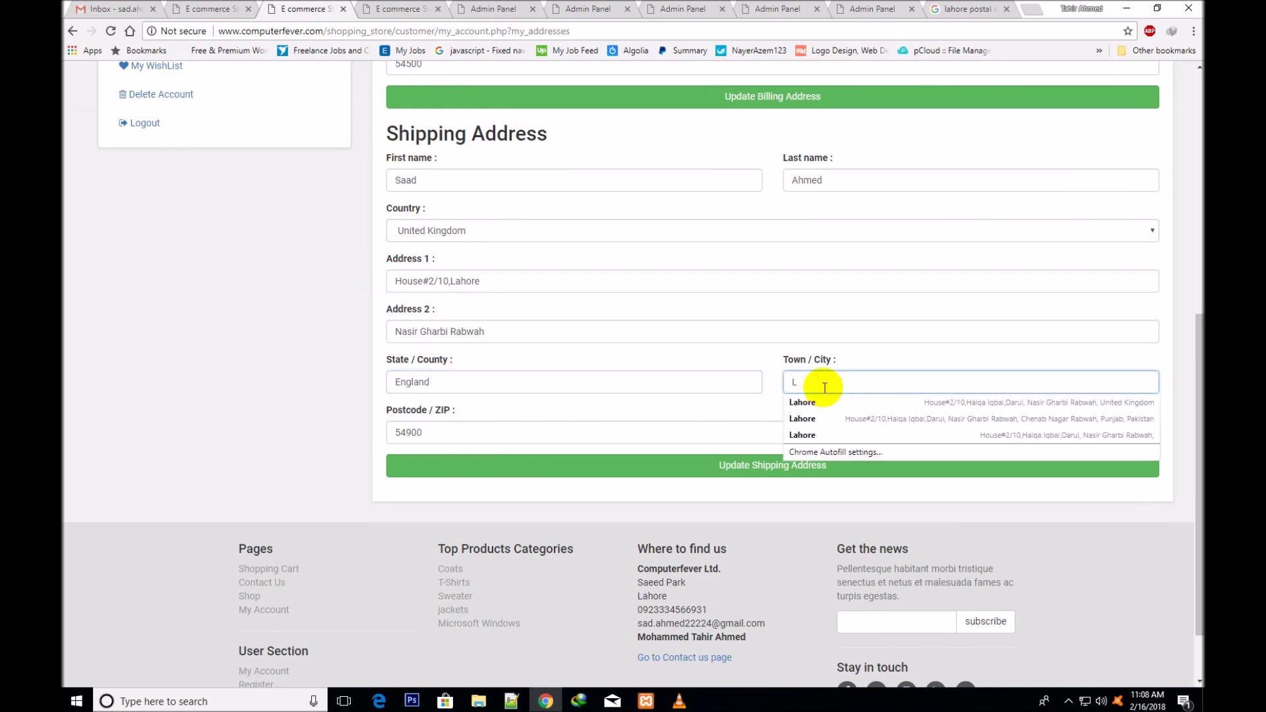
pyautogui.write('ondon')
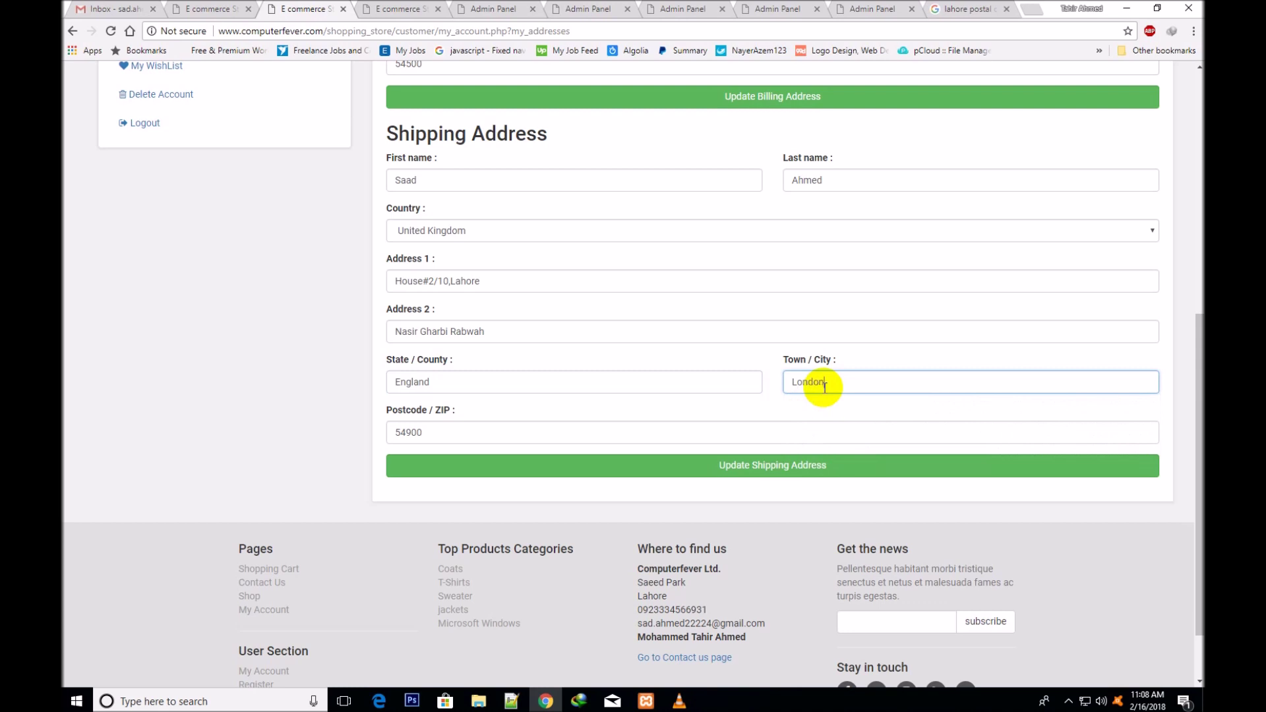
pyautogui.click(439, 436)
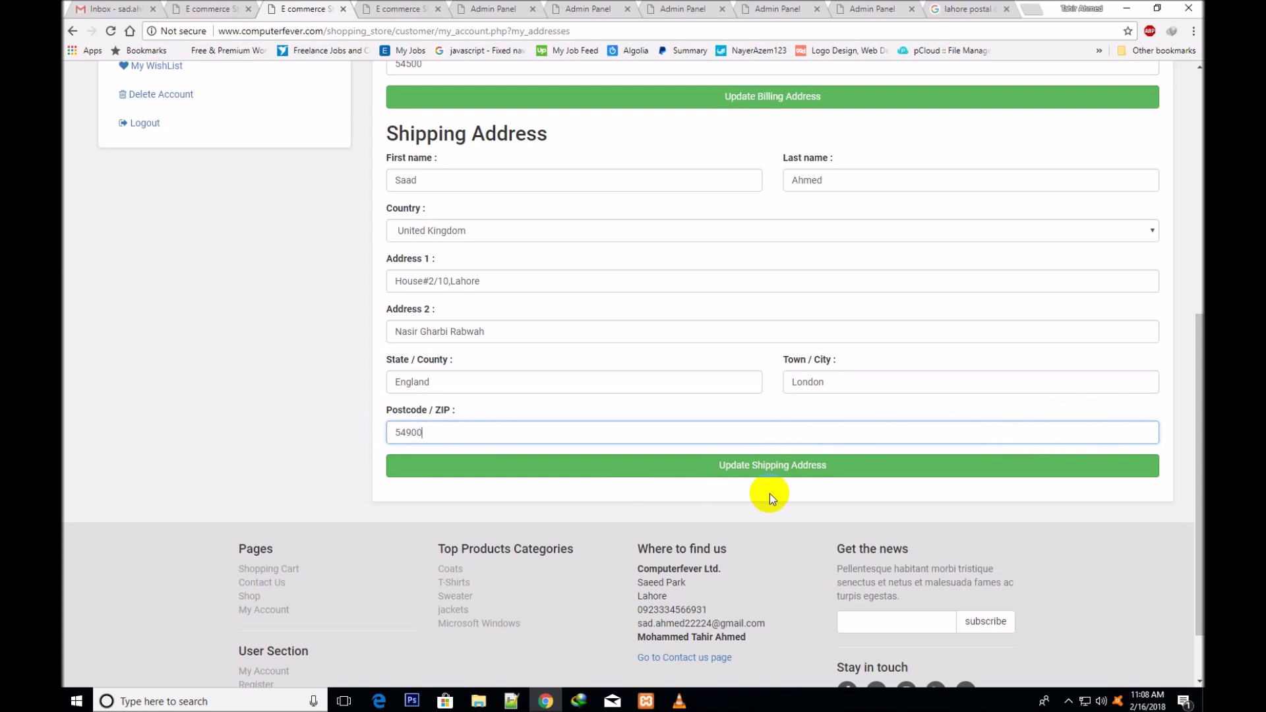
pyautogui.click(760, 470)
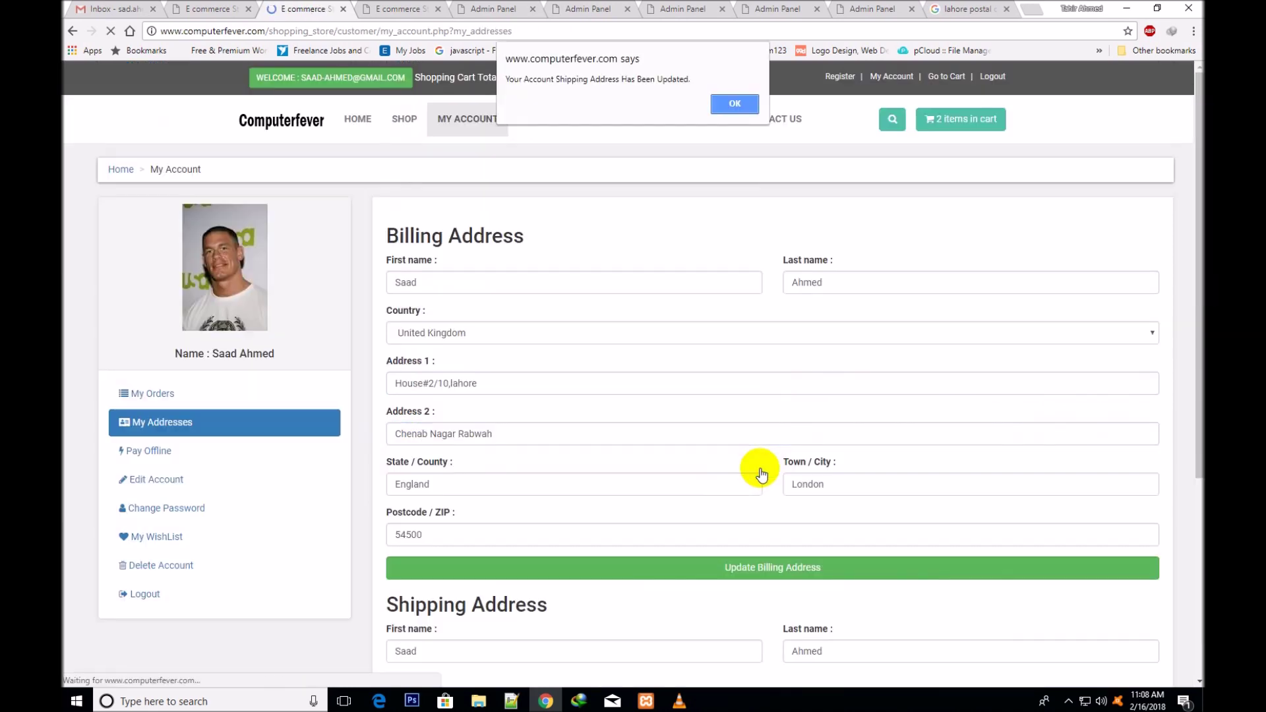
# Acknowledge the shipping address update and reload the shopping cart to check its shipping options for the United Kingdom address
pyautogui.click(735, 103)
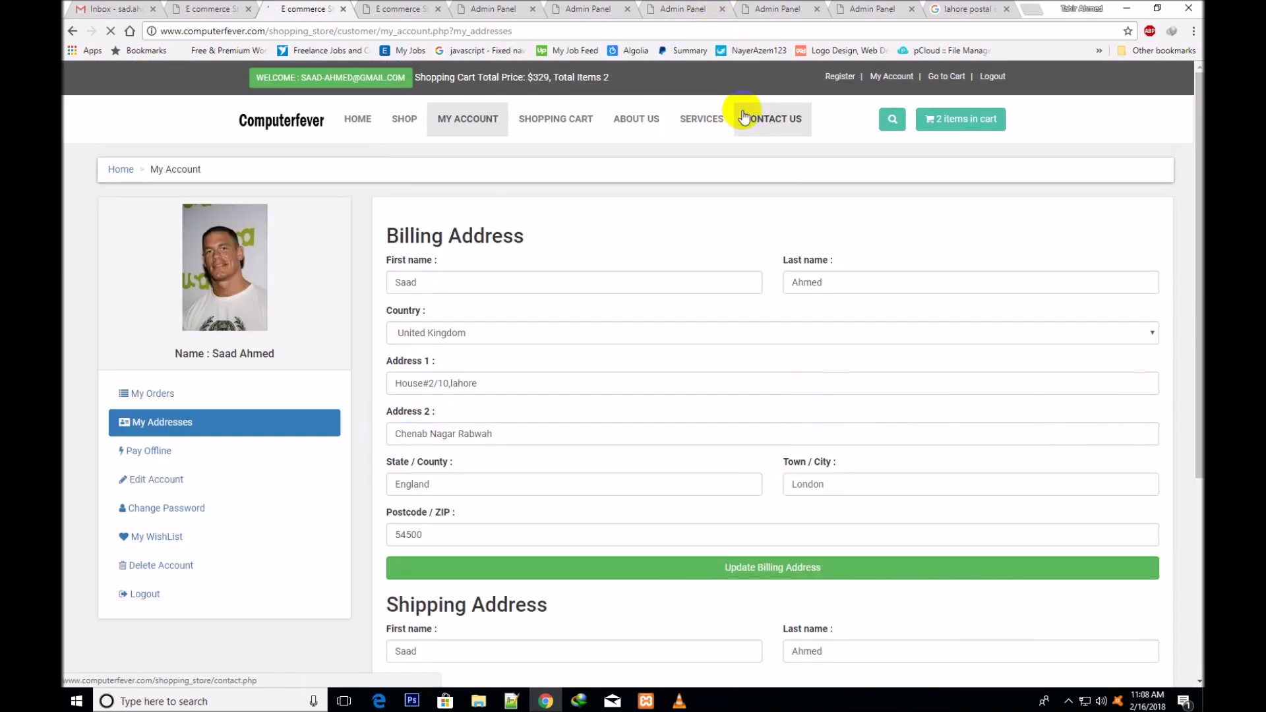
pyautogui.moveTo(1195, 327)
pyautogui.mouseDown()
pyautogui.moveTo(1193, 506)
pyautogui.moveTo(1195, 353)
pyautogui.mouseUp()
pyautogui.click(365, 15)
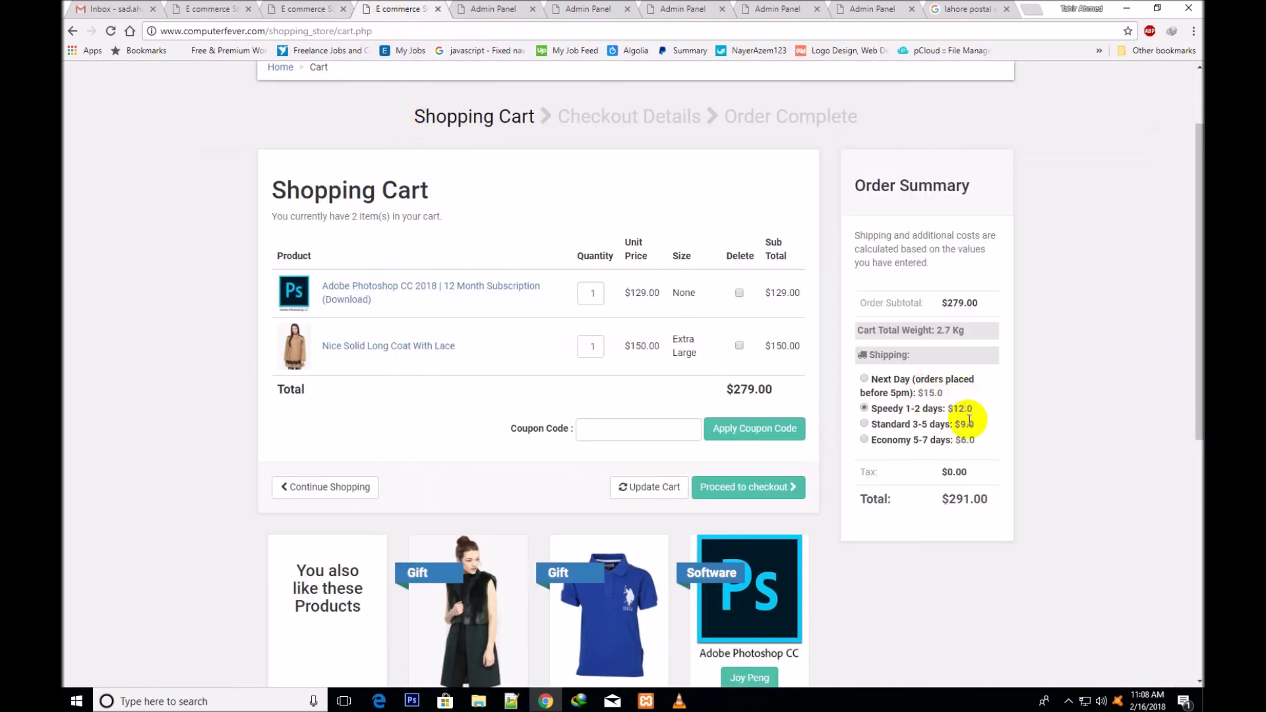
pyautogui.click(111, 33)
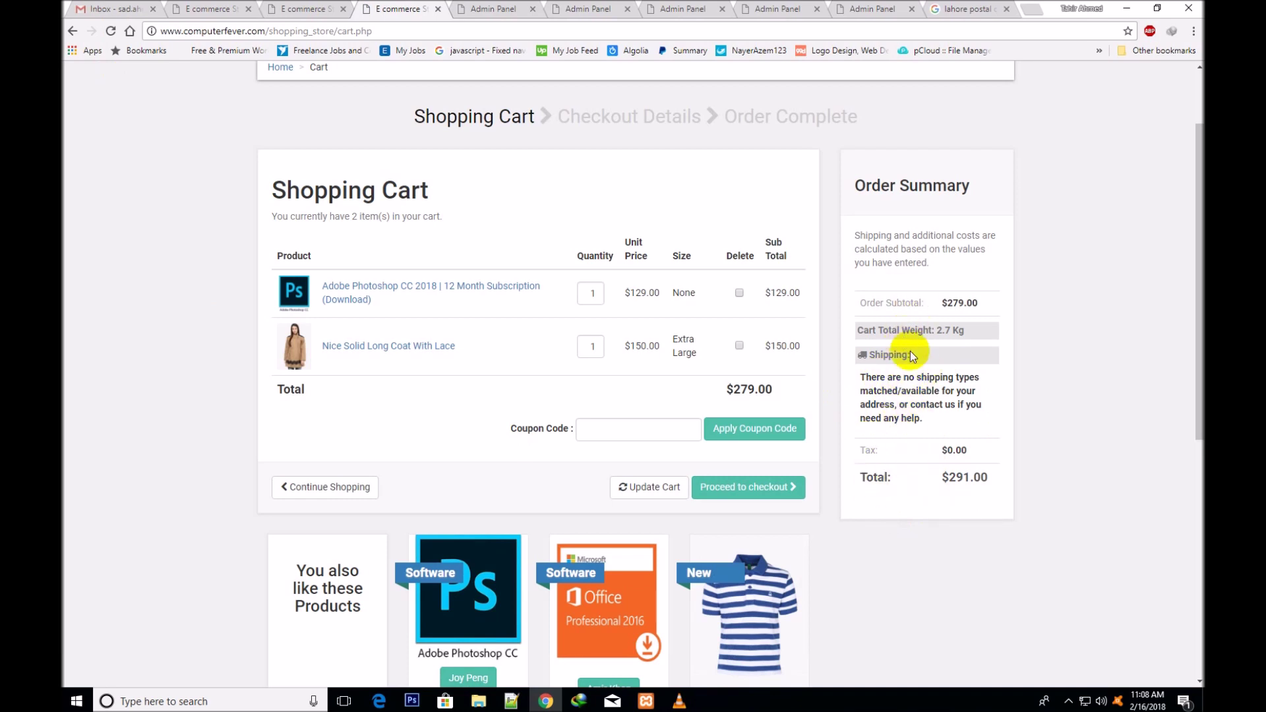
# Review the local and international shipping types in the admin panel, and return to the shopping cart
pyautogui.click(493, 8)
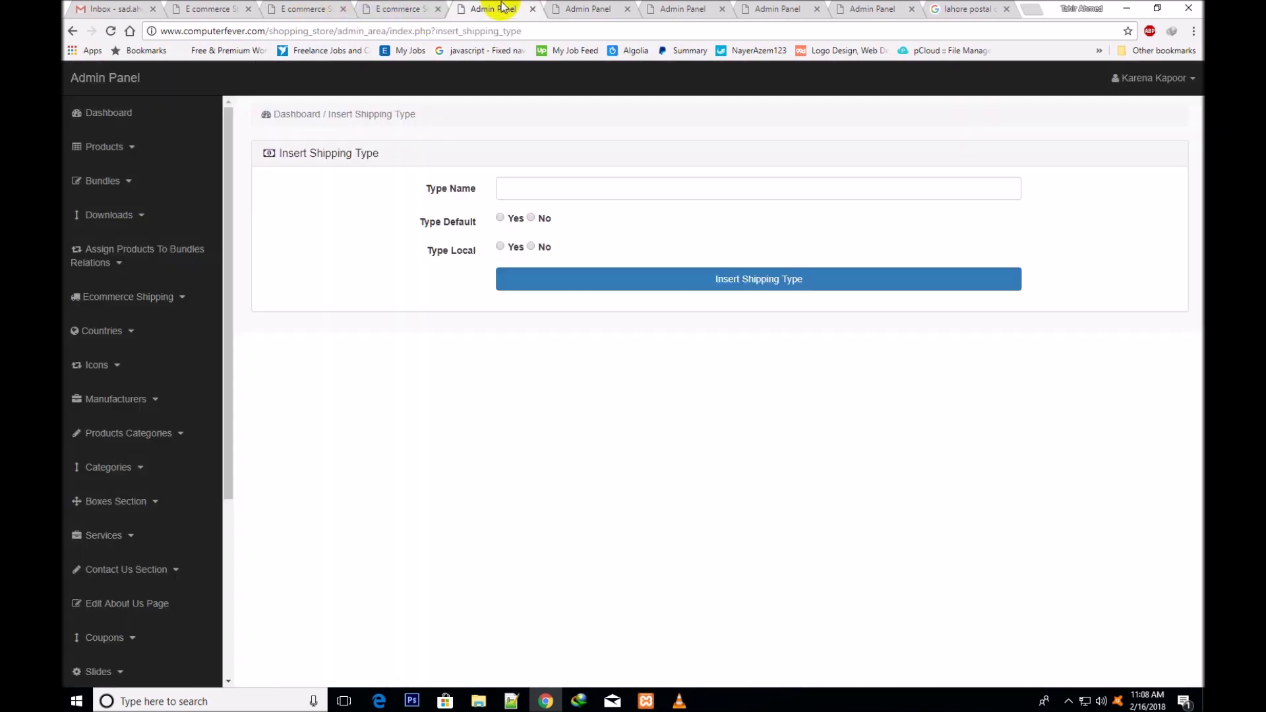
pyautogui.click(594, 8)
pyautogui.click(671, 93)
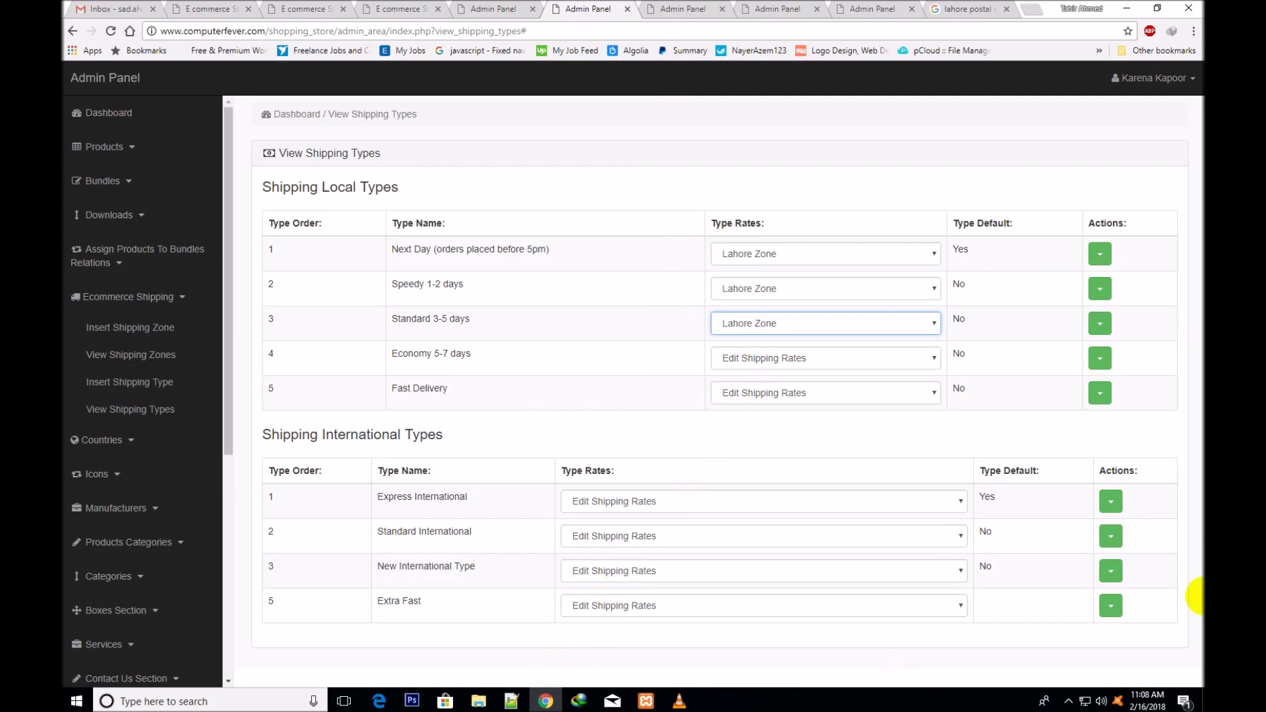
pyautogui.click(270, 8)
pyautogui.click(394, 9)
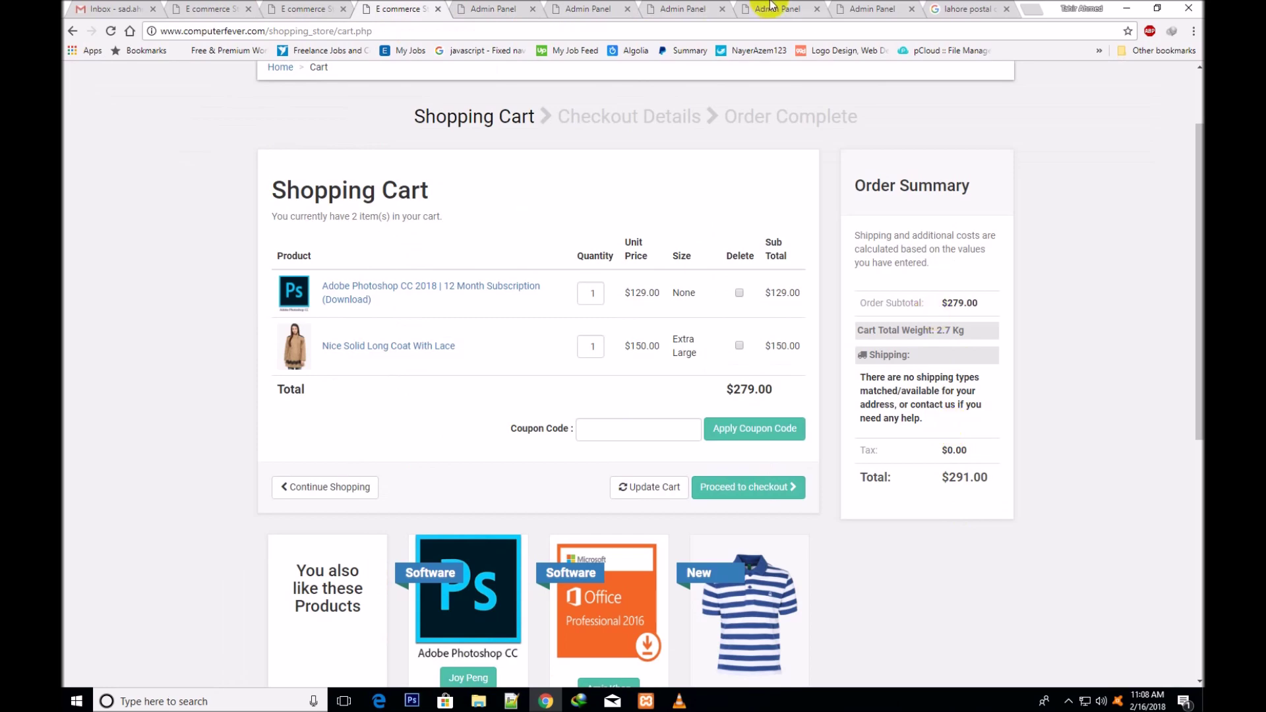
# Close the leftover admin browser tabs showing the Lahore Zone shipping rates
pyautogui.click(880, 8)
pyautogui.click(911, 8)
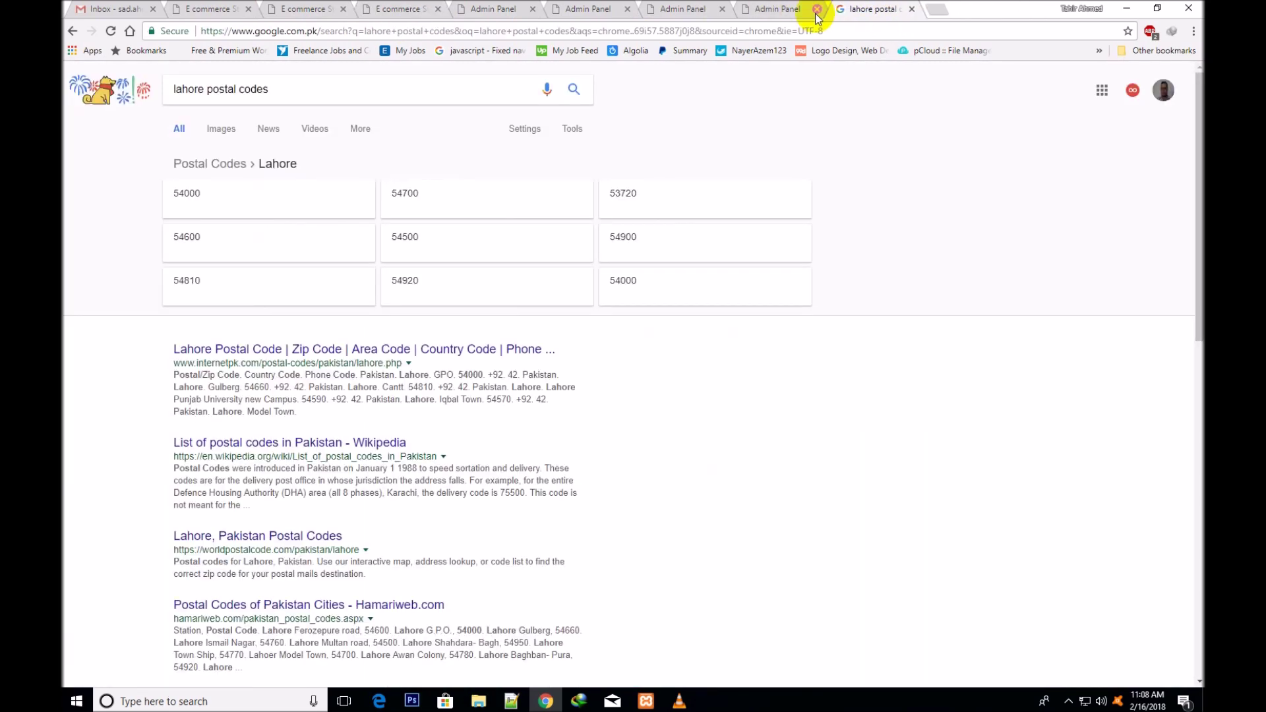
pyautogui.click(809, 11)
pyautogui.click(818, 9)
pyautogui.click(818, 10)
pyautogui.click(680, 9)
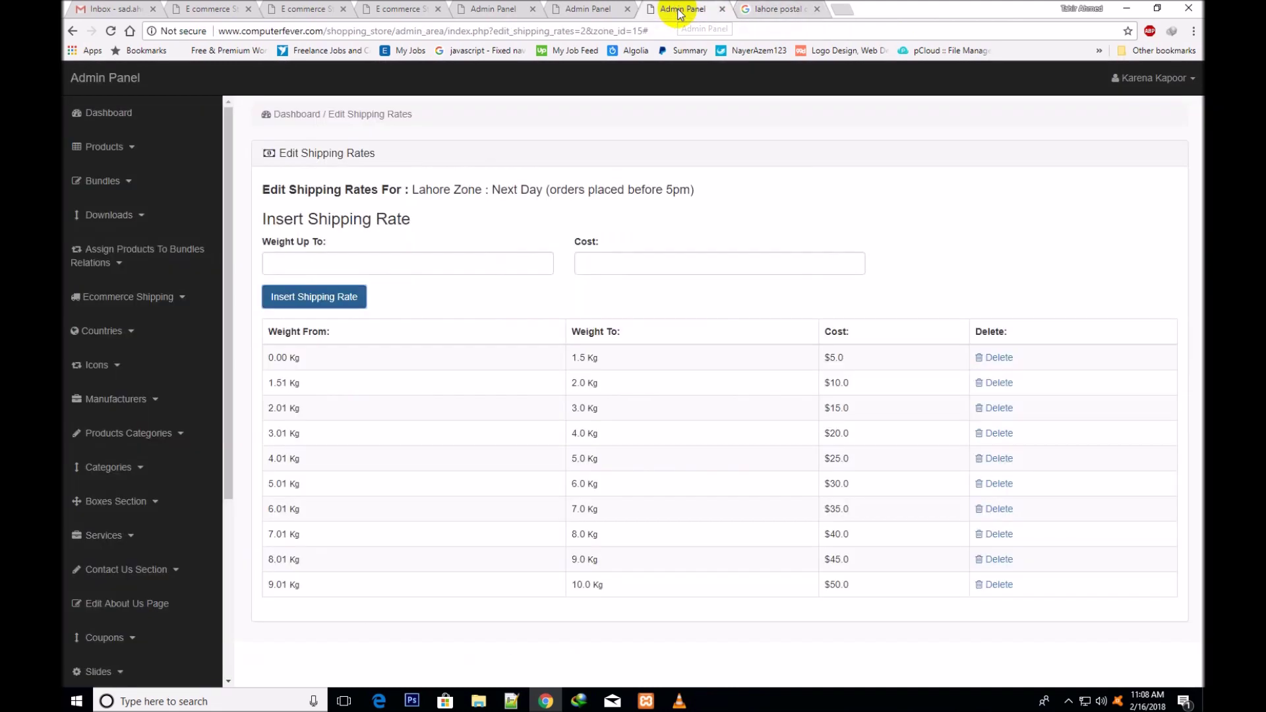
pyautogui.click(722, 9)
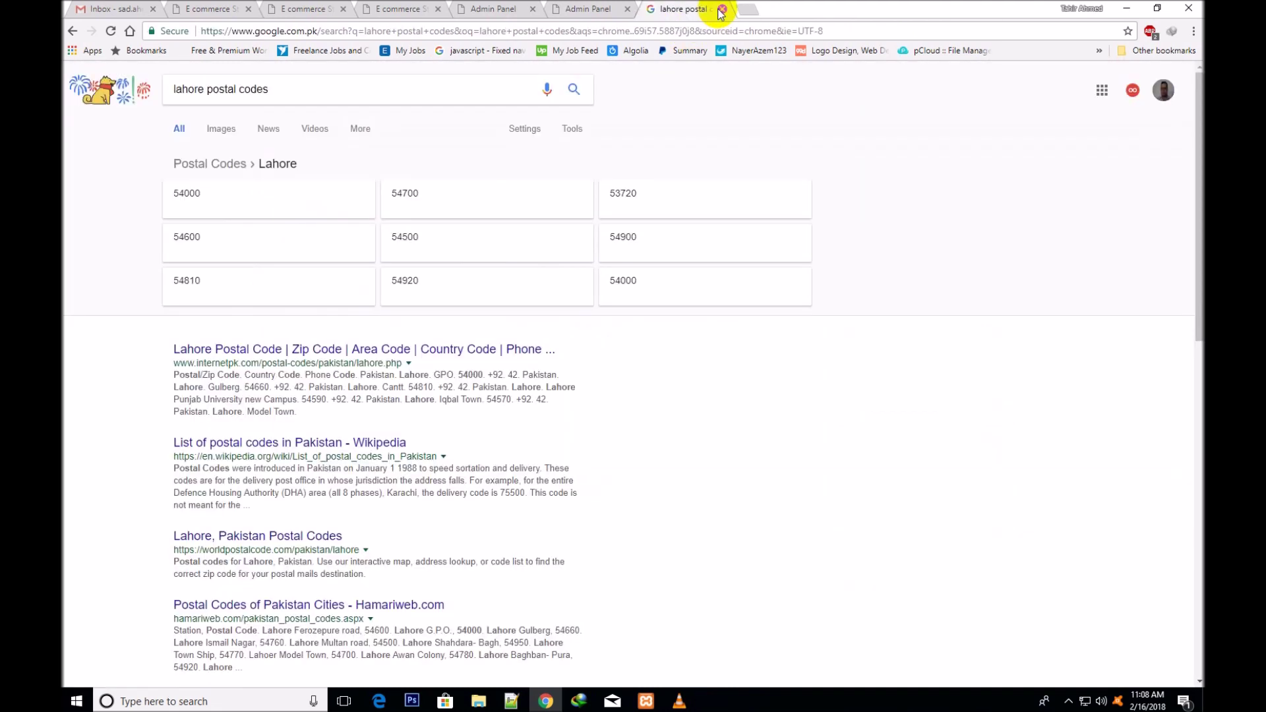
# From the shipping types list, open the Express International shipping rates for United Kingdom
pyautogui.click(572, 7)
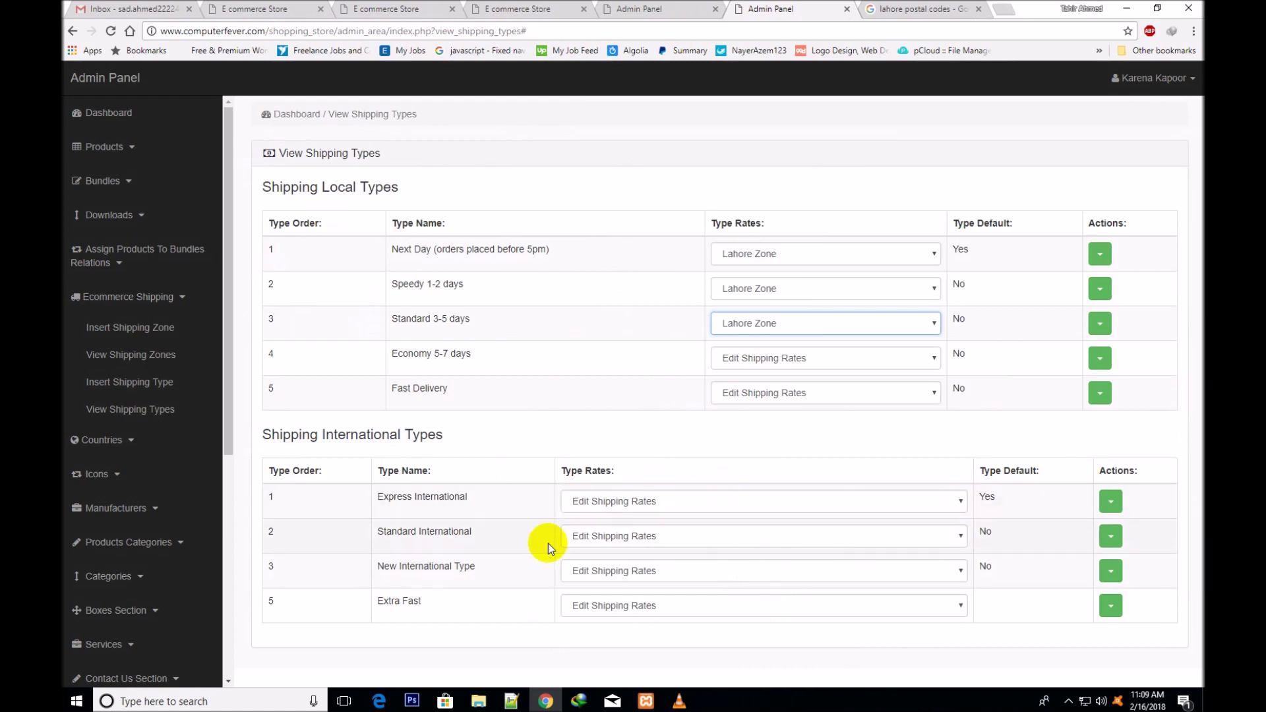
pyautogui.click(961, 505)
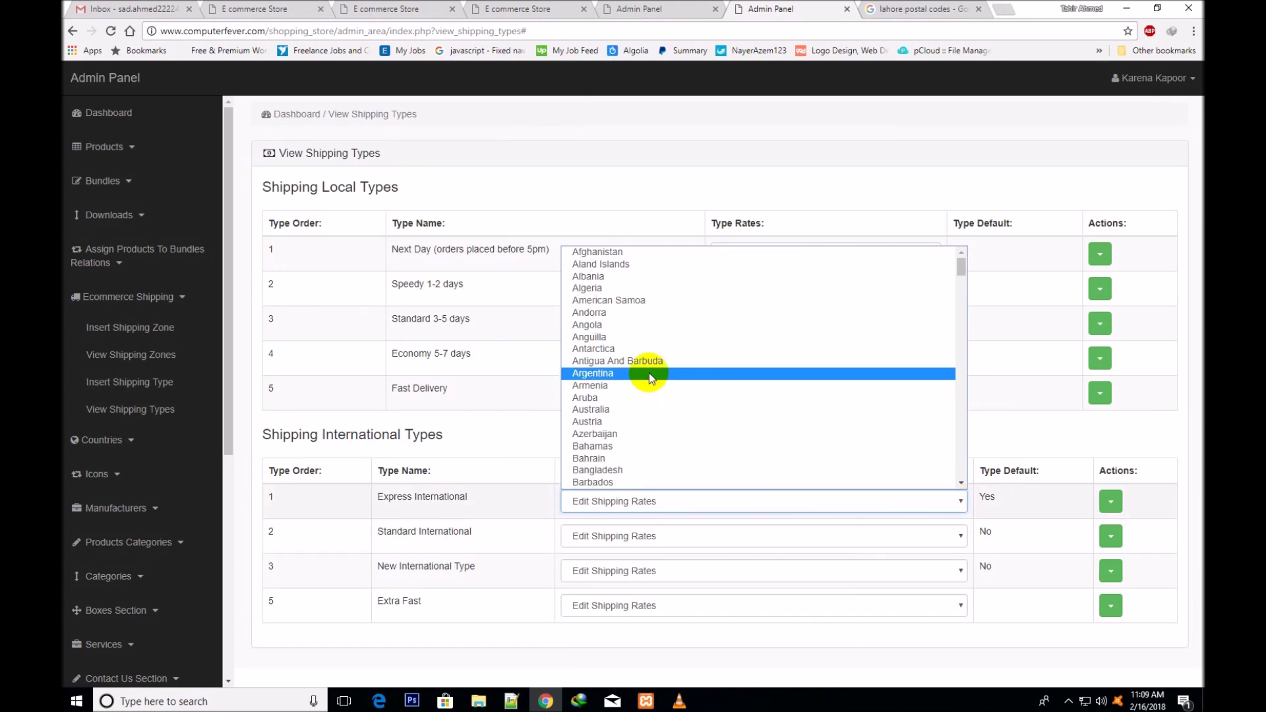
pyautogui.press('u')
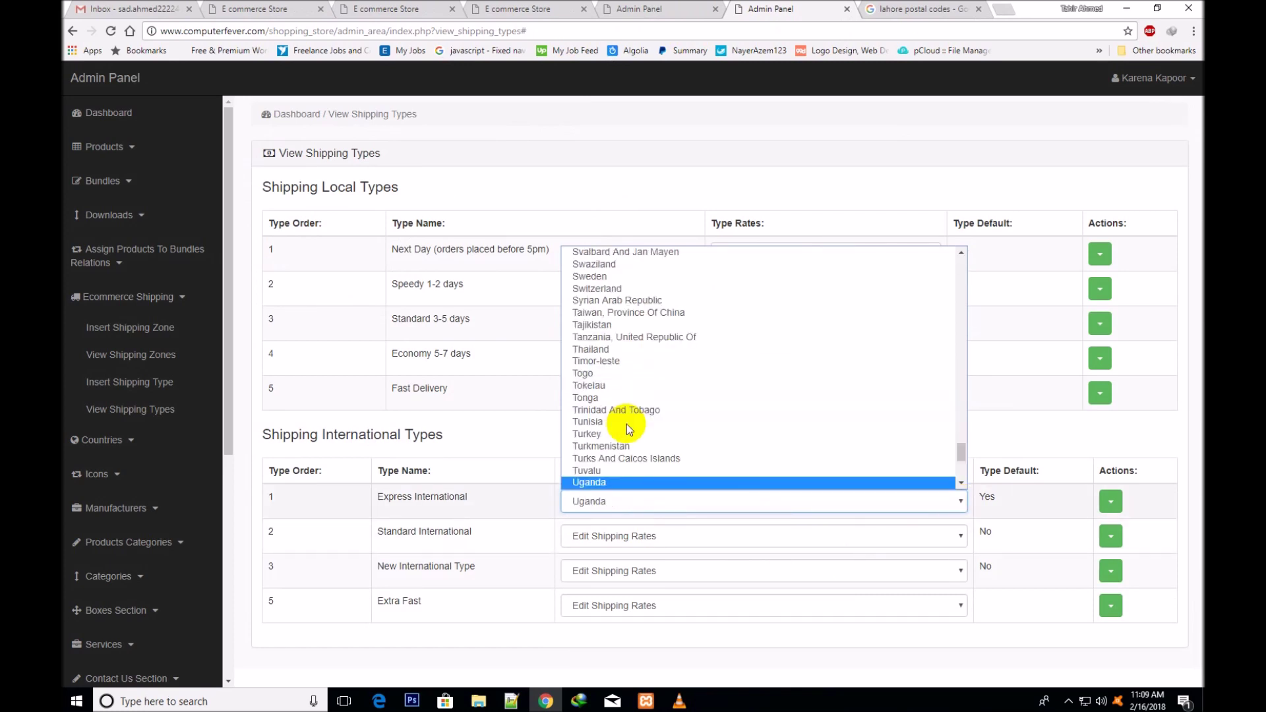
pyautogui.click(961, 485)
pyautogui.click(960, 484)
pyautogui.click(644, 464)
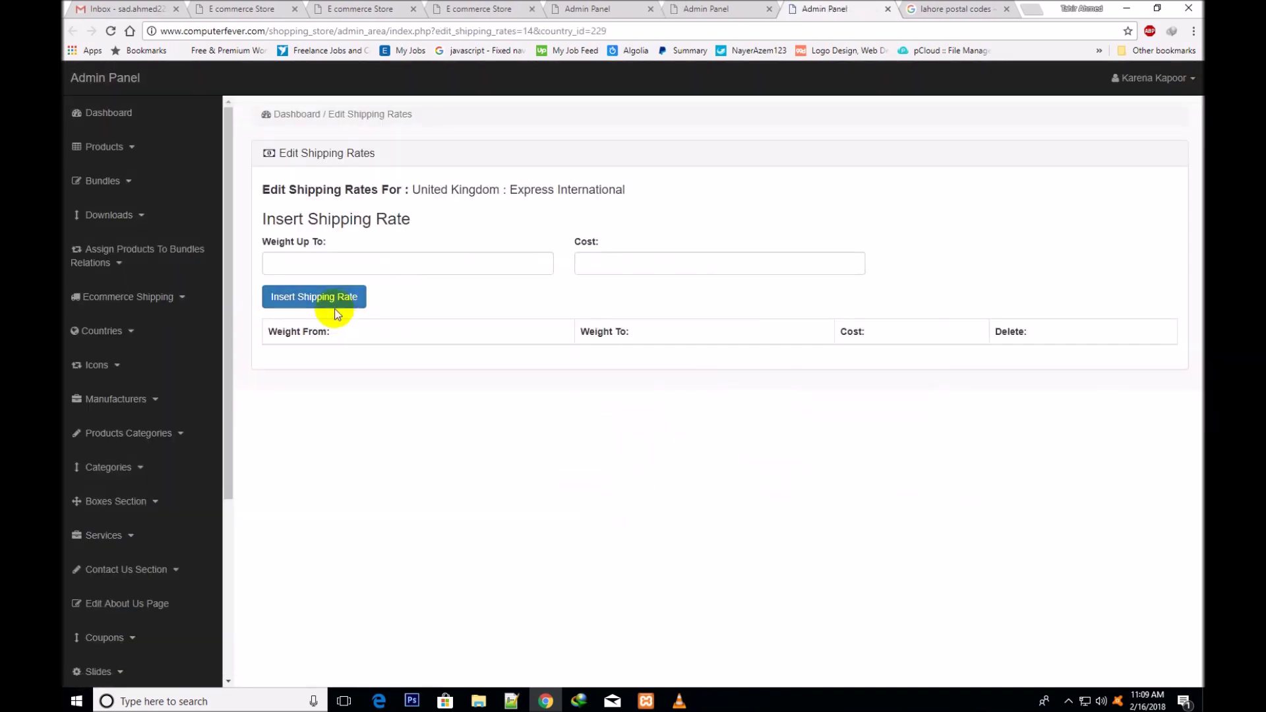
# Insert a United Kingdom Express International rate for weights up to 1 kg at a cost of $20
pyautogui.click(330, 265)
pyautogui.write('1')
pyautogui.click(598, 268)
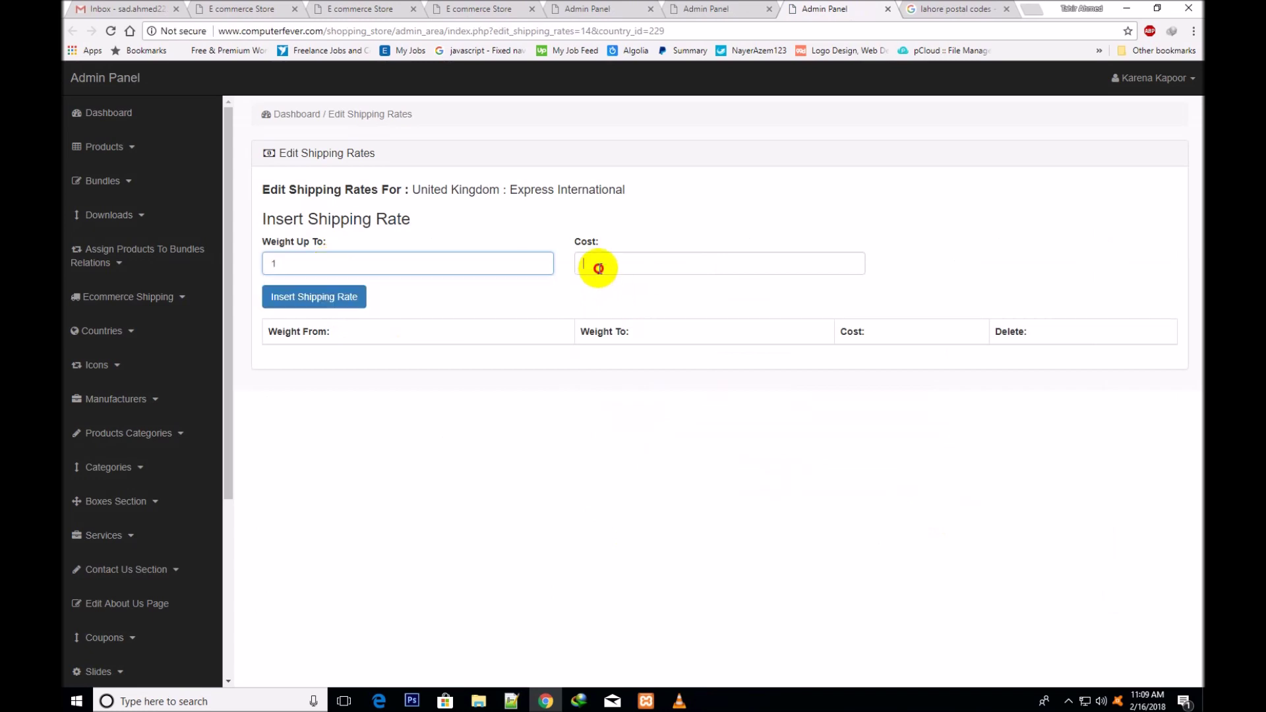
pyautogui.write('20')
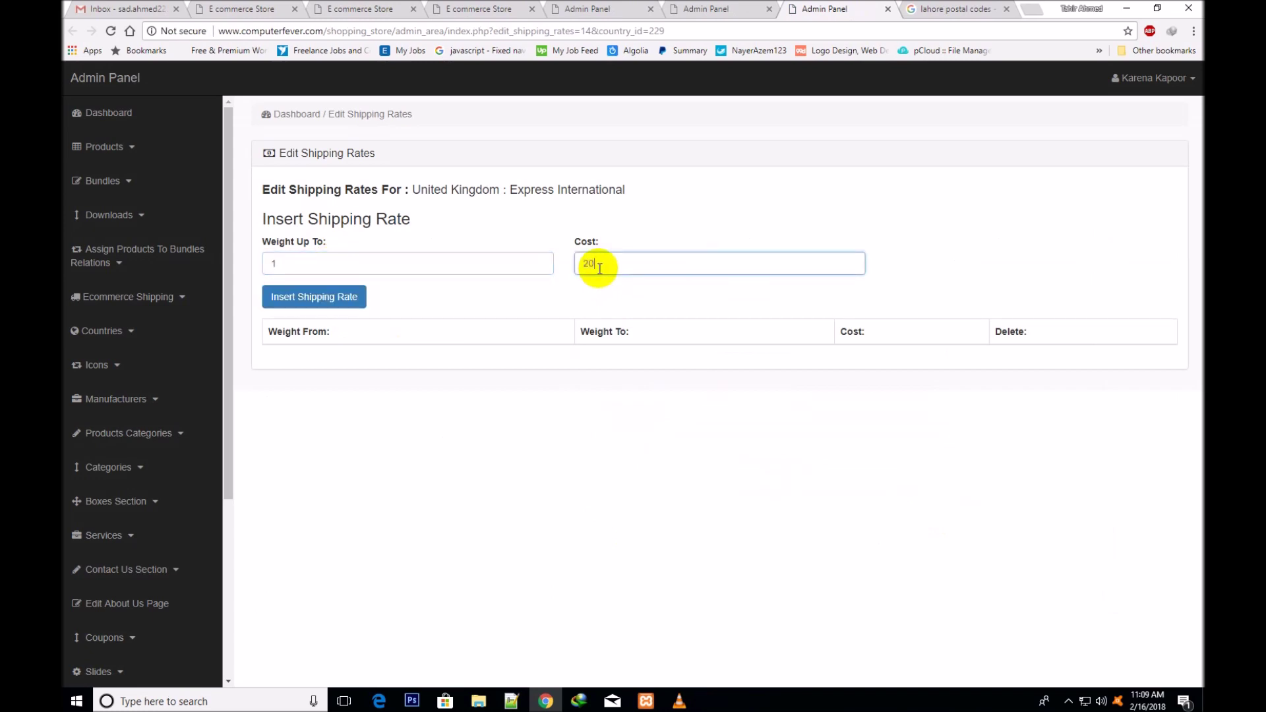
pyautogui.click(332, 302)
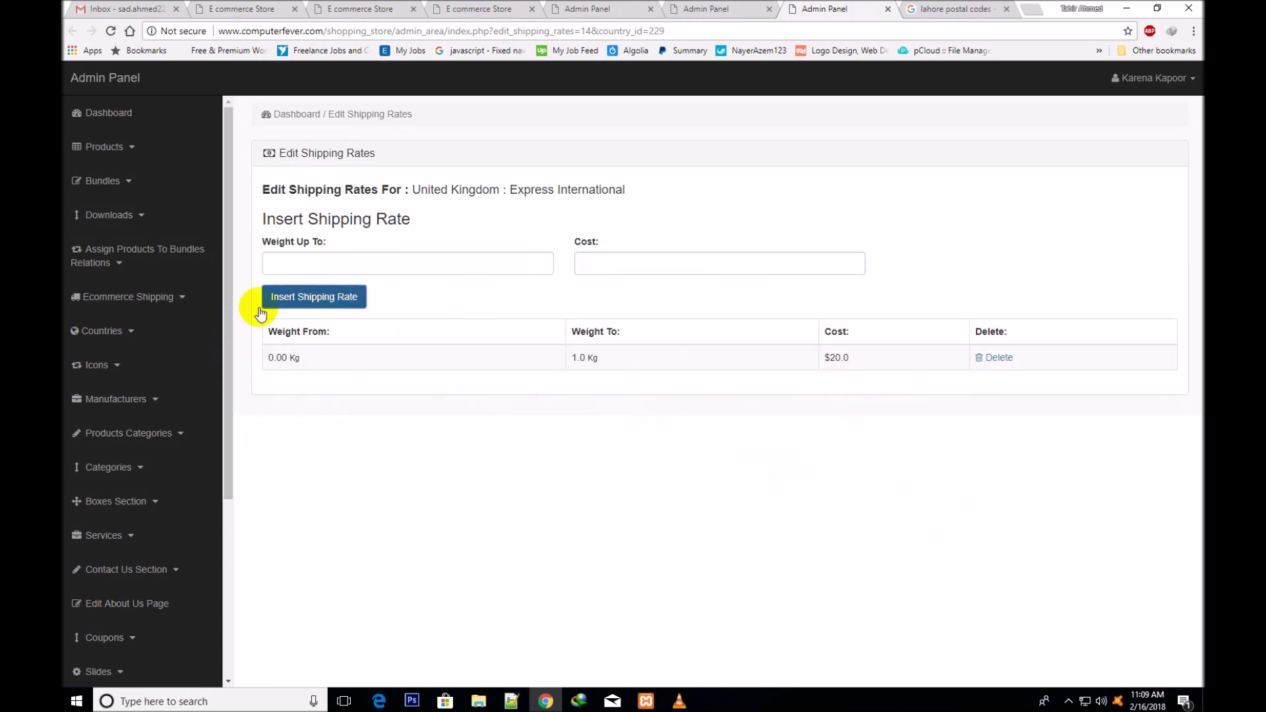
# Insert an Express International rate for weights up to 2 kg at a cost of $30
pyautogui.click(317, 268)
pyautogui.write('2')
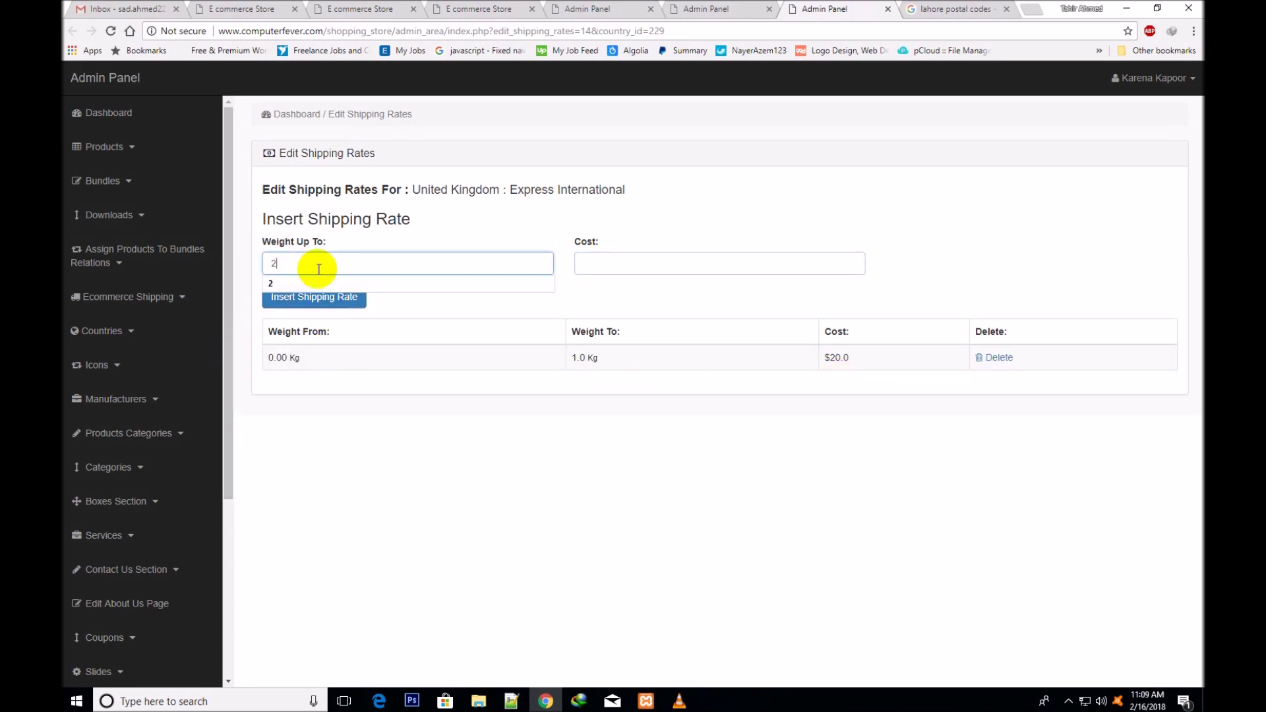
pyautogui.click(596, 270)
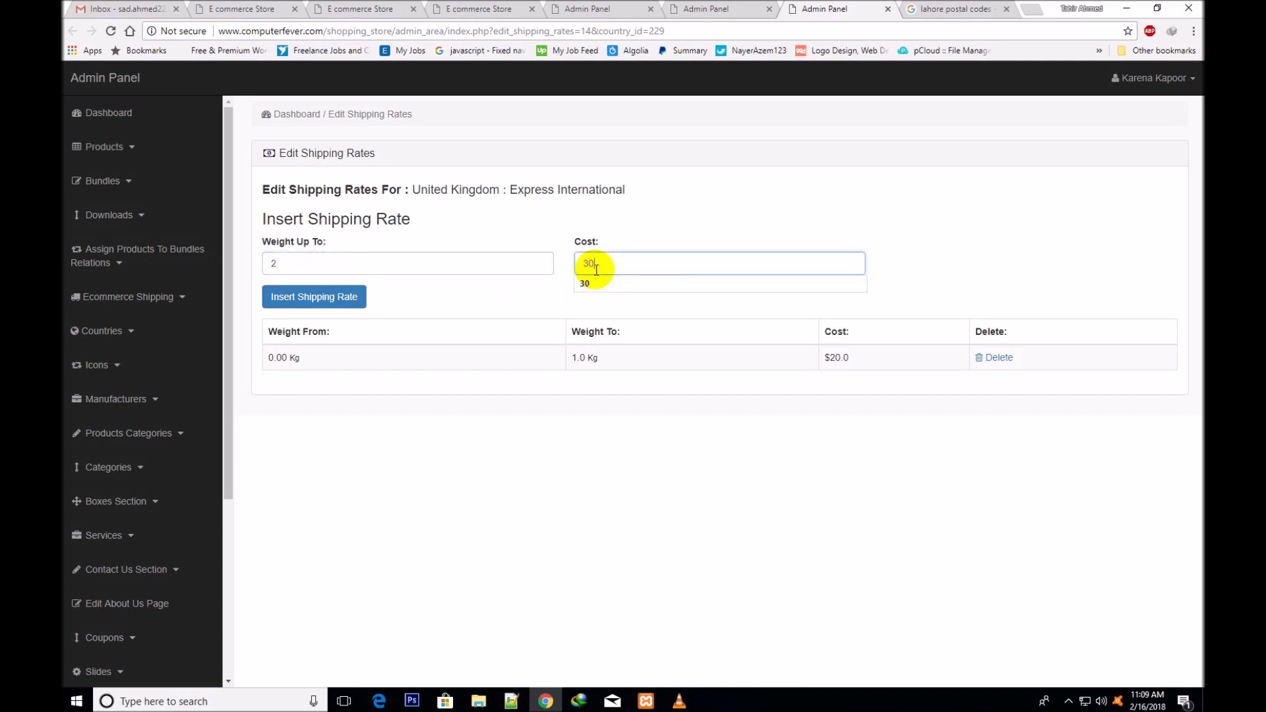
pyautogui.click(304, 300)
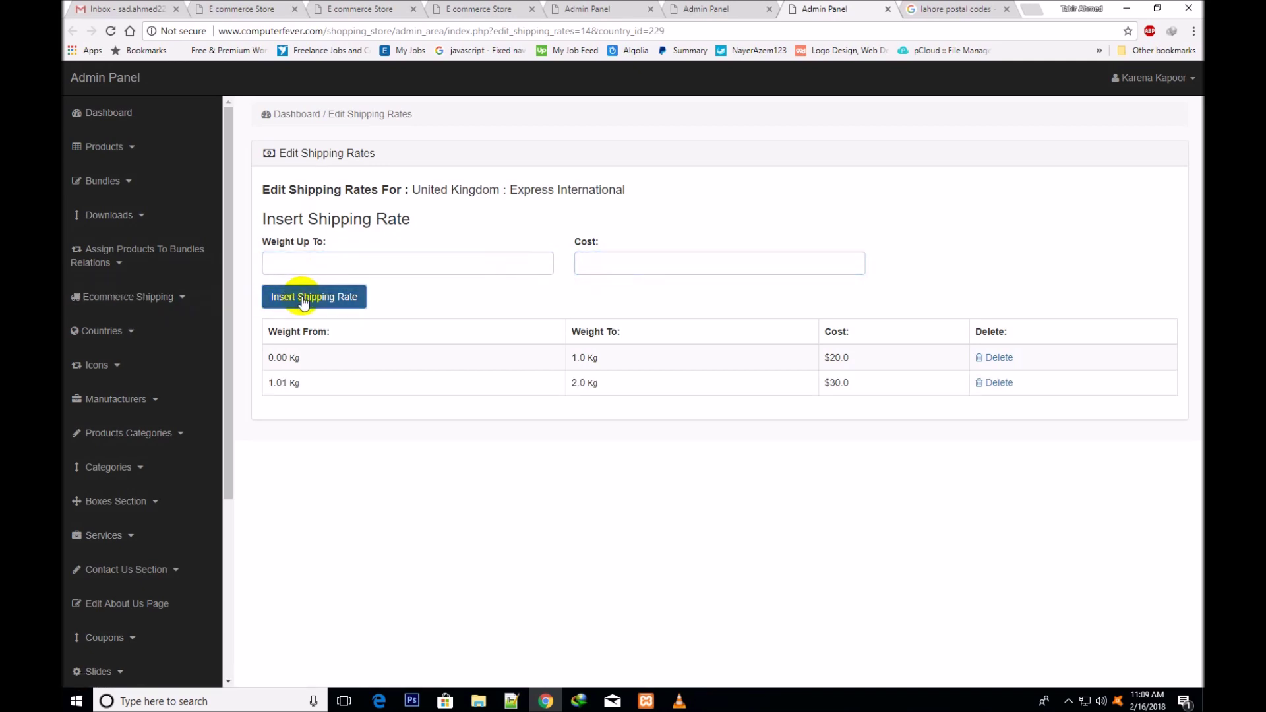
# Insert an Express International rate for weights up to 3 kg at a cost of $40
pyautogui.click(332, 270)
pyautogui.write('3')
pyautogui.click(660, 262)
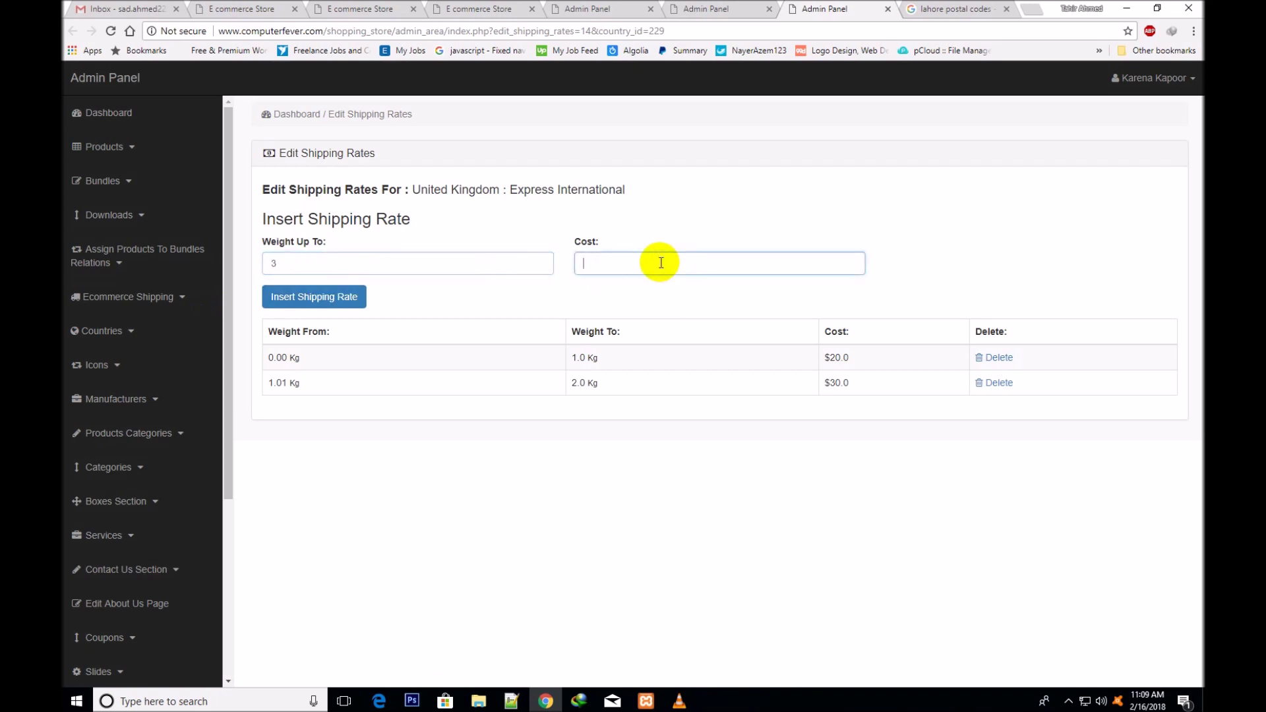
pyautogui.click(298, 301)
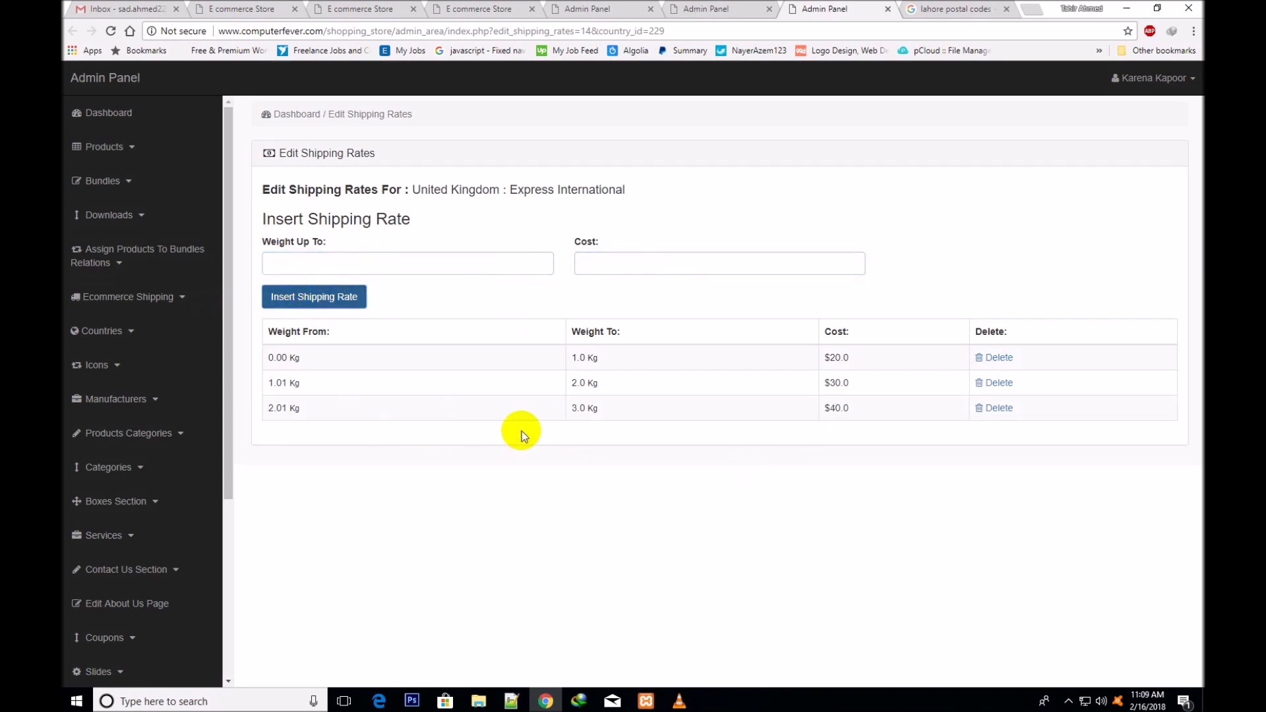
# Return to the shopping cart and reload it to check the shipping options against the new Express International rates
pyautogui.click(340, 6)
pyautogui.click(253, 8)
pyautogui.click(497, 8)
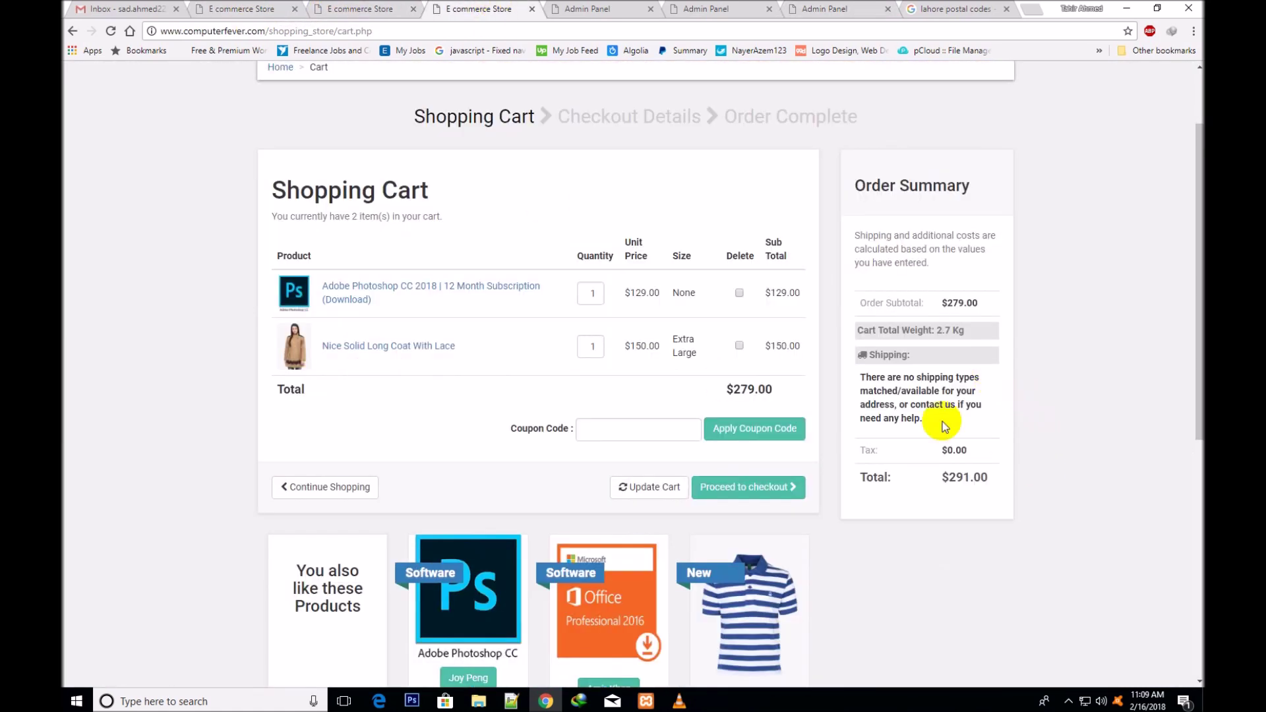
pyautogui.click(111, 31)
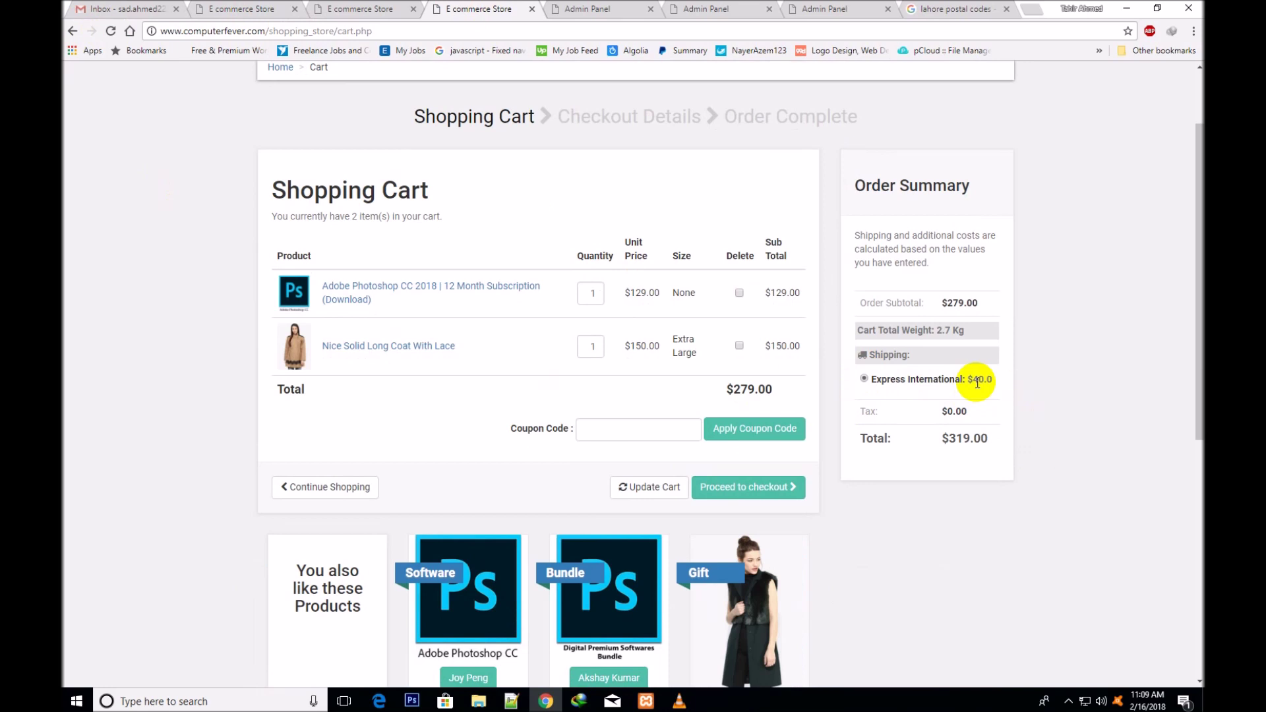
# Compare the Express International rate table and the customer's saved addresses with the cart's order summary
pyautogui.click(857, 9)
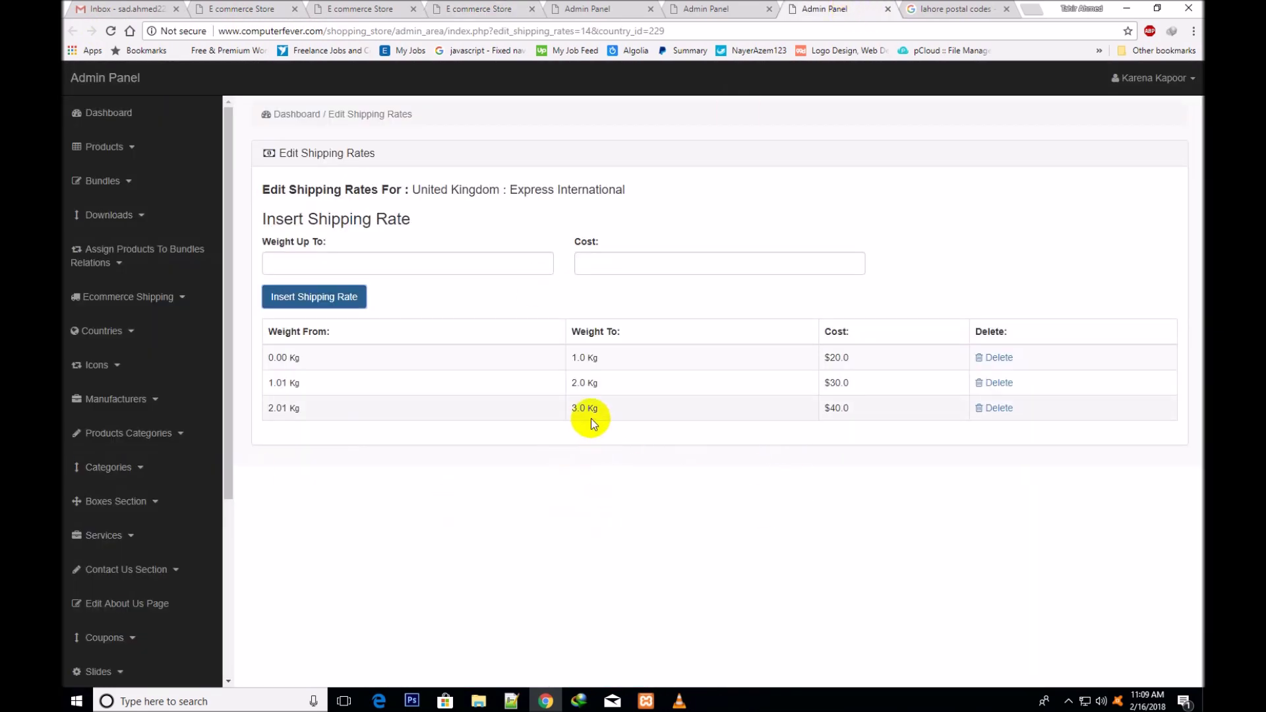
pyautogui.click(356, 8)
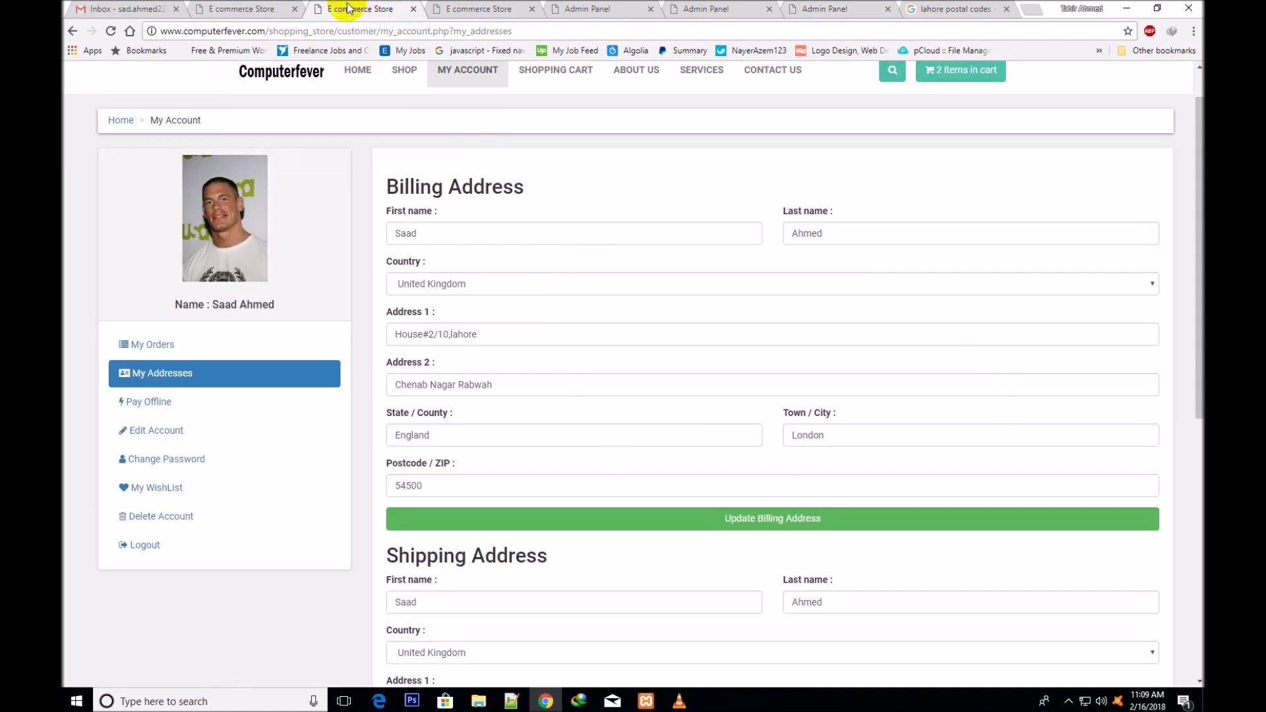
pyautogui.click(461, 9)
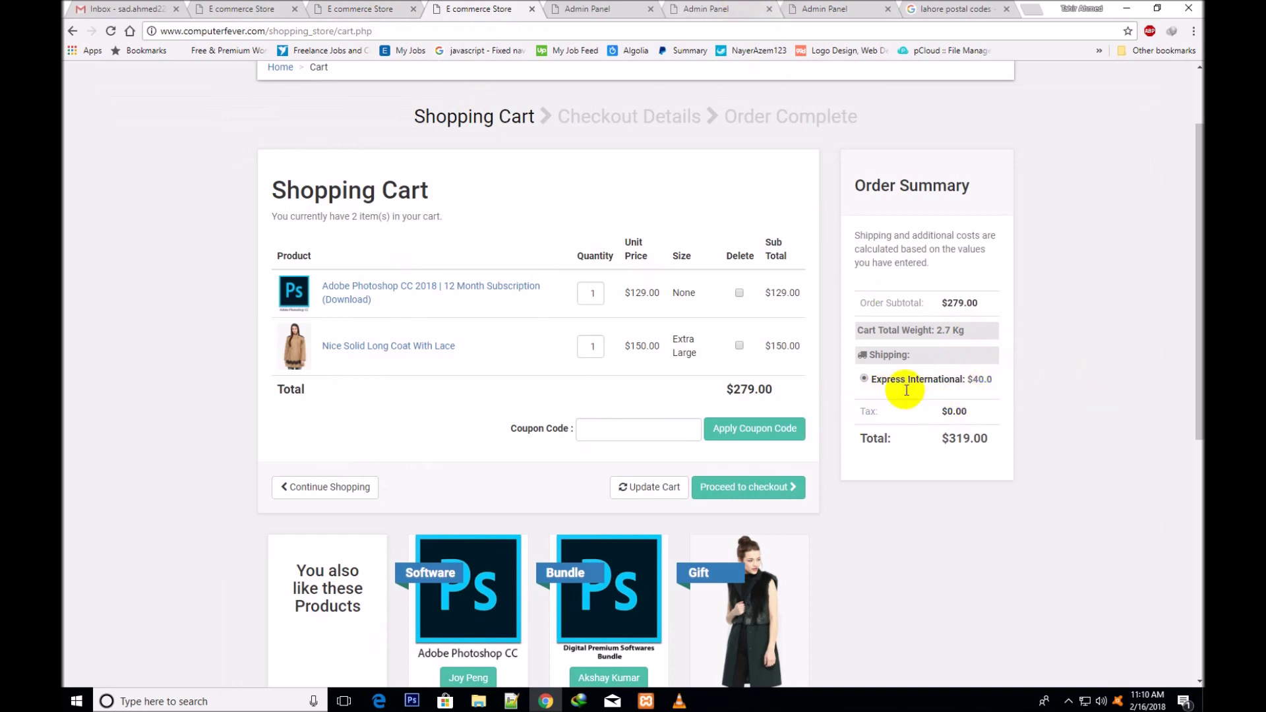
# Close the Express International rates page and open the Standard International shipping rates for United Kingdom
pyautogui.click(823, 5)
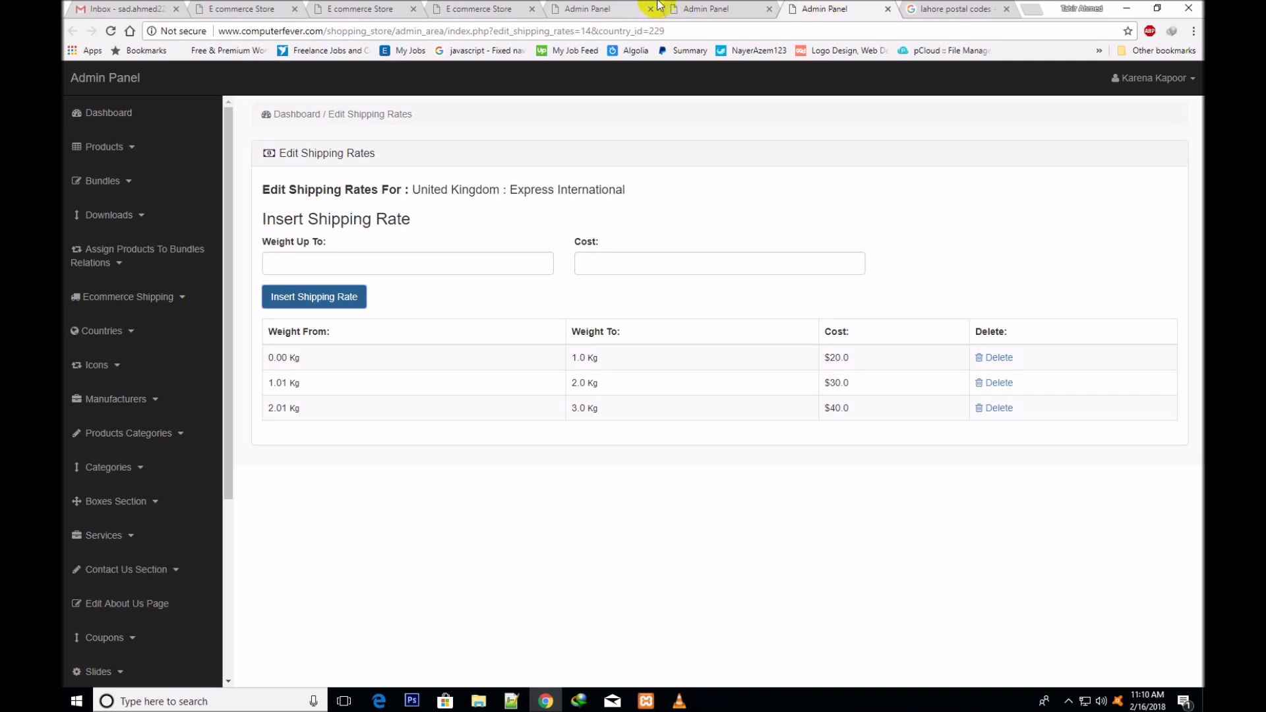
pyautogui.click(888, 9)
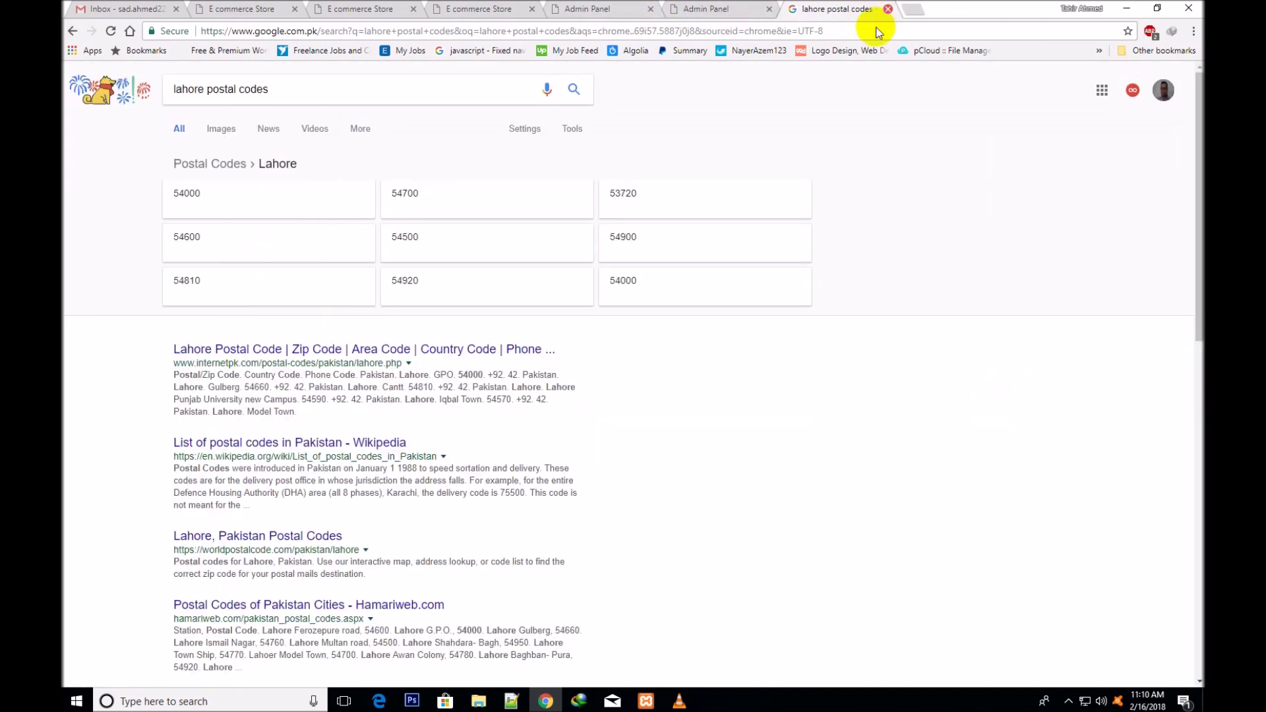
pyautogui.click(687, 9)
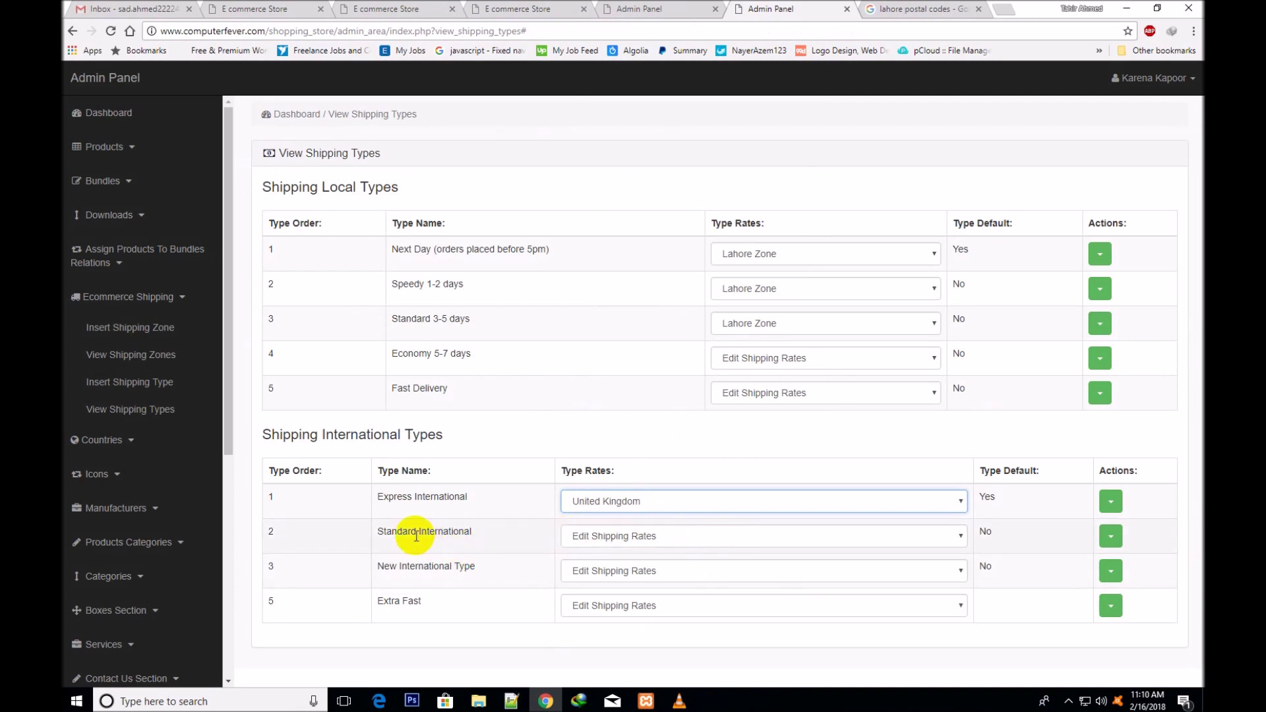
pyautogui.click(961, 536)
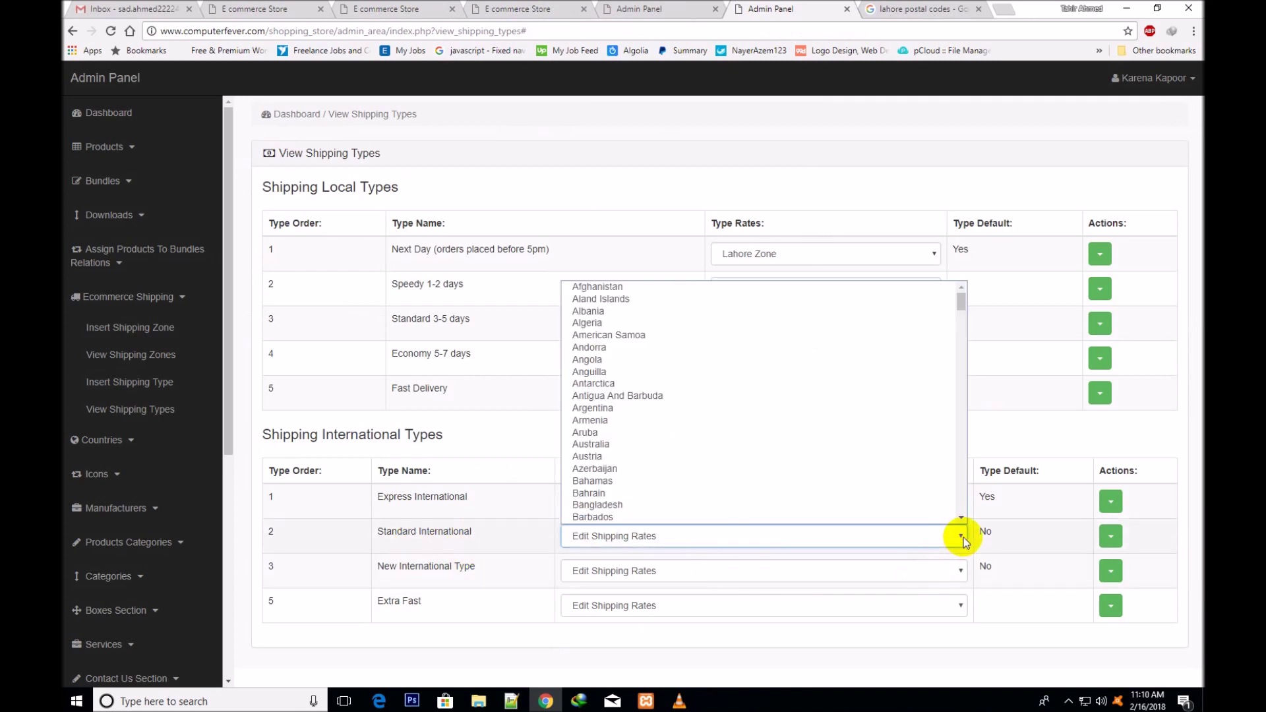
pyautogui.press('u')
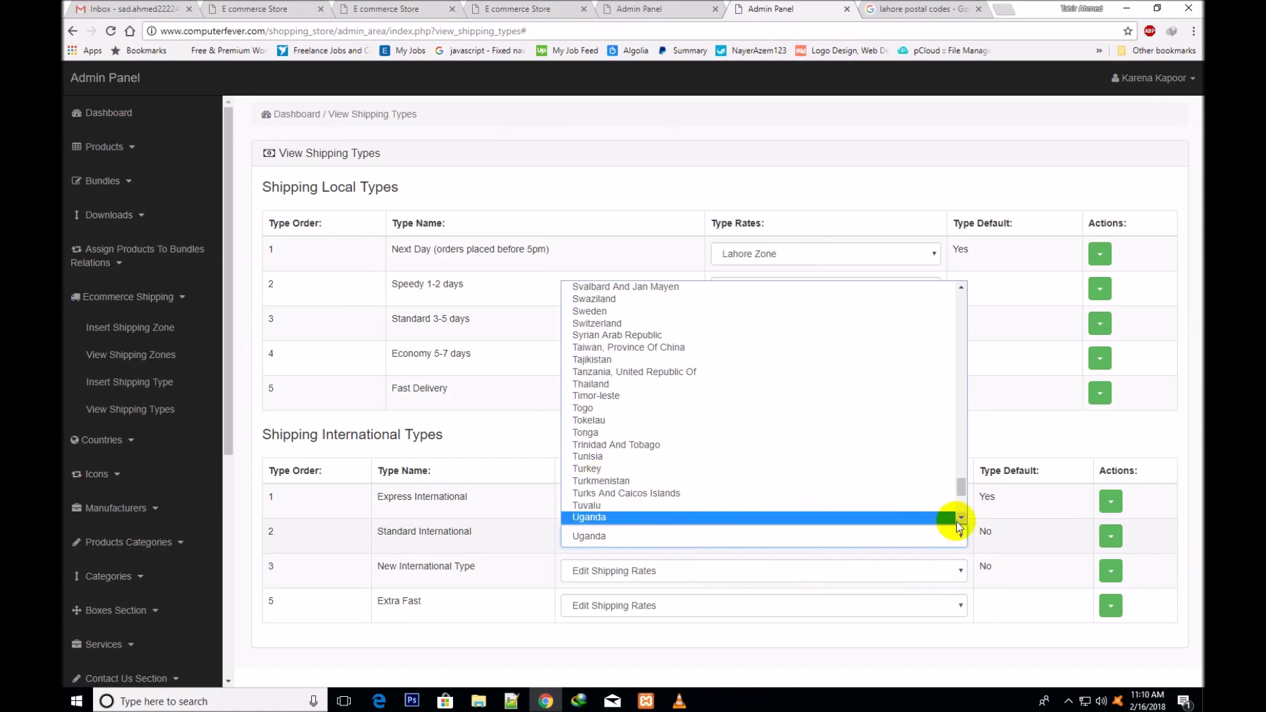
pyautogui.scroll(-3, 957, 521)
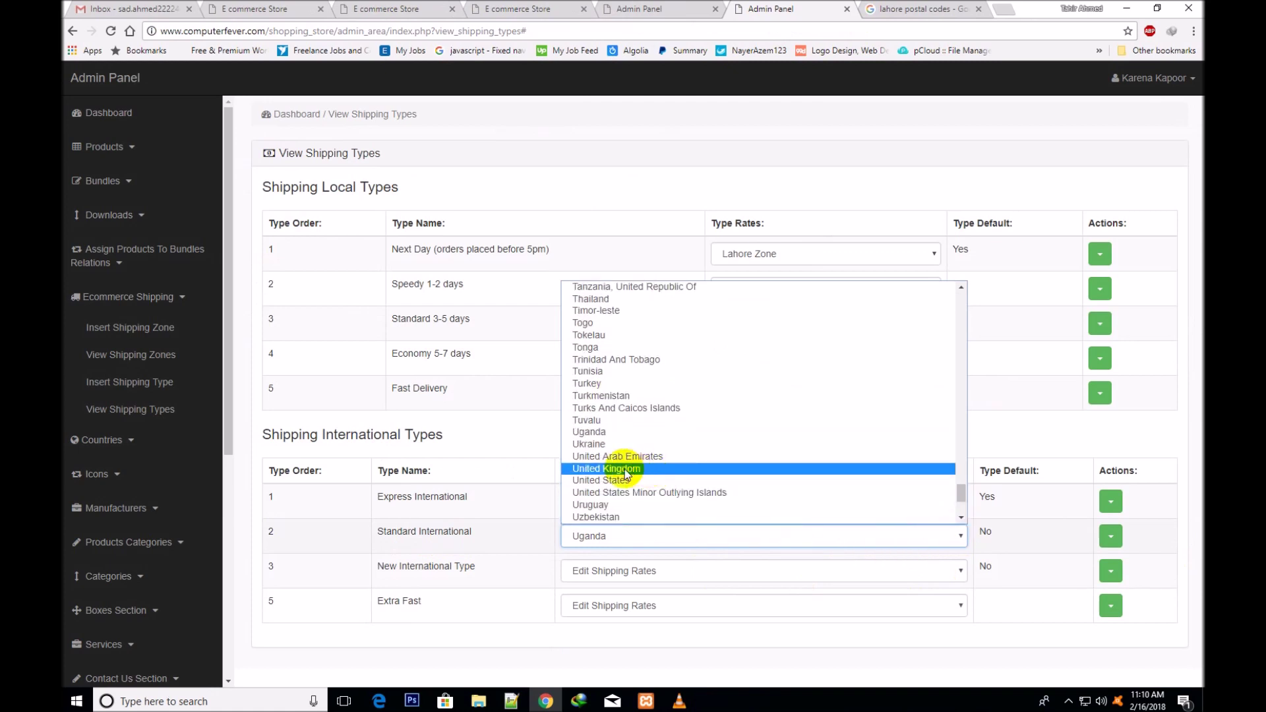
pyautogui.click(625, 469)
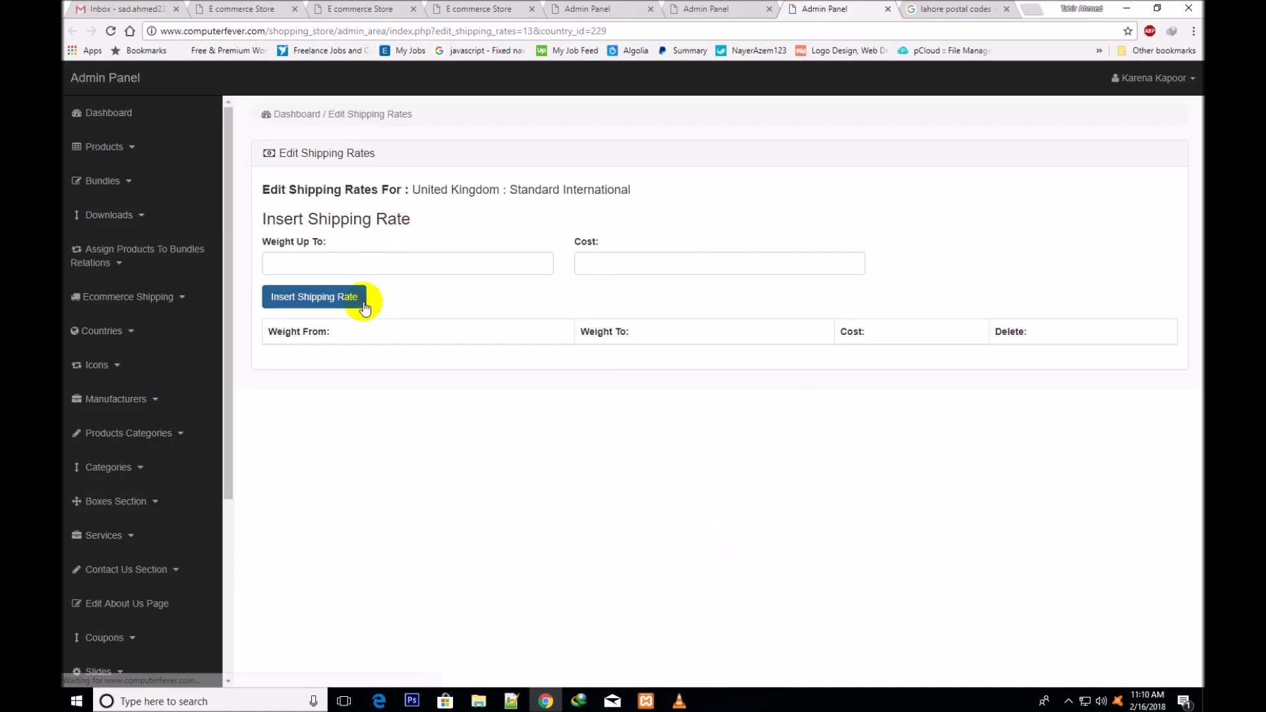
pyautogui.click(375, 269)
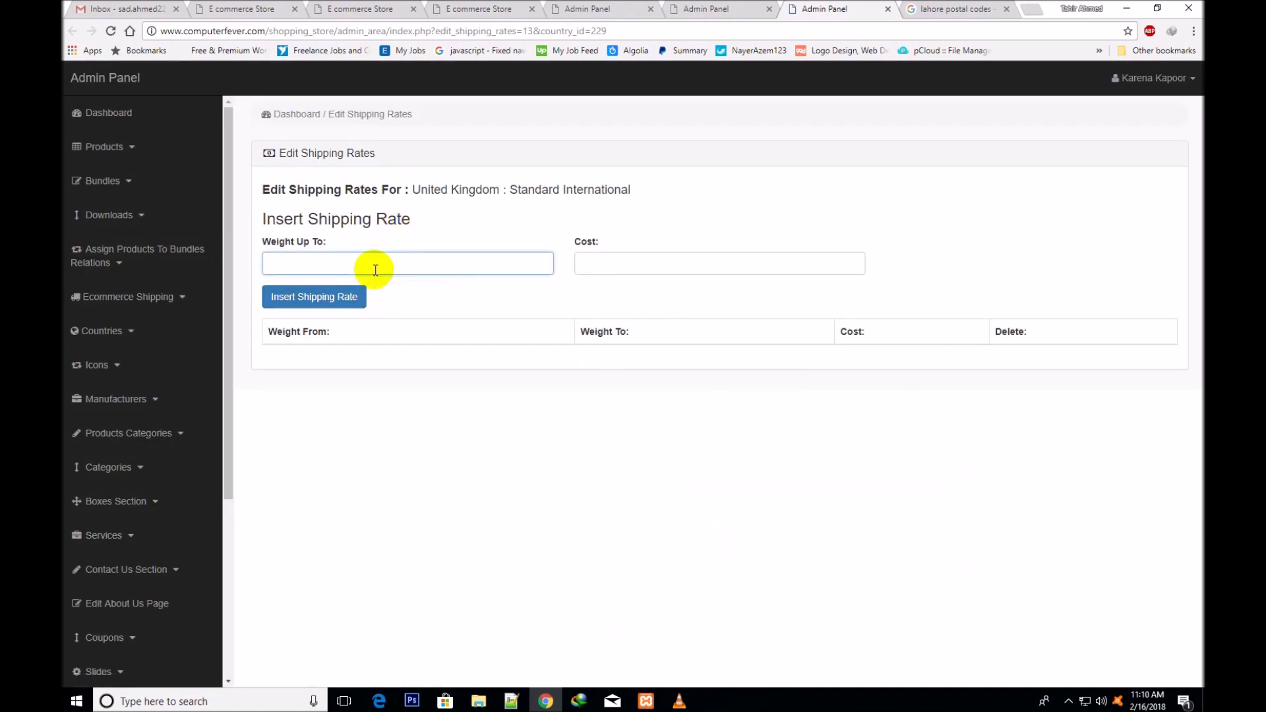
pyautogui.write('1')
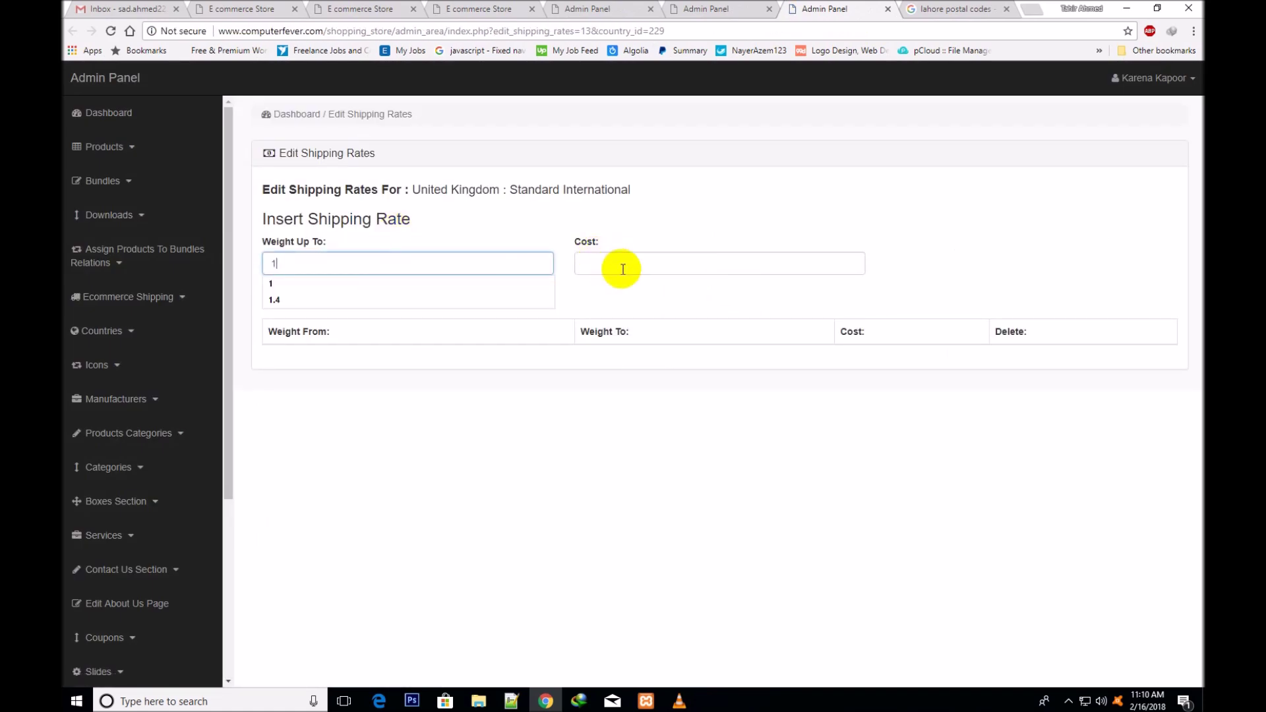
pyautogui.click(623, 270)
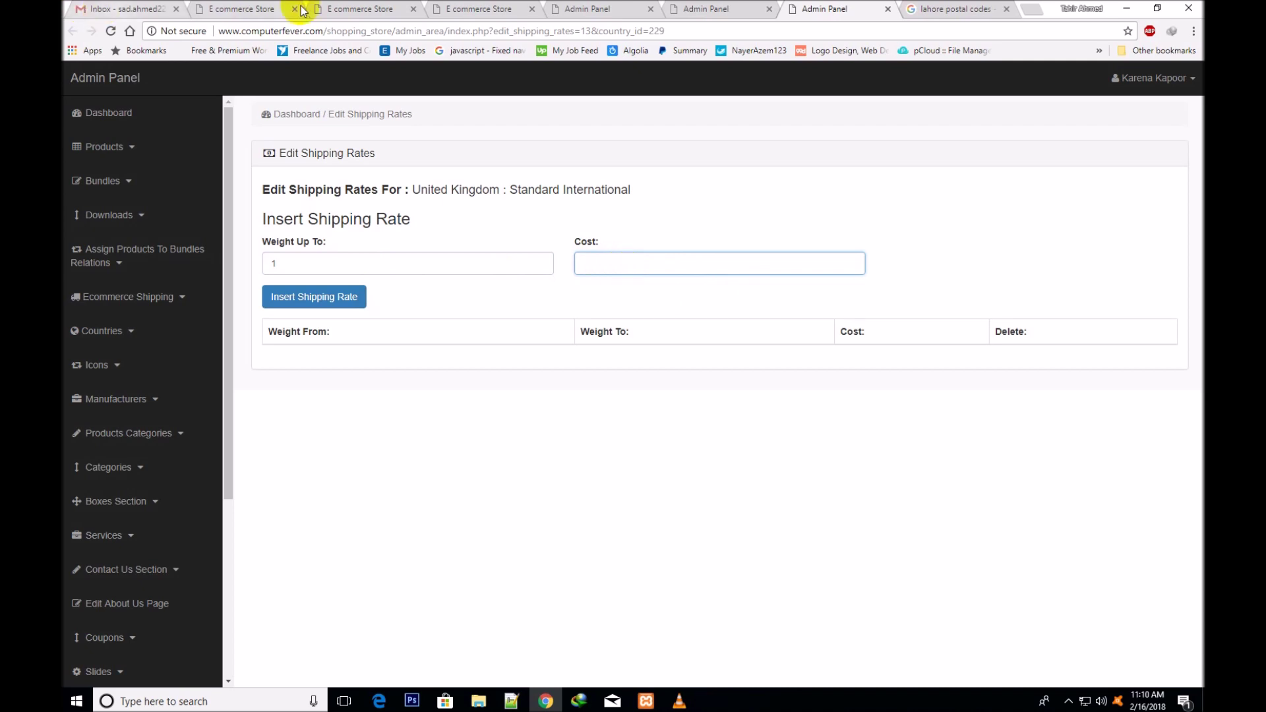
# Check the customer's saved addresses and the total weight in the shopping cart's order summary
pyautogui.click(247, 9)
pyautogui.click(370, 9)
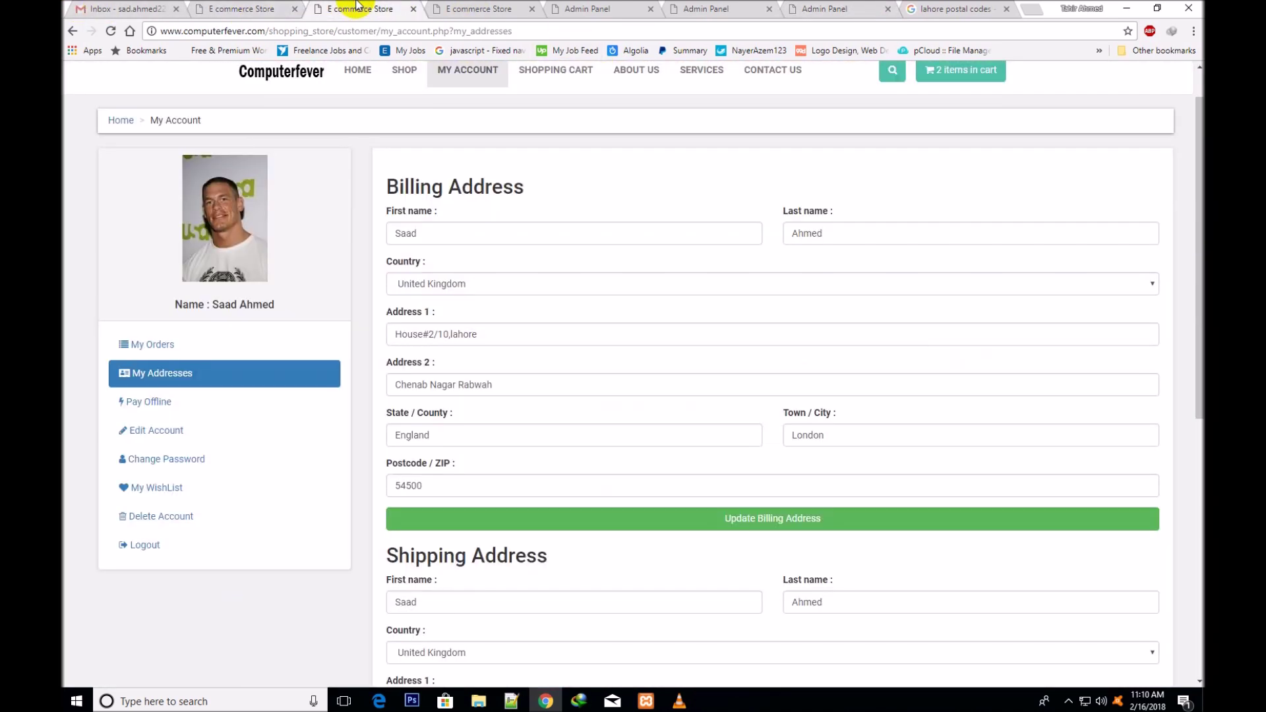
pyautogui.click(484, 8)
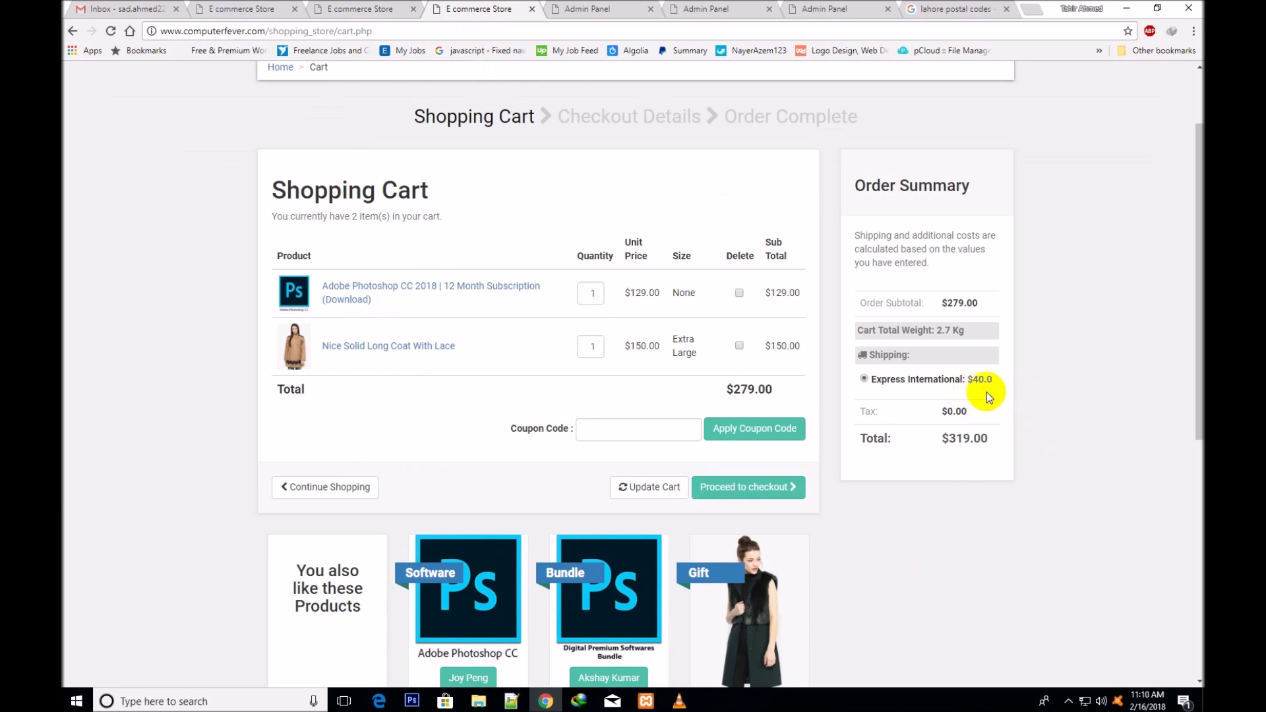
# Insert a Standard International rate for United Kingdom covering weights up to 2 kg at a cost of $50
pyautogui.click(835, 10)
pyautogui.click(310, 262)
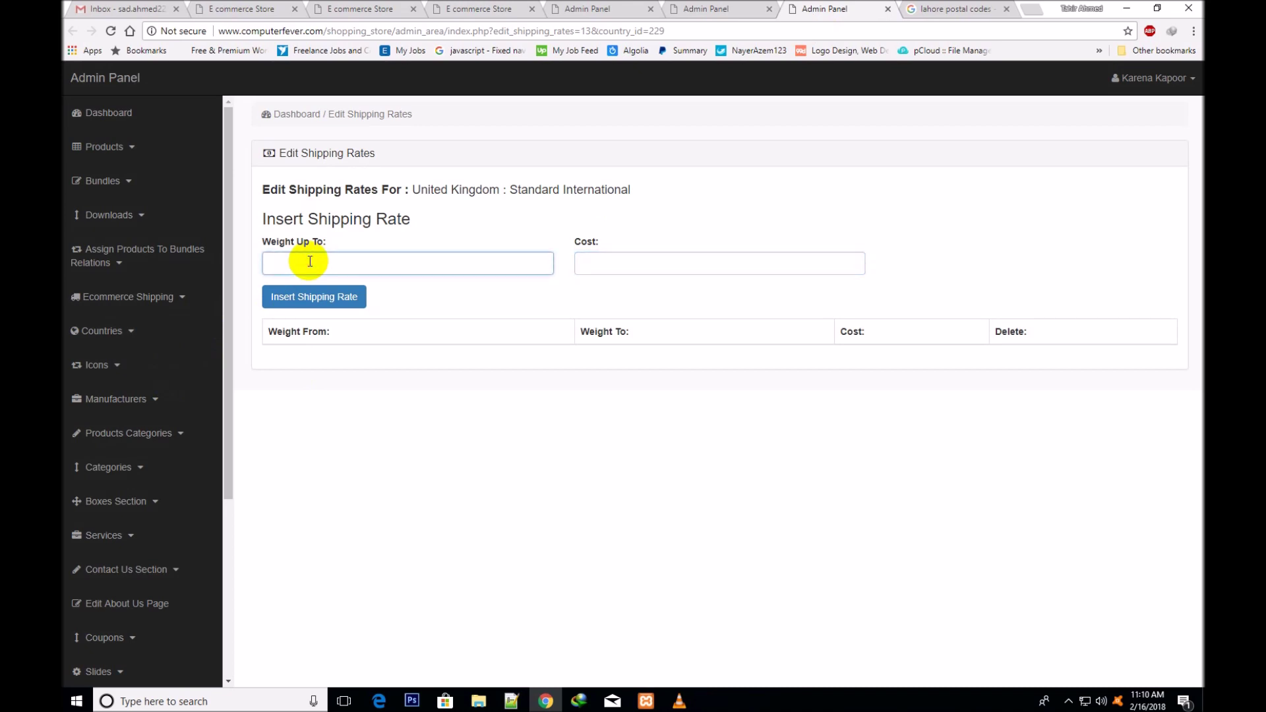
pyautogui.write('2')
pyautogui.click(618, 263)
pyautogui.write('50')
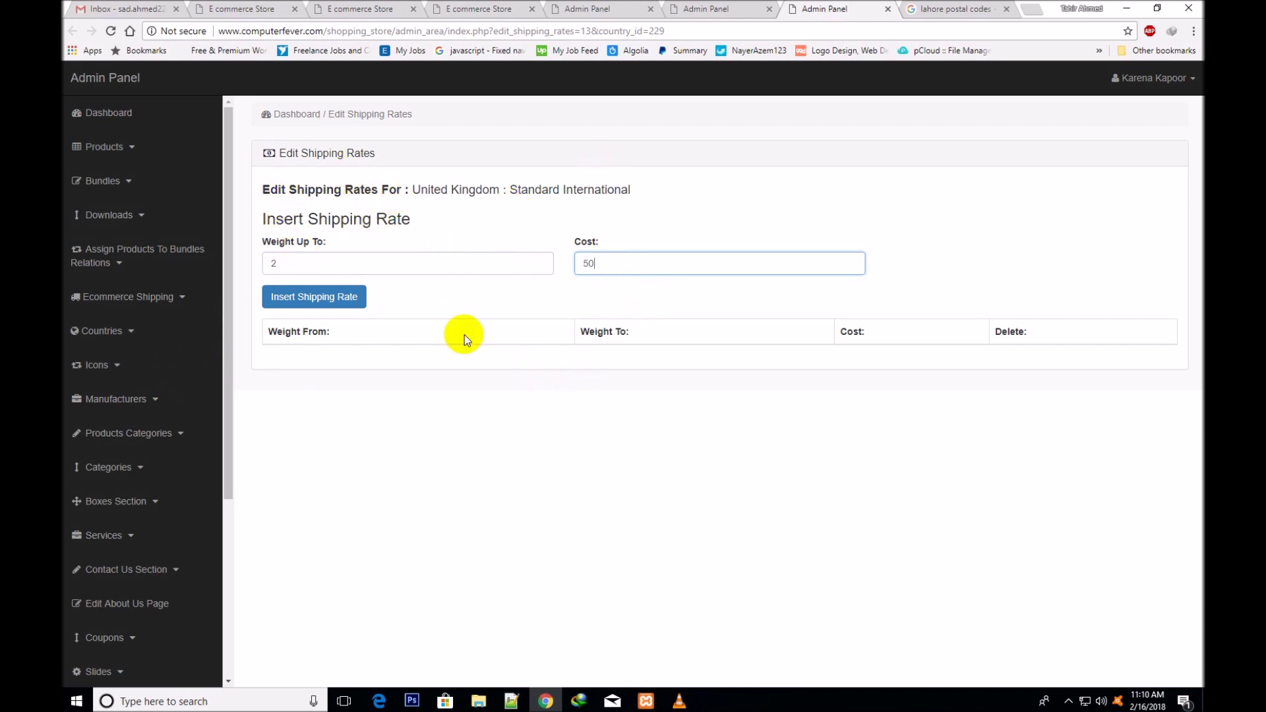
pyautogui.click(339, 302)
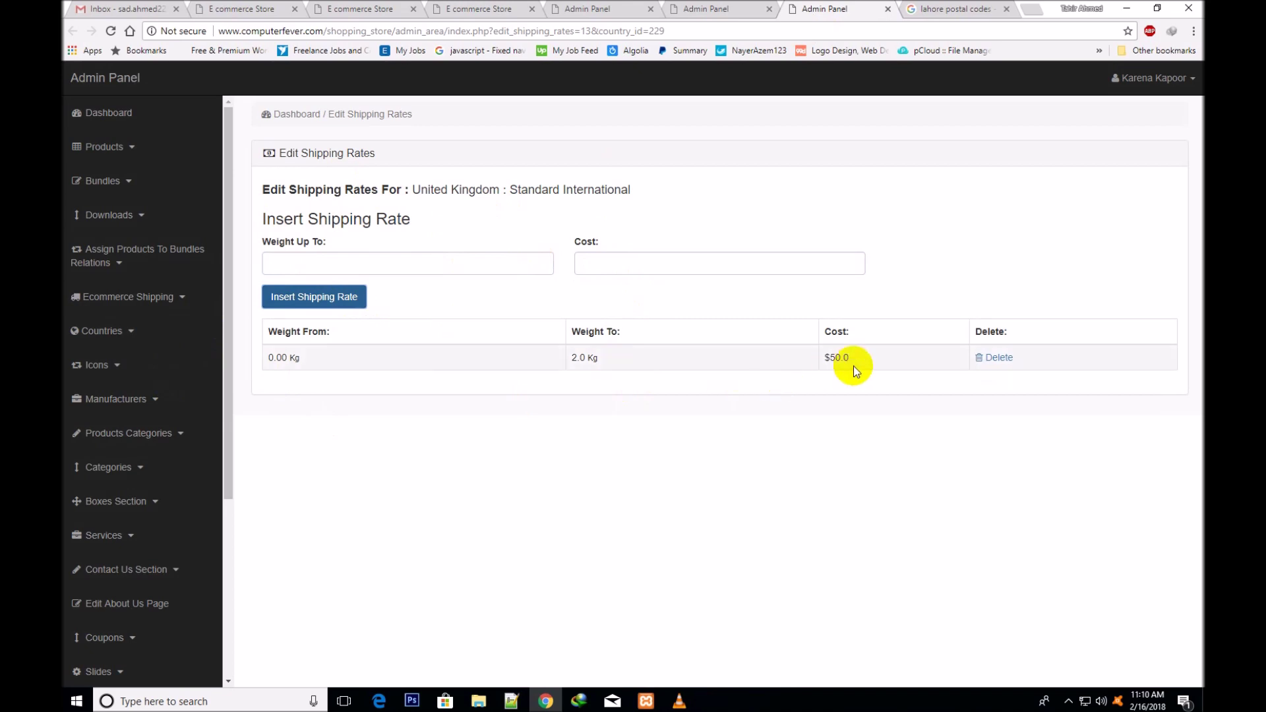
# Insert a Standard International rate for weights up to 3 kg at a cost of $60
pyautogui.click(385, 265)
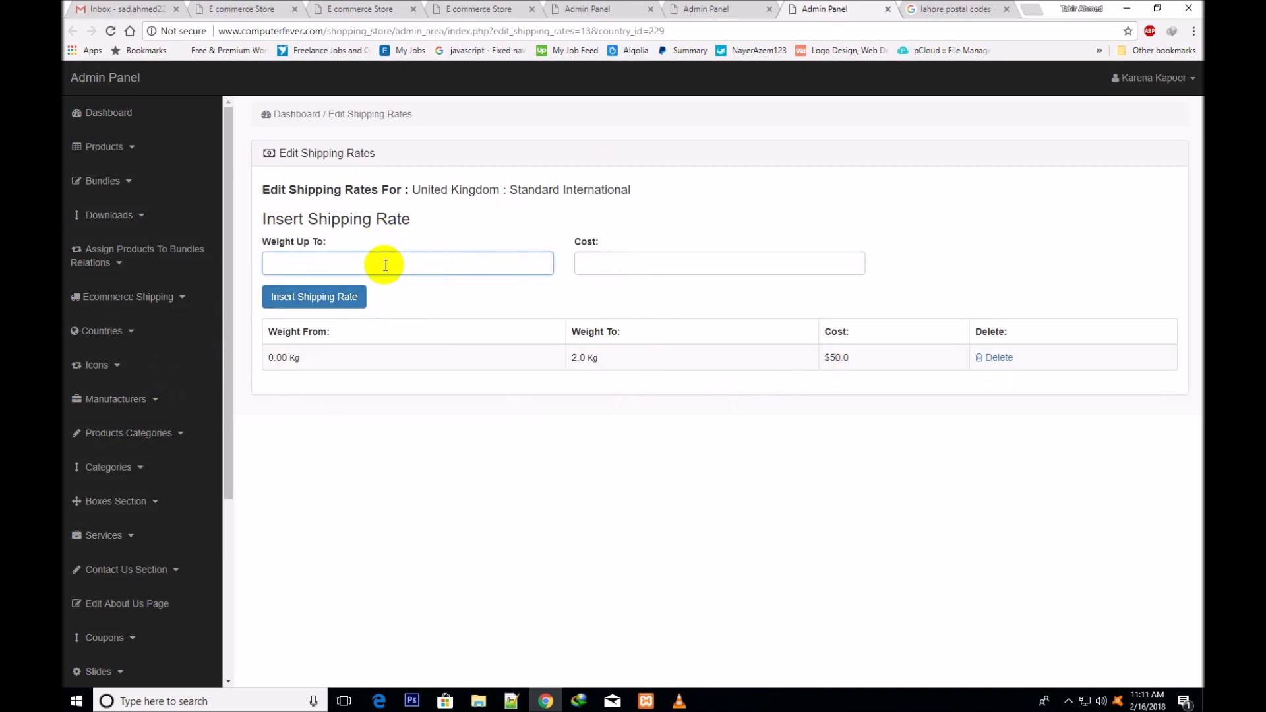
pyautogui.write('3')
pyautogui.click(610, 273)
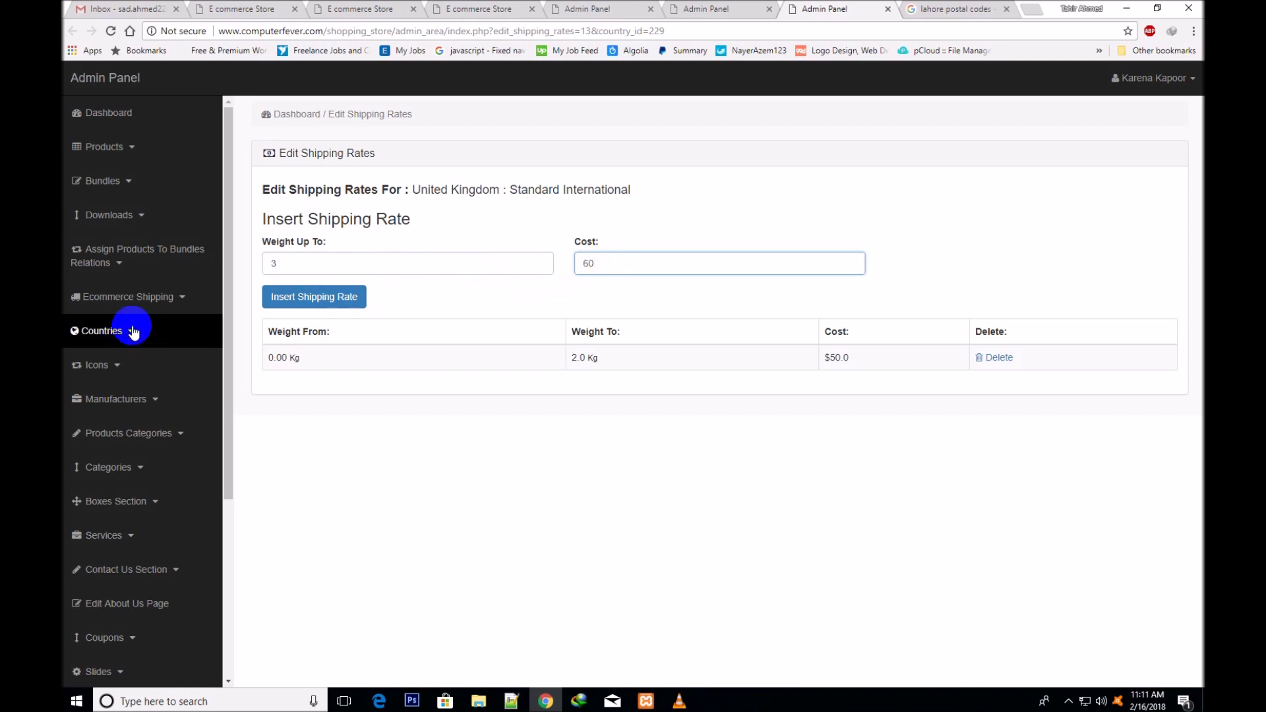
pyautogui.click(316, 297)
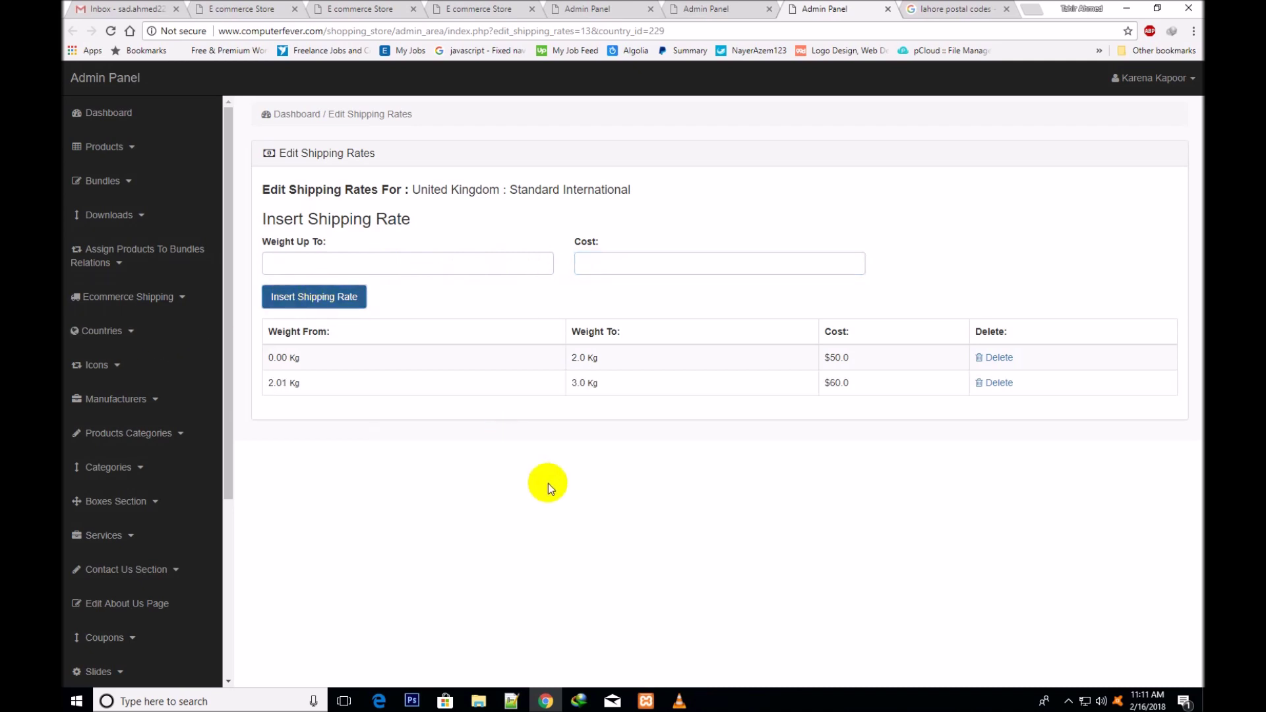
# Reload the shopping cart to check its shipping options against the new Standard International rates
pyautogui.click(457, 9)
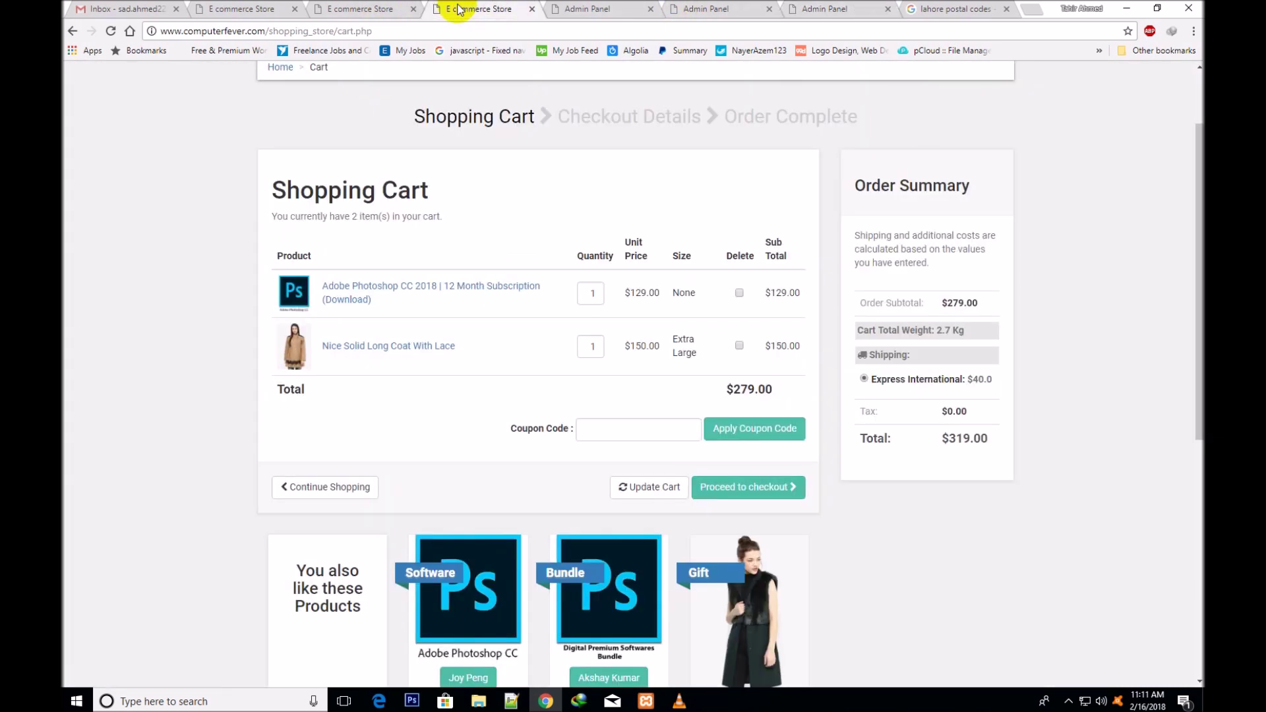
pyautogui.click(111, 31)
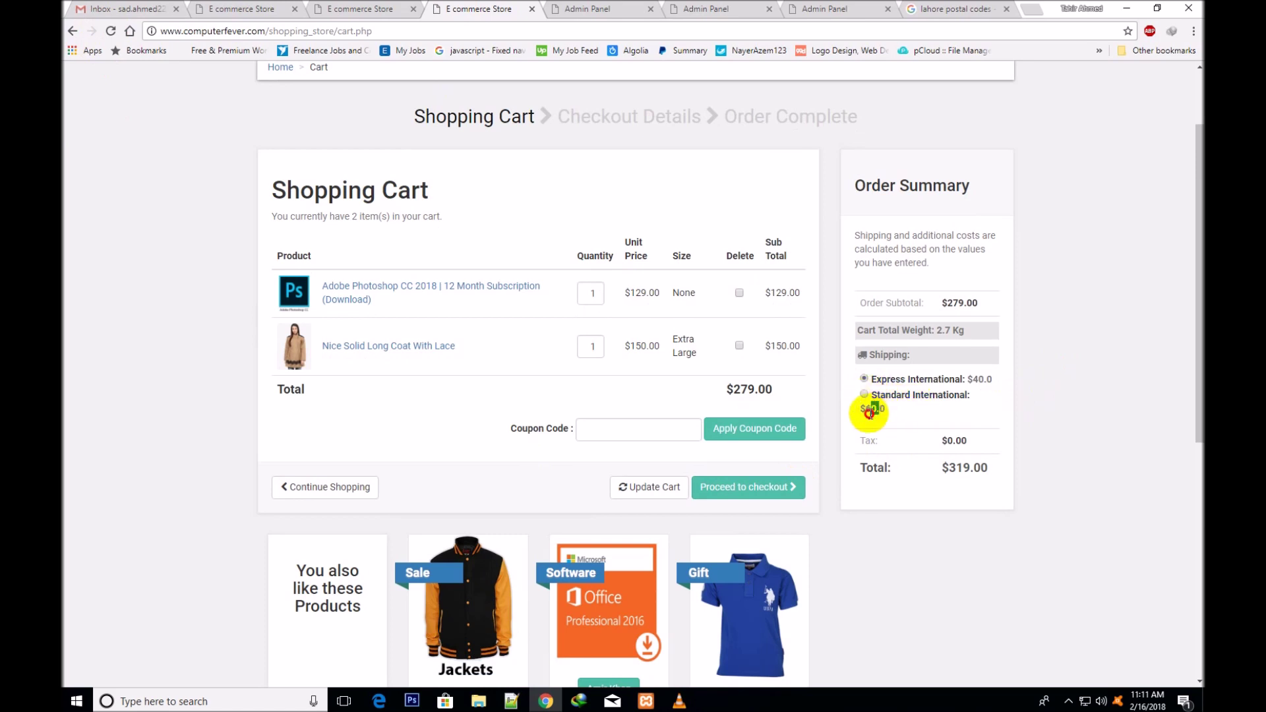
pyautogui.click(888, 417)
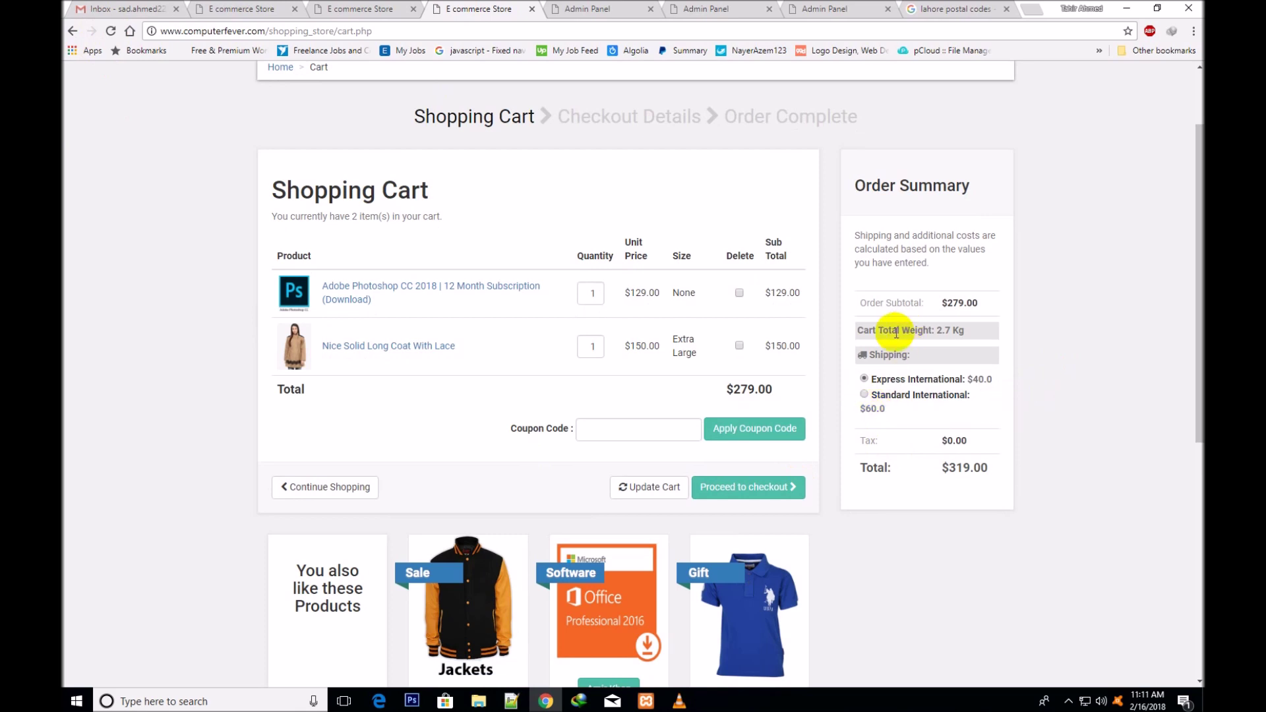
# Switch the cart's shipping between Standard International and Express International to compare the order totals
pyautogui.click(864, 395)
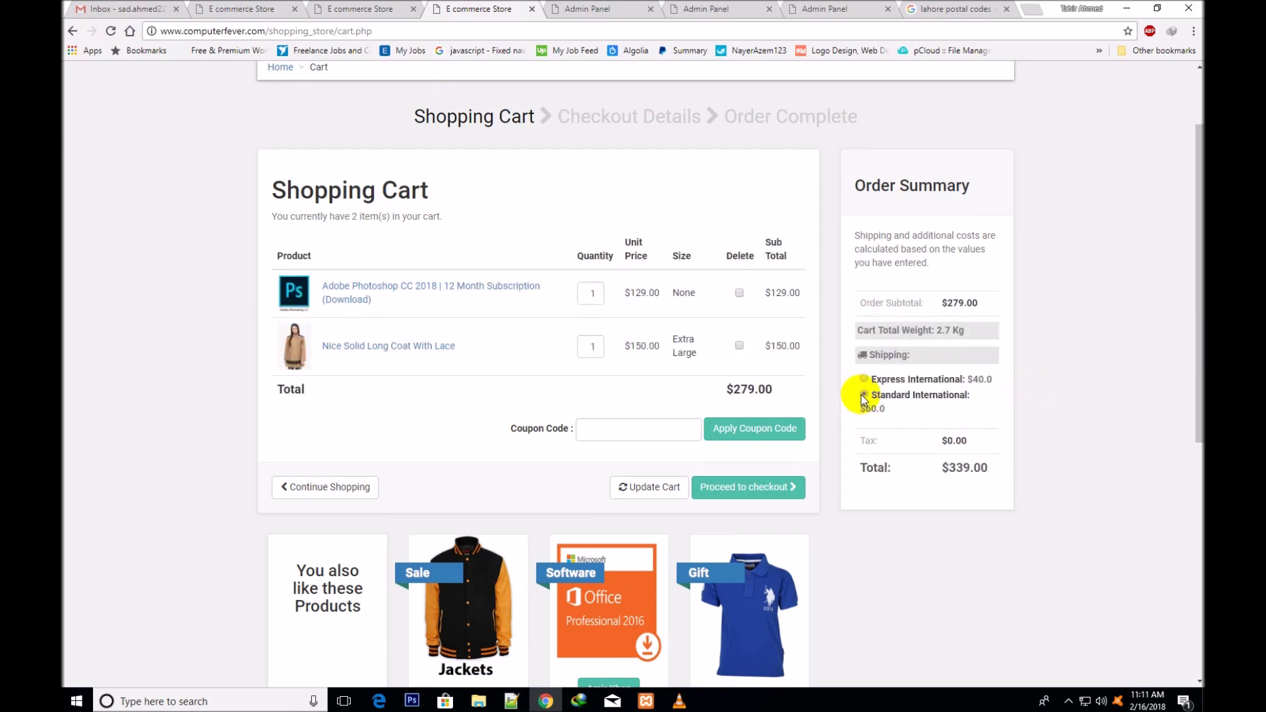
pyautogui.click(943, 472)
pyautogui.moveTo(942, 472); pyautogui.dragTo(969, 468)
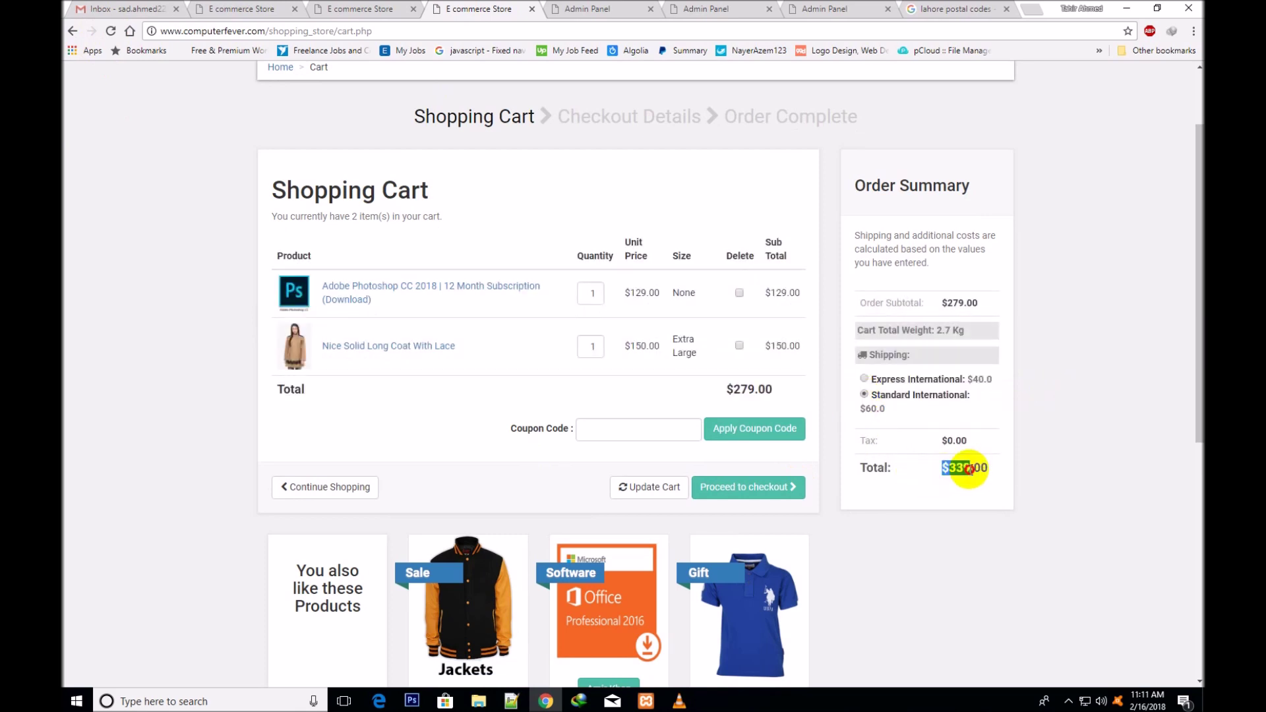
pyautogui.click(864, 381)
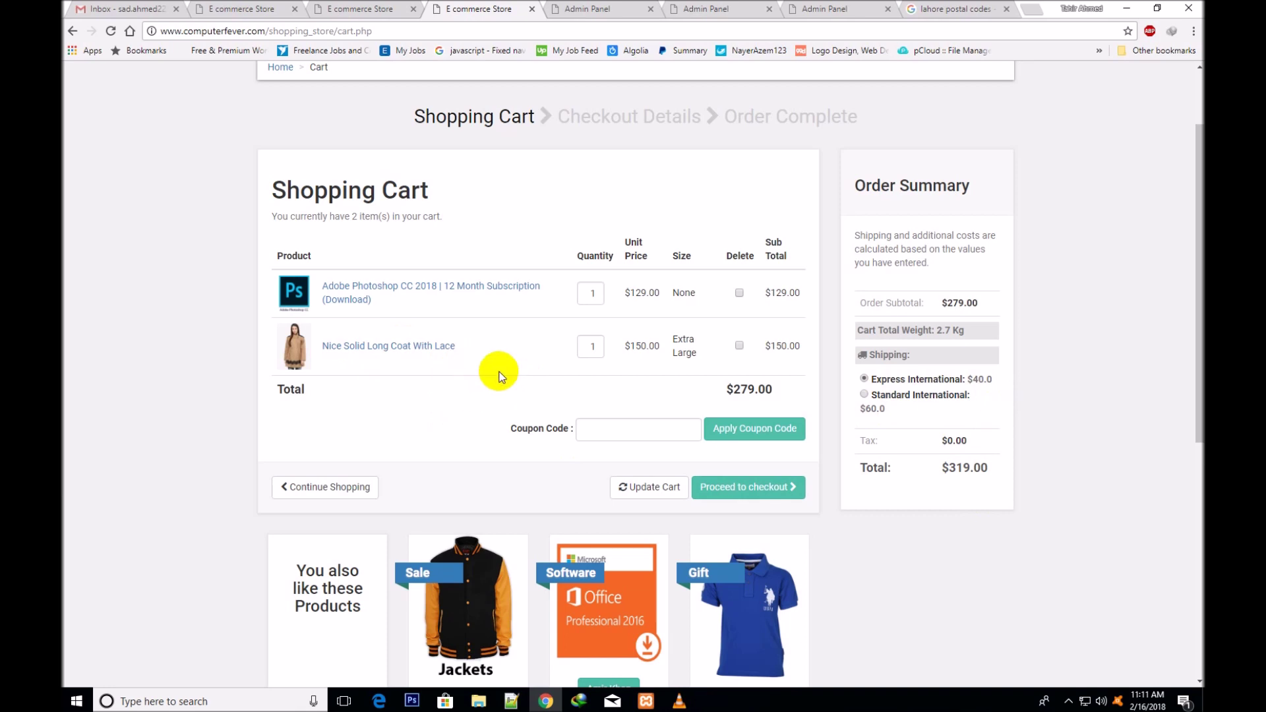
pyautogui.click(864, 395)
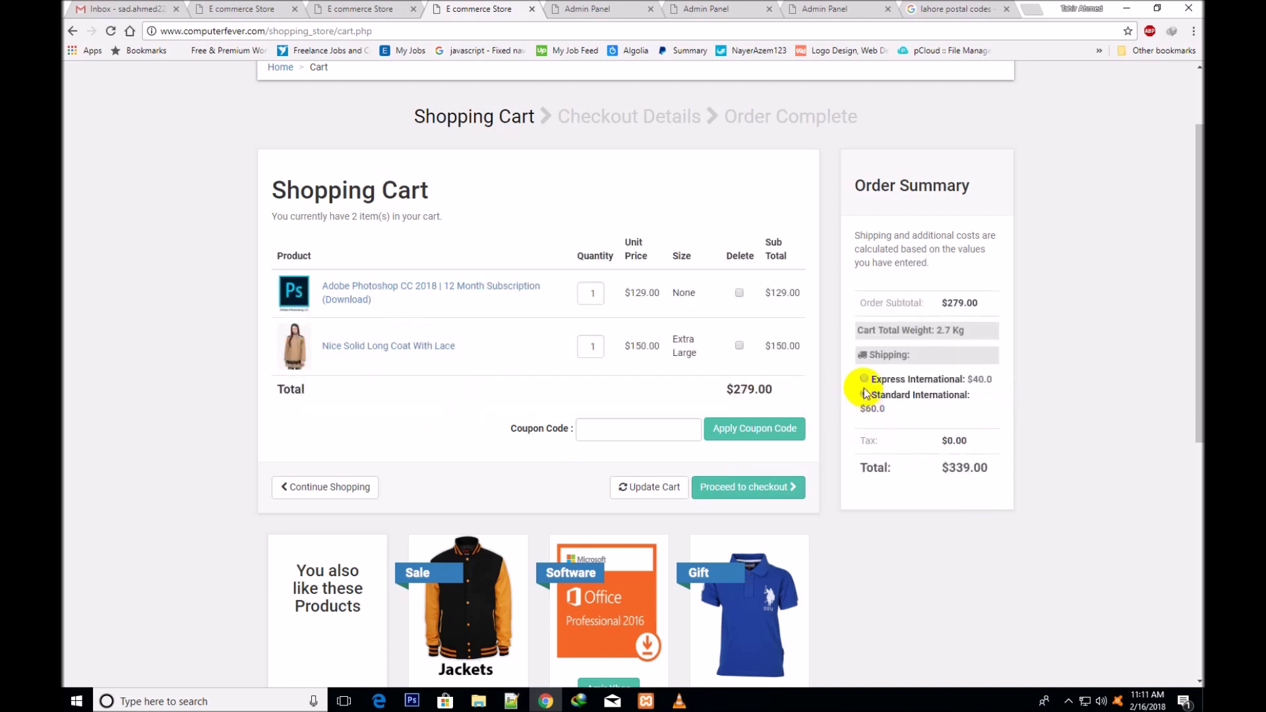
# Review the shipping types, saved addresses and cart shipping options, closing the Standard International rates page along the way
pyautogui.click(703, 7)
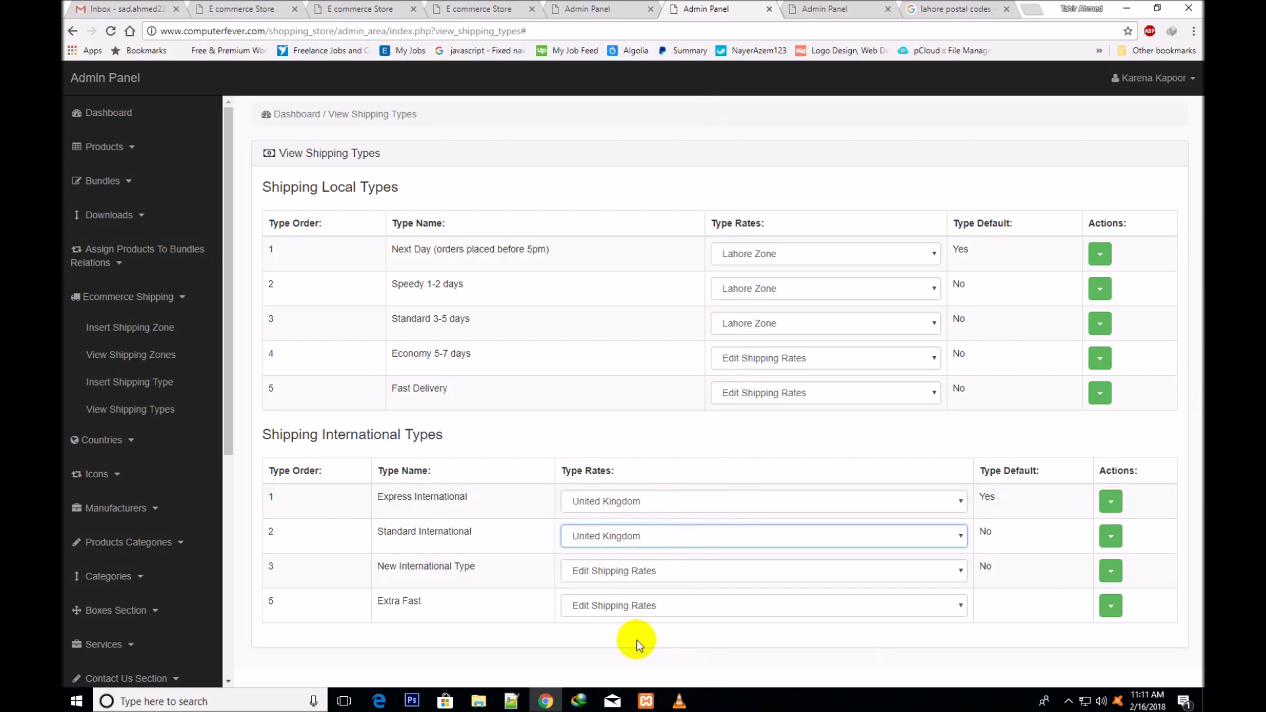
pyautogui.click(262, 8)
pyautogui.click(468, 8)
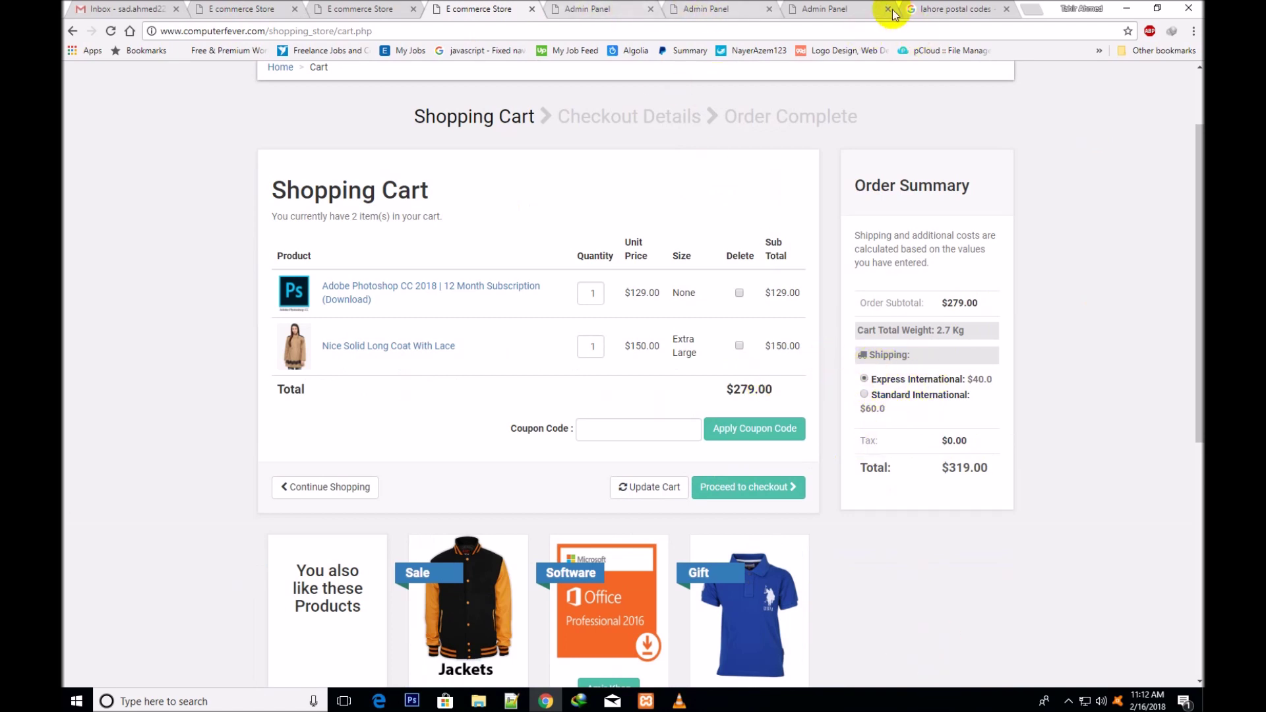
pyautogui.click(825, 8)
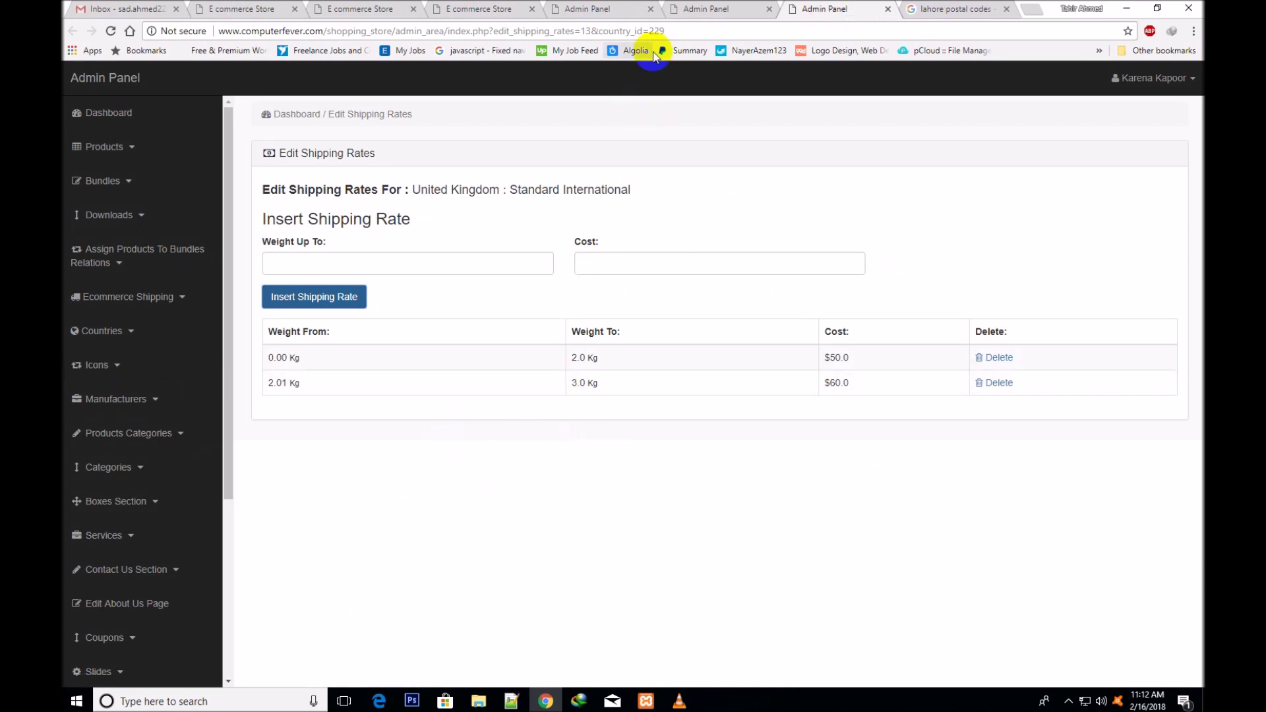
pyautogui.click(888, 9)
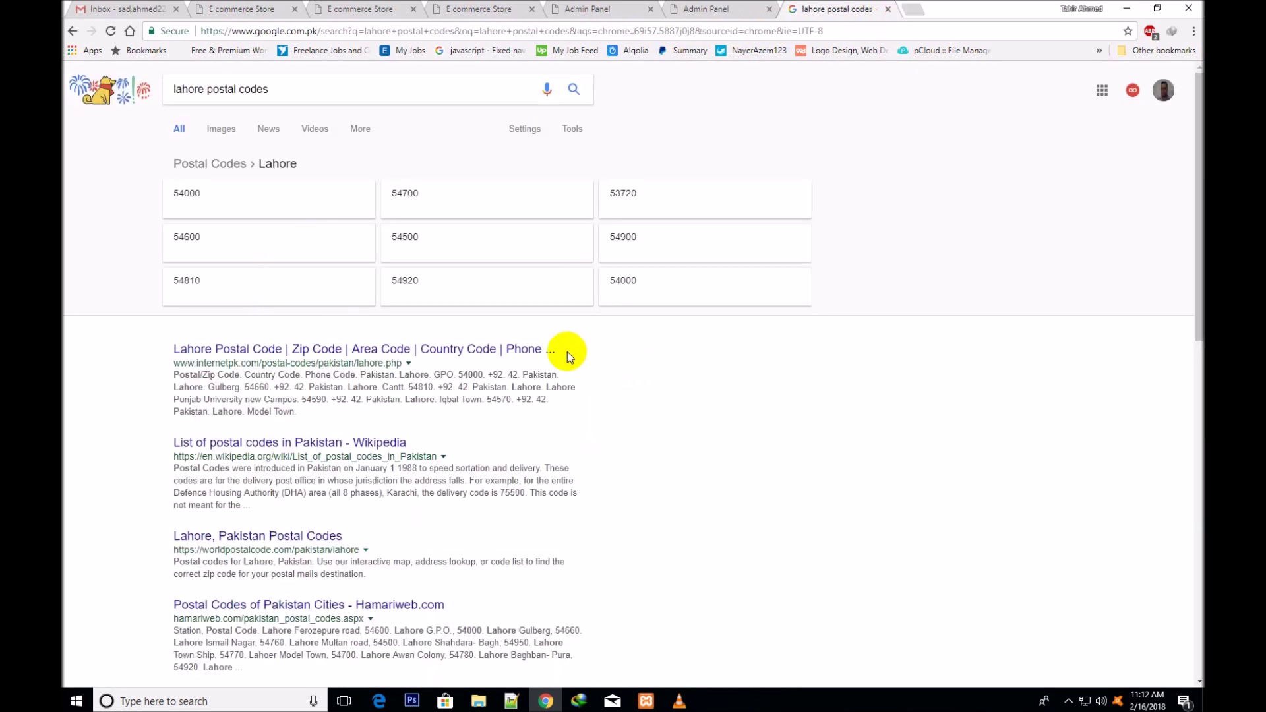
pyautogui.click(386, 9)
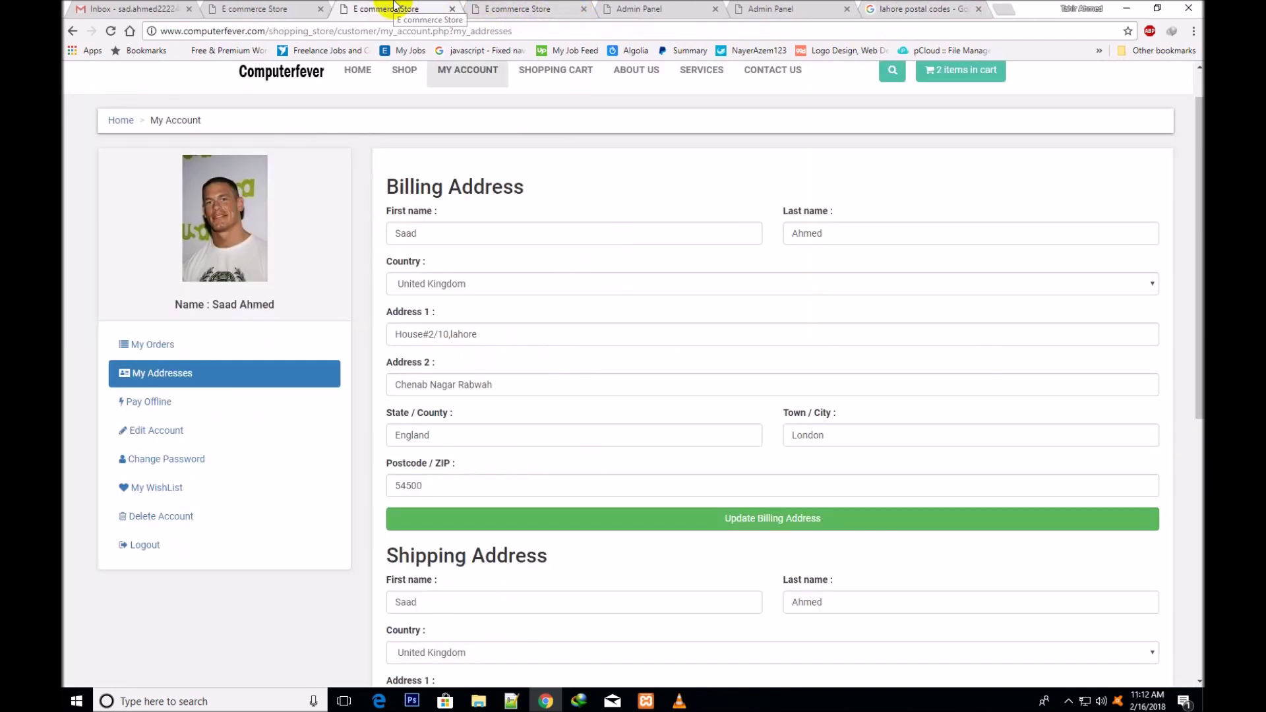
pyautogui.click(492, 9)
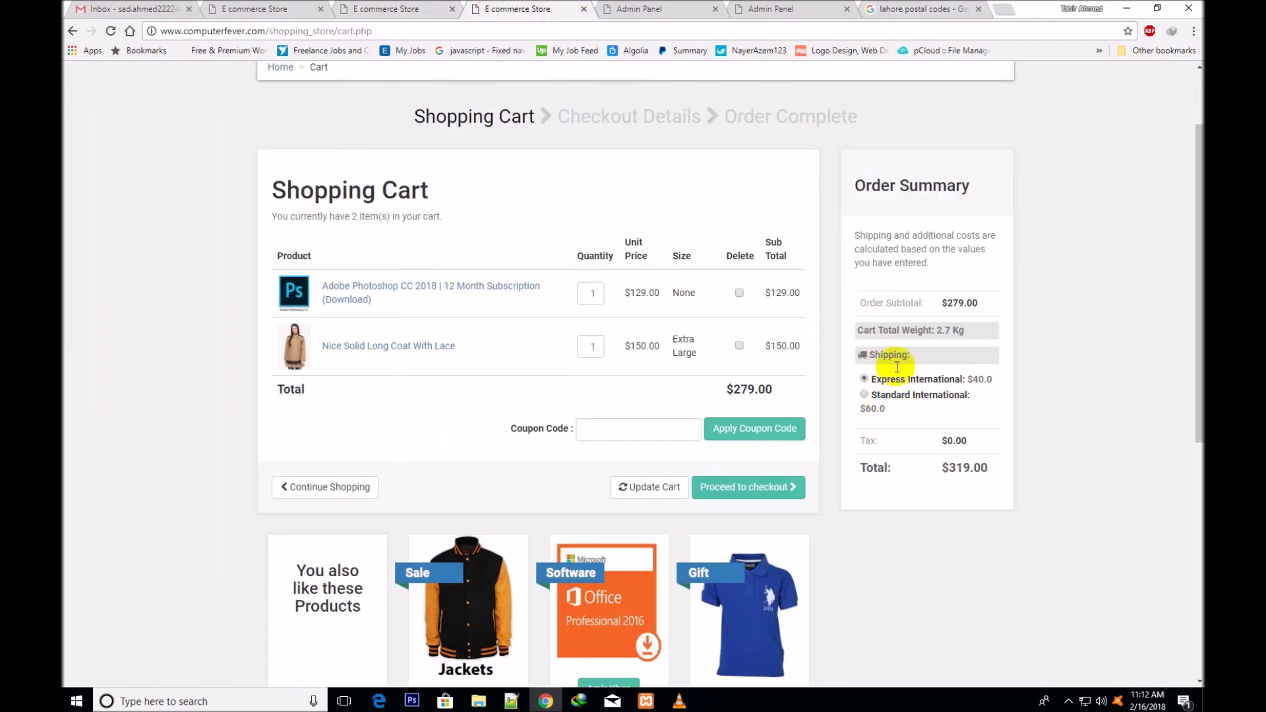
# Open the Next Day (orders placed before 5pm) shipping rates for Europe Zone from the local shipping types
pyautogui.click(810, 8)
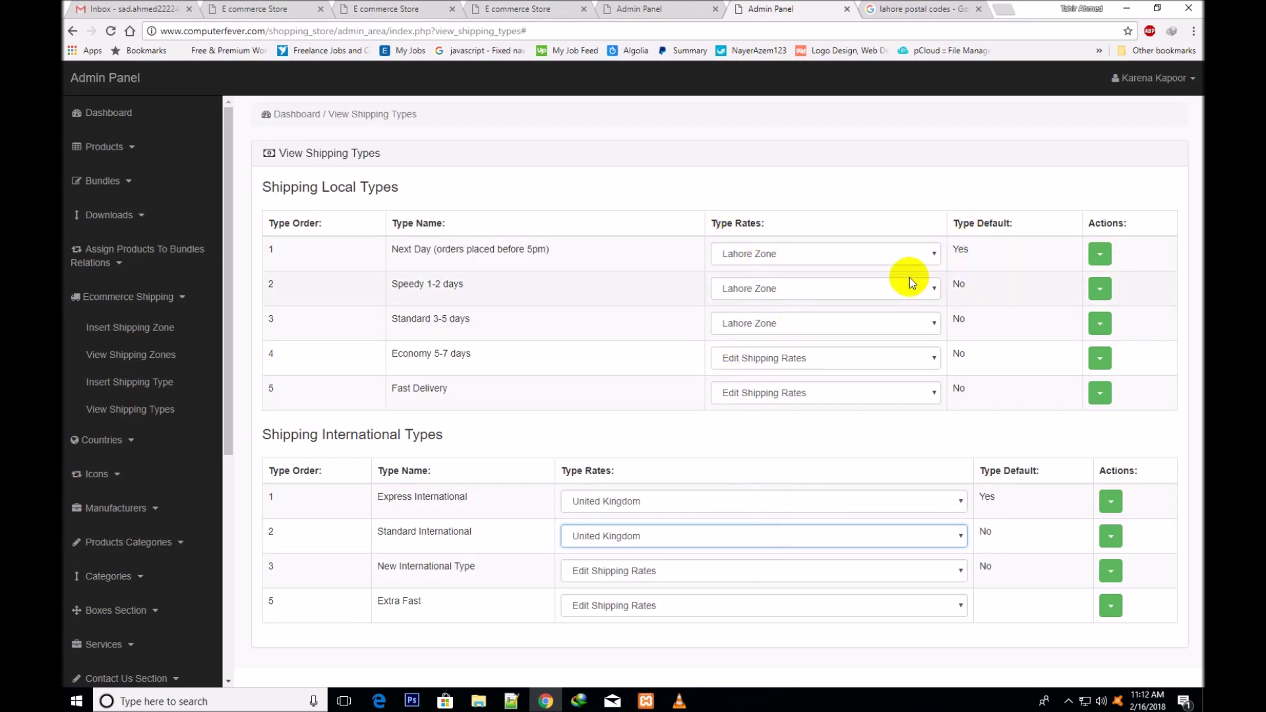
pyautogui.click(934, 255)
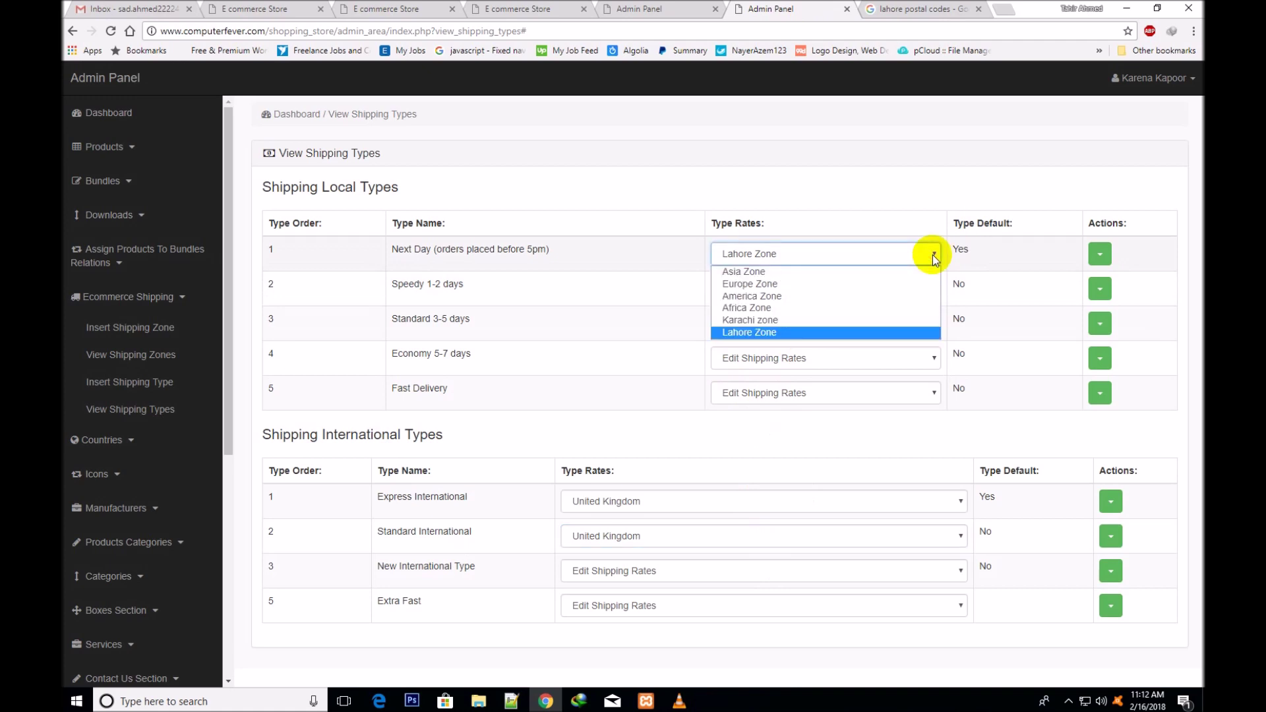
pyautogui.click(750, 284)
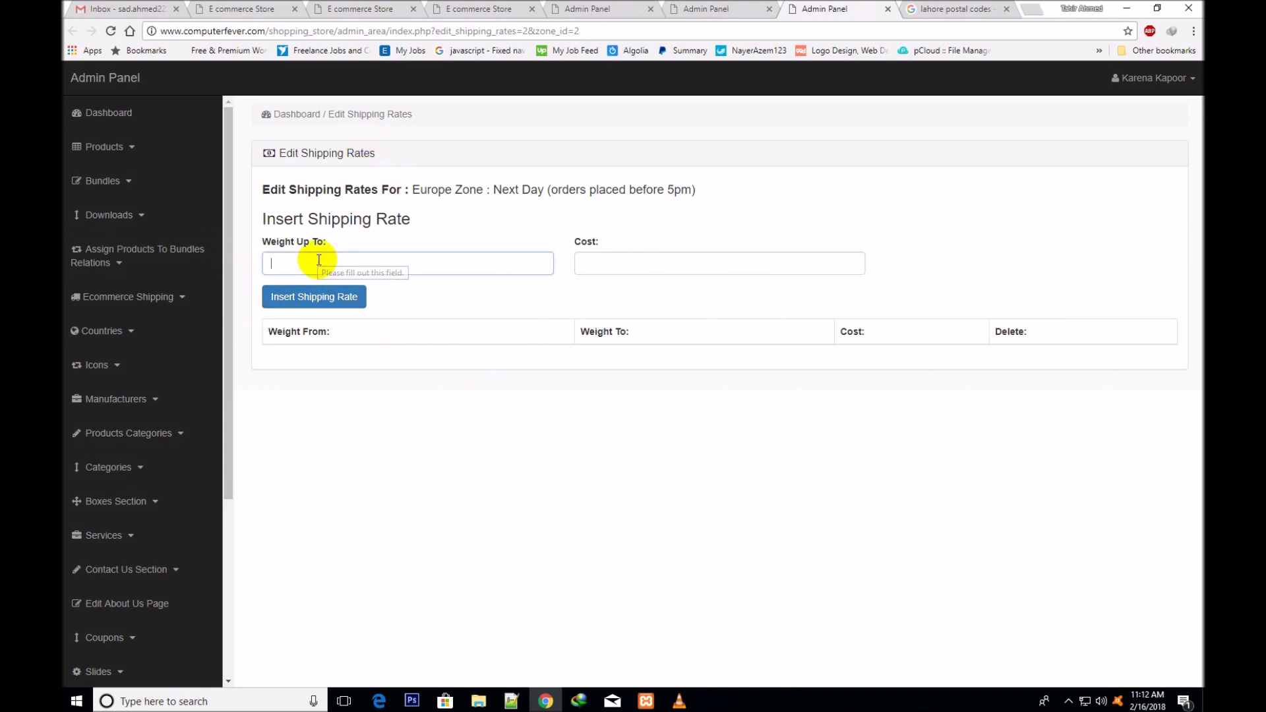
# Insert a Europe Zone Next Day rate for weights up to 1 kg at a cost of $10
pyautogui.click(595, 266)
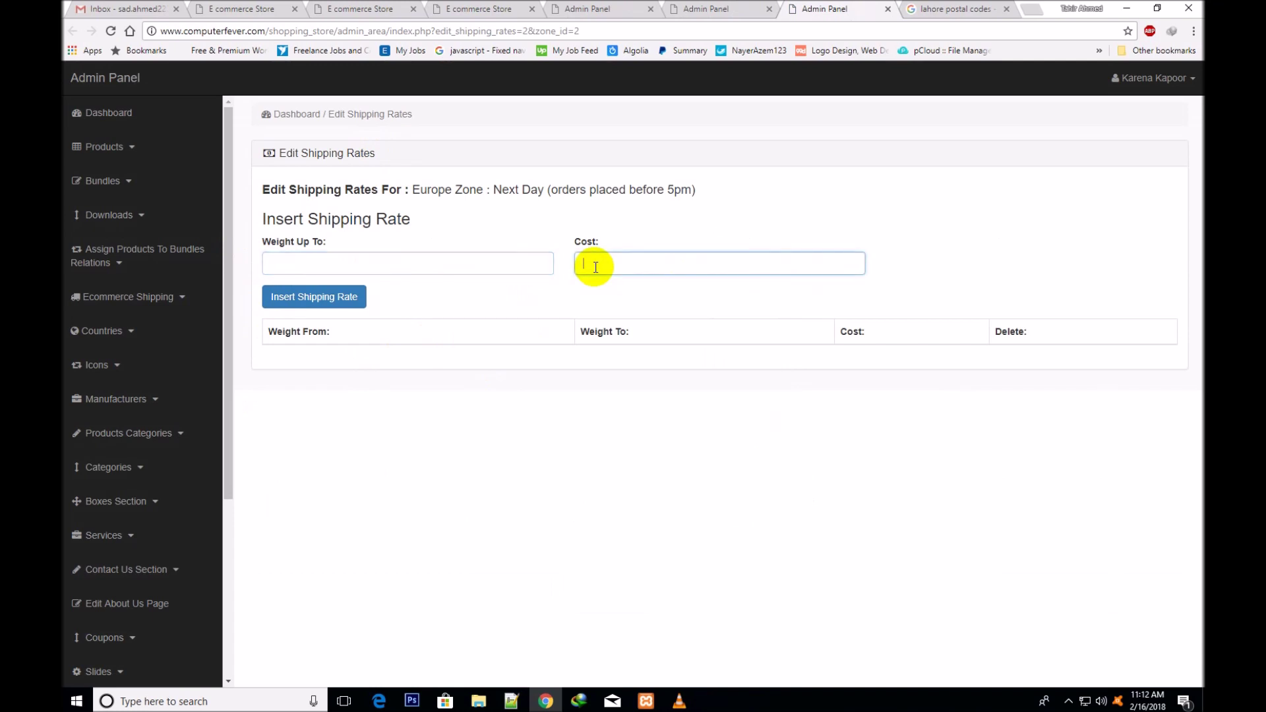
pyautogui.click(305, 262)
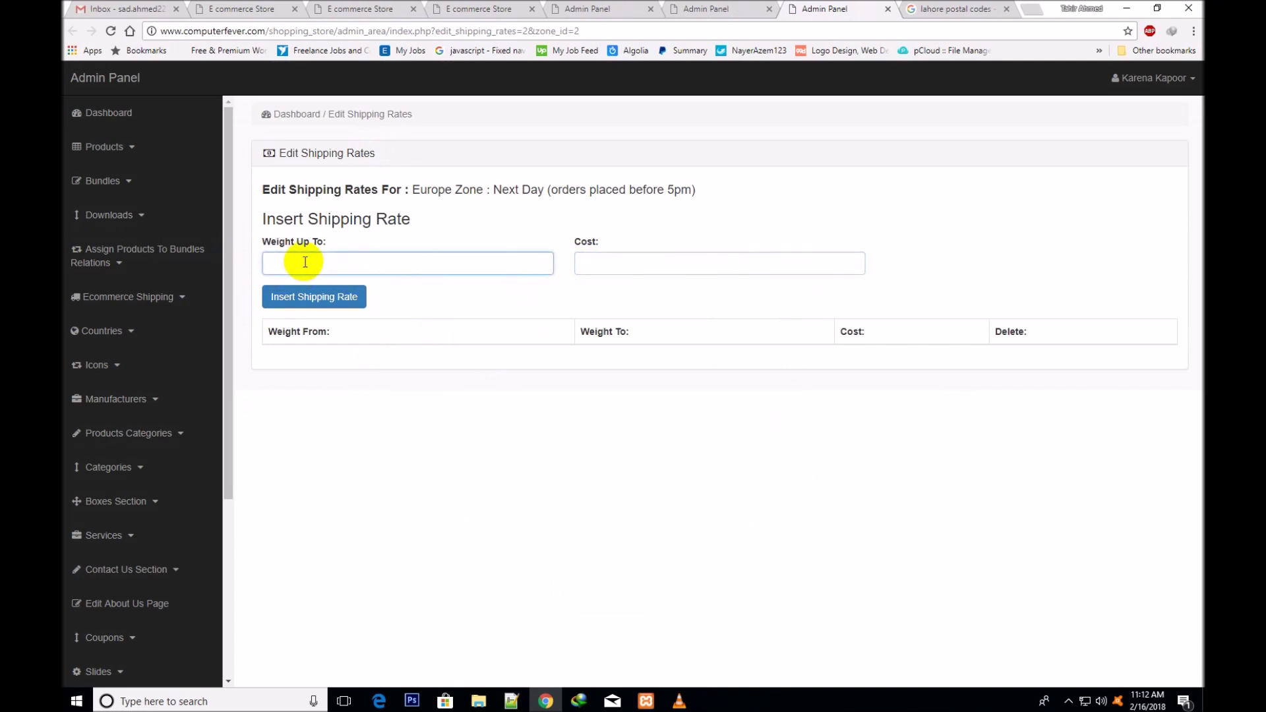
pyautogui.write('1')
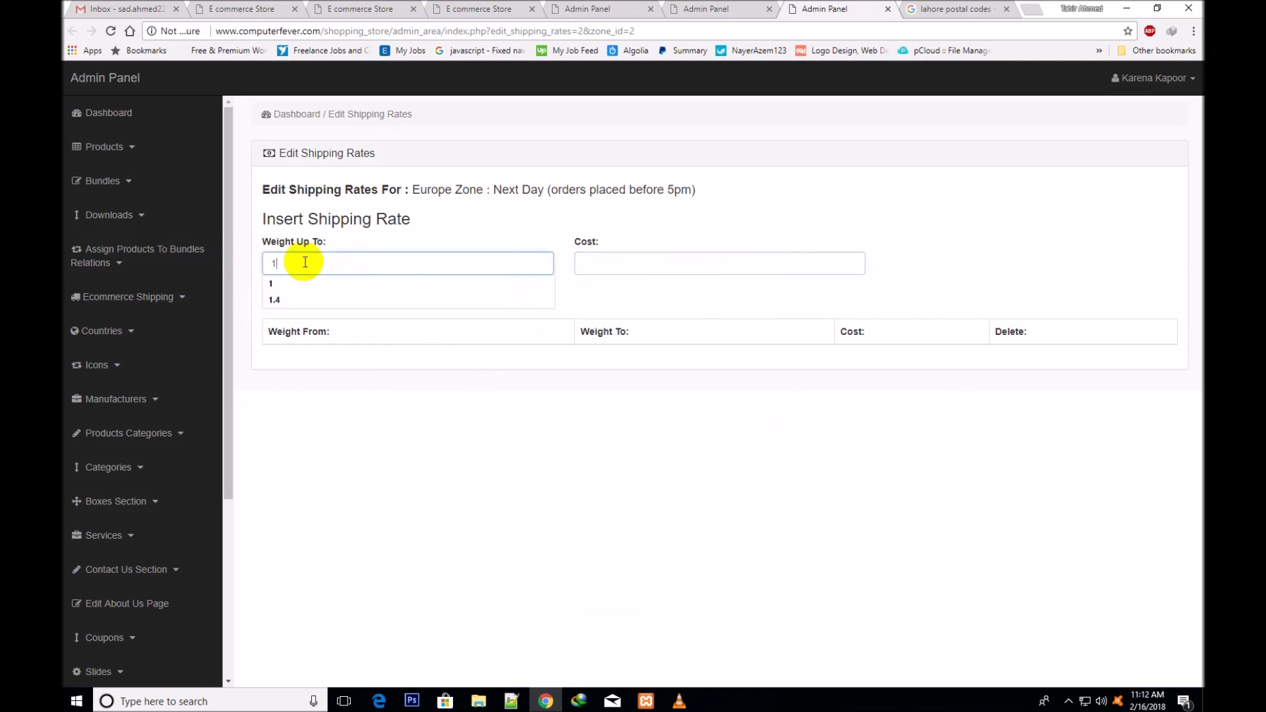
pyautogui.click(664, 273)
pyautogui.write('10')
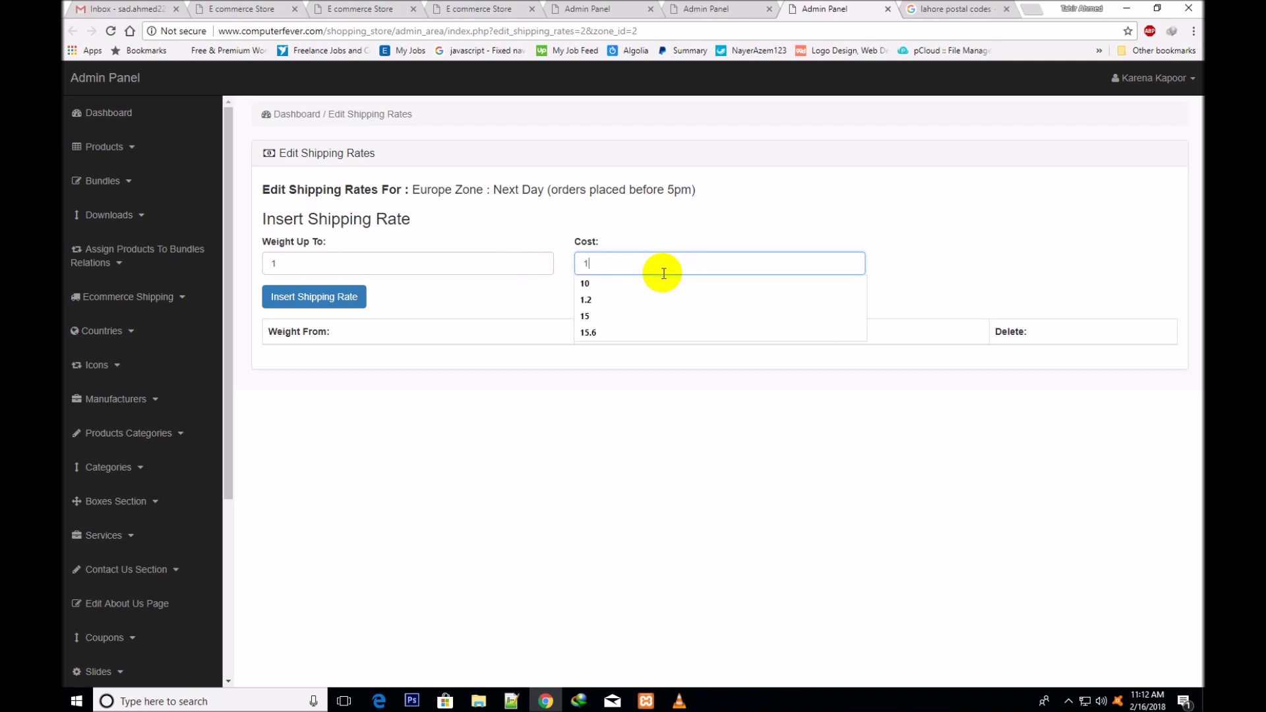
pyautogui.click(323, 304)
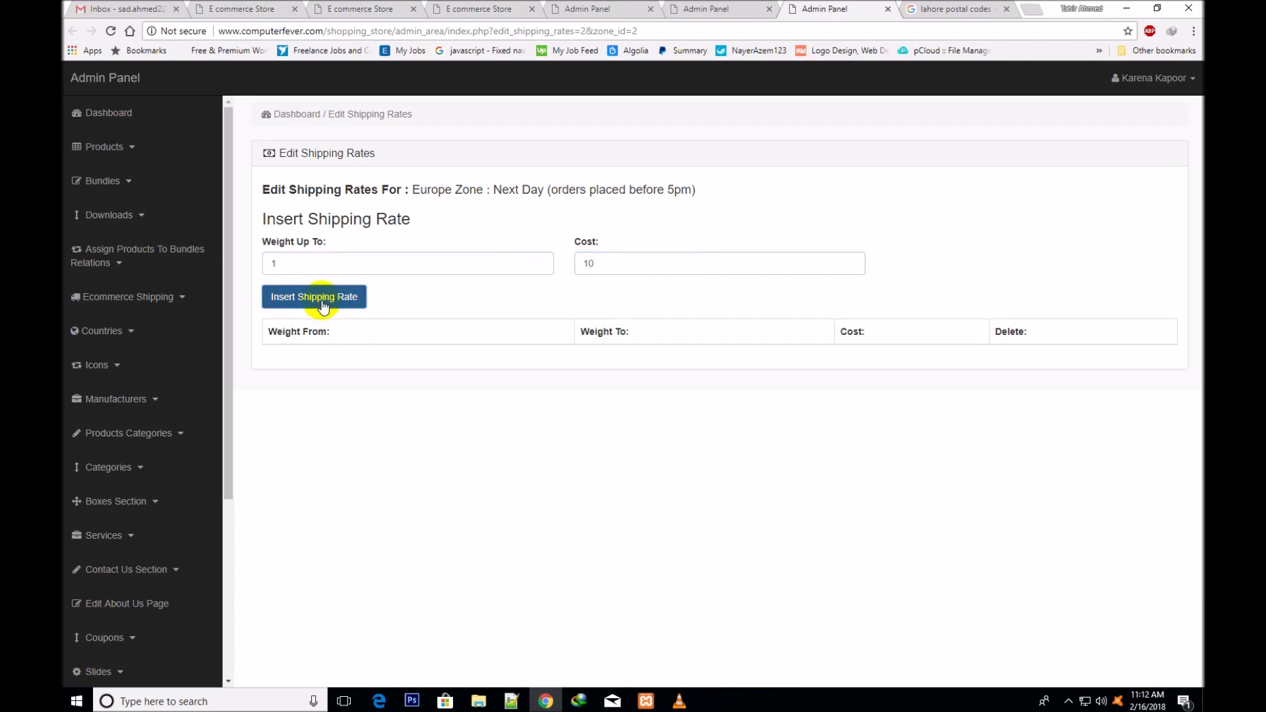
# Insert a Europe Zone Next Day rate for weights up to 2 kg at a cost of $20
pyautogui.click(317, 264)
pyautogui.write('2')
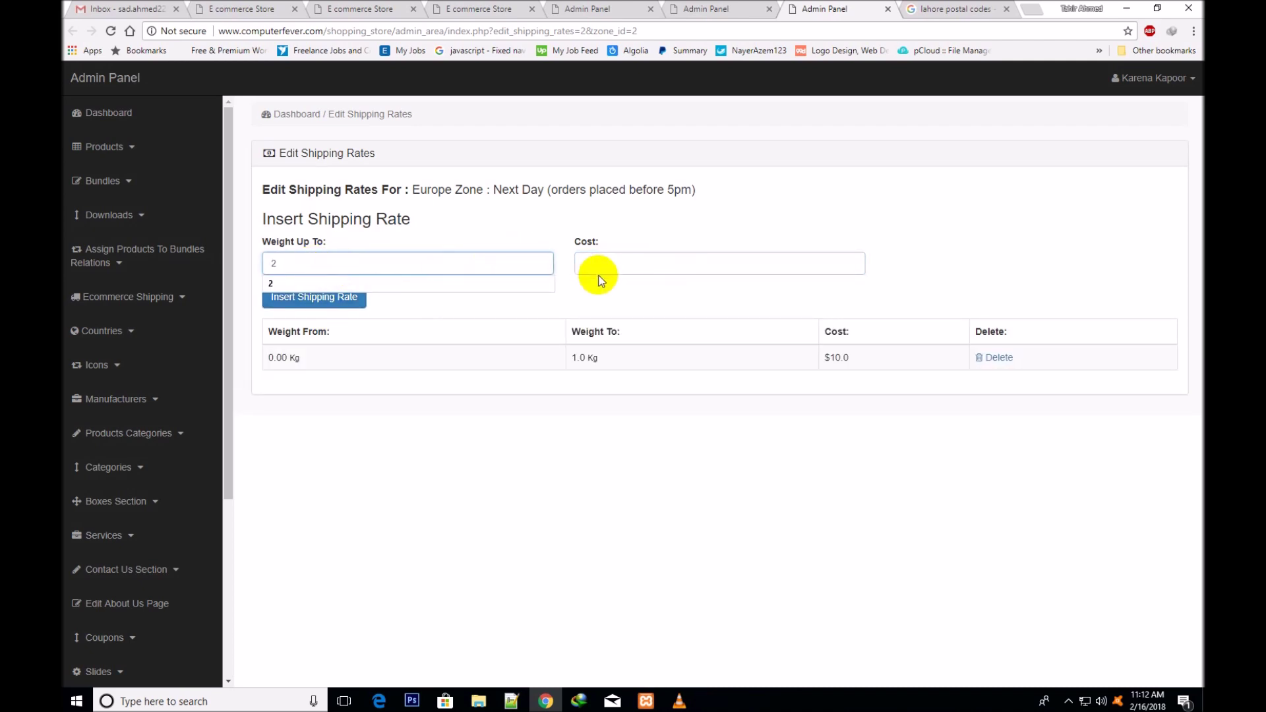
pyautogui.click(618, 265)
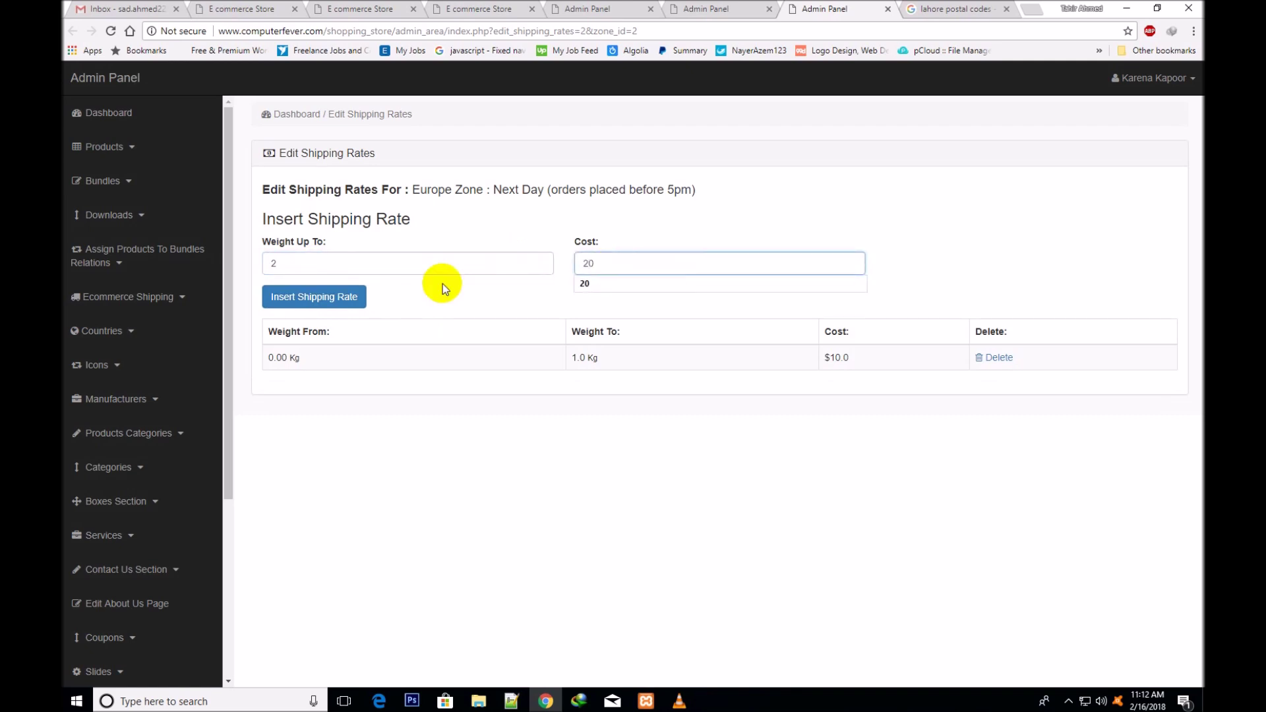
pyautogui.click(307, 296)
# Insert a Europe Zone Next Day rate for weights up to 3 kg at a cost of $30
pyautogui.click(298, 267)
pyautogui.write('3')
pyautogui.click(648, 266)
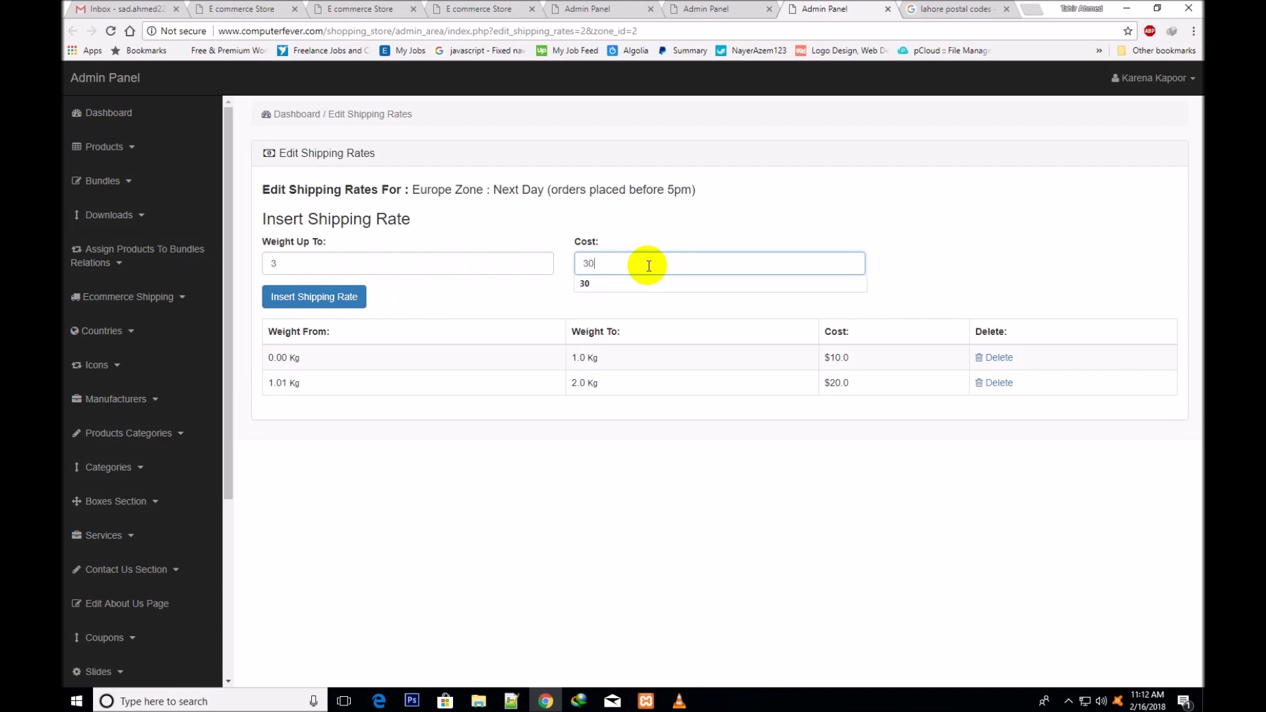
pyautogui.click(323, 298)
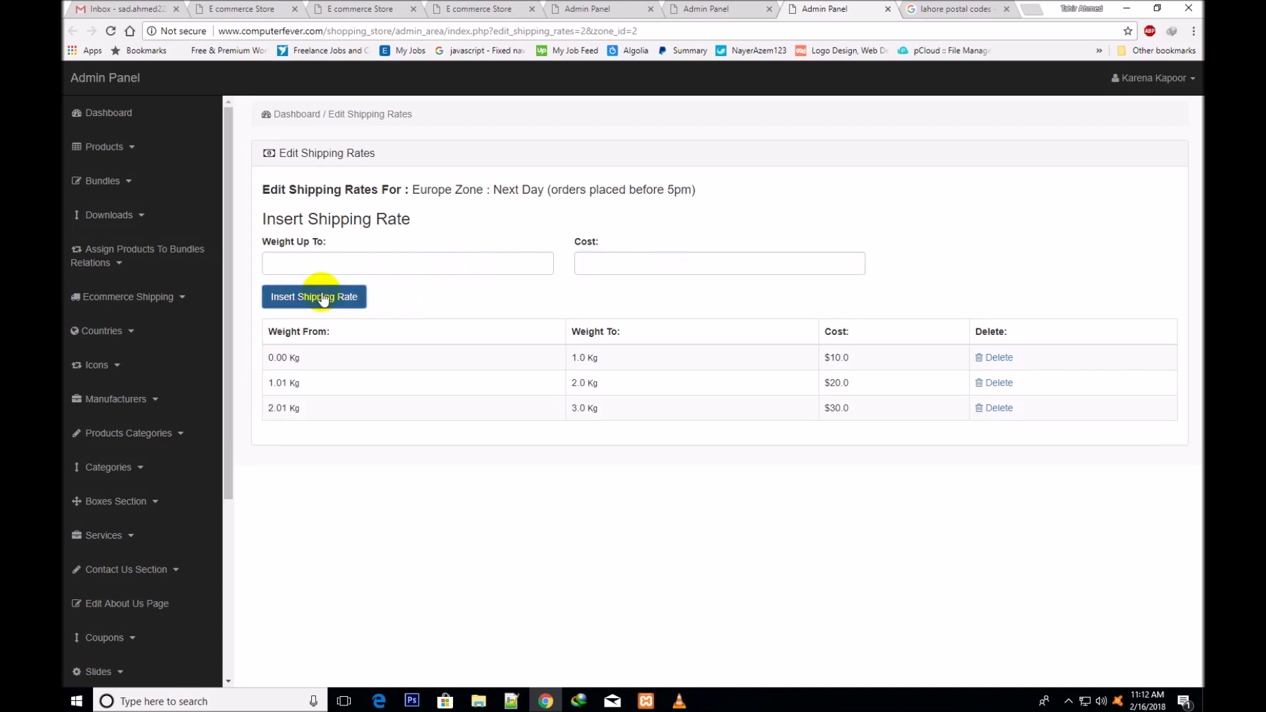
# Close the Europe Zone rates page and check the reloaded cart's shipping options against the shipping types list
pyautogui.click(887, 9)
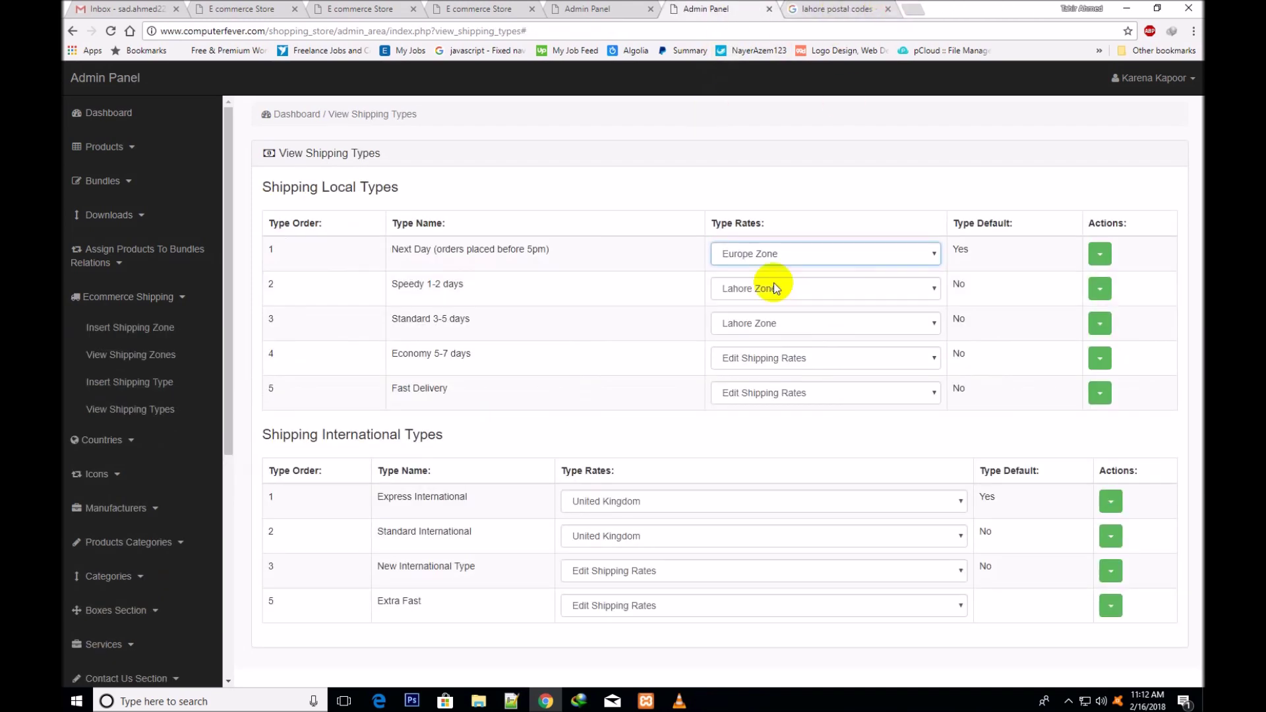
pyautogui.click(396, 8)
pyautogui.click(501, 8)
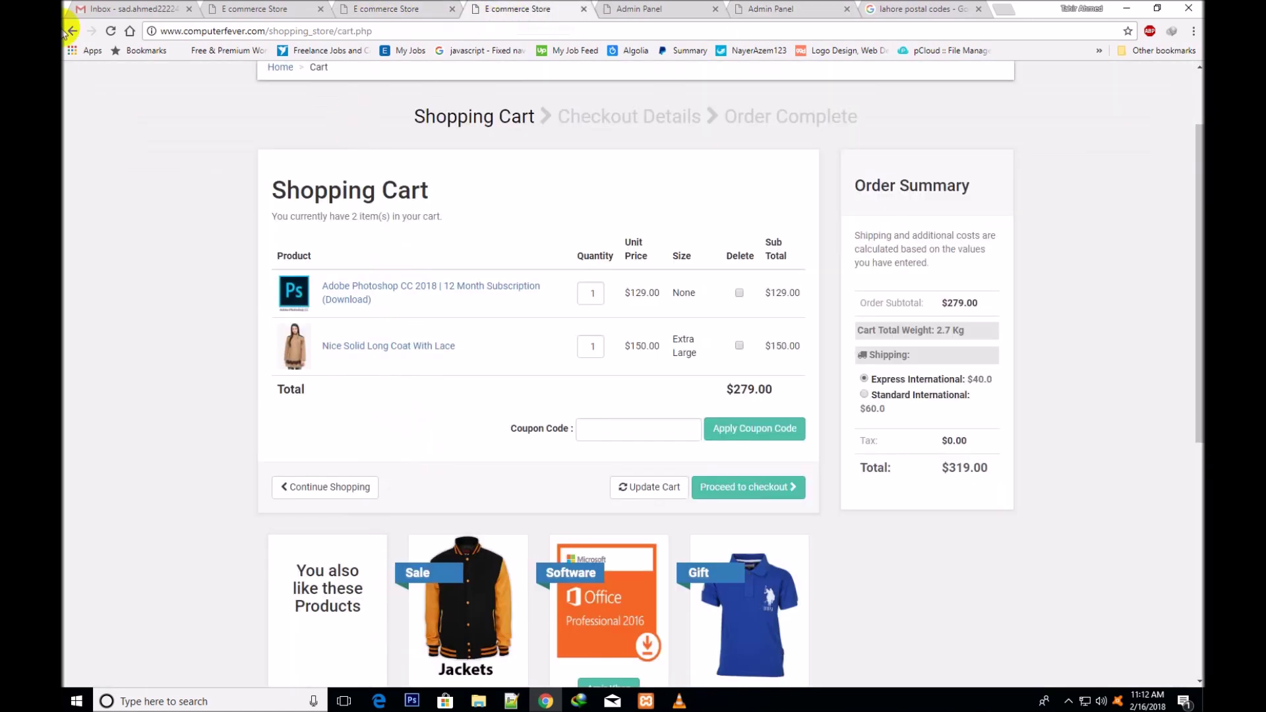
pyautogui.click(109, 31)
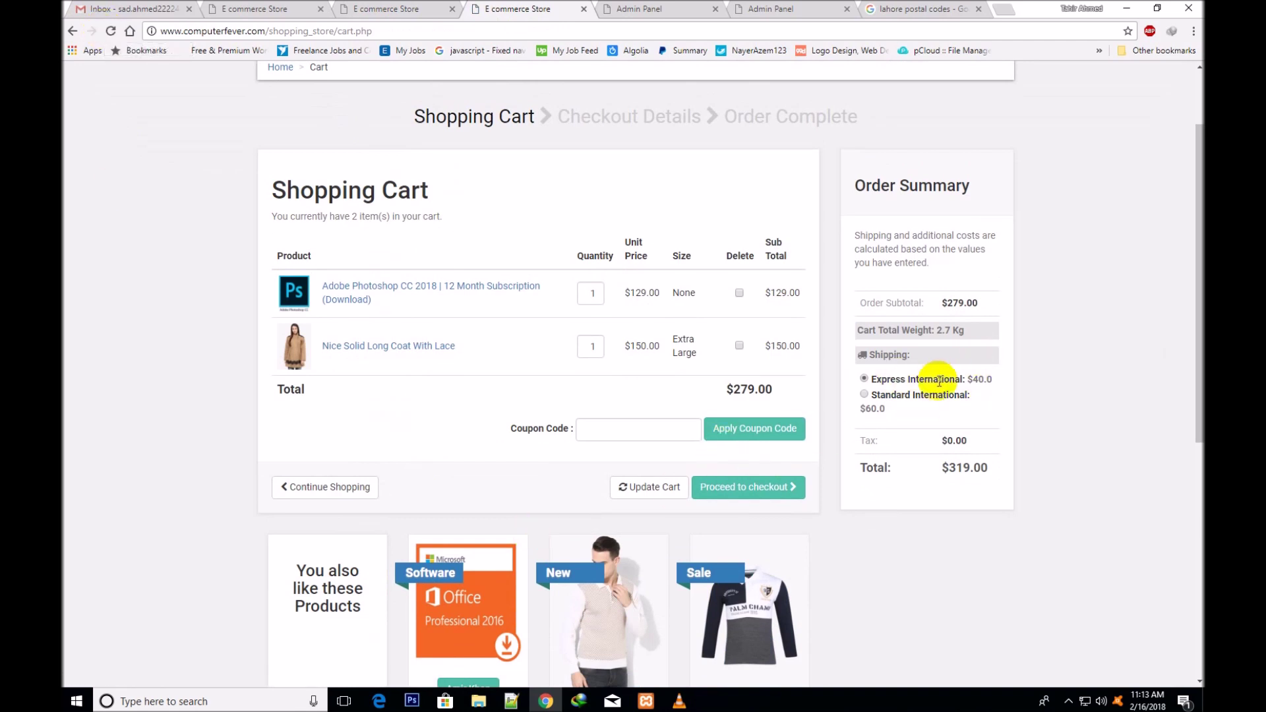
pyautogui.click(660, 6)
pyautogui.click(813, 6)
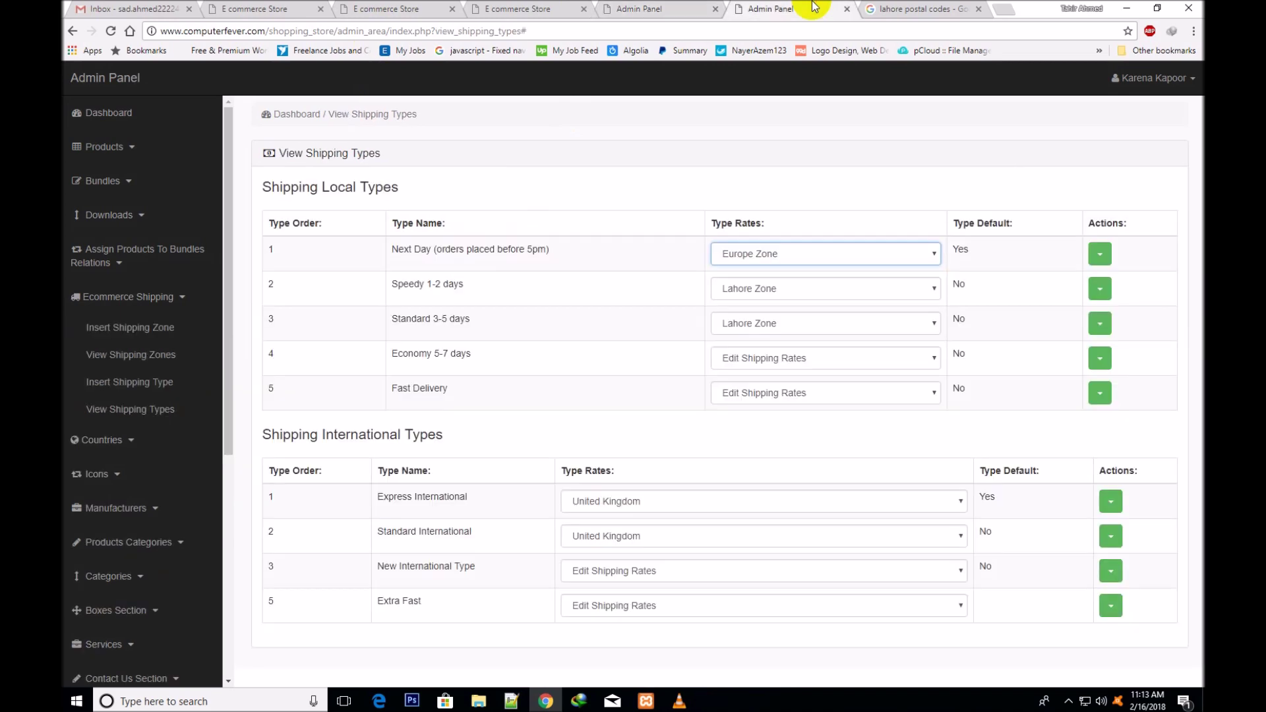